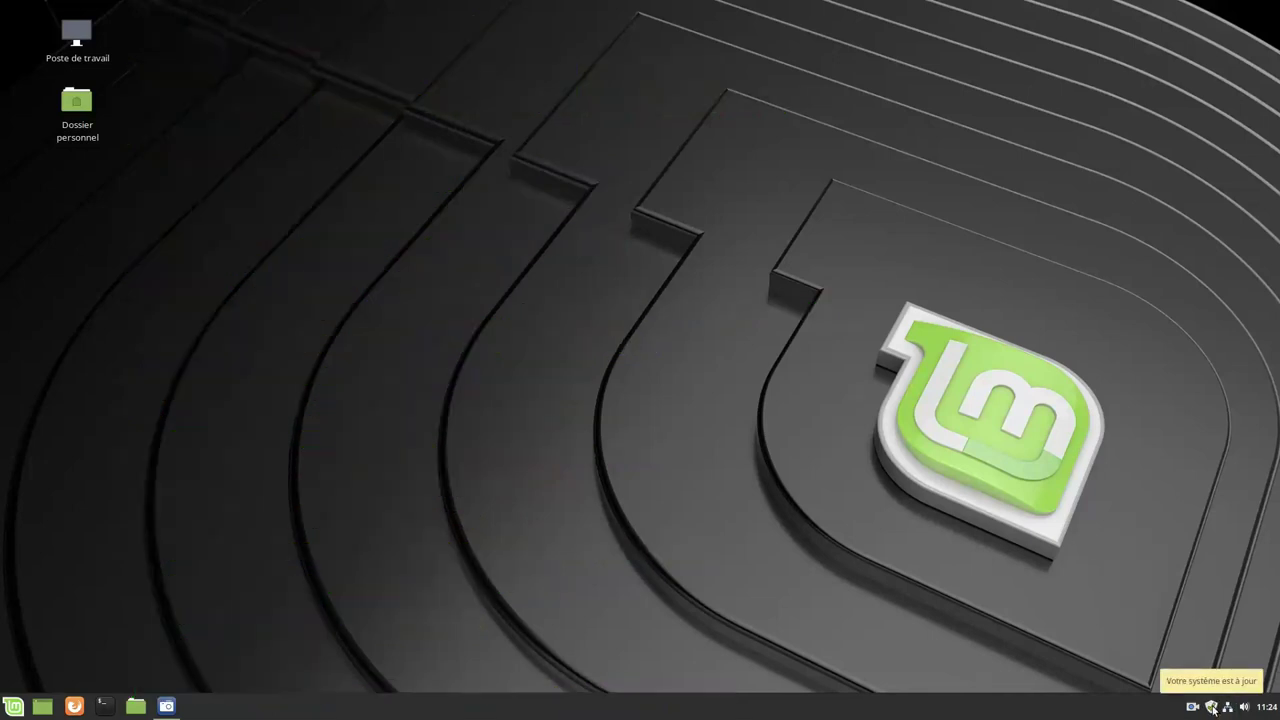
Open the Update Manager and display the history of installed updates
left_click(1212, 707)
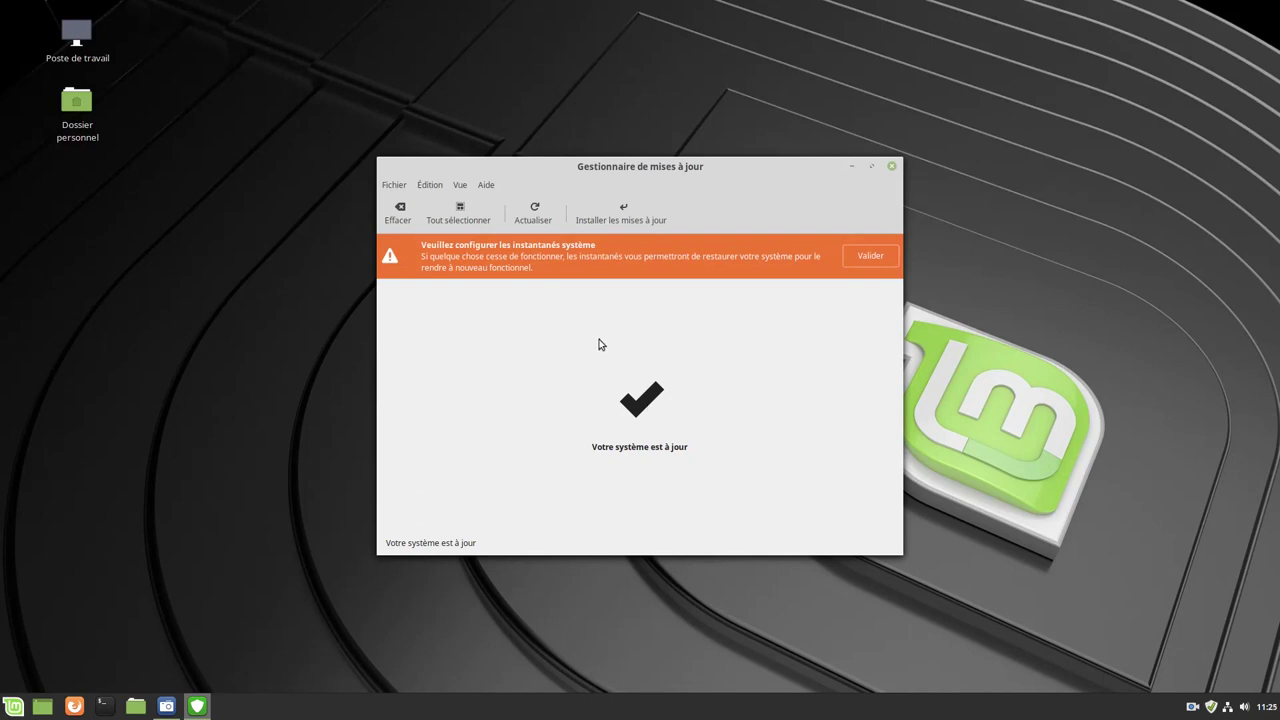
left_click(487, 187)
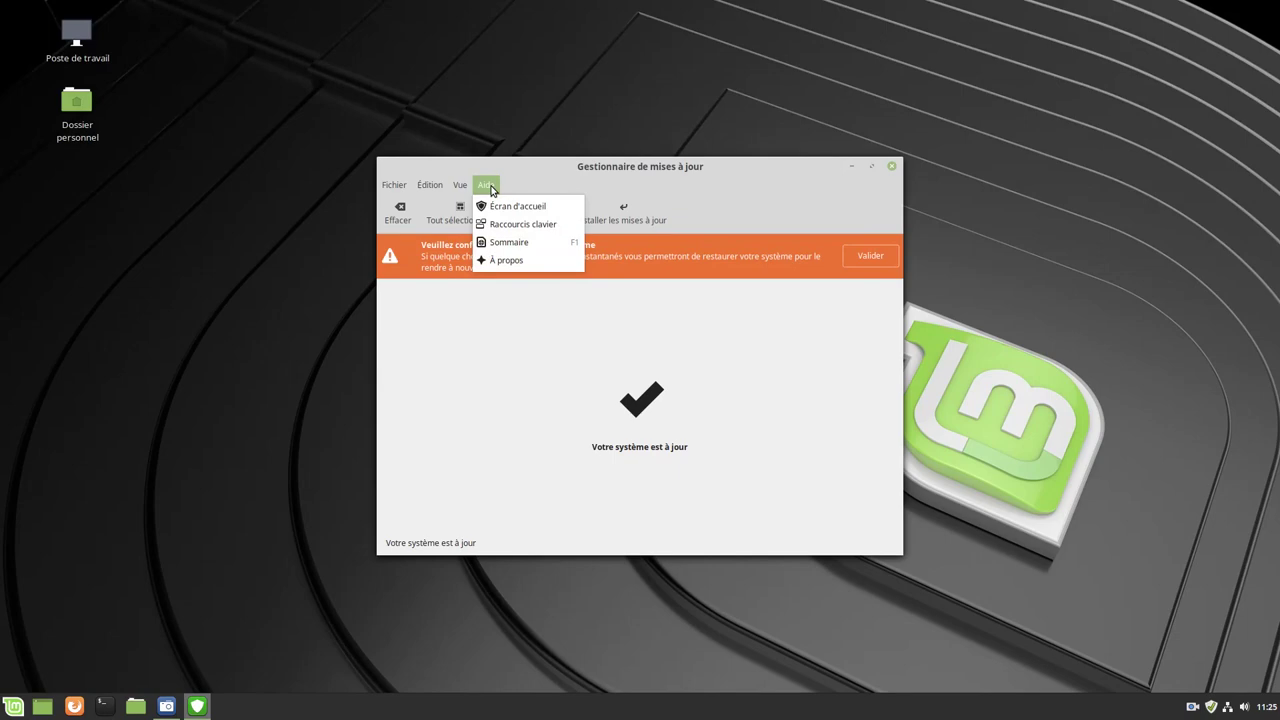
mouse_move(459, 189)
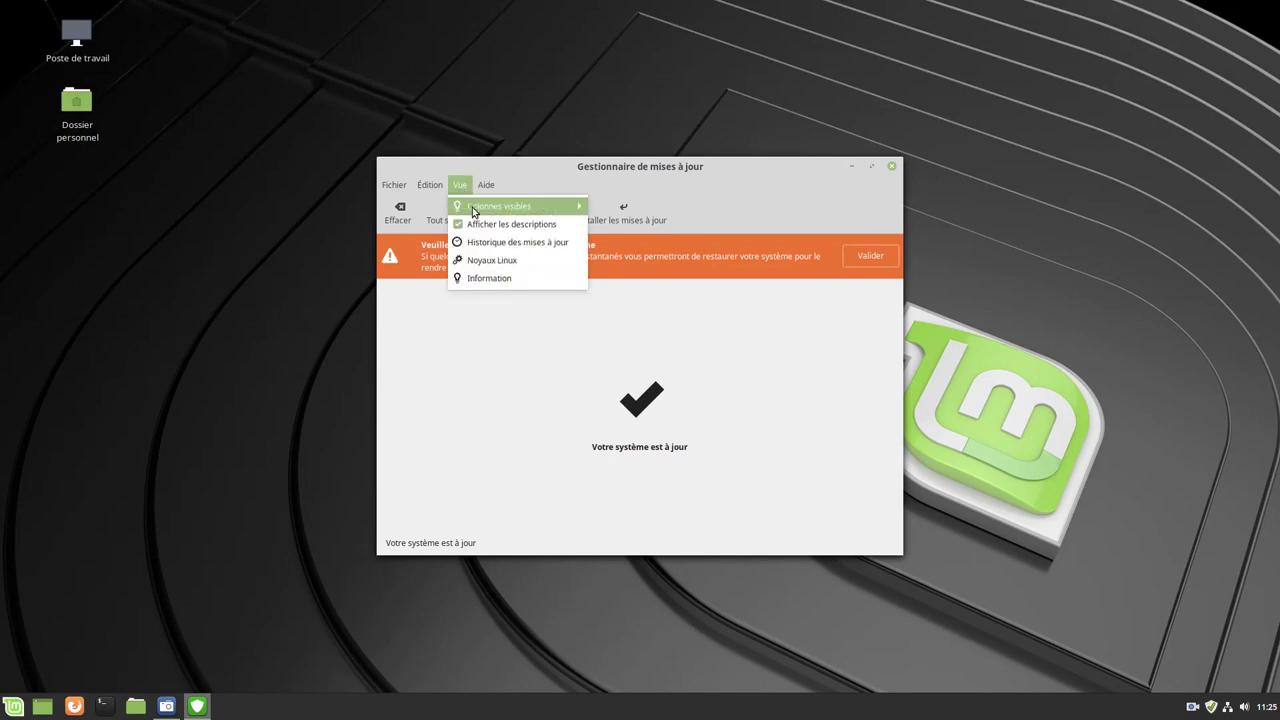
left_click(495, 246)
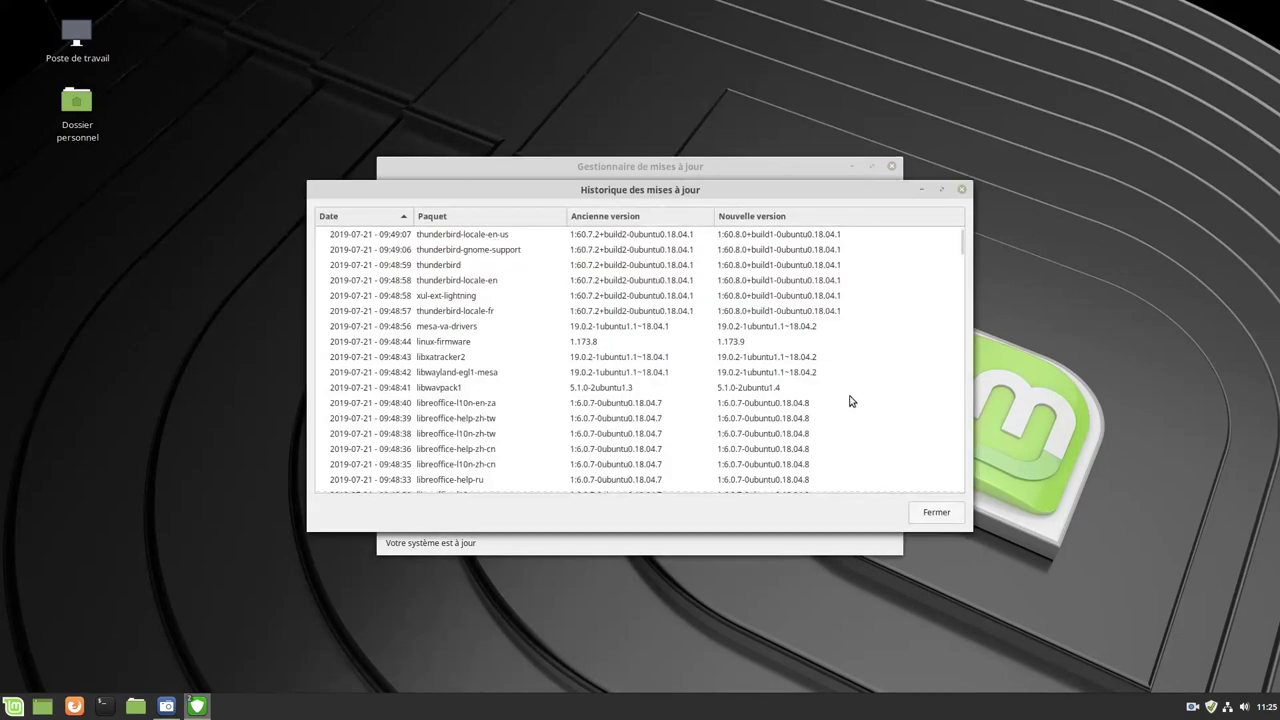
Examine the update history for the firefox, LibreOffice, linux-firmware and mesa-va-drivers packages, comparing old and new versions, and close it
scroll(814, 390, "down", 15)
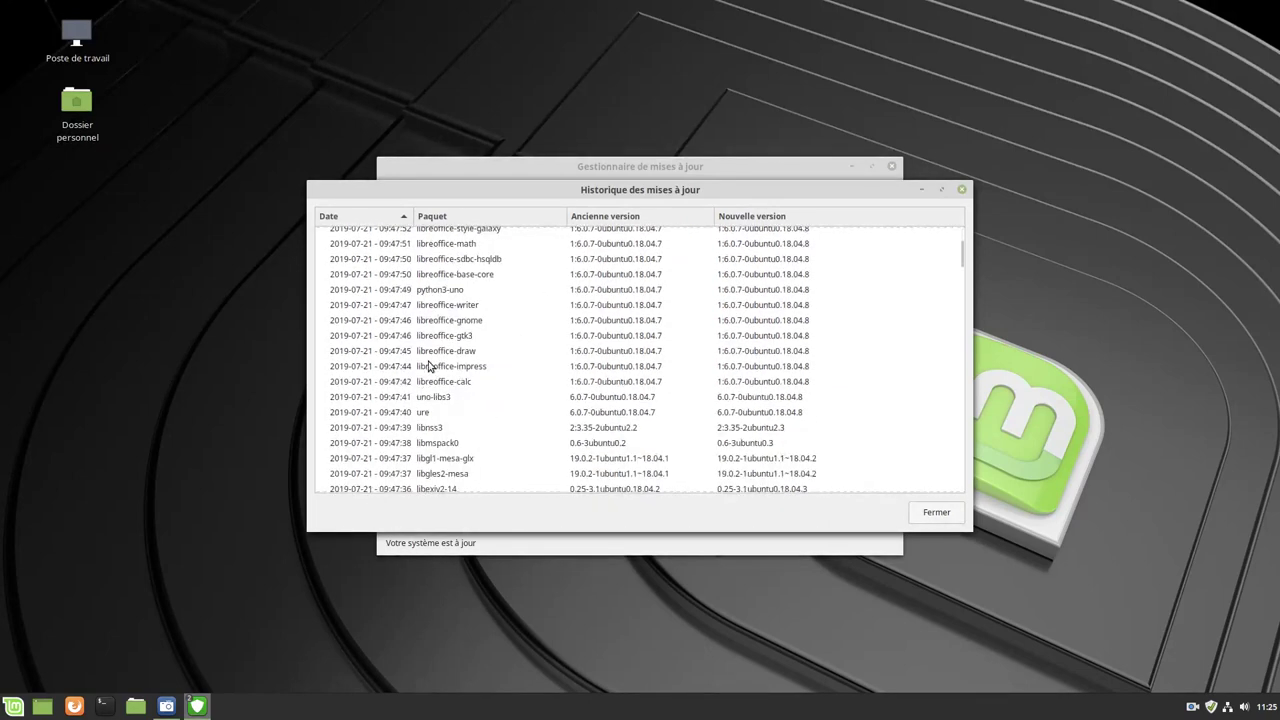
scroll(428, 367, "down", 5)
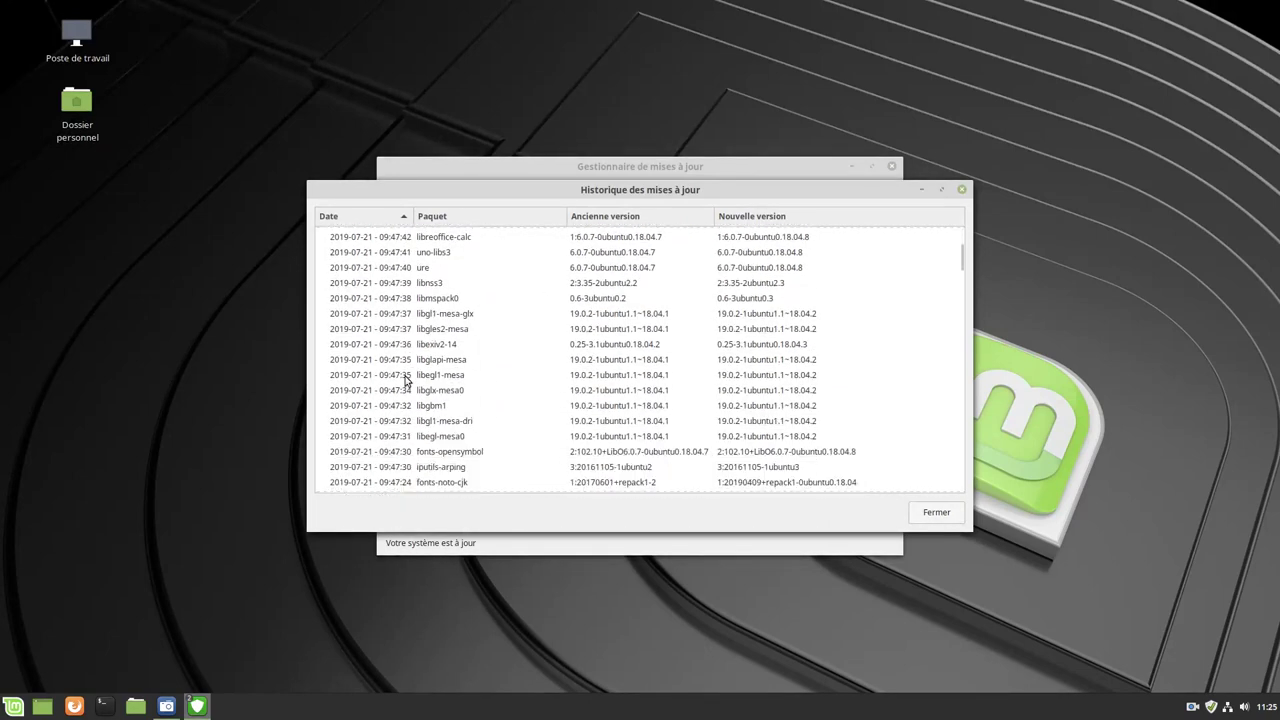
scroll(406, 380, "down", 8)
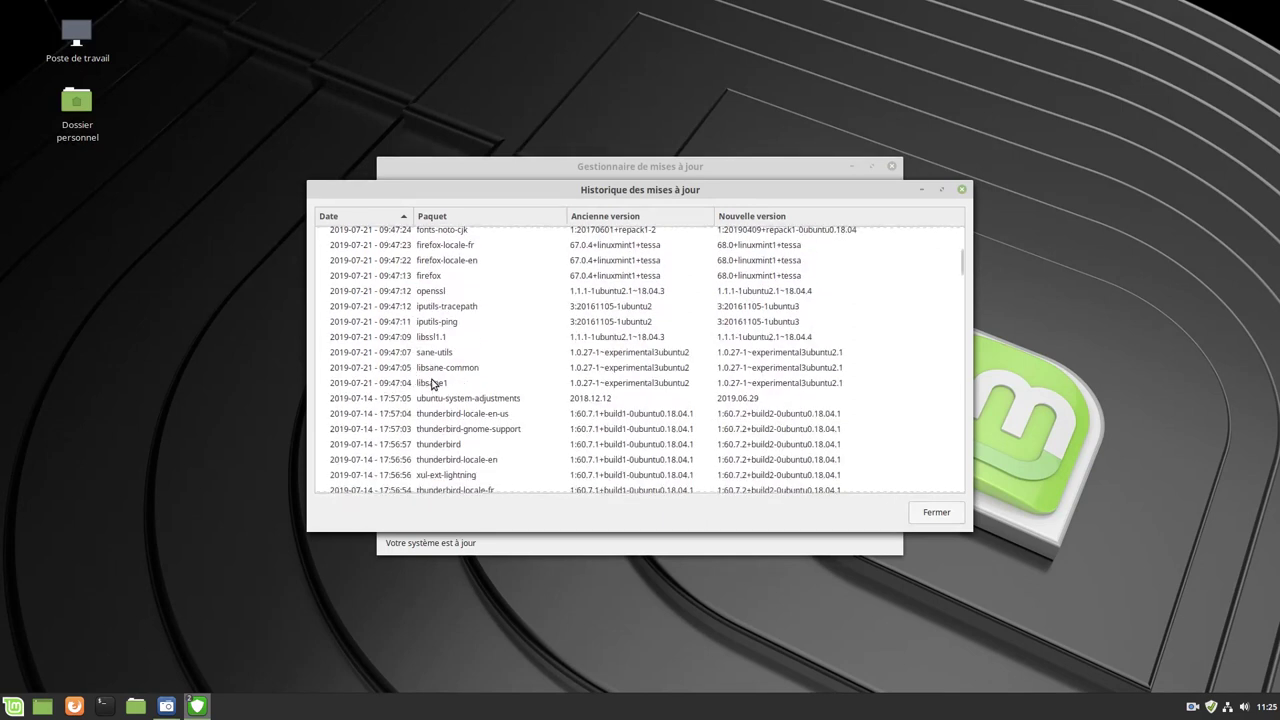
scroll(432, 383, "up", 1)
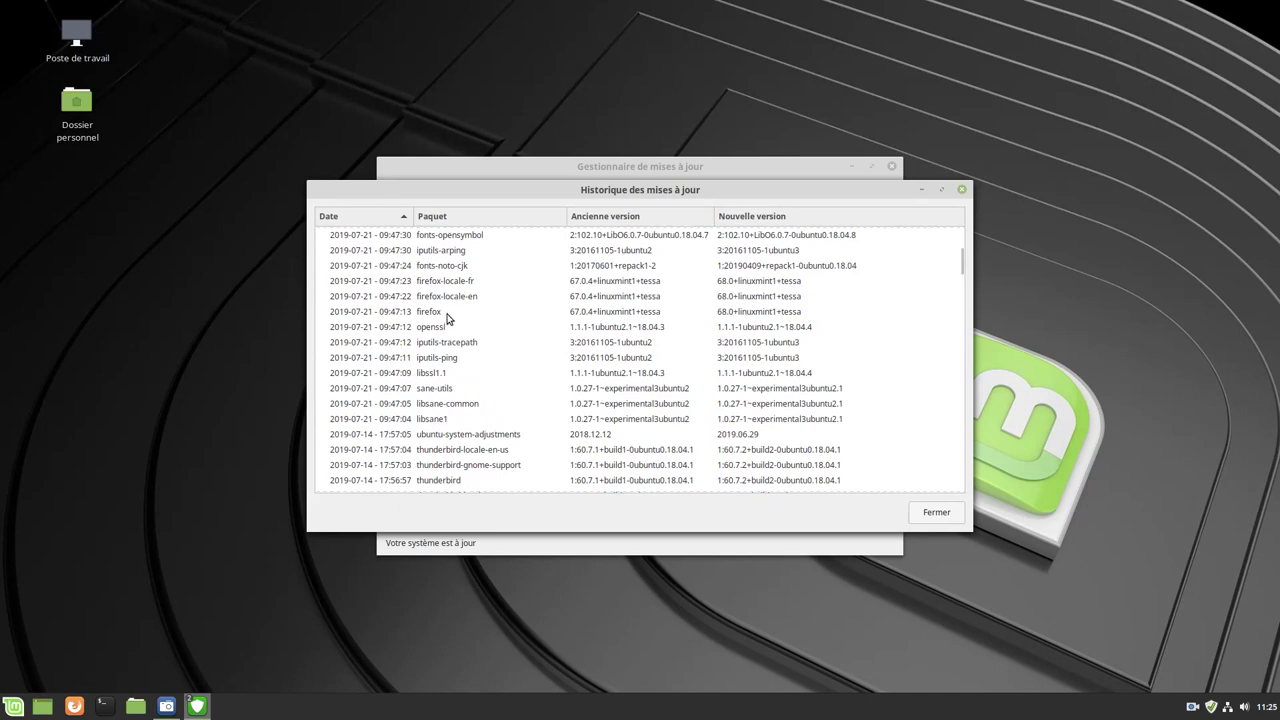
left_click(594, 314)
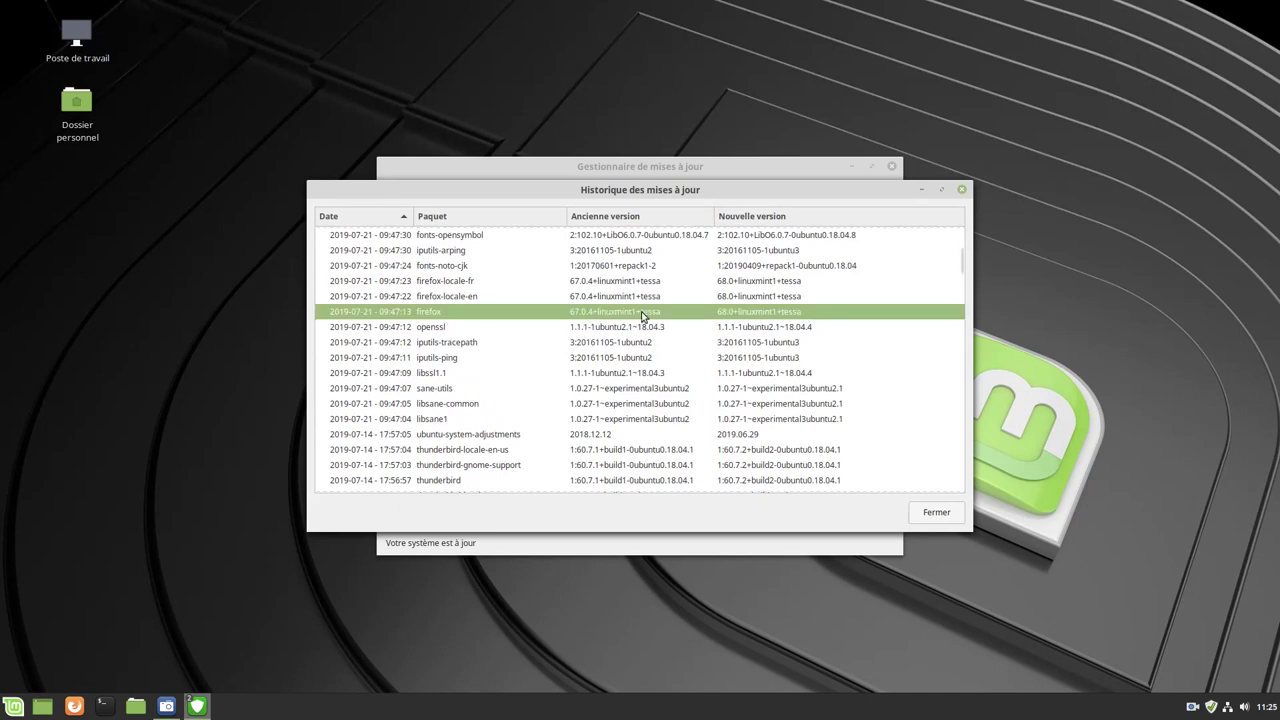
scroll(615, 316, "up", 5)
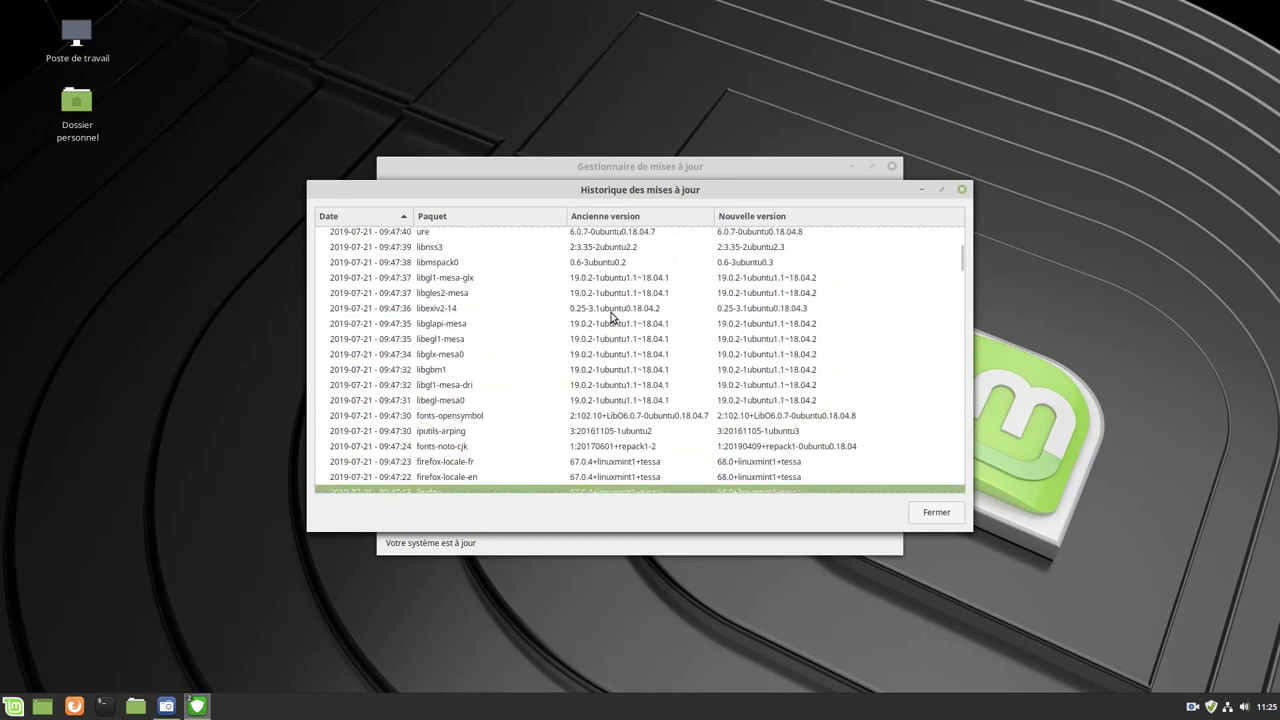
scroll(613, 316, "up", 3)
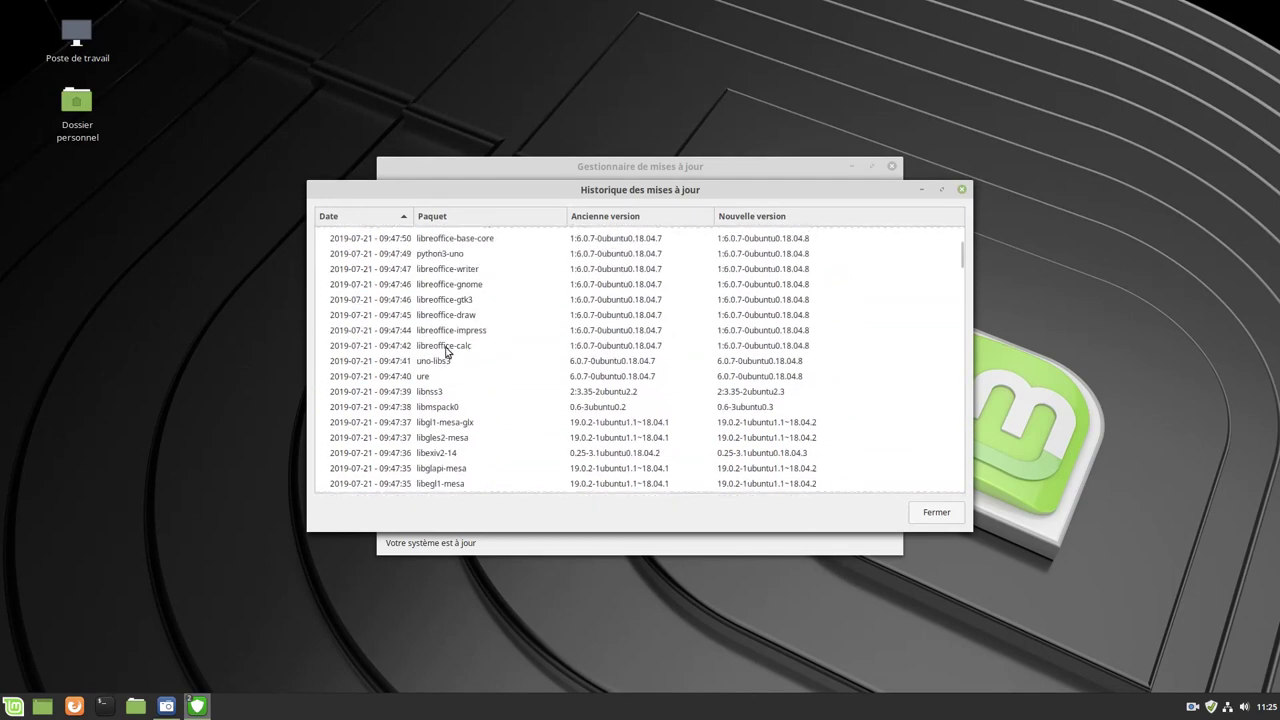
left_click(446, 350)
scroll(489, 351, "up", 5)
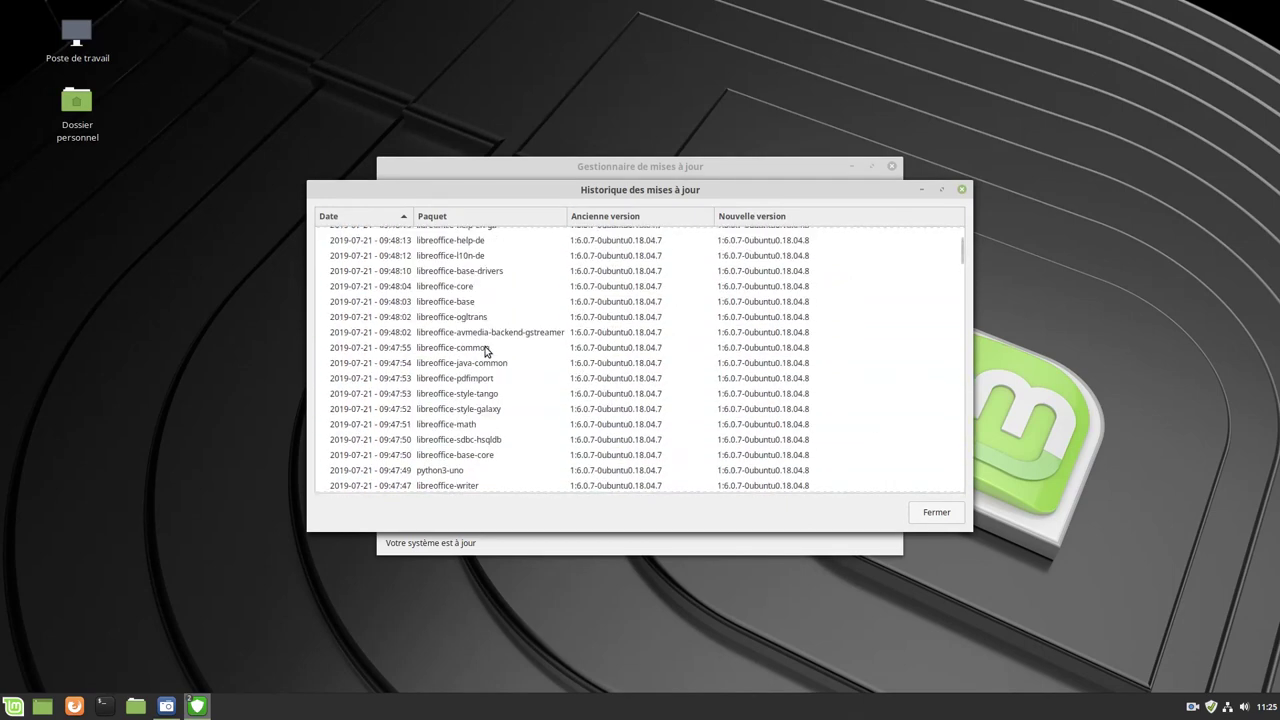
scroll(486, 350, "up", 6)
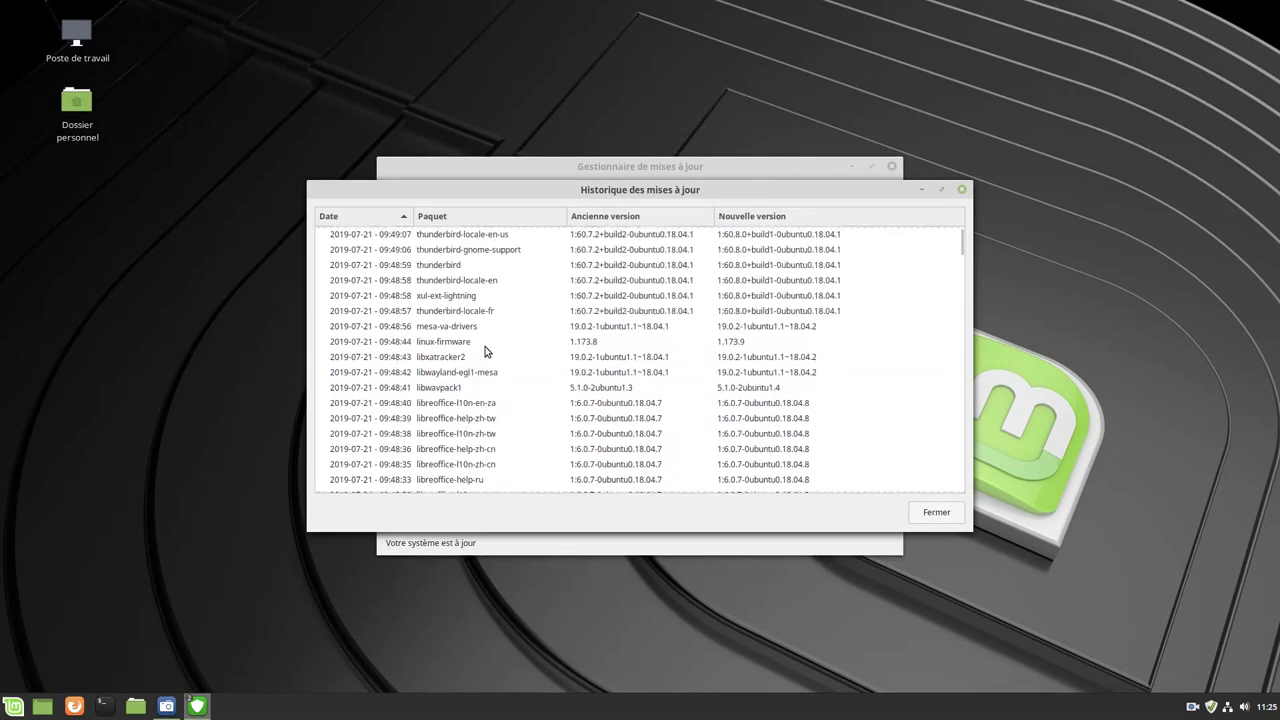
left_click(446, 345)
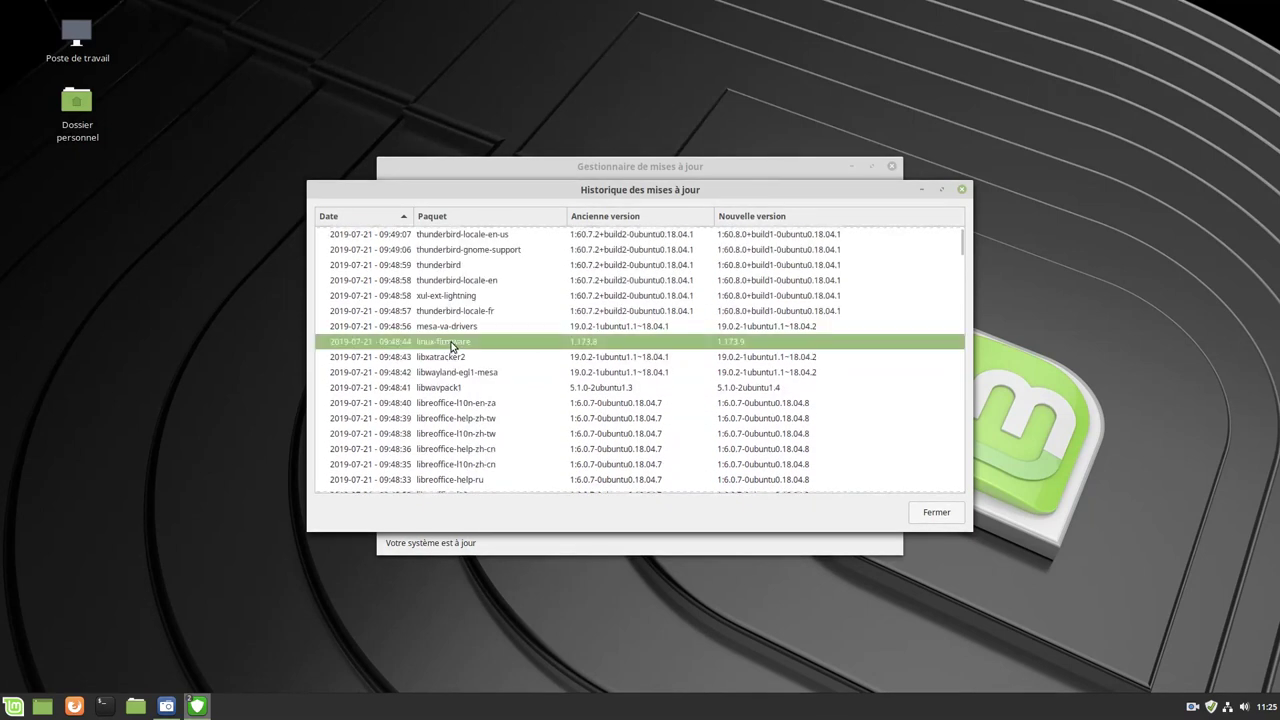
left_click(462, 331)
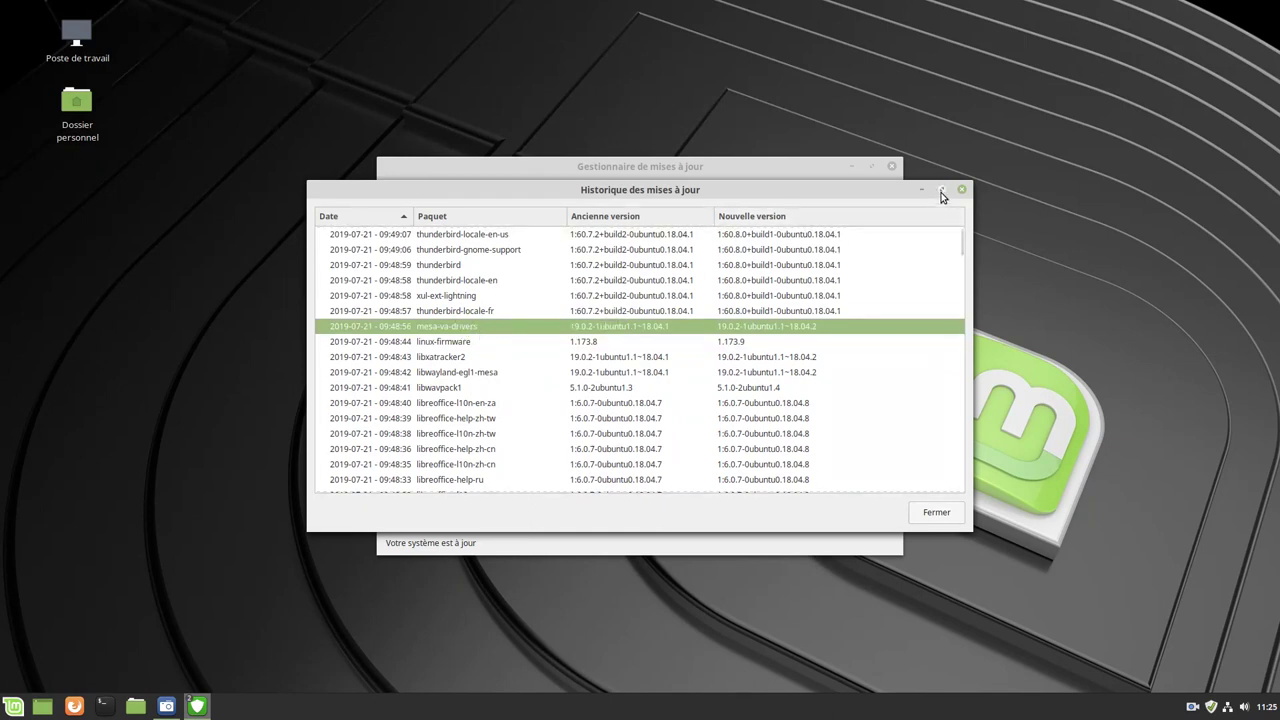
left_click(950, 514)
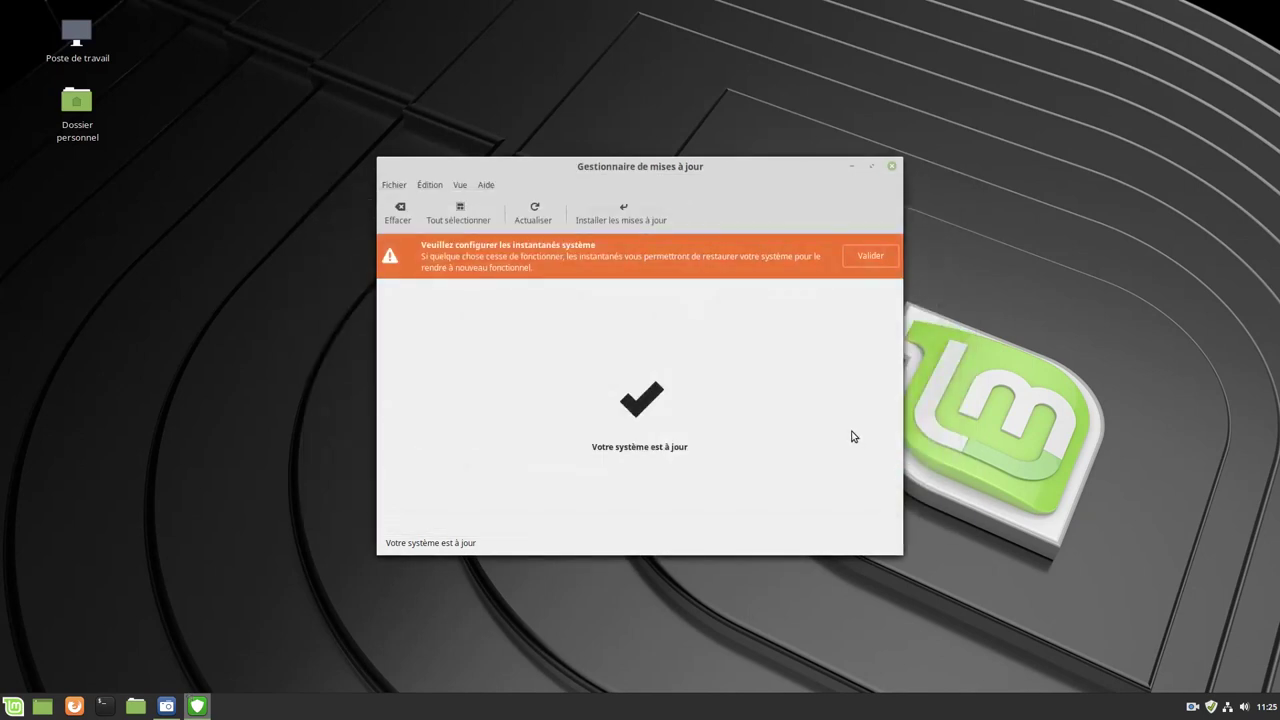
Open the software sources settings from the Update Manager and authenticate with the account password
left_click(396, 186)
mouse_move(417, 190)
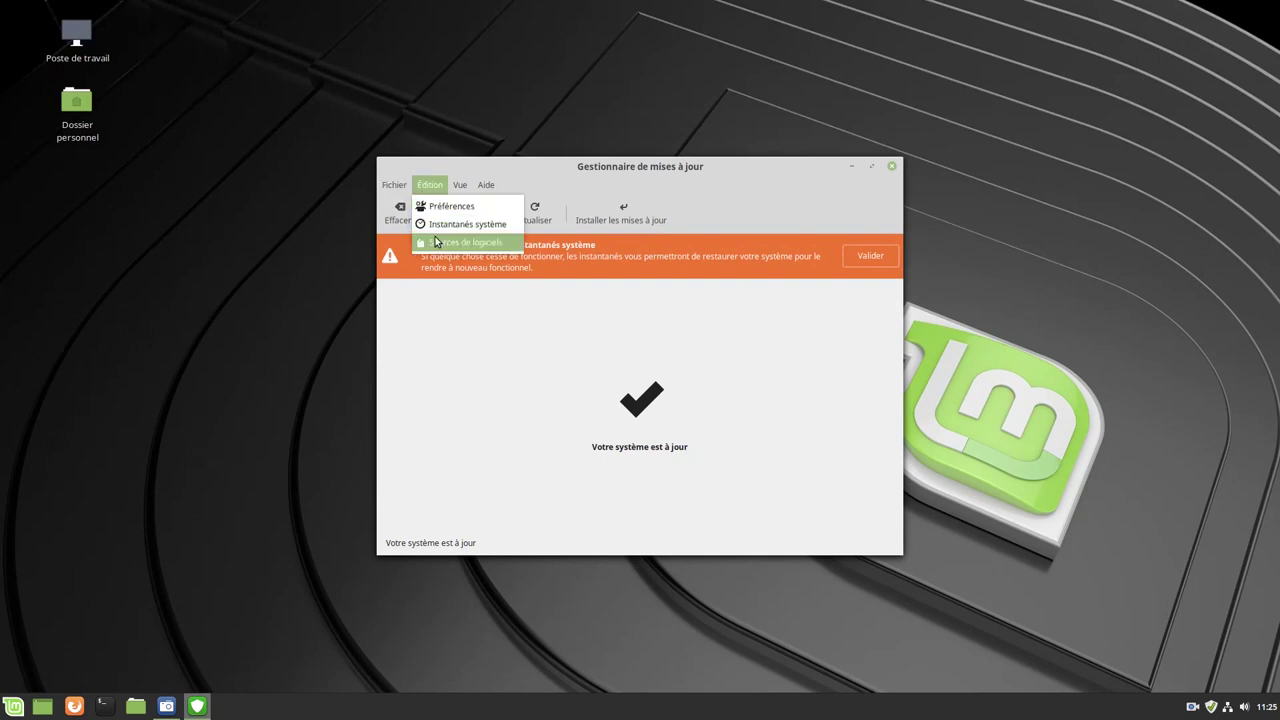
left_click(421, 239)
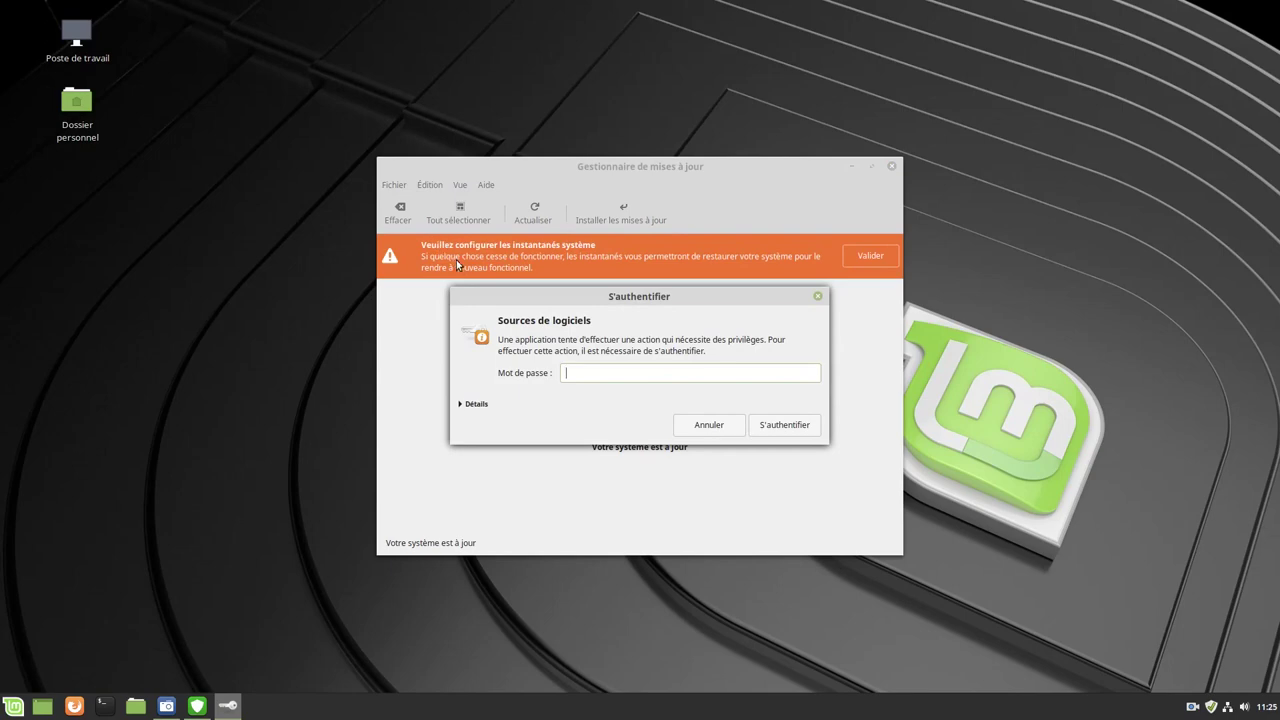
type("••••••••")
key("Return")
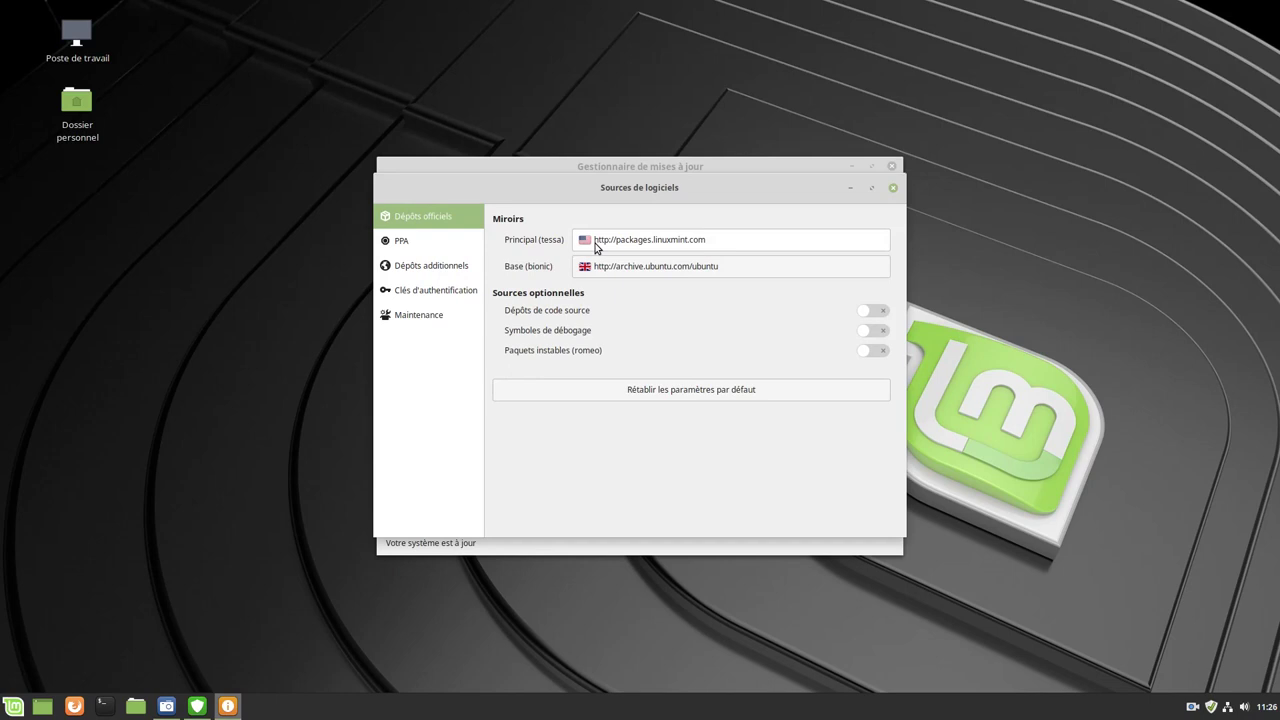
left_click(638, 244)
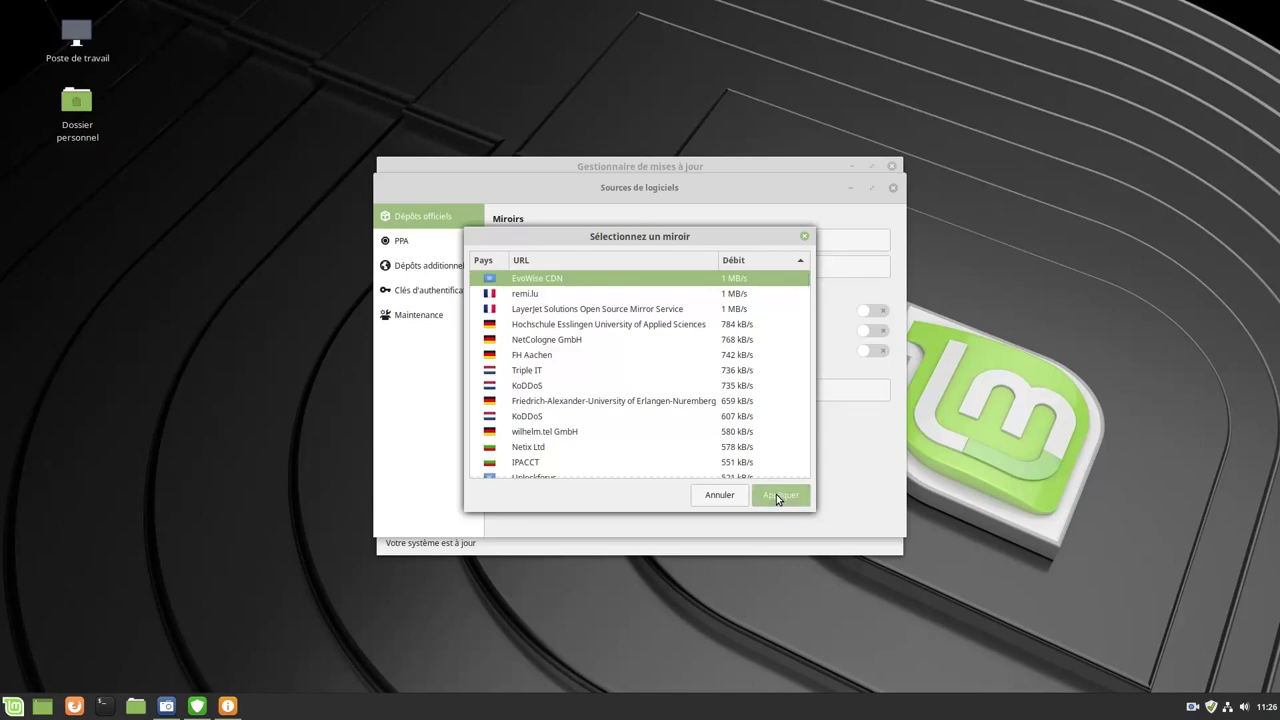
left_click(777, 495)
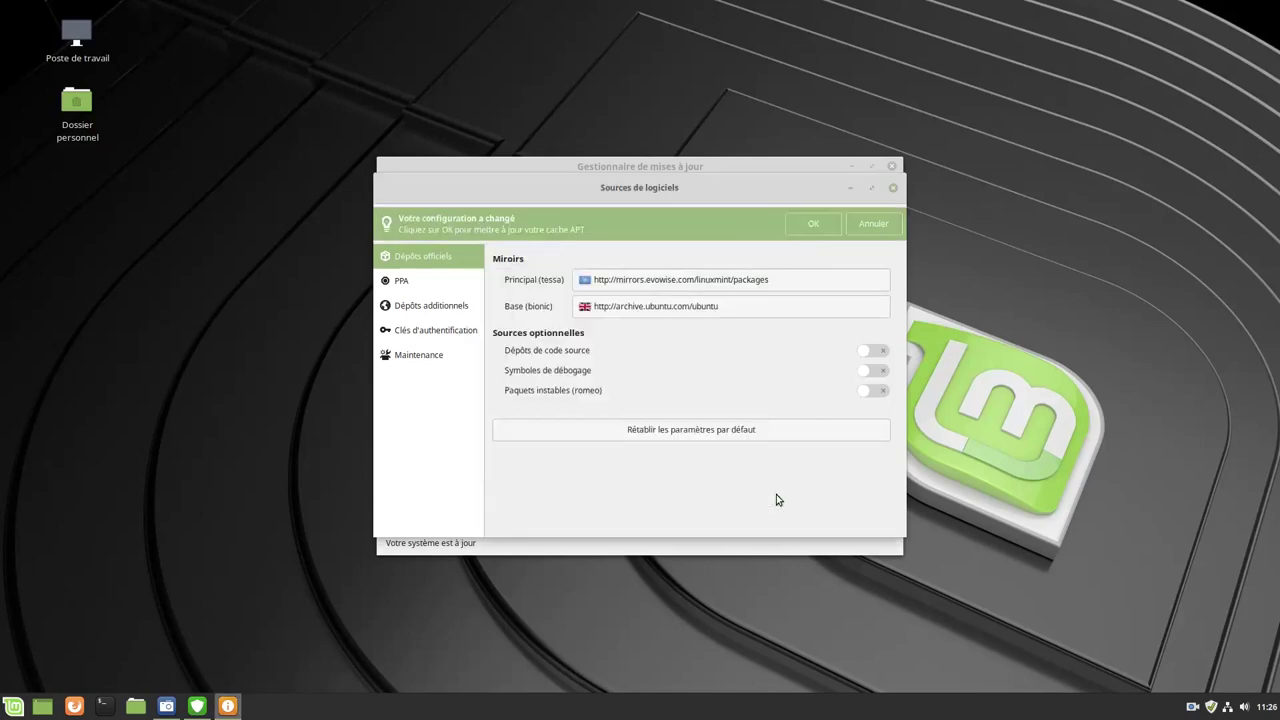
left_click(624, 307)
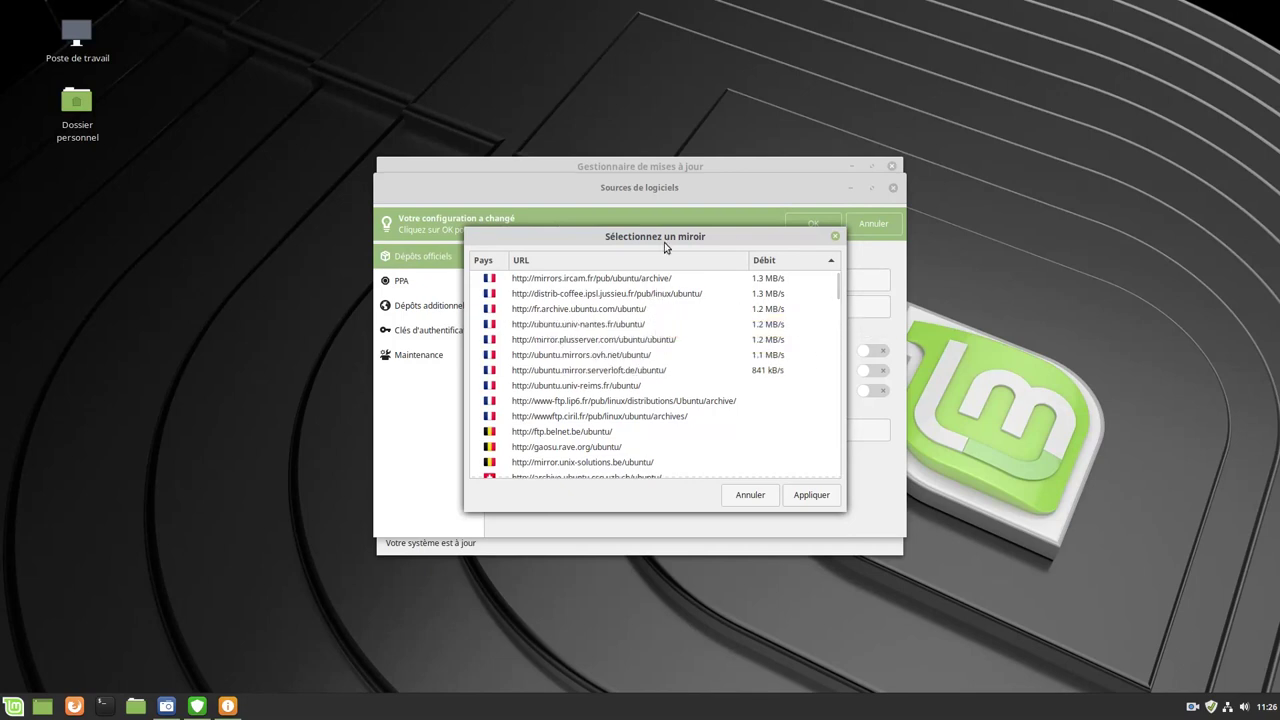
left_click(593, 284)
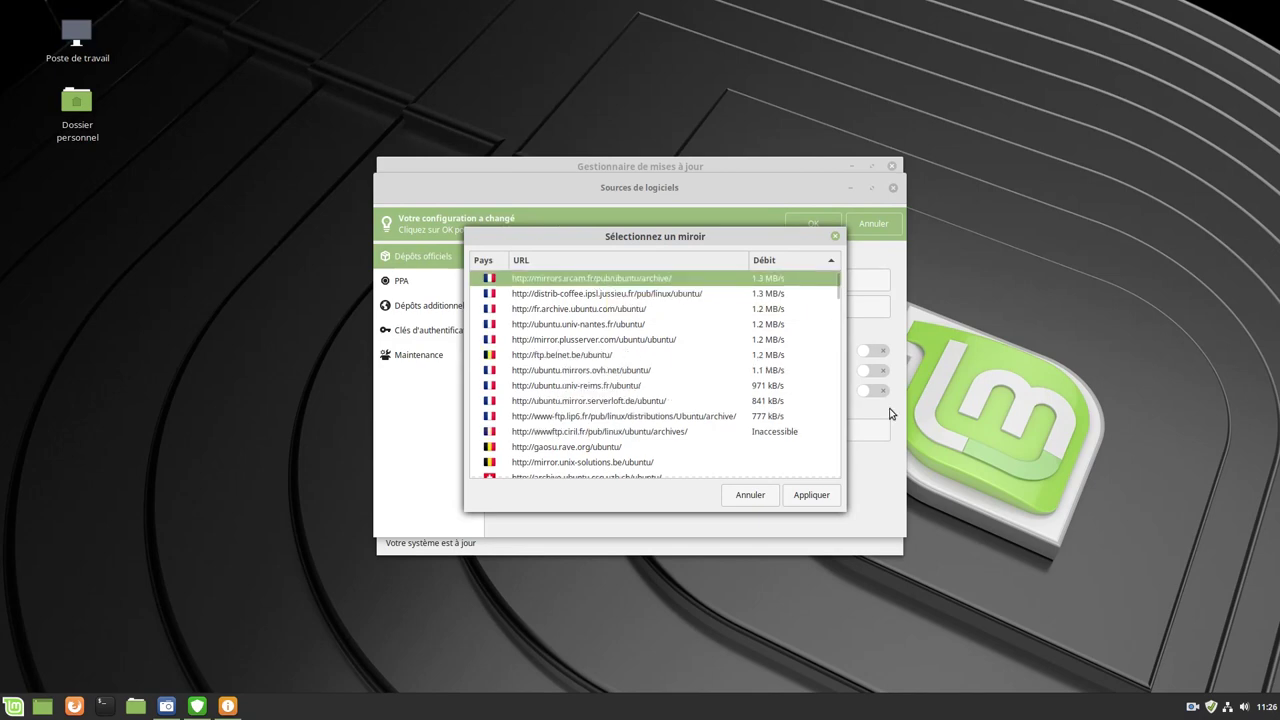
left_click(811, 496)
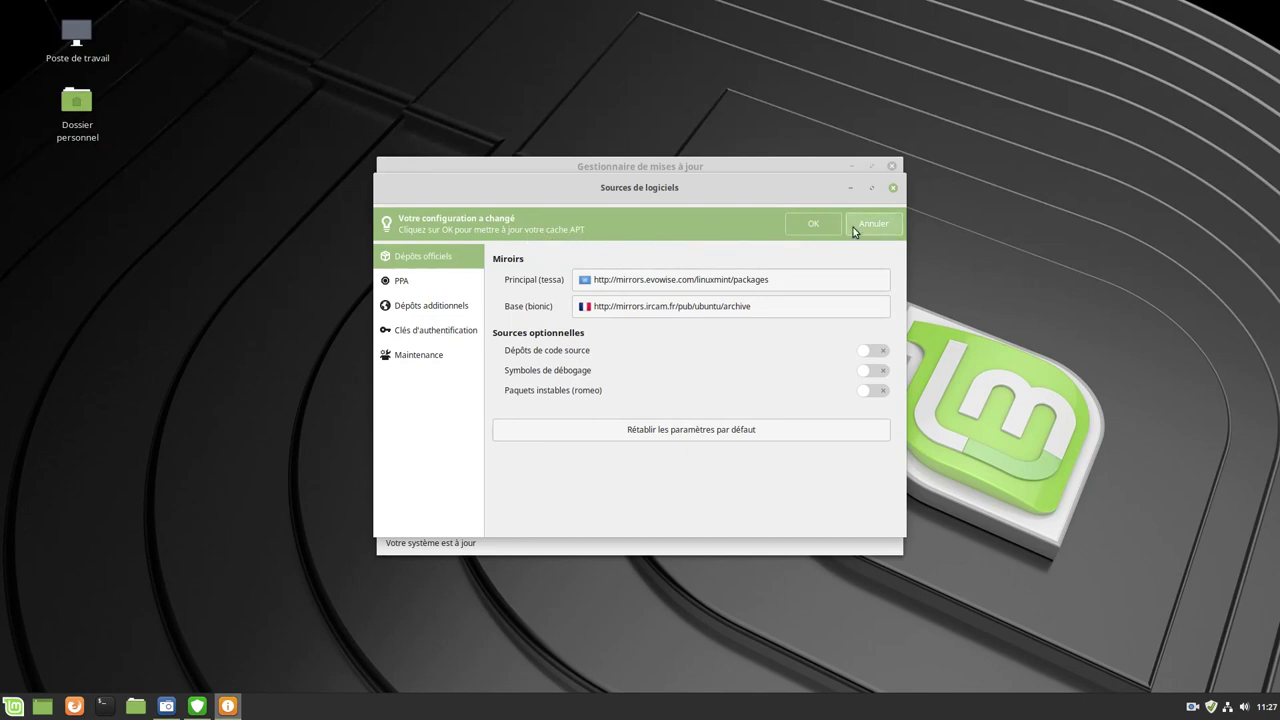
left_click(810, 226)
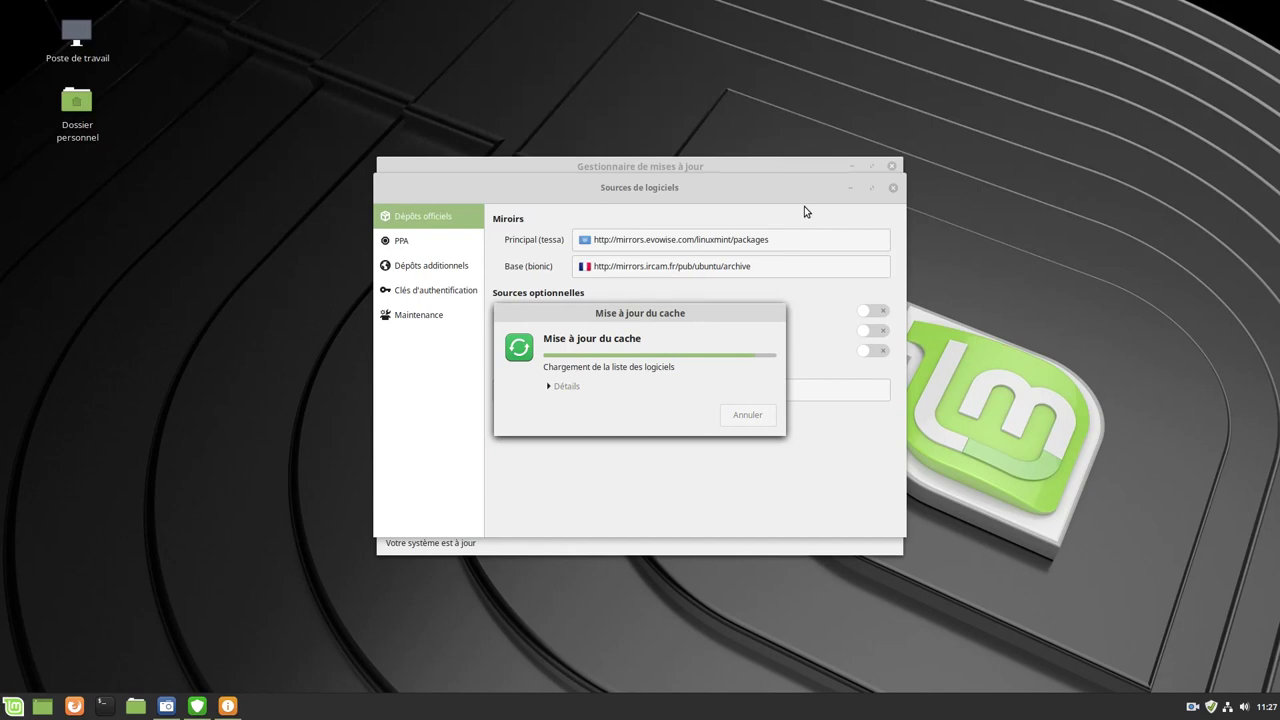
Review the PPA list and its add prompt, the additional repositories, authentication keys and maintenance options, and close the software sources
left_click(403, 244)
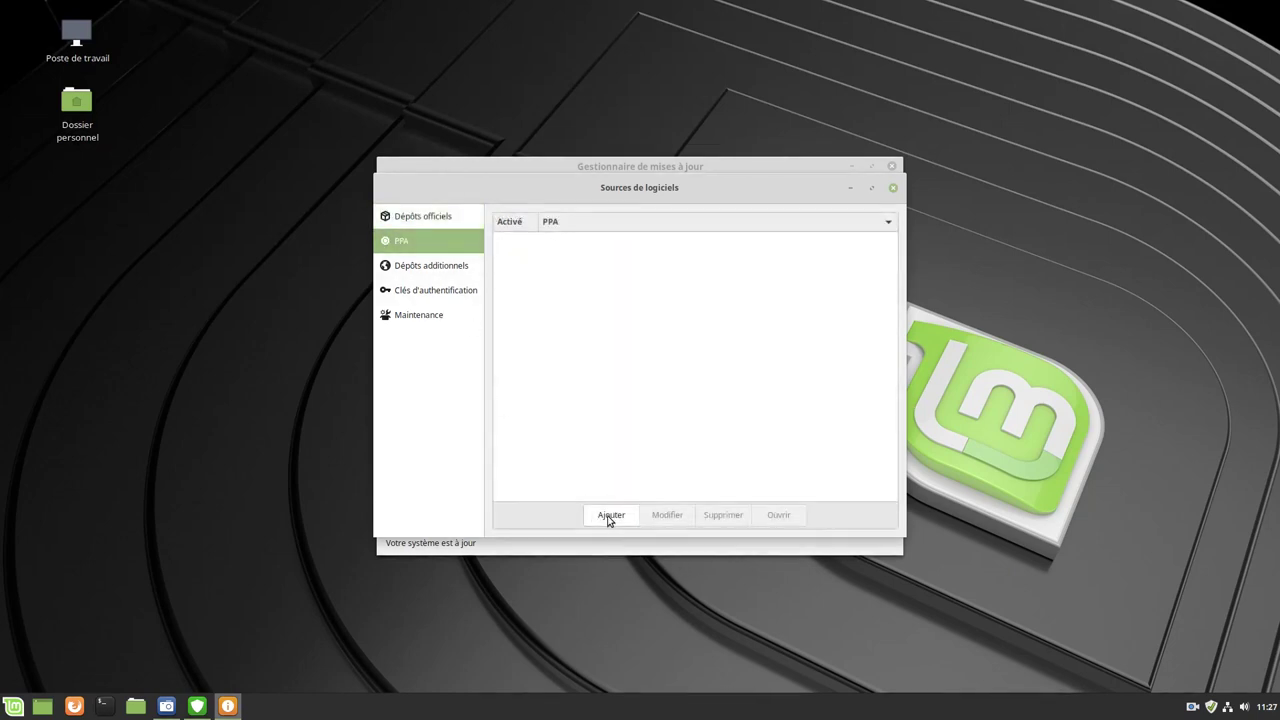
left_click(607, 515)
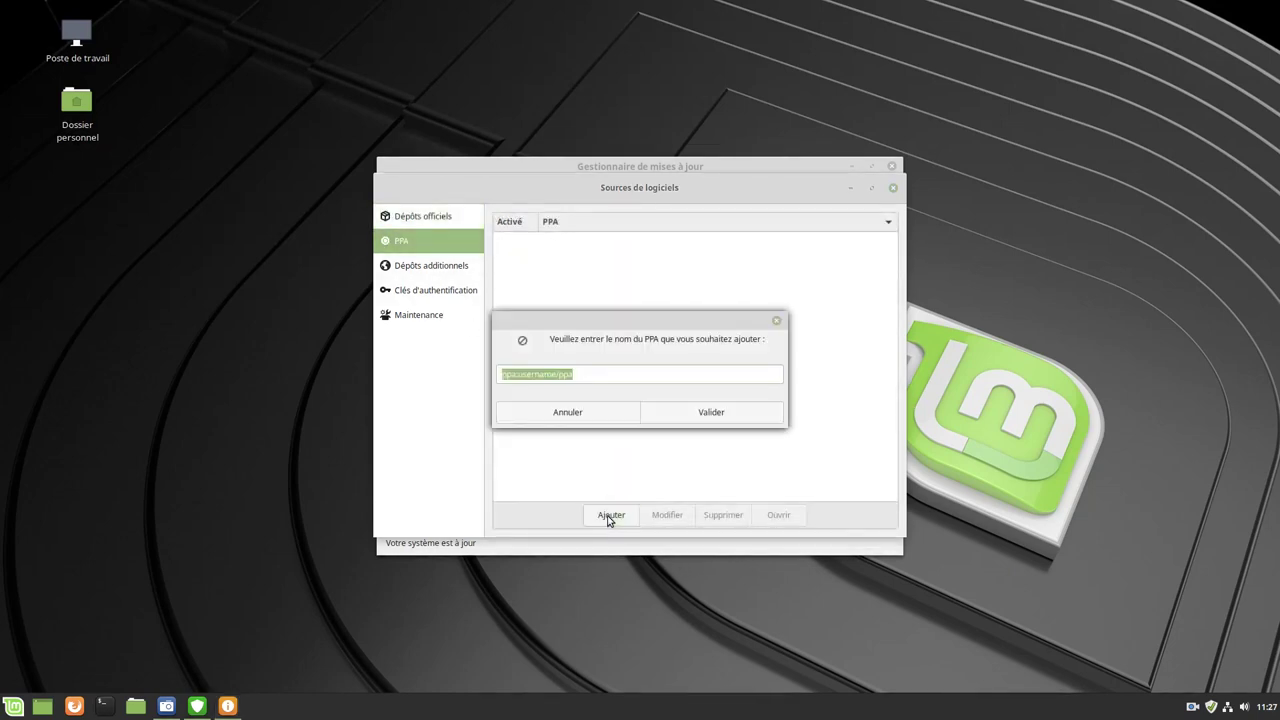
left_click(585, 420)
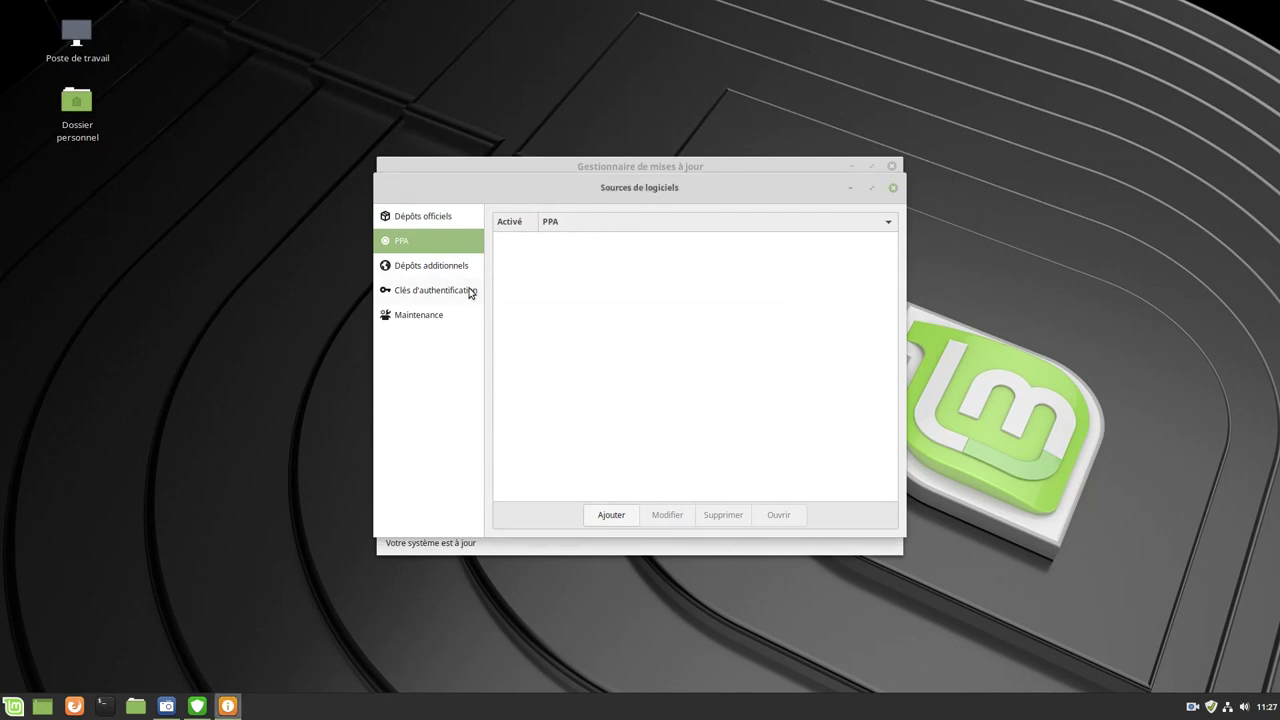
left_click(429, 270)
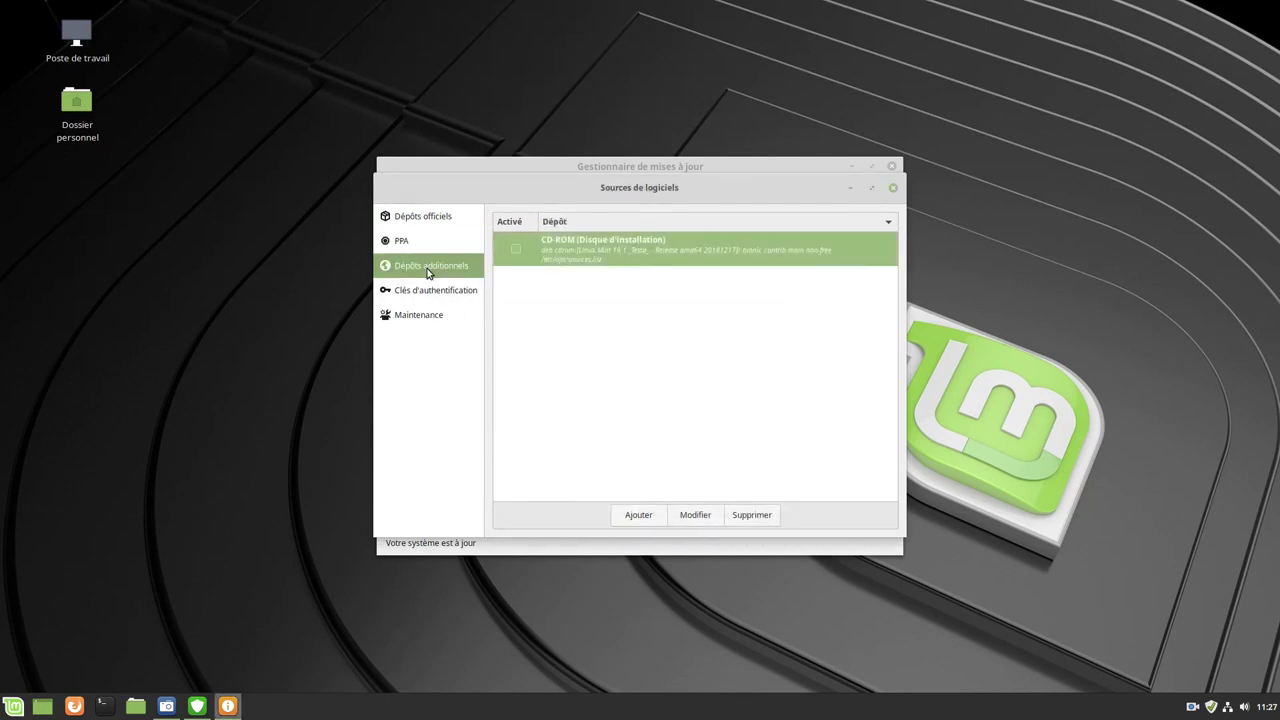
left_click(426, 294)
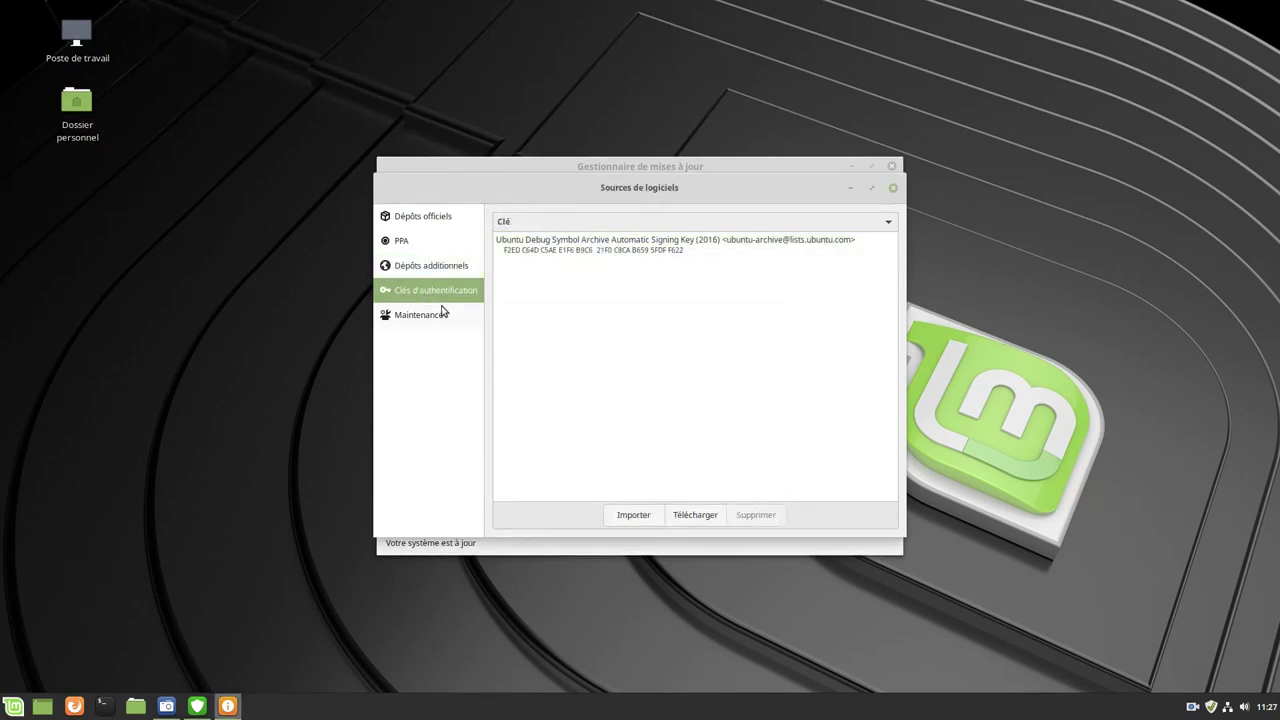
left_click(428, 314)
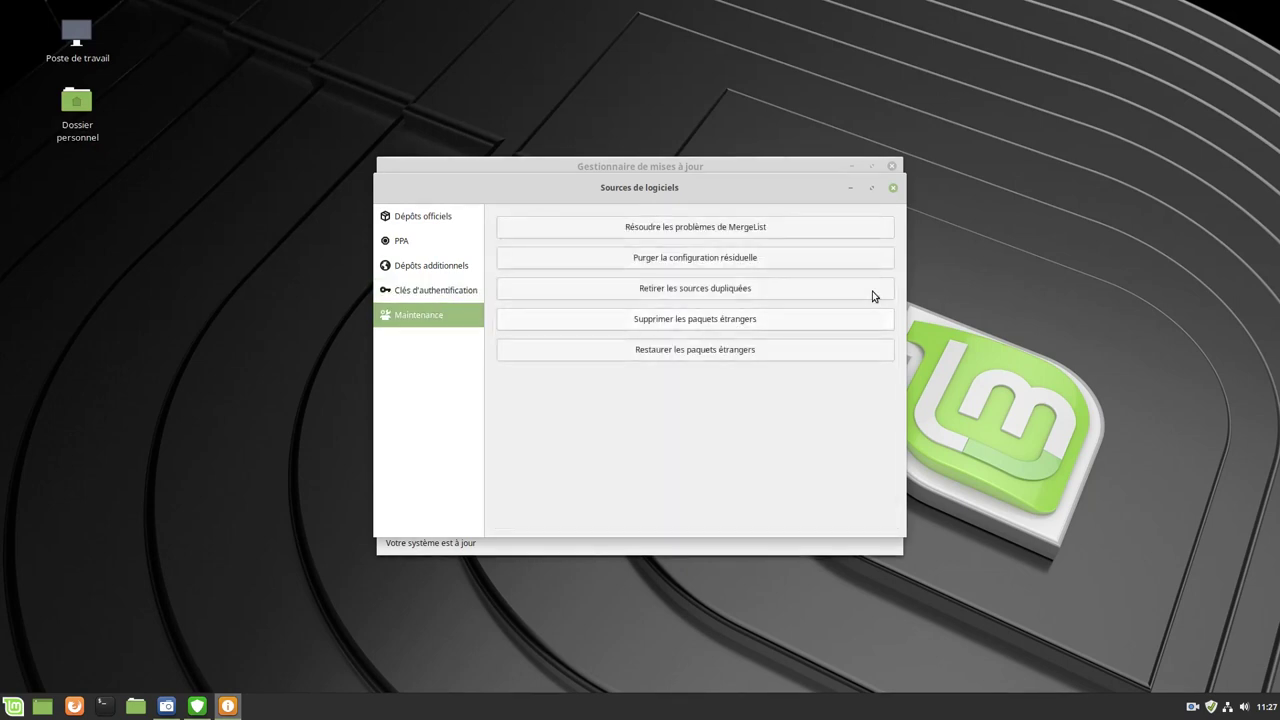
left_click(894, 188)
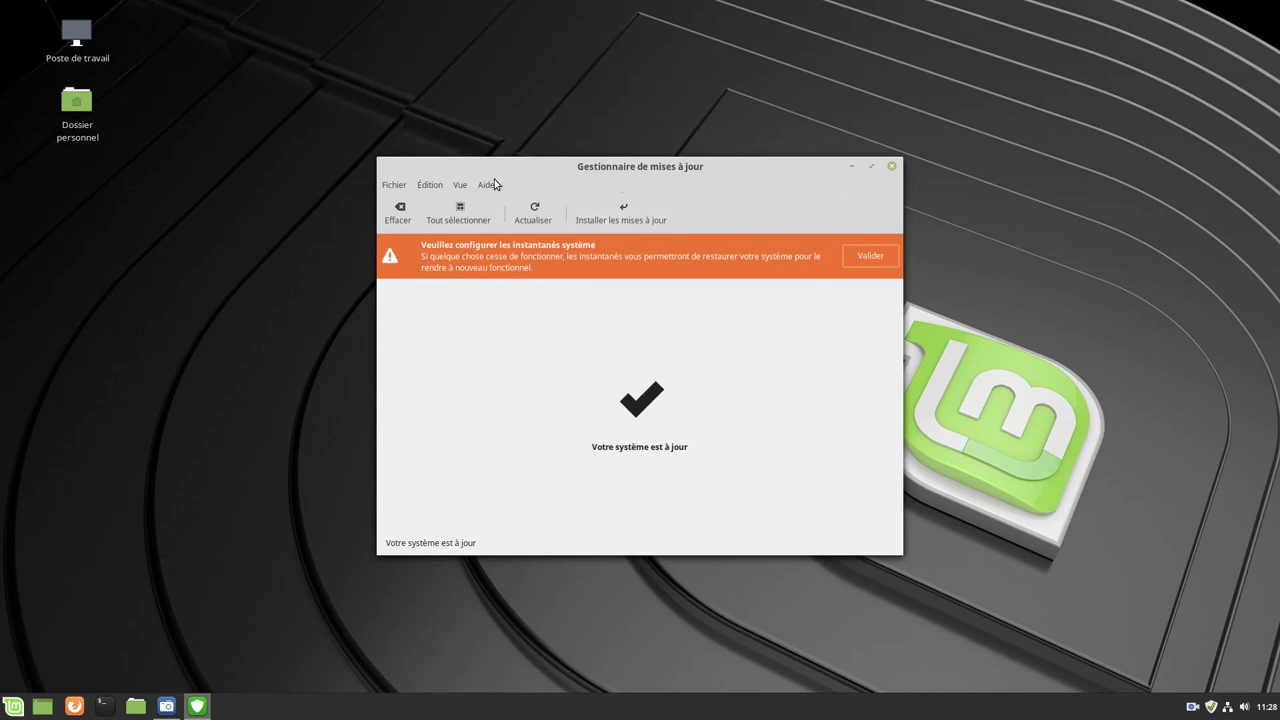
Review the update preferences for options, levels, automatic refresh, blacklist and automatic updates, and cancel without applying changes
left_click(429, 185)
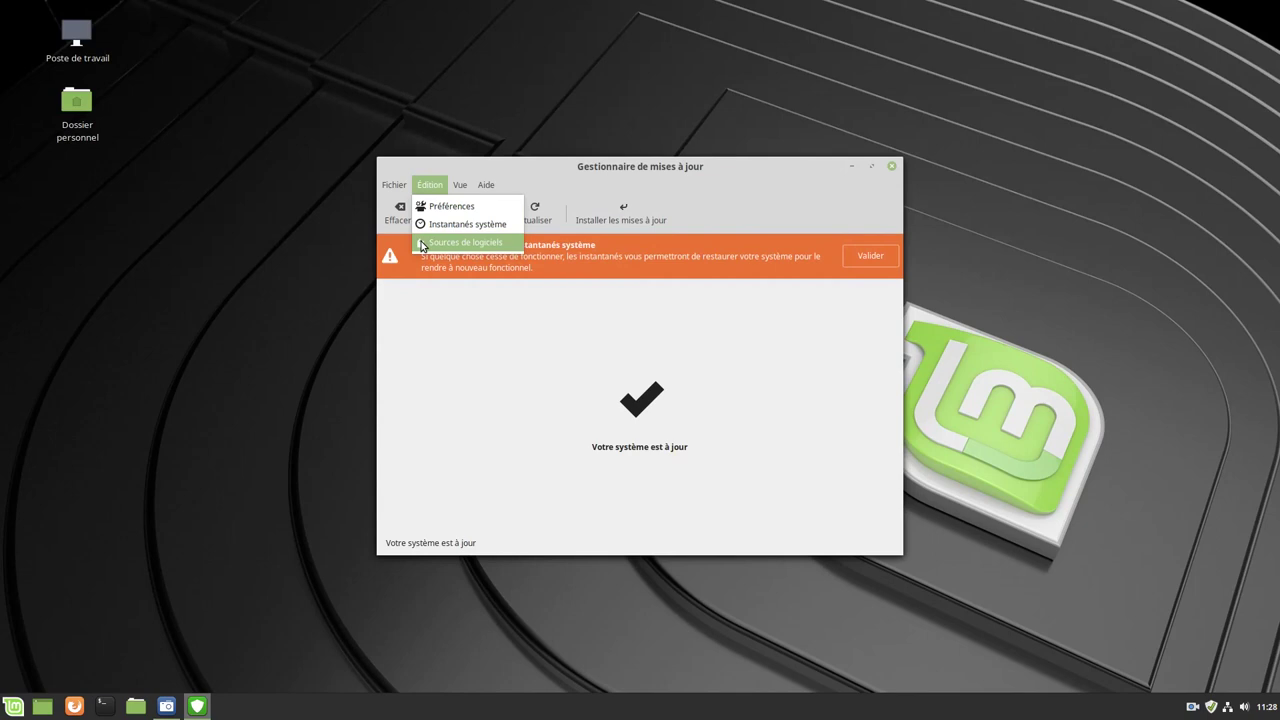
left_click(440, 207)
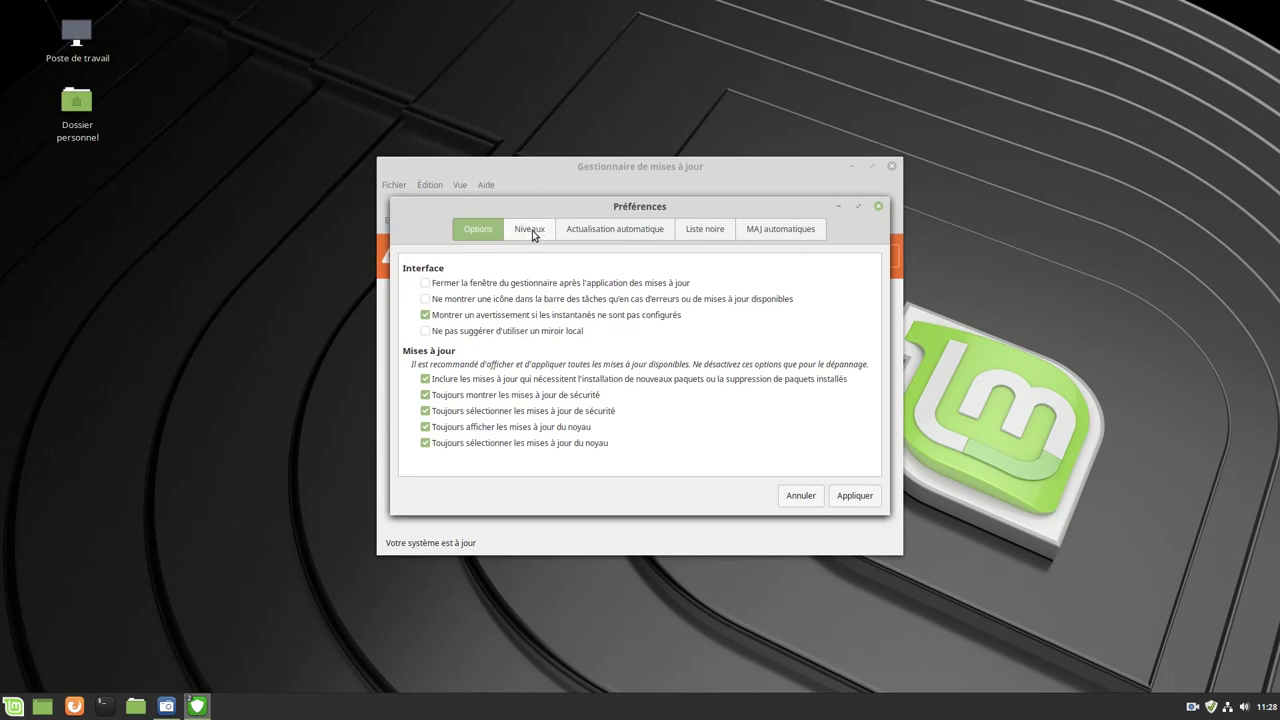
left_click(530, 230)
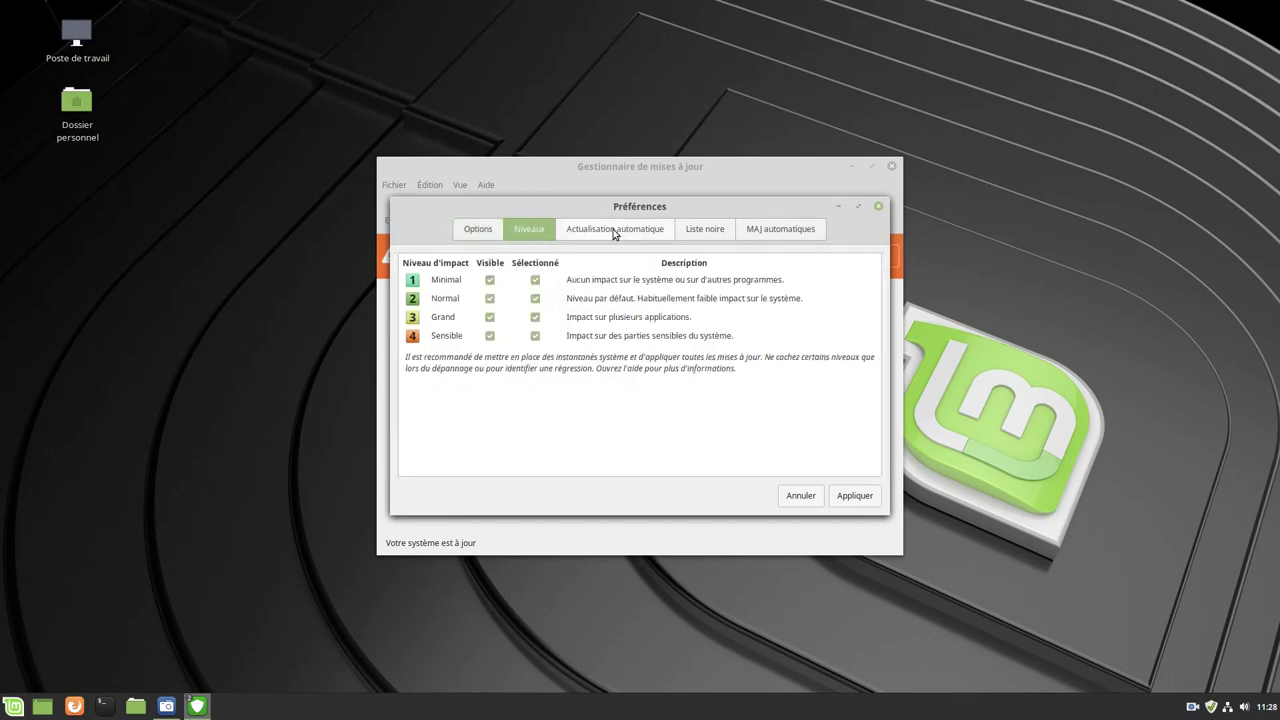
left_click(601, 232)
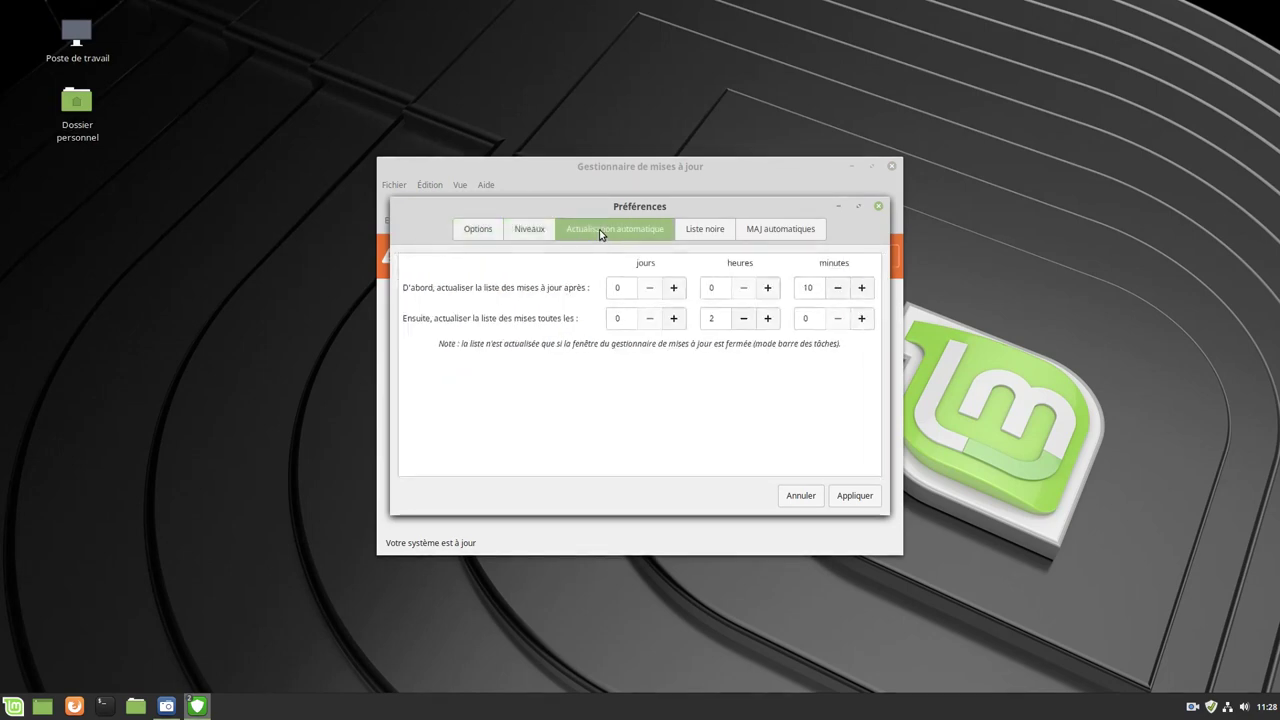
left_click(704, 230)
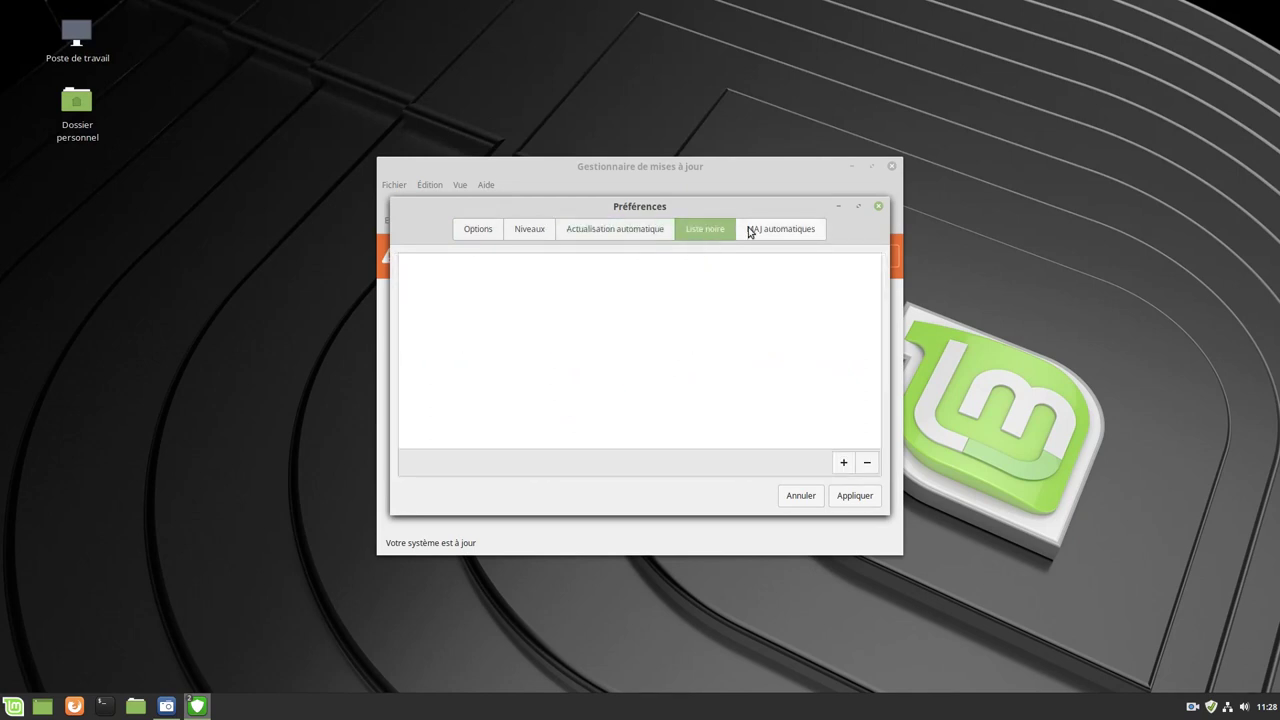
left_click(751, 231)
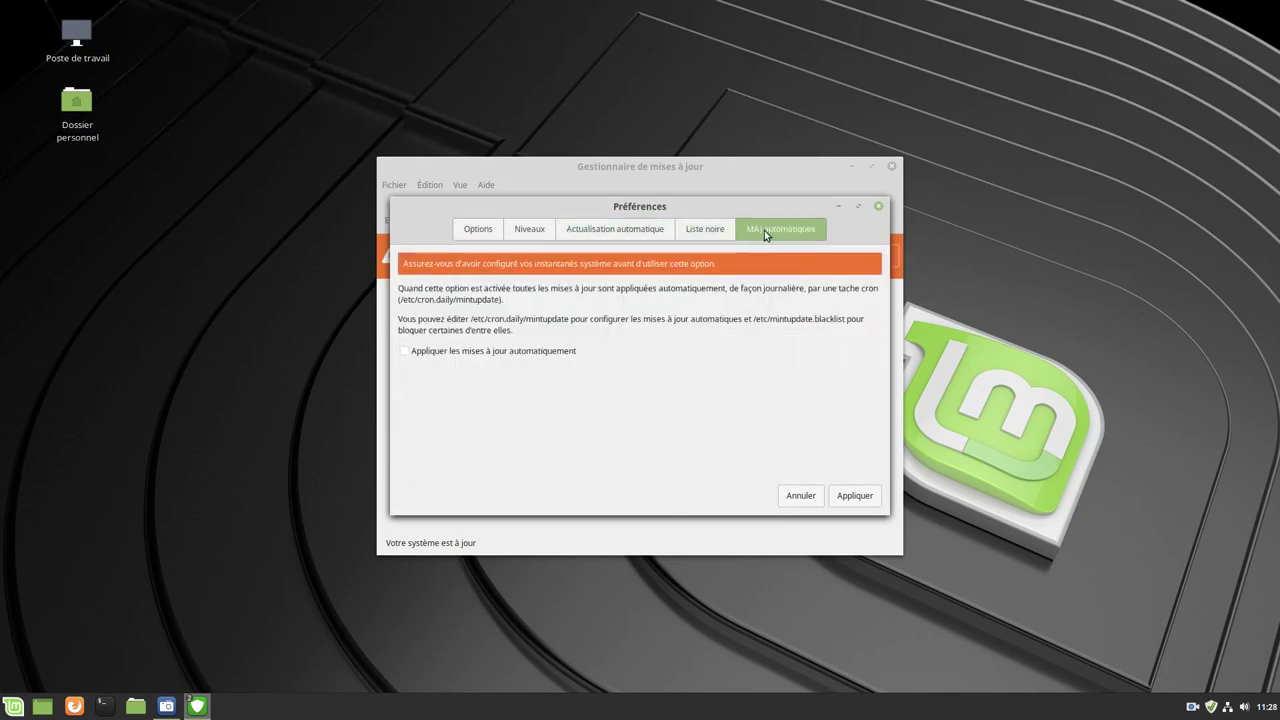
left_click(800, 496)
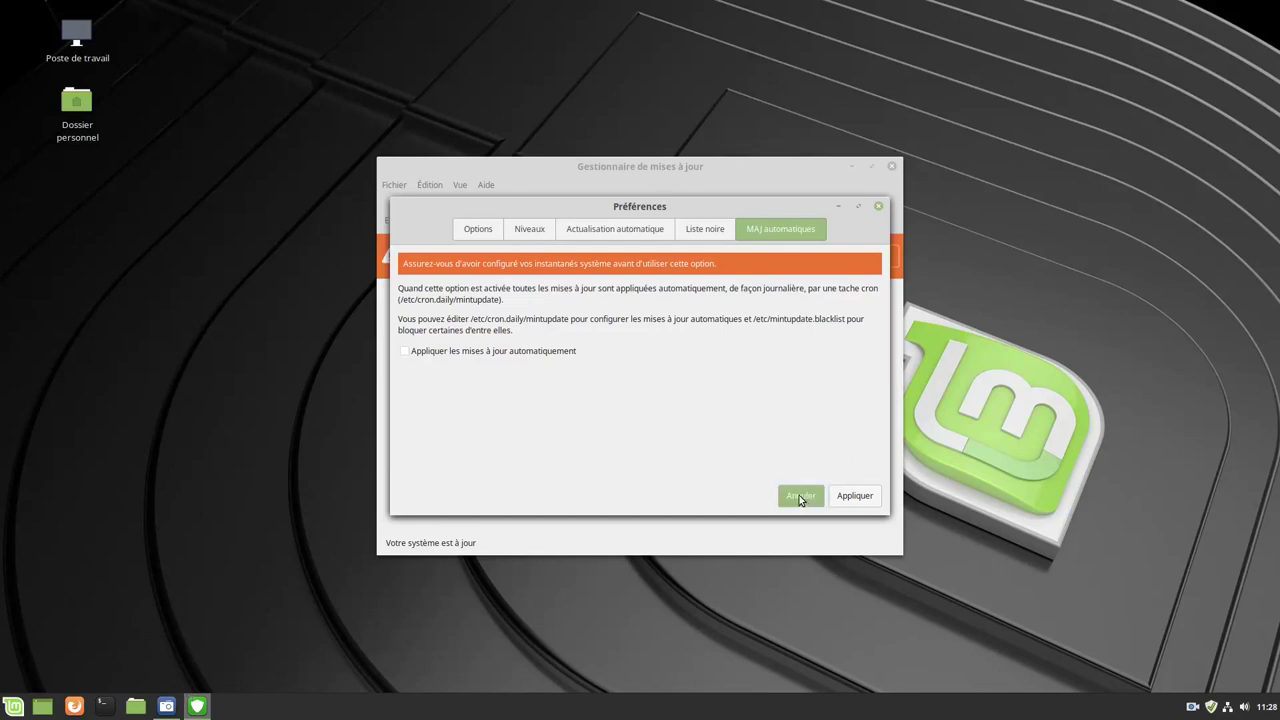
Open the Linux kernels view past its warning and examine the 5.0, 4.18 and 4.15 series, expanding 5.0.0-20 and 4.18.0-25
left_click(460, 185)
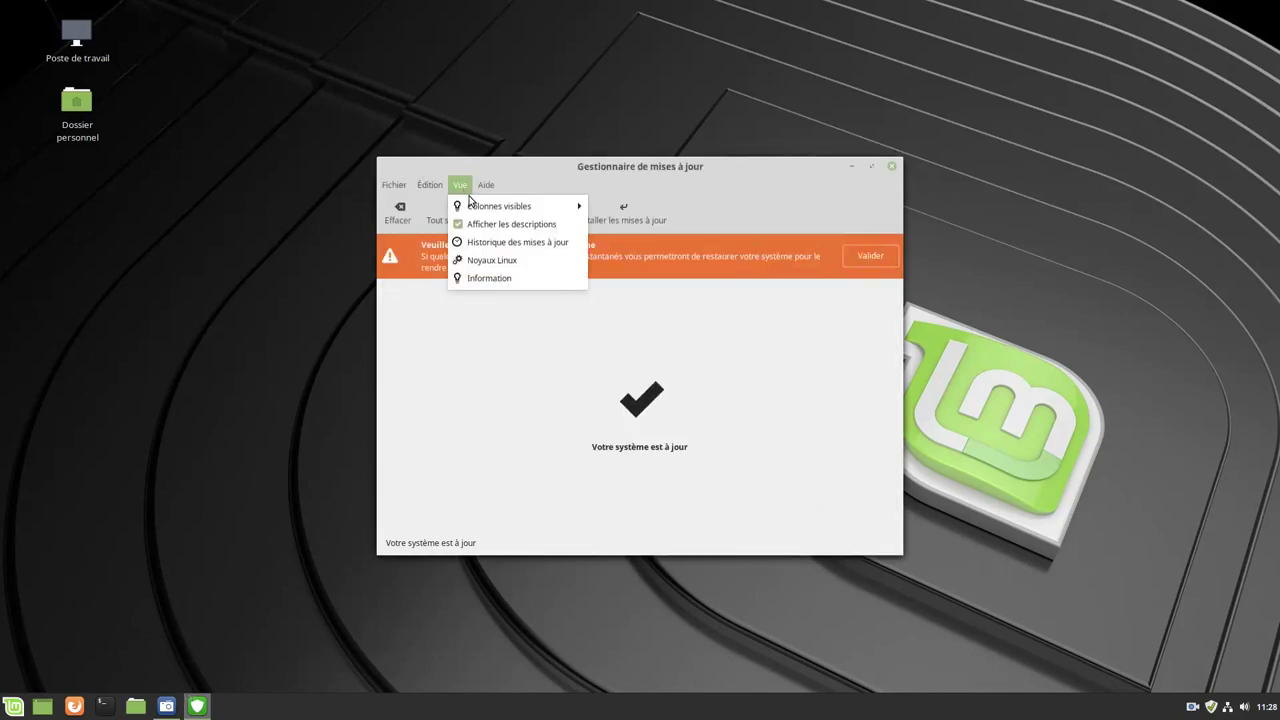
left_click(493, 262)
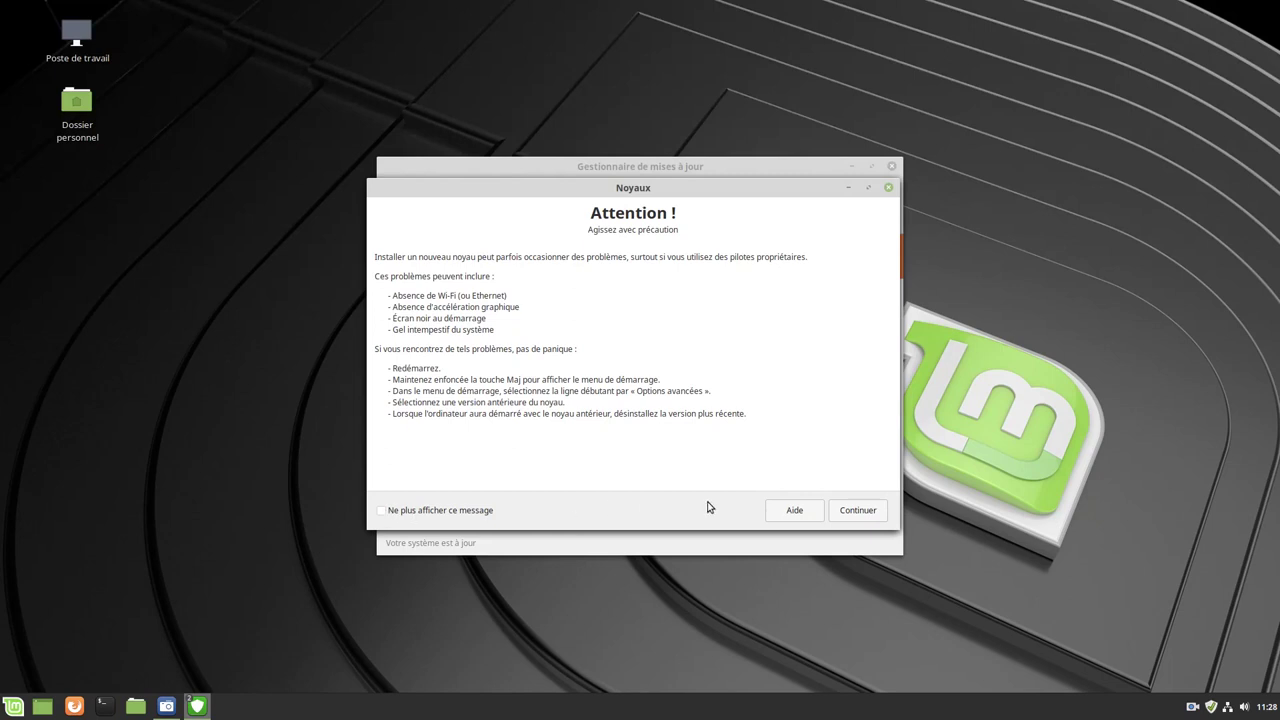
left_click(862, 512)
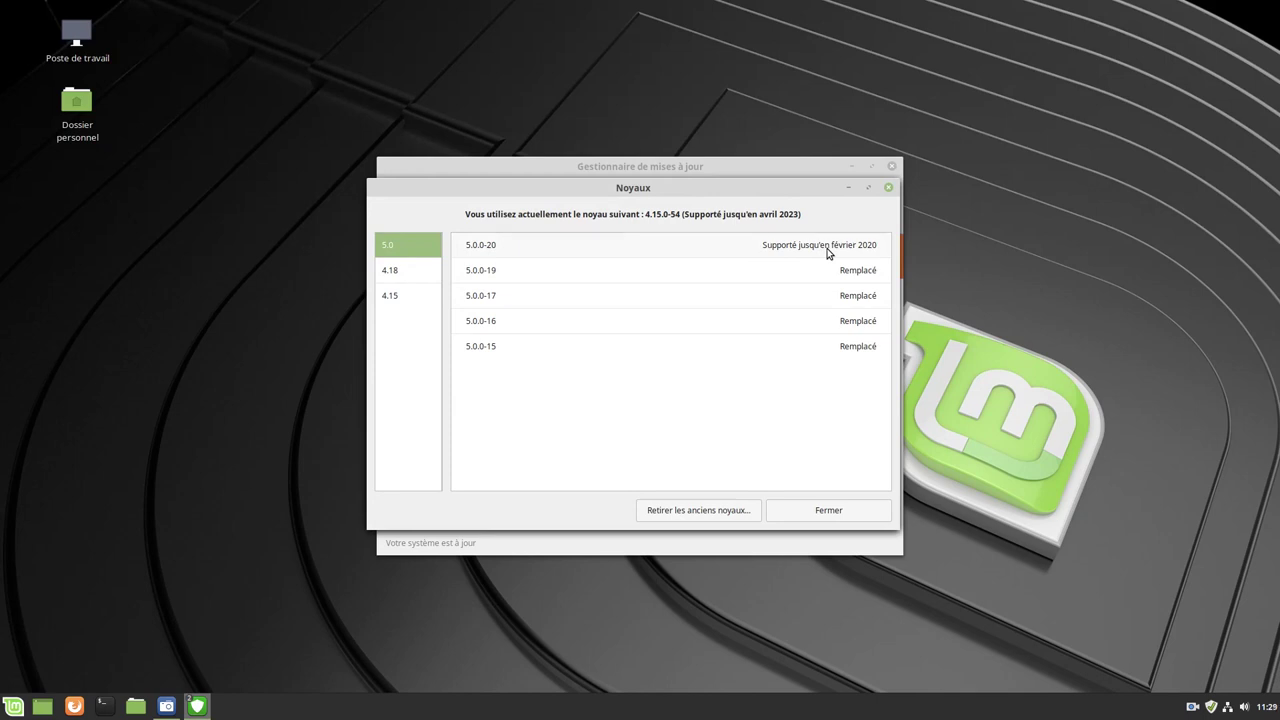
left_click(503, 250)
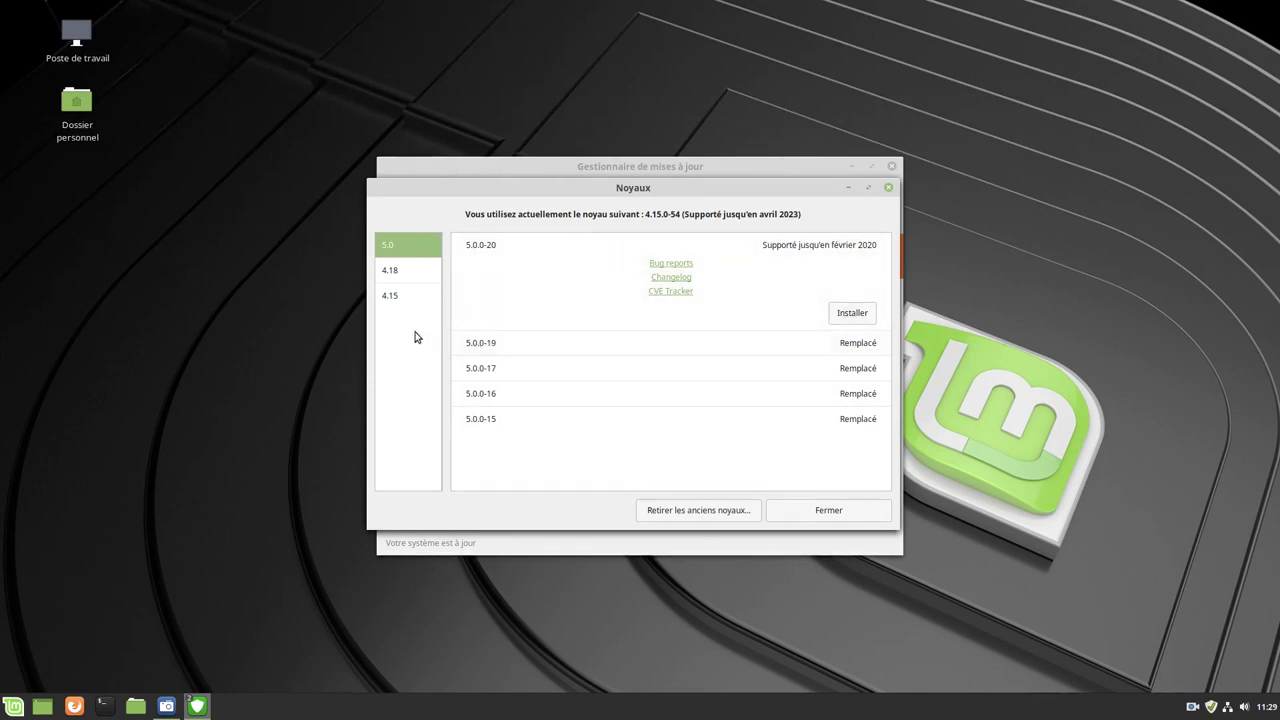
left_click(389, 279)
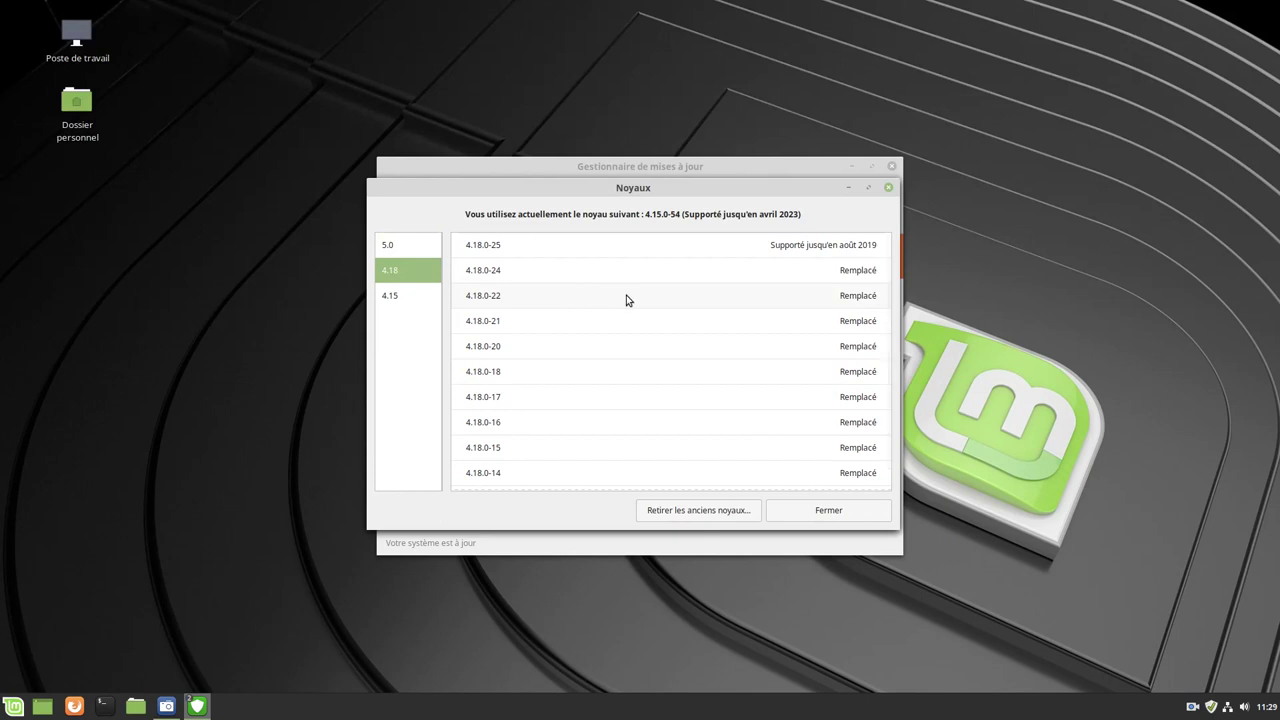
left_click(500, 250)
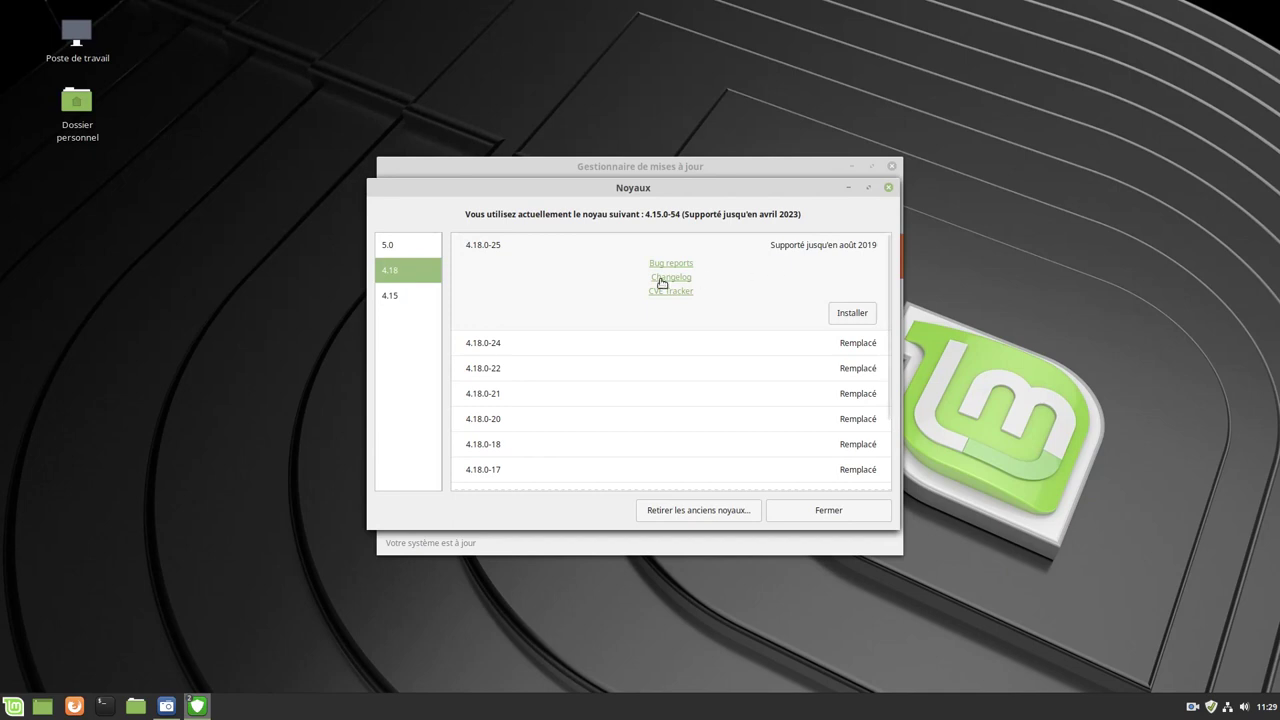
left_click(391, 300)
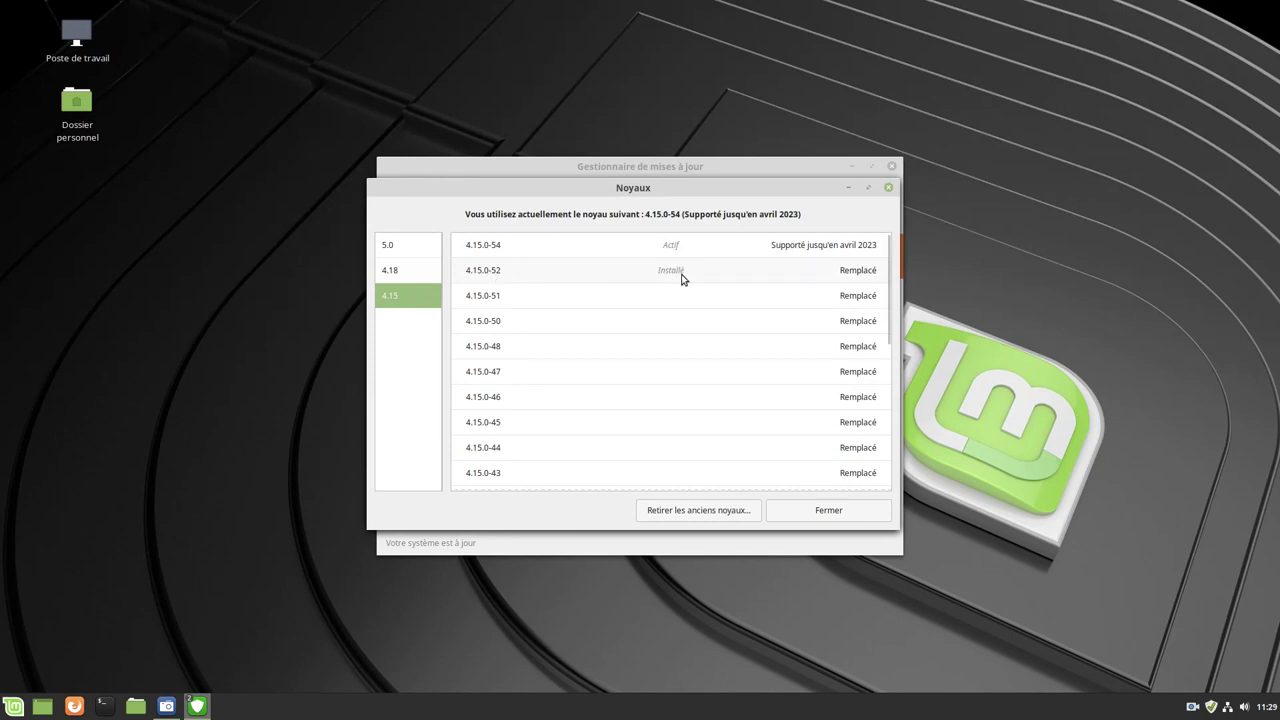
scroll(717, 317, "down", 6)
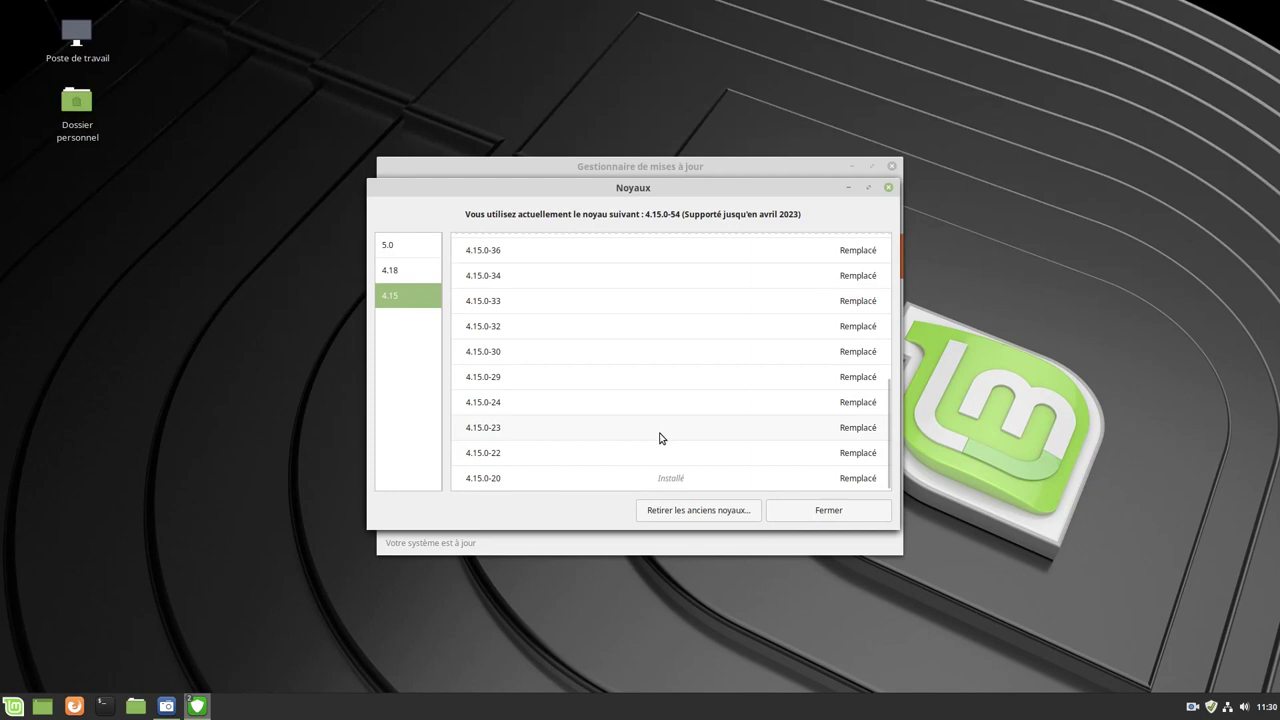
Review the old kernels offered for removal without removing any, inspect 4.15.0-54 and 4.15.0-52, and close the Update Manager
left_click(704, 512)
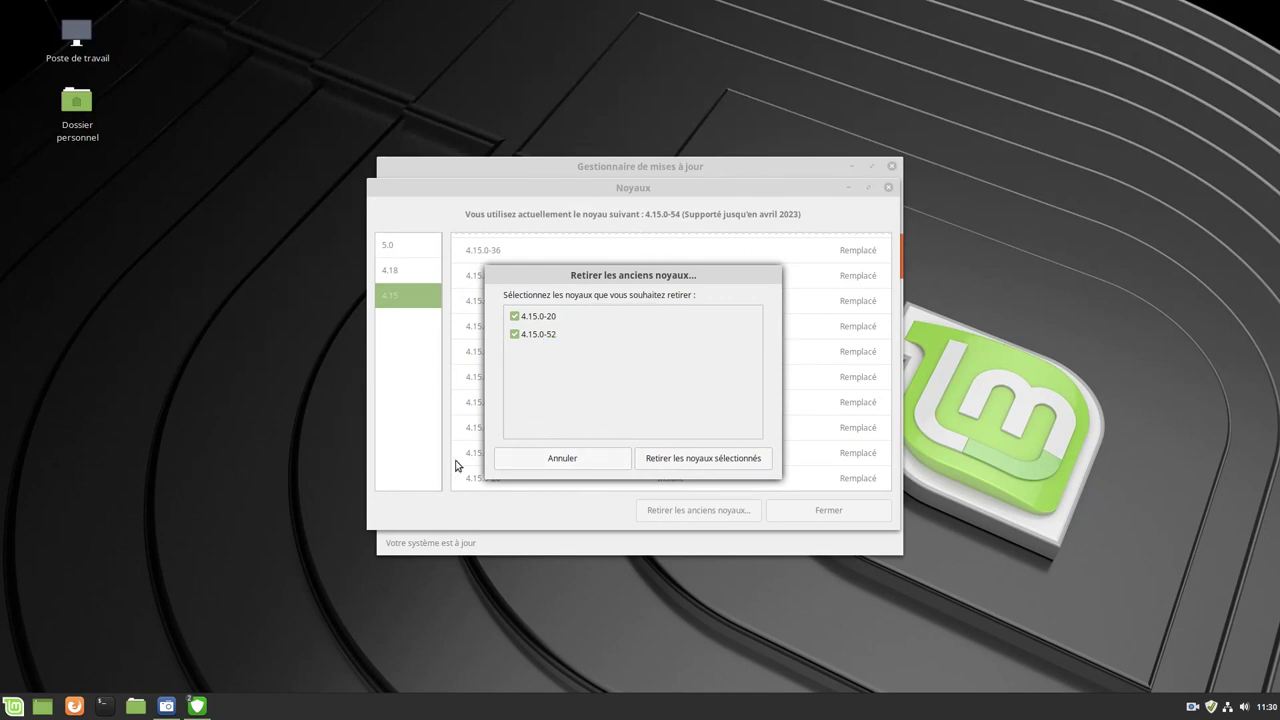
left_click(558, 458)
scroll(677, 349, "up", 10)
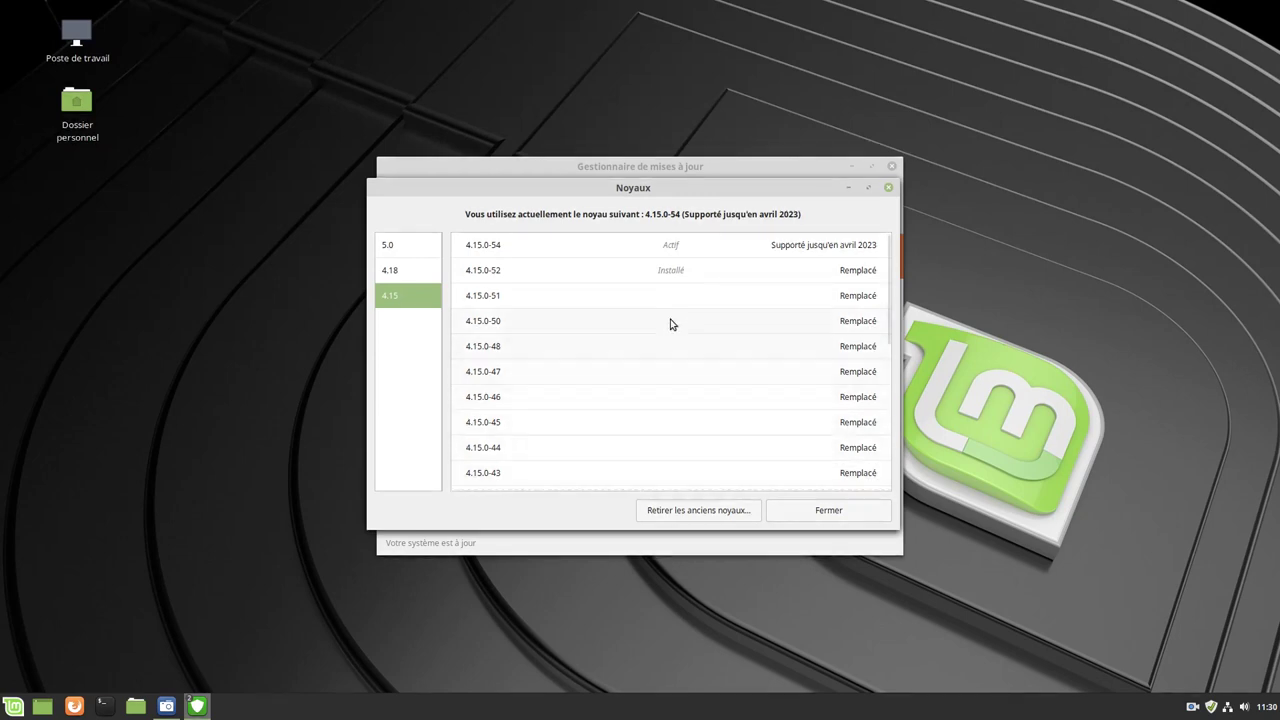
left_click(666, 250)
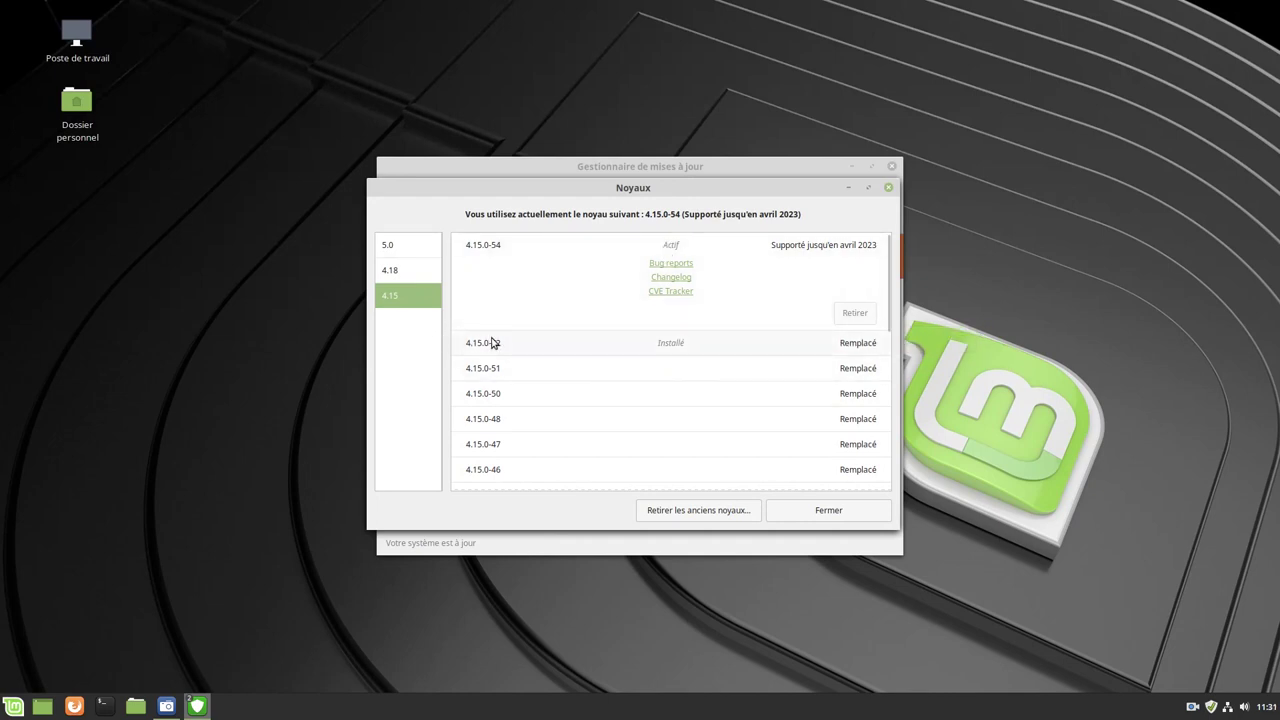
left_click(660, 349)
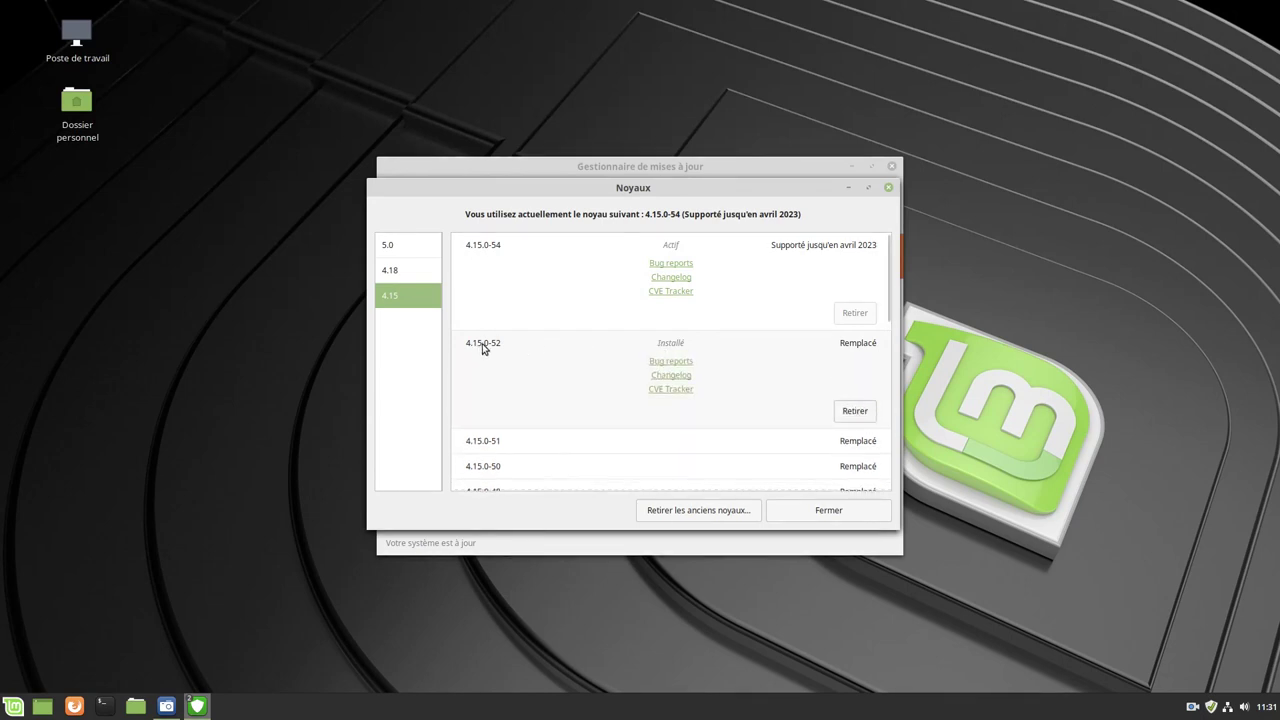
left_click(891, 188)
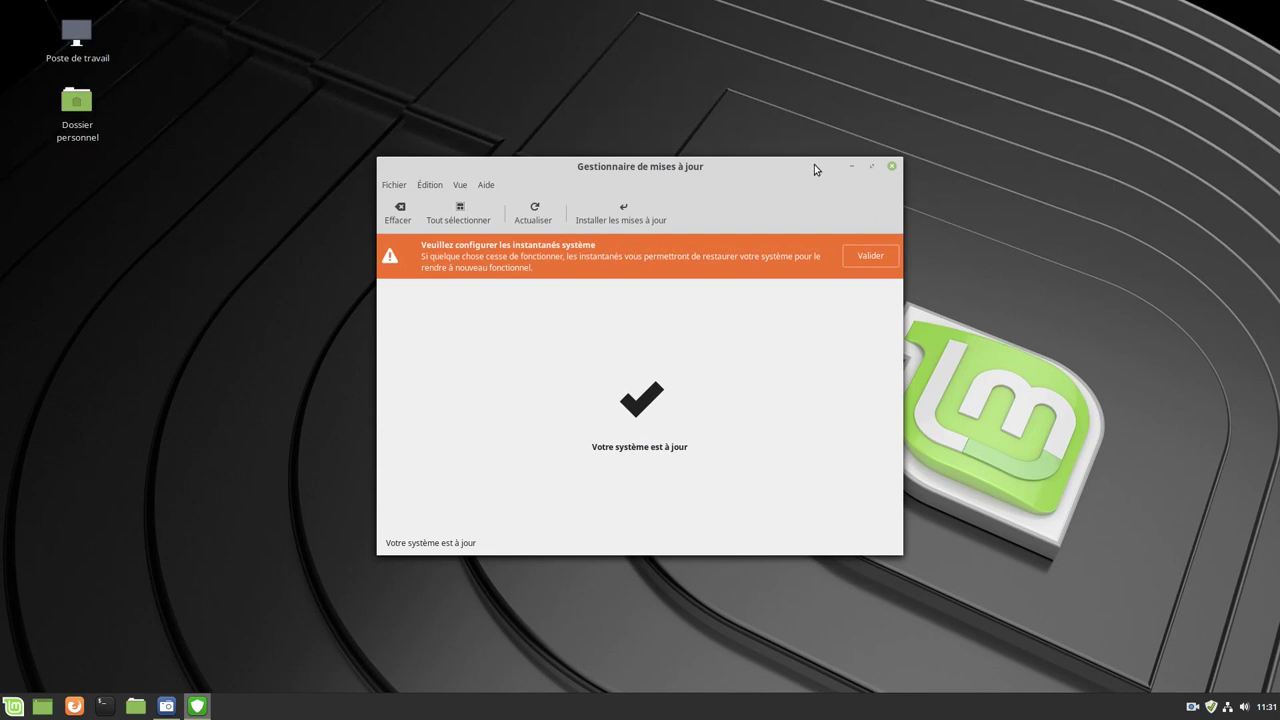
left_click(891, 167)
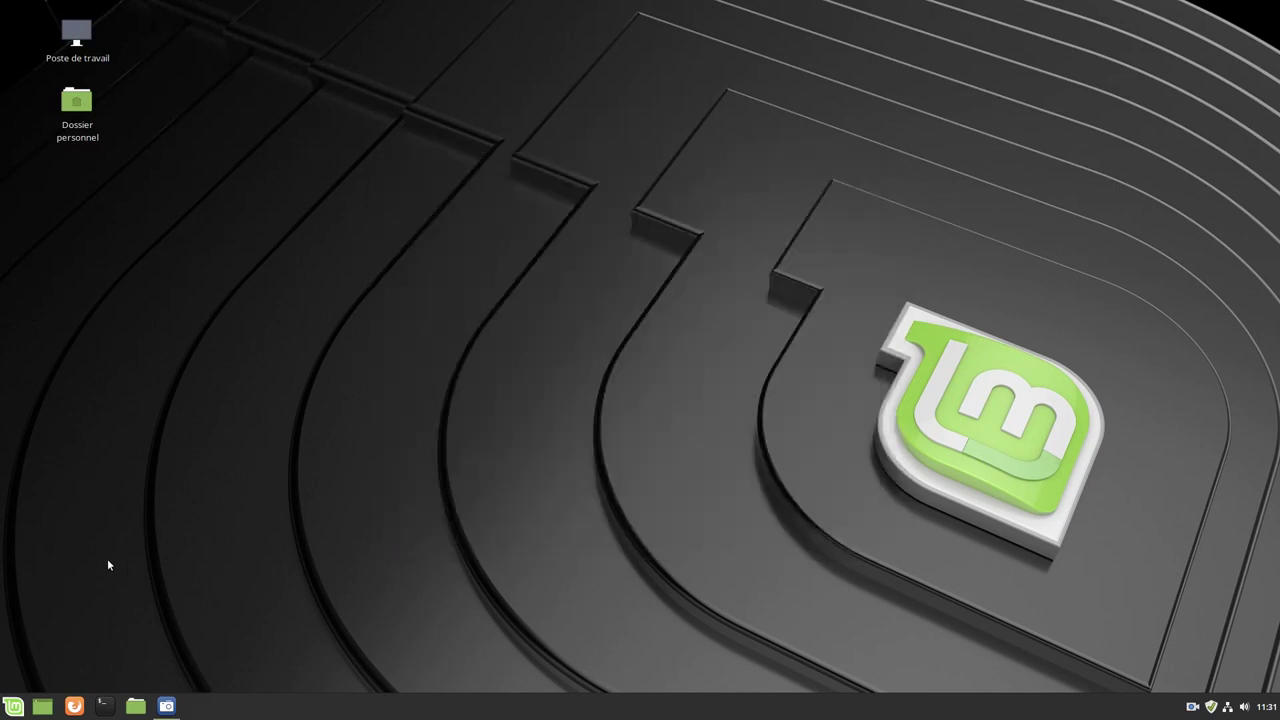
Launch Firefox and view the installed extensions in its add-ons manager
left_click(71, 706)
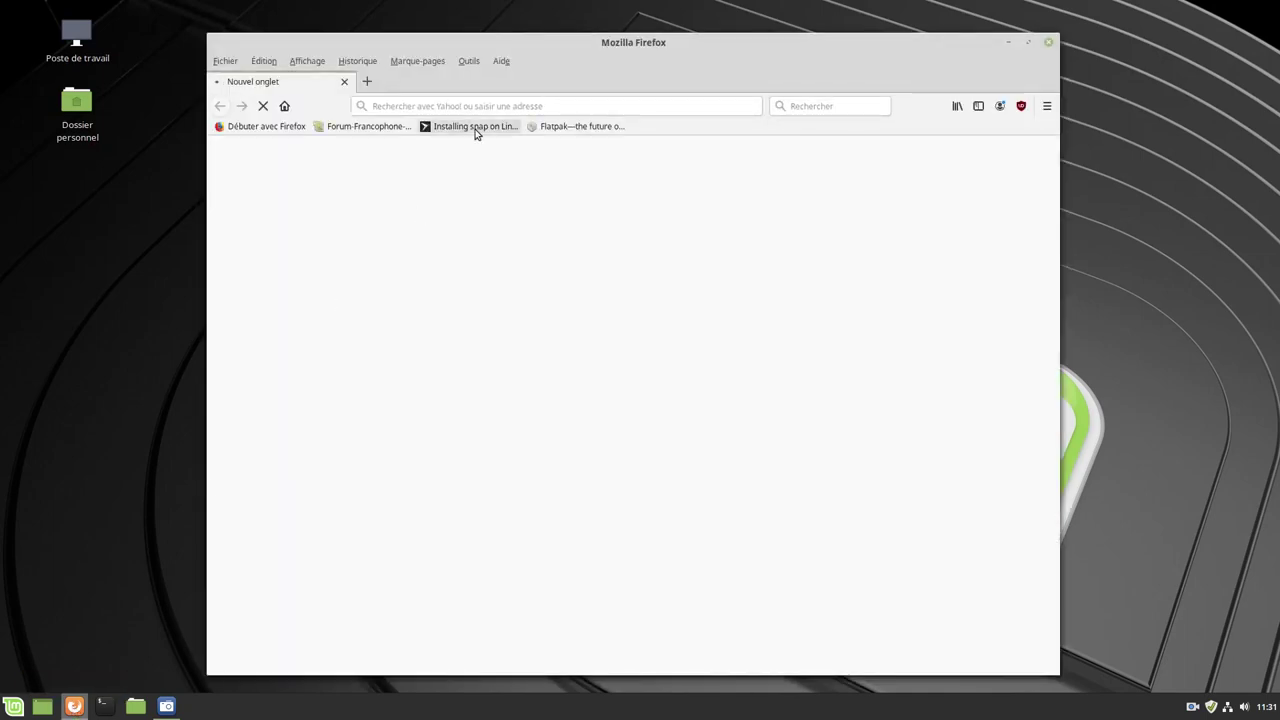
right_click(481, 83)
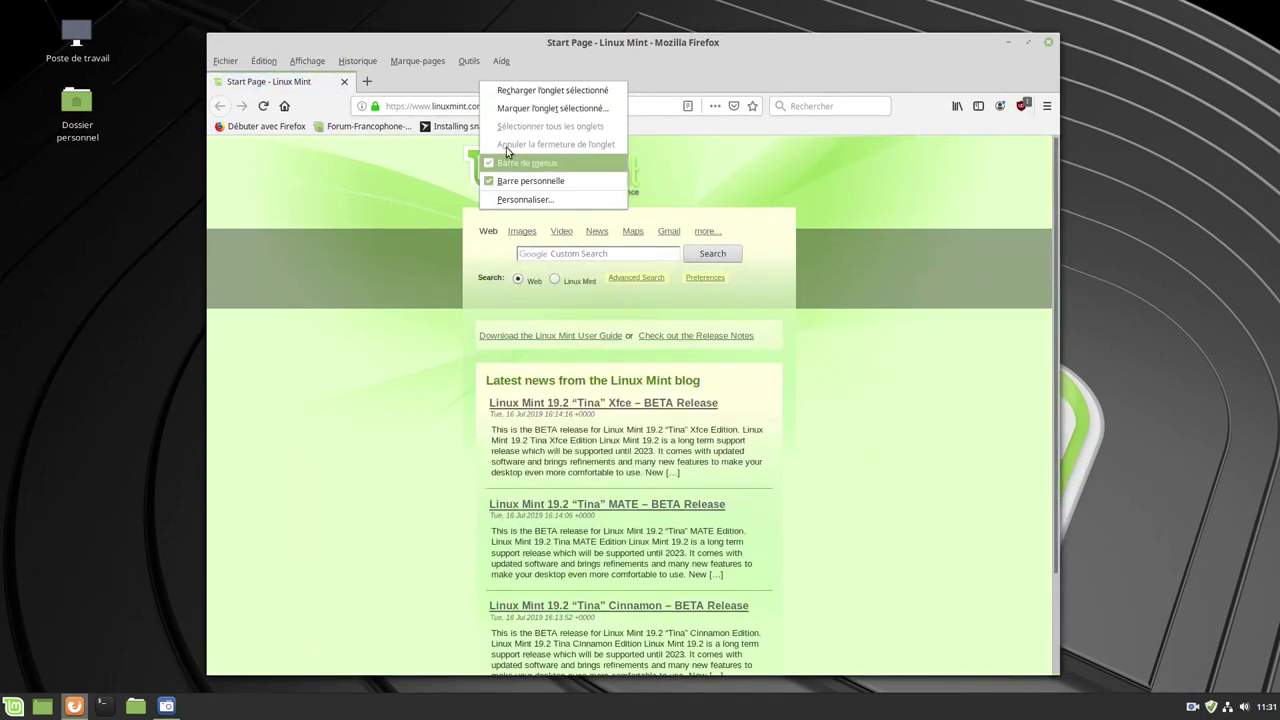
left_click(462, 86)
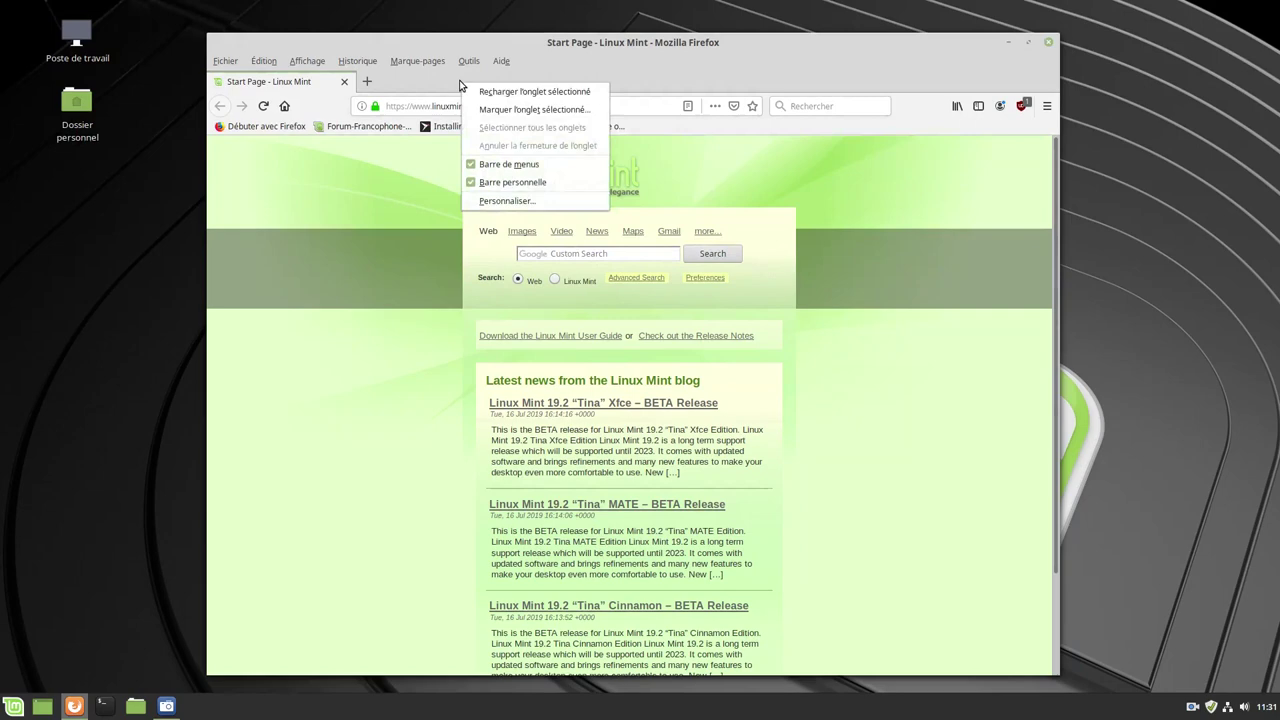
left_click(408, 135)
left_click(469, 61)
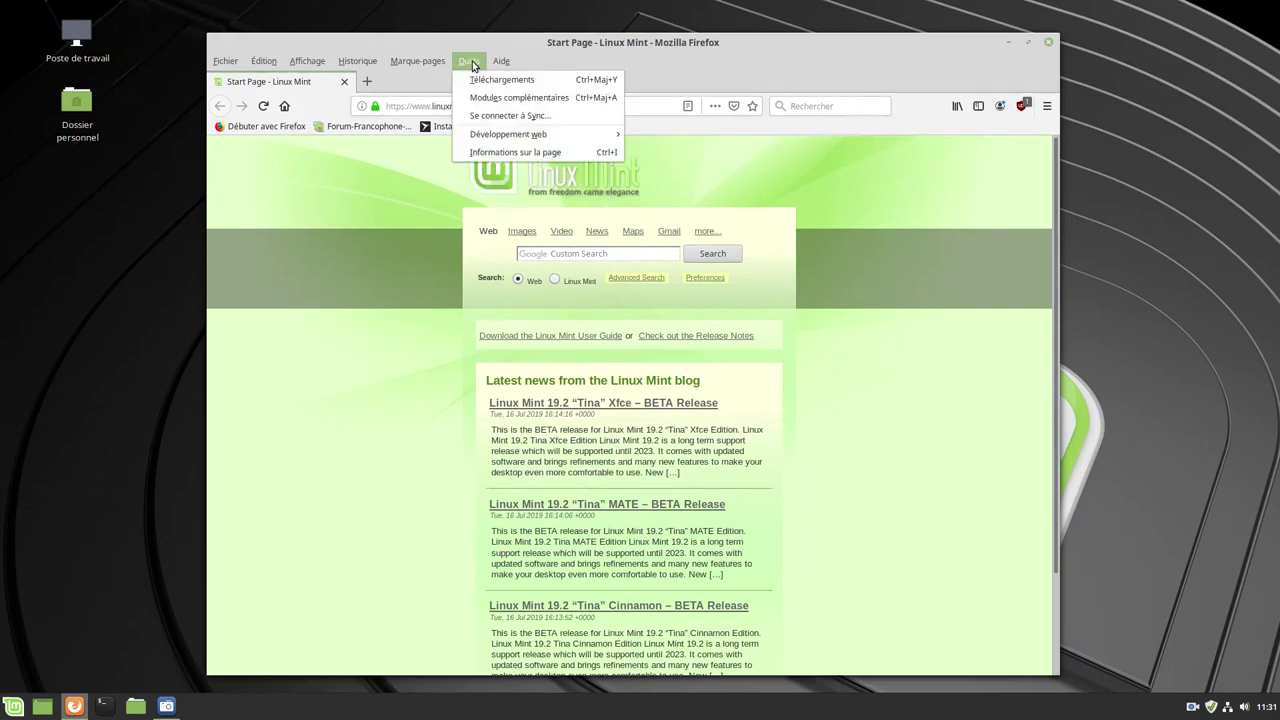
left_click(542, 99)
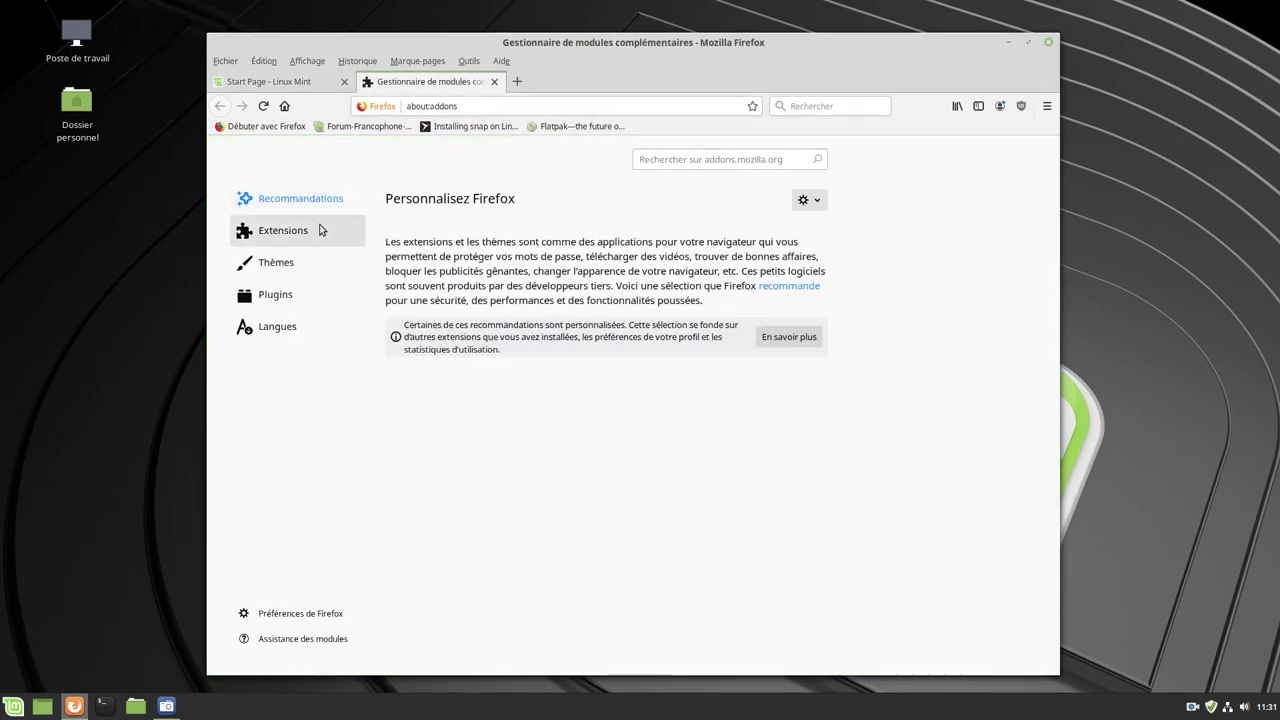
left_click(306, 238)
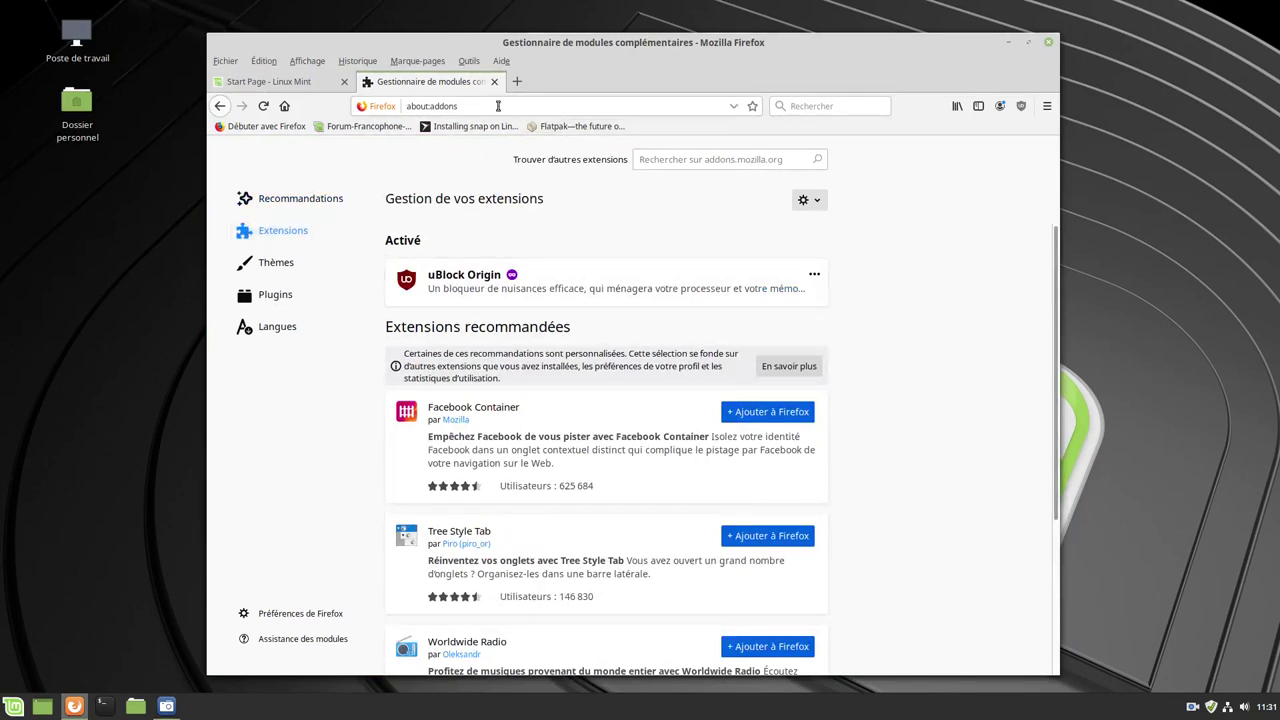
Visit the bookmarked Forum-Francophone-LinuxMint.fr site and look through its forum categories
left_click(367, 130)
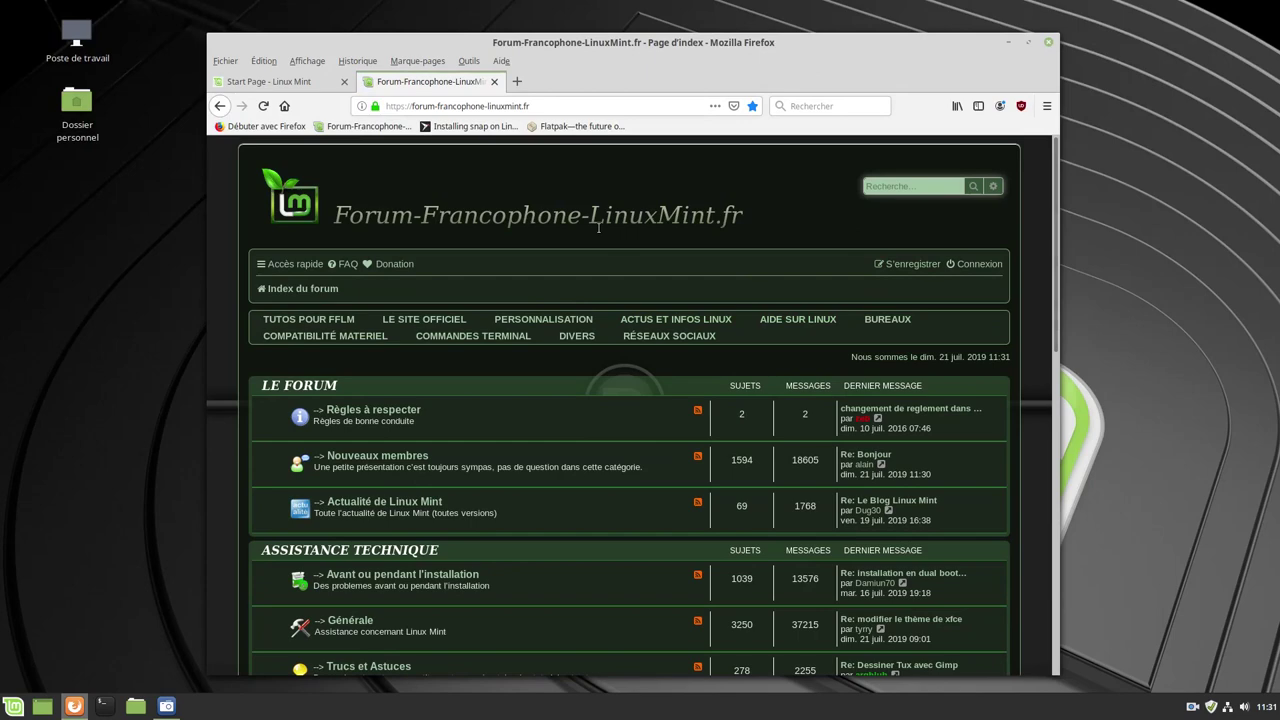
scroll(600, 255, "down", 6)
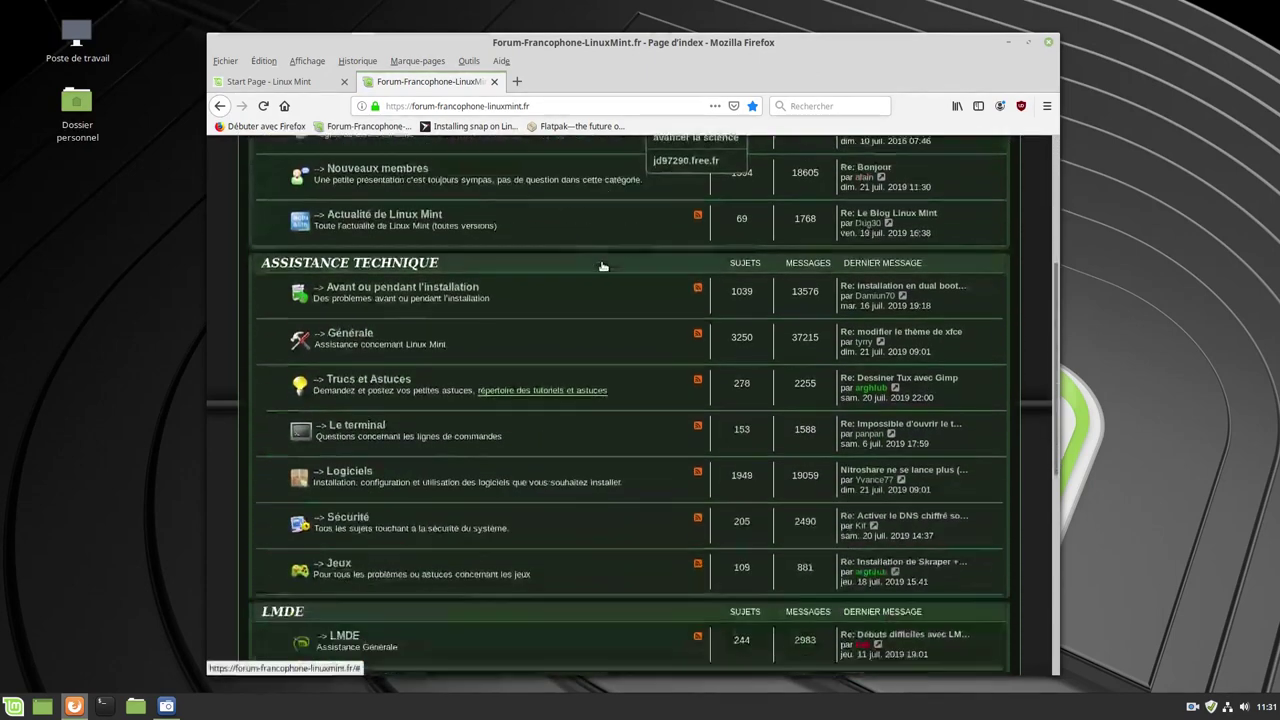
scroll(659, 260, "down", 5)
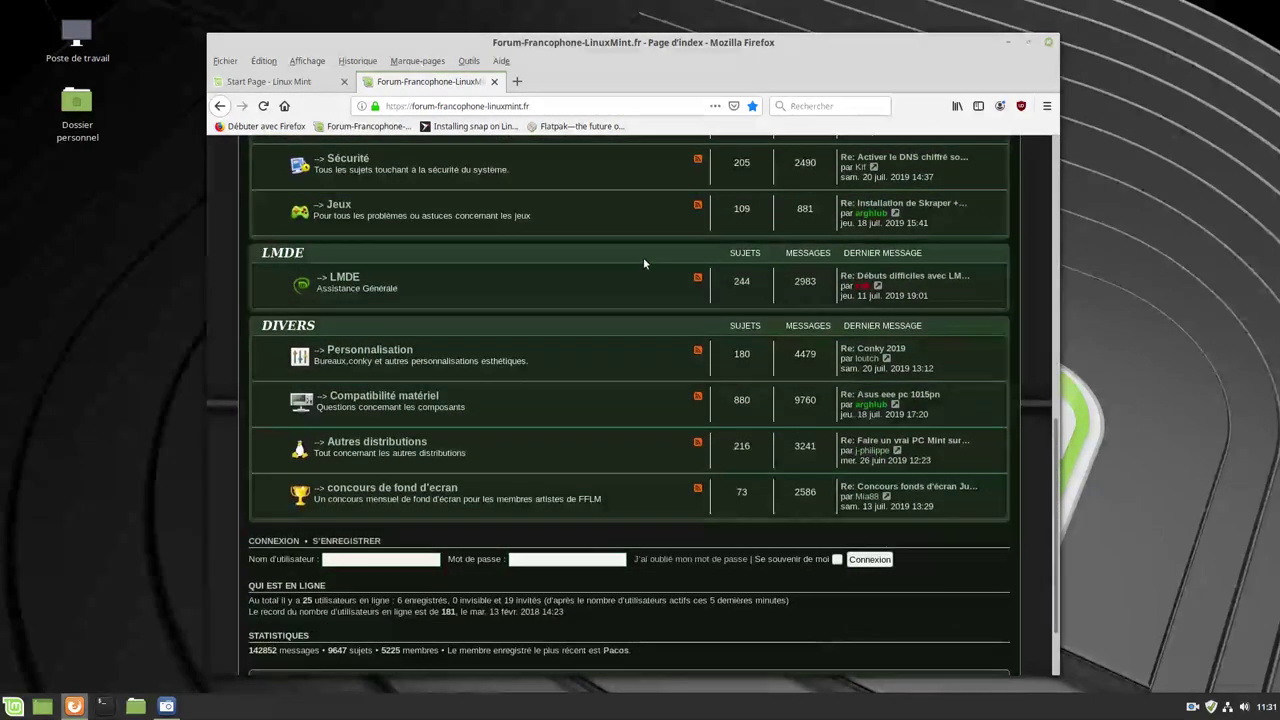
scroll(573, 247, "up", 4)
scroll(573, 247, "up", 1)
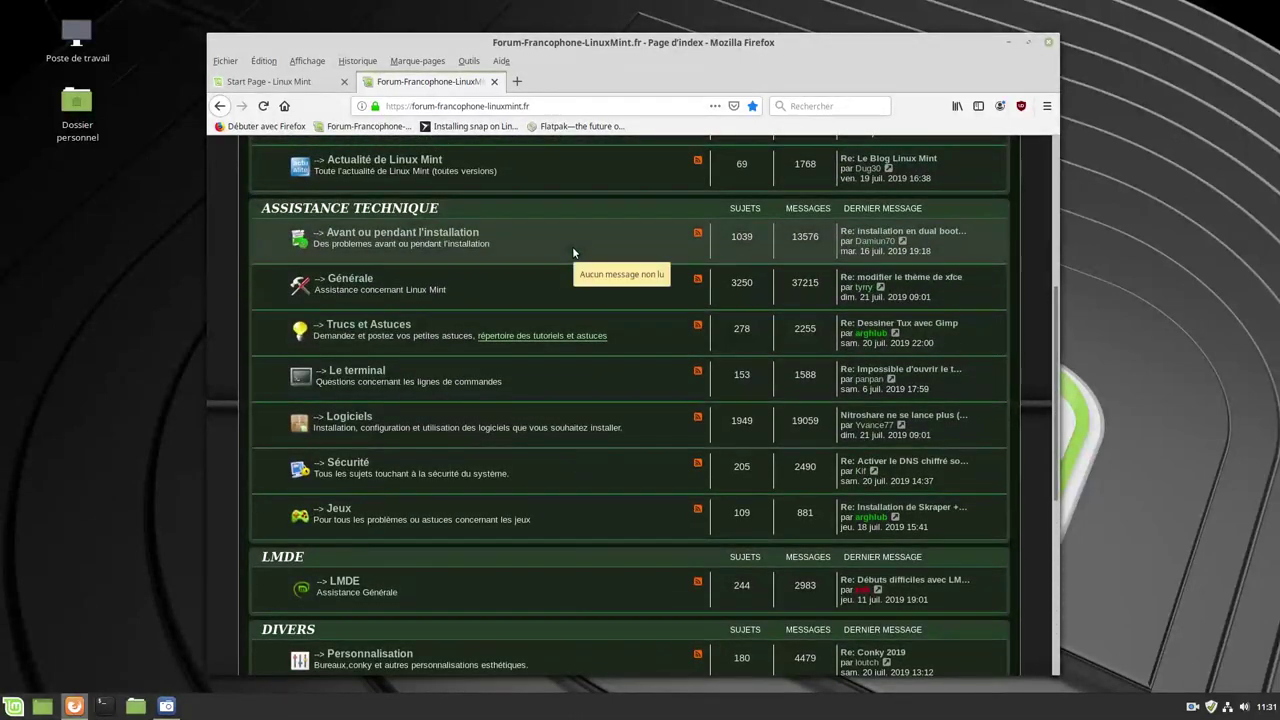
scroll(572, 246, "up", 3)
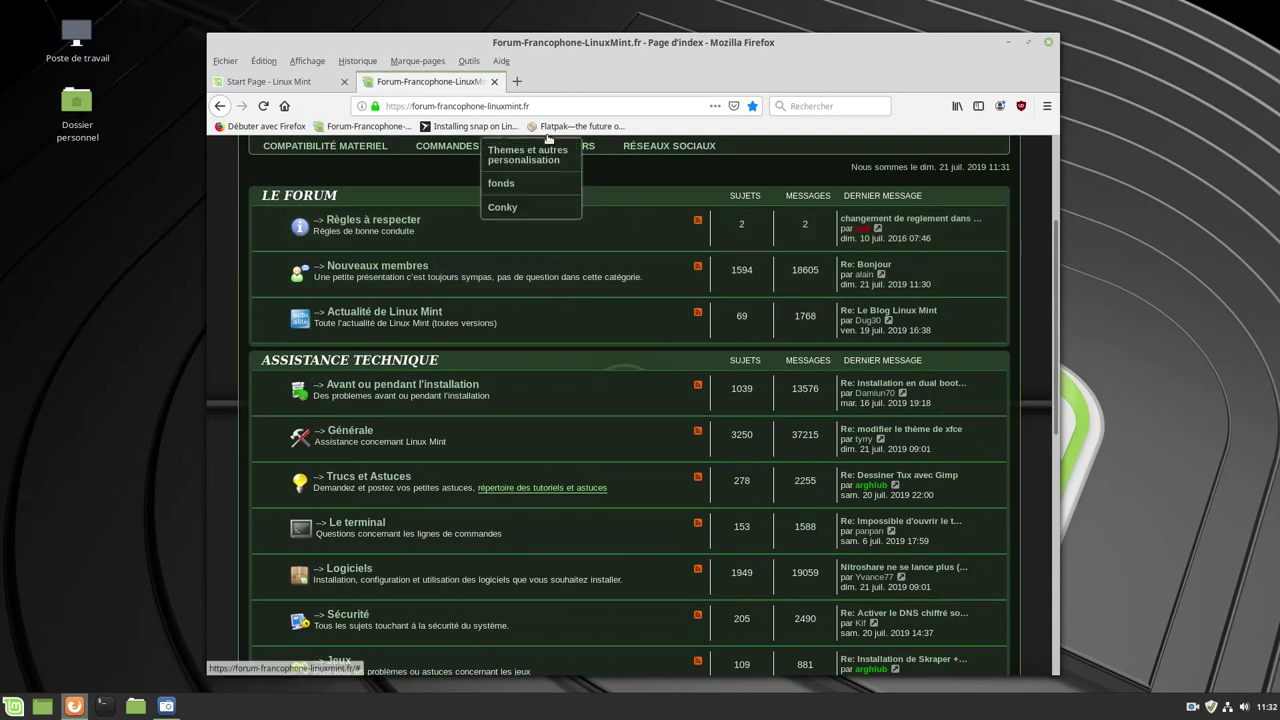
Open the bookmarked Snap installation and Flatpak setup pages for Linux Mint in separate new tabs and read their instructions
left_click(517, 81)
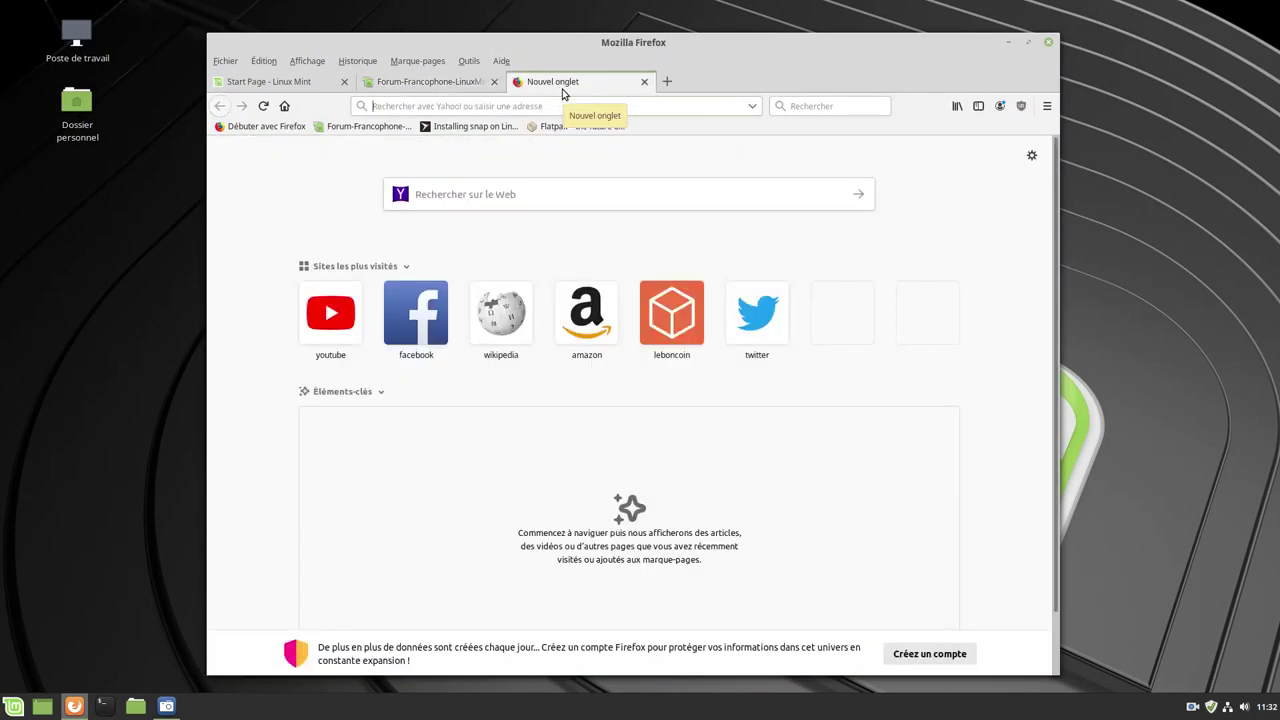
left_click(481, 127)
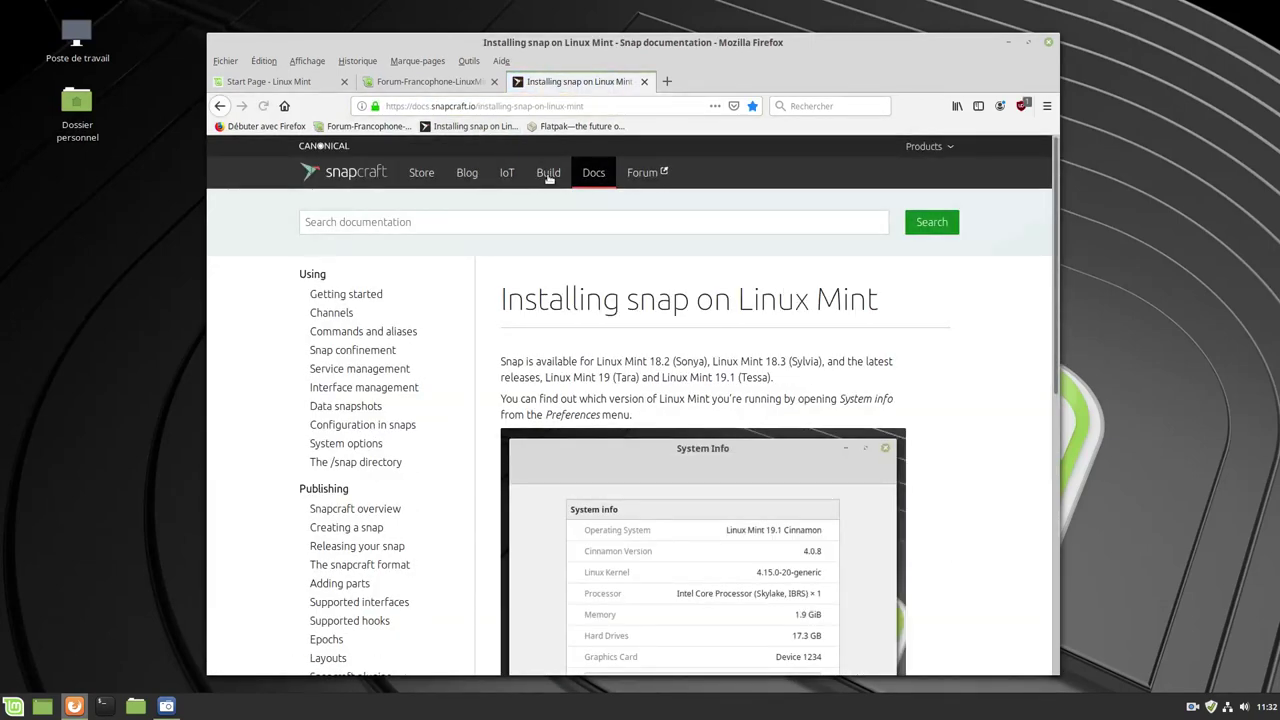
scroll(977, 372, "down", 2)
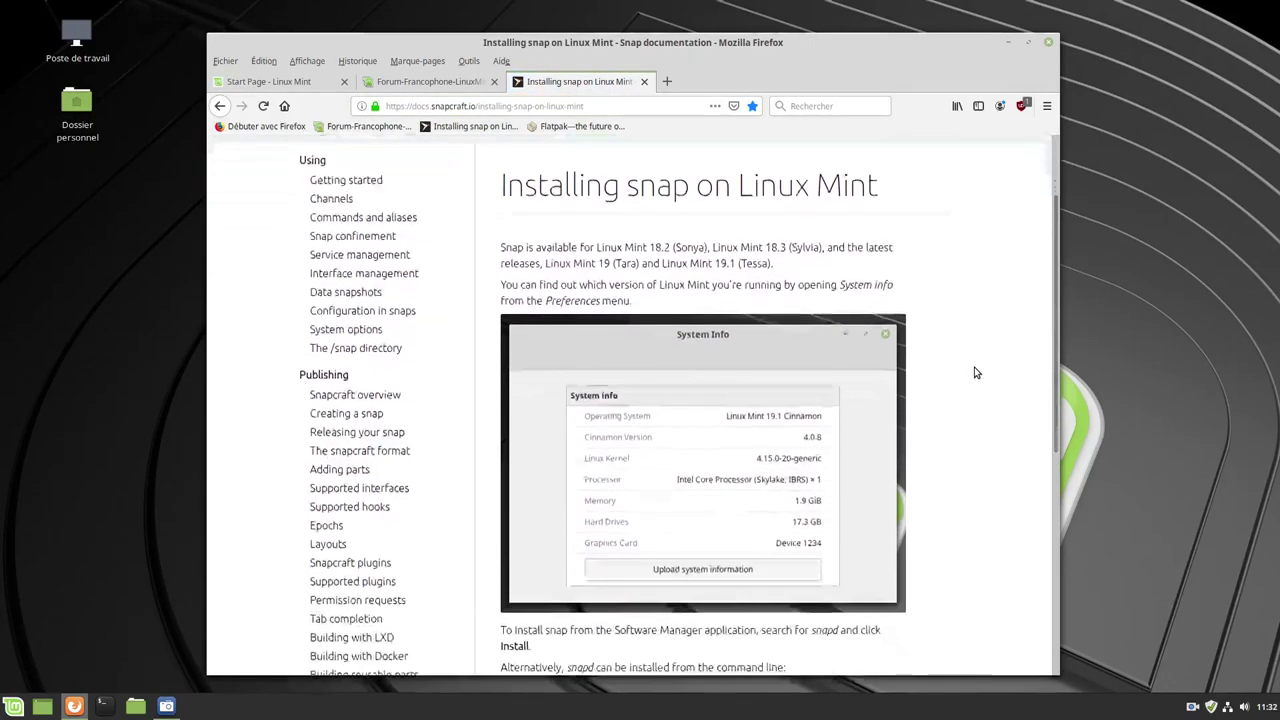
scroll(977, 372, "down", 6)
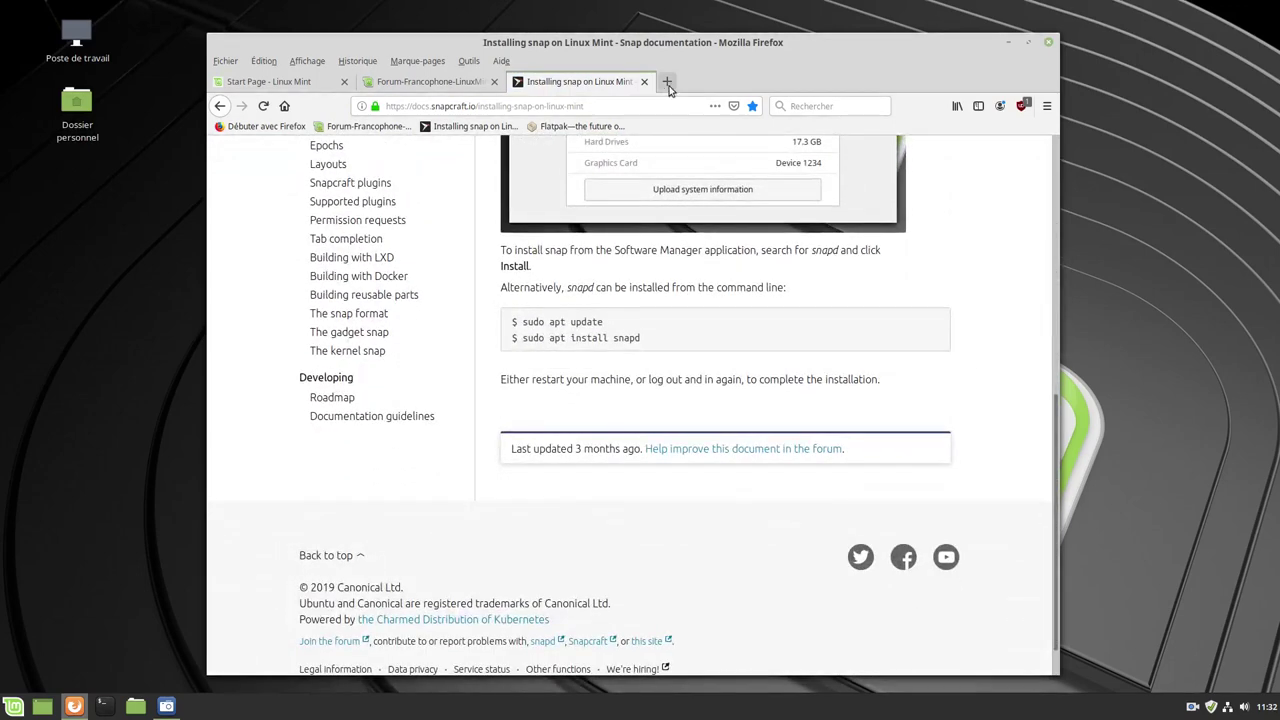
left_click(668, 82)
left_click(610, 126)
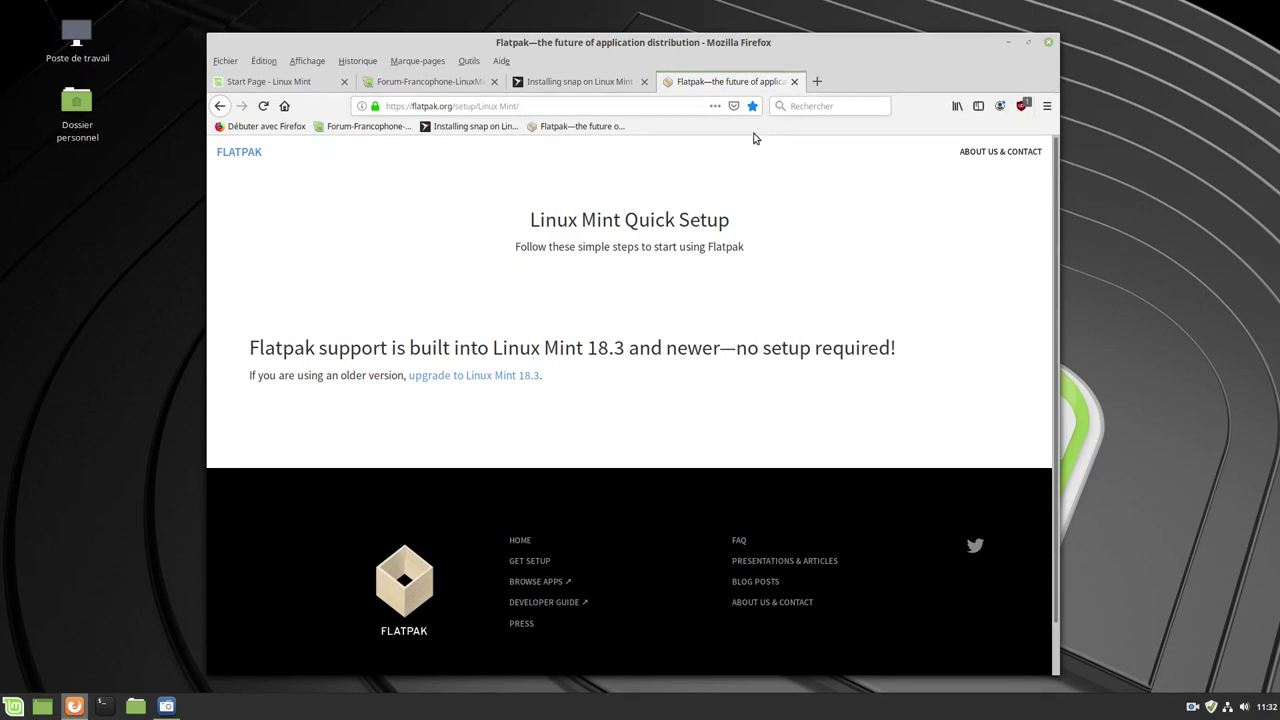
Search the web for "linux" with the default Yahoo! engine
left_click(815, 108)
type("linux")
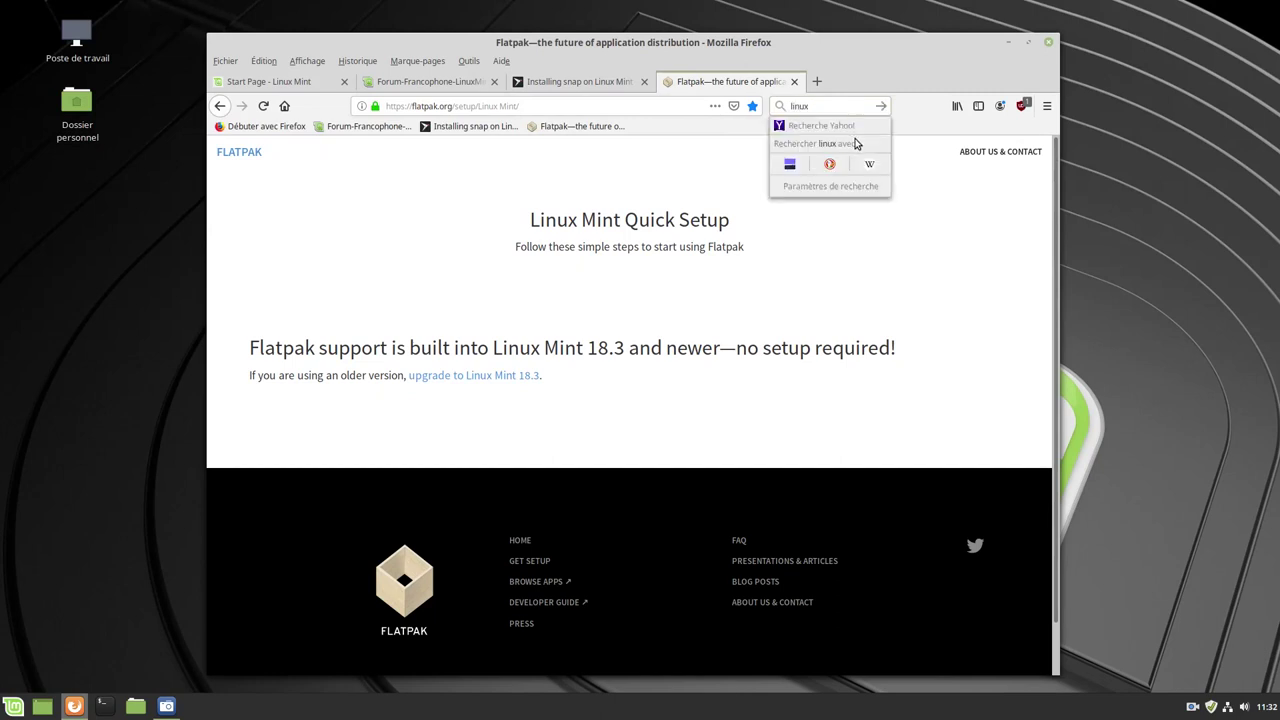
key("Return")
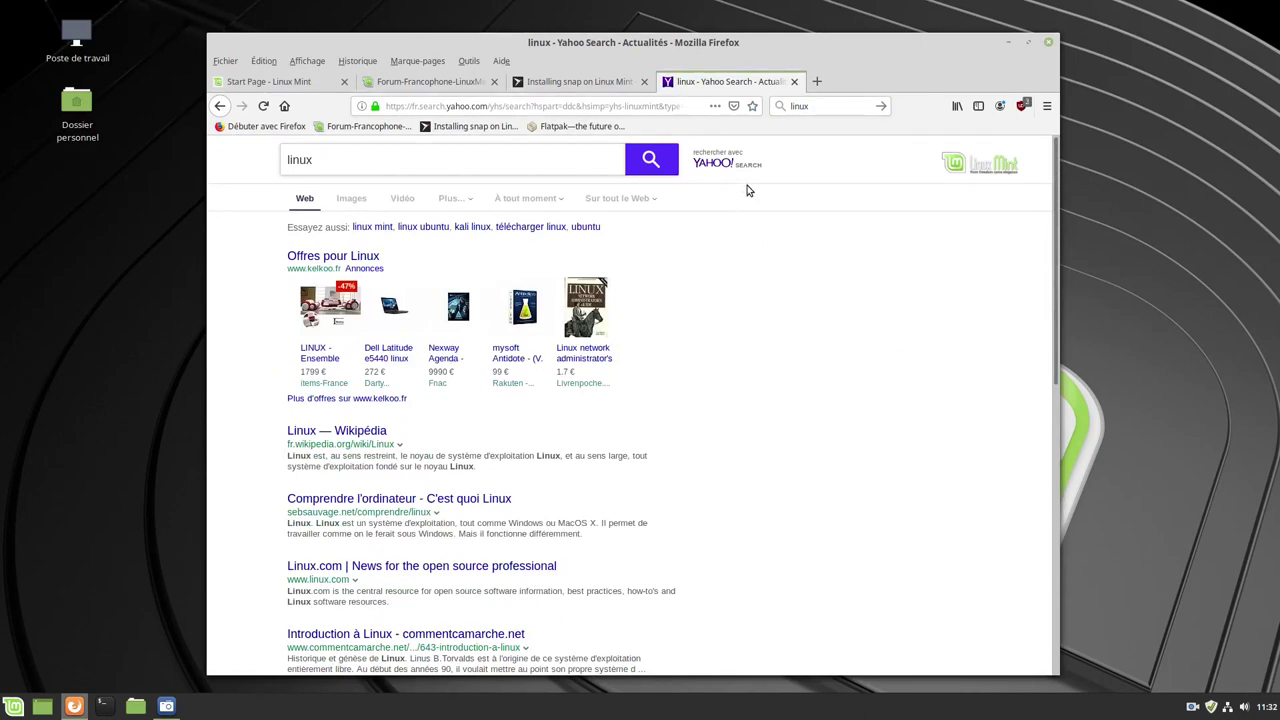
Open the browser's search preferences and review the default engine, suggestion options and one-click search engines
left_click(784, 108)
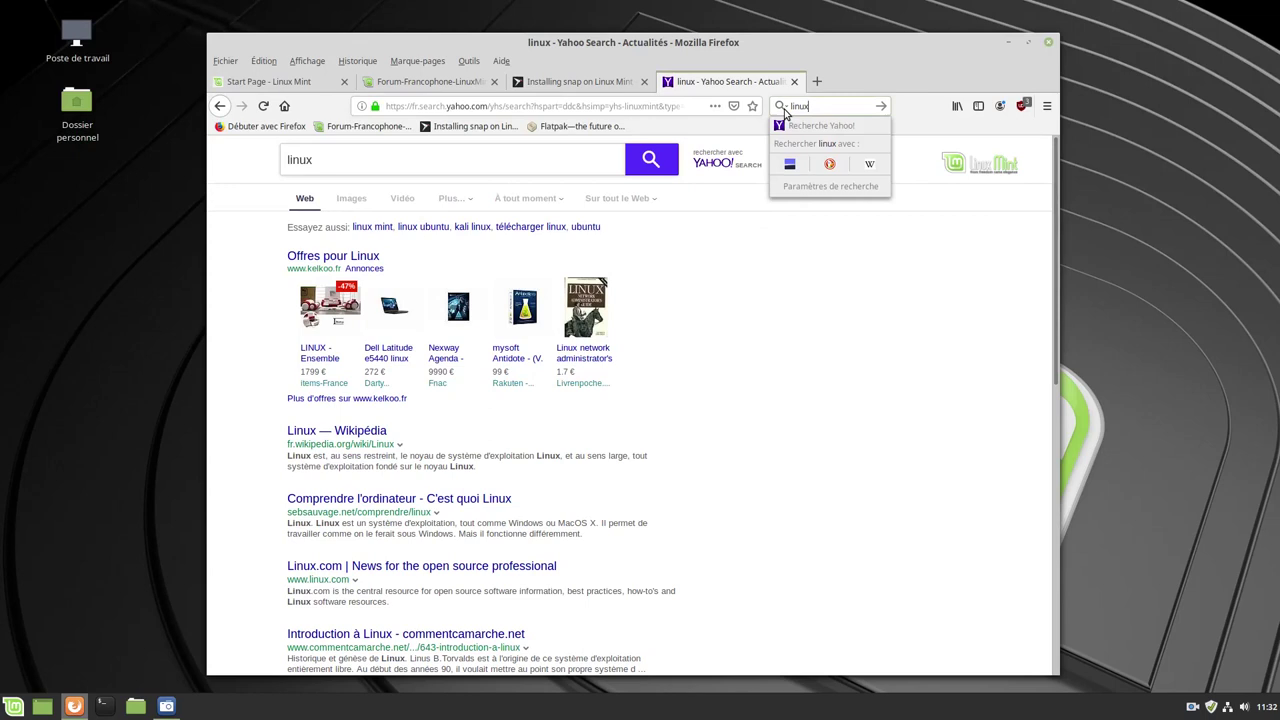
left_click(823, 187)
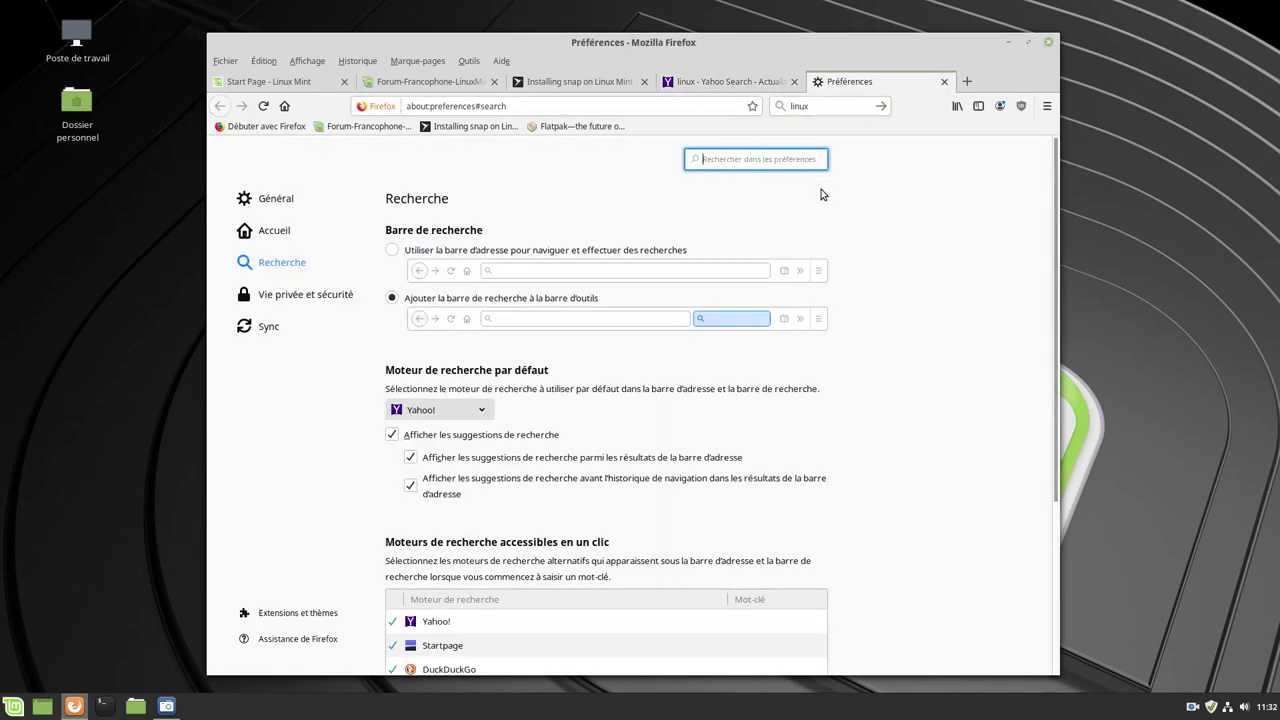
scroll(855, 295, "down", 5)
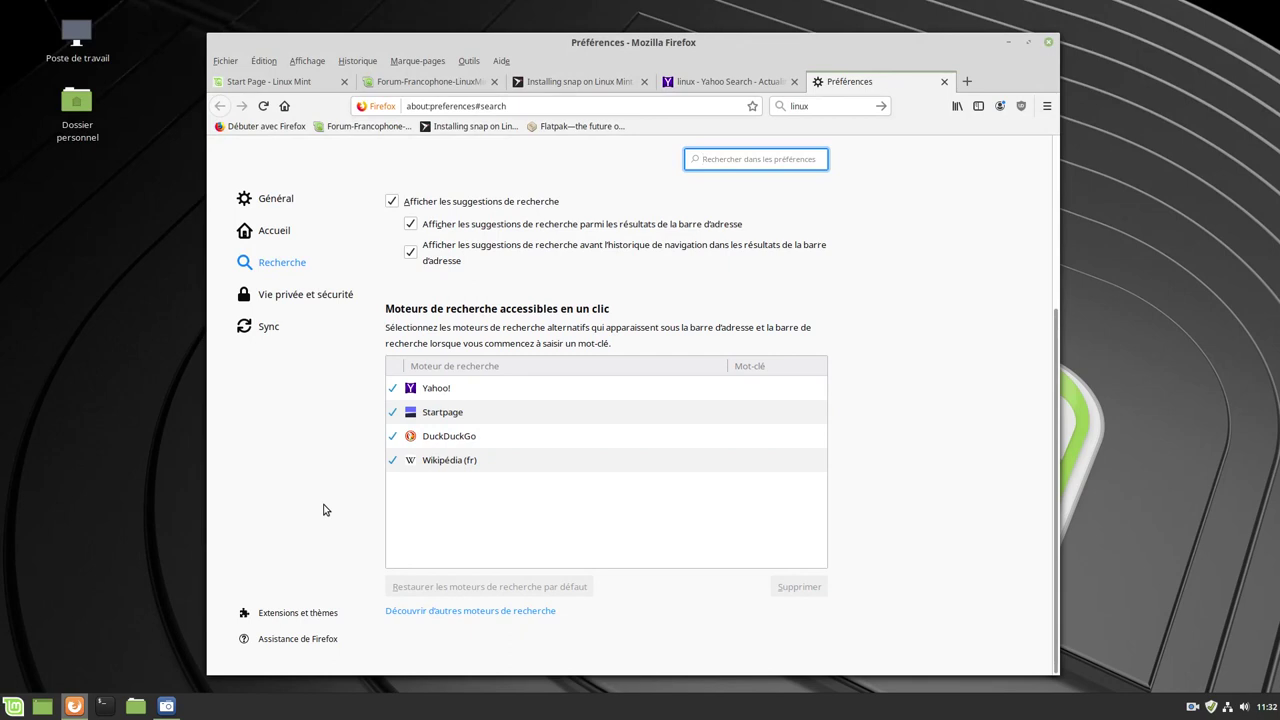
Add Google to the available search engines from Linux Mint's search engines page, without making it the current engine
left_click(473, 611)
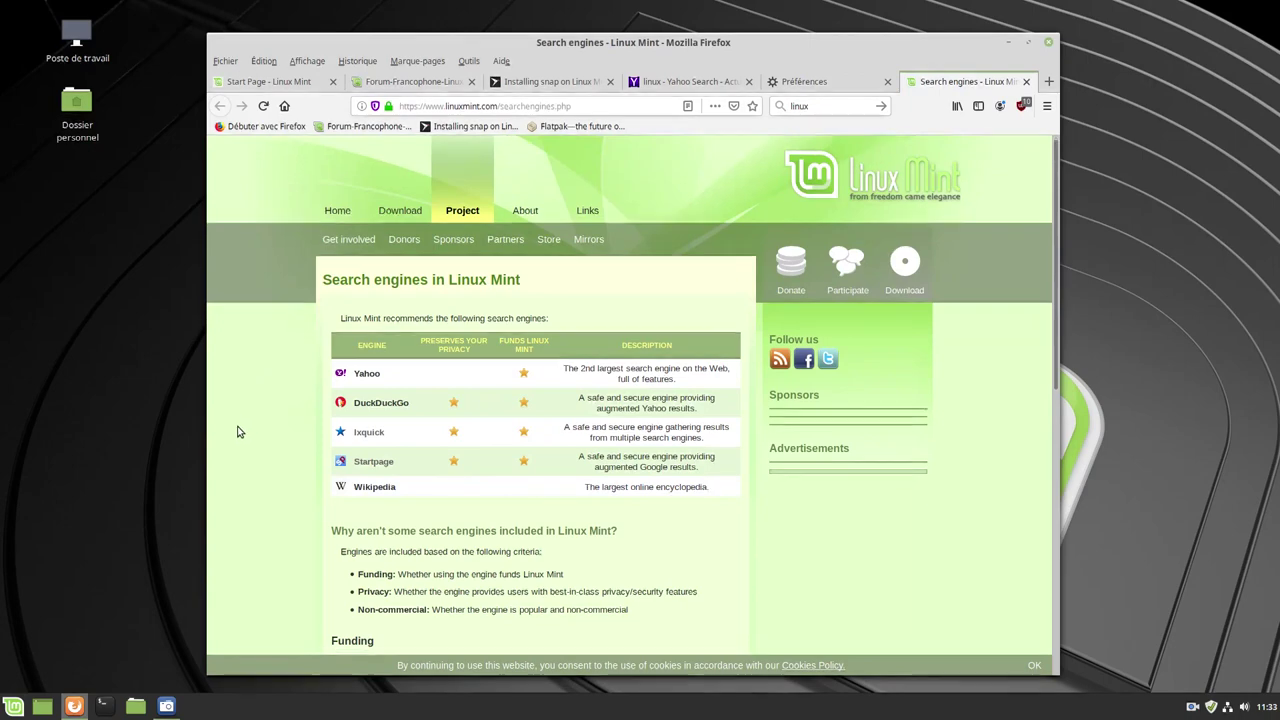
scroll(237, 432, "down", 5)
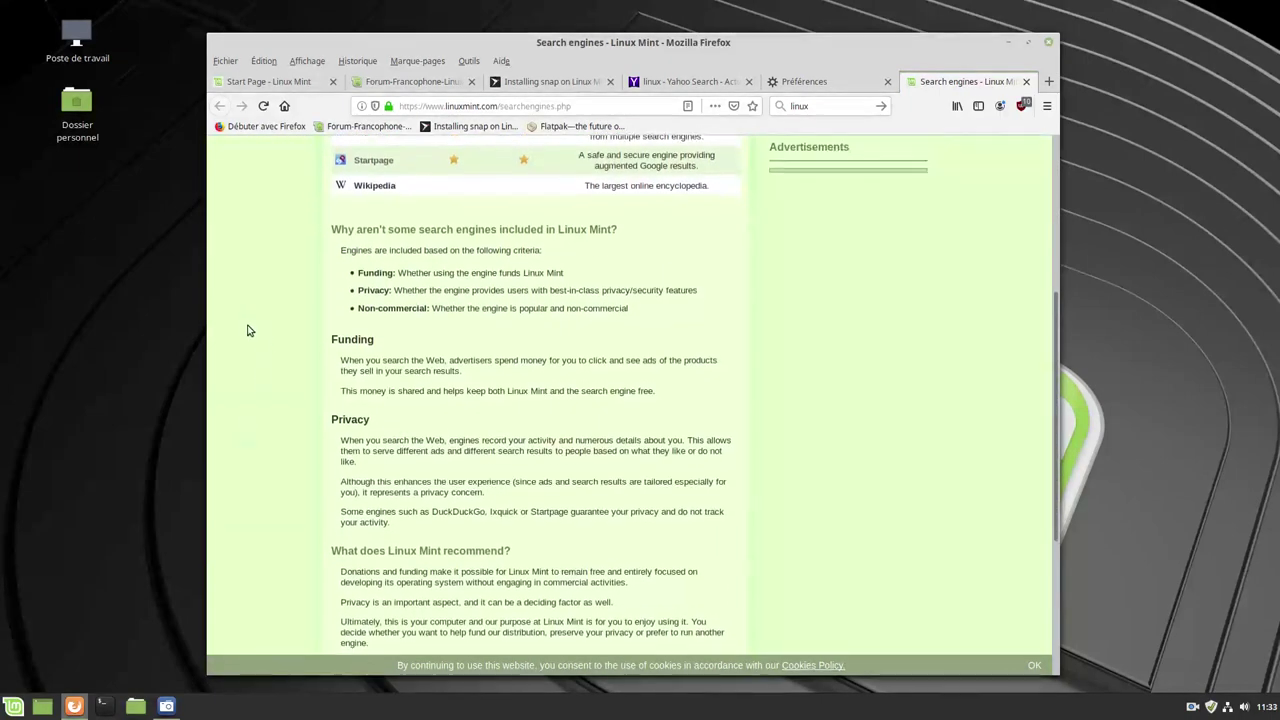
scroll(250, 331, "down", 4)
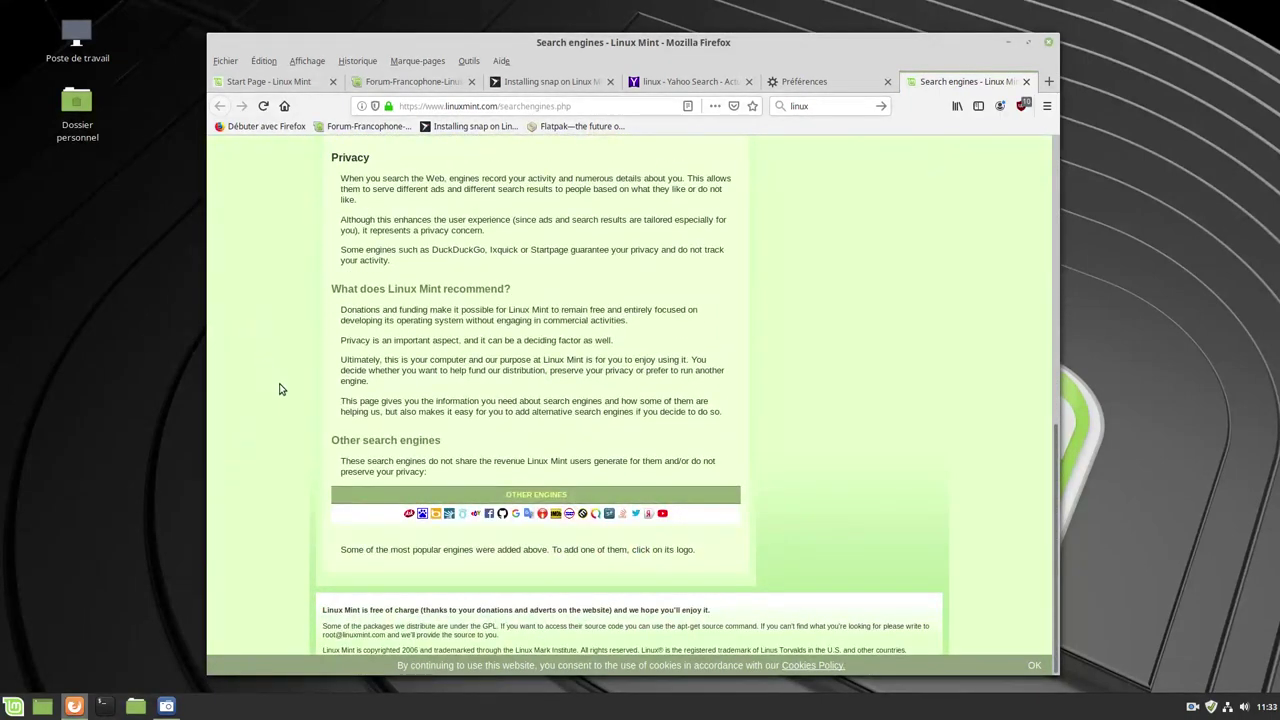
left_click(517, 515)
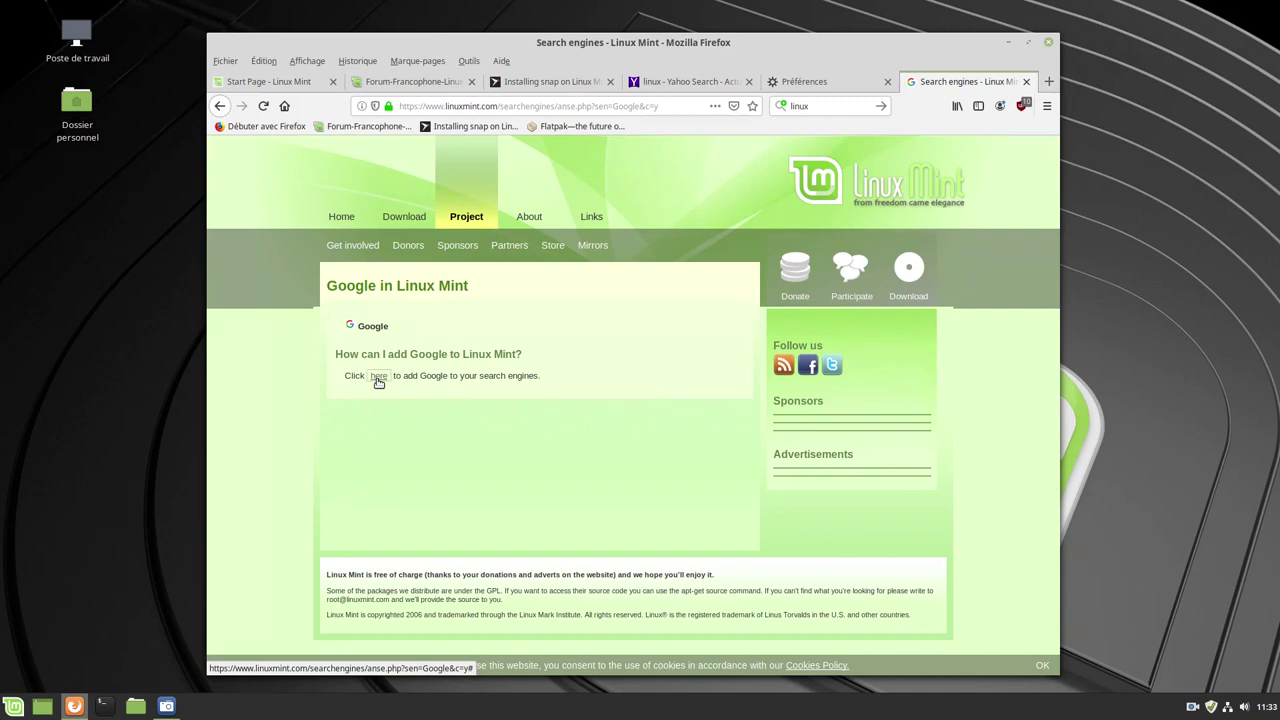
left_click(378, 378)
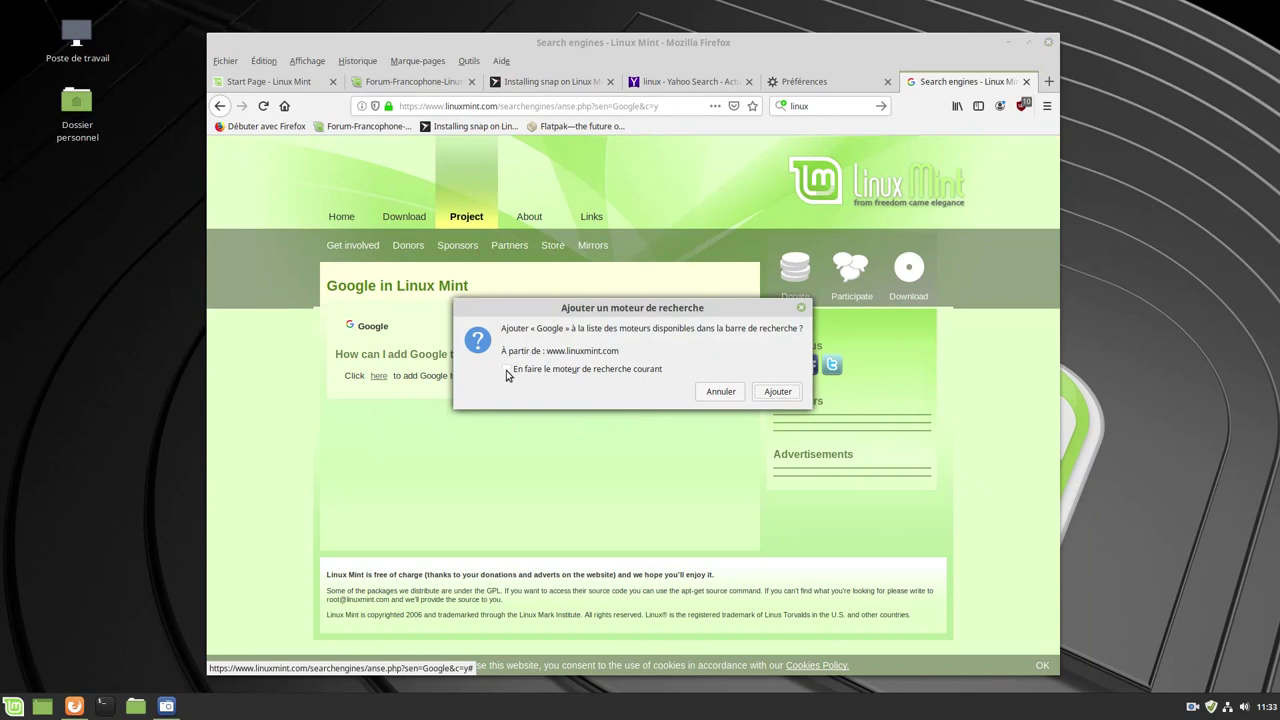
left_click(776, 392)
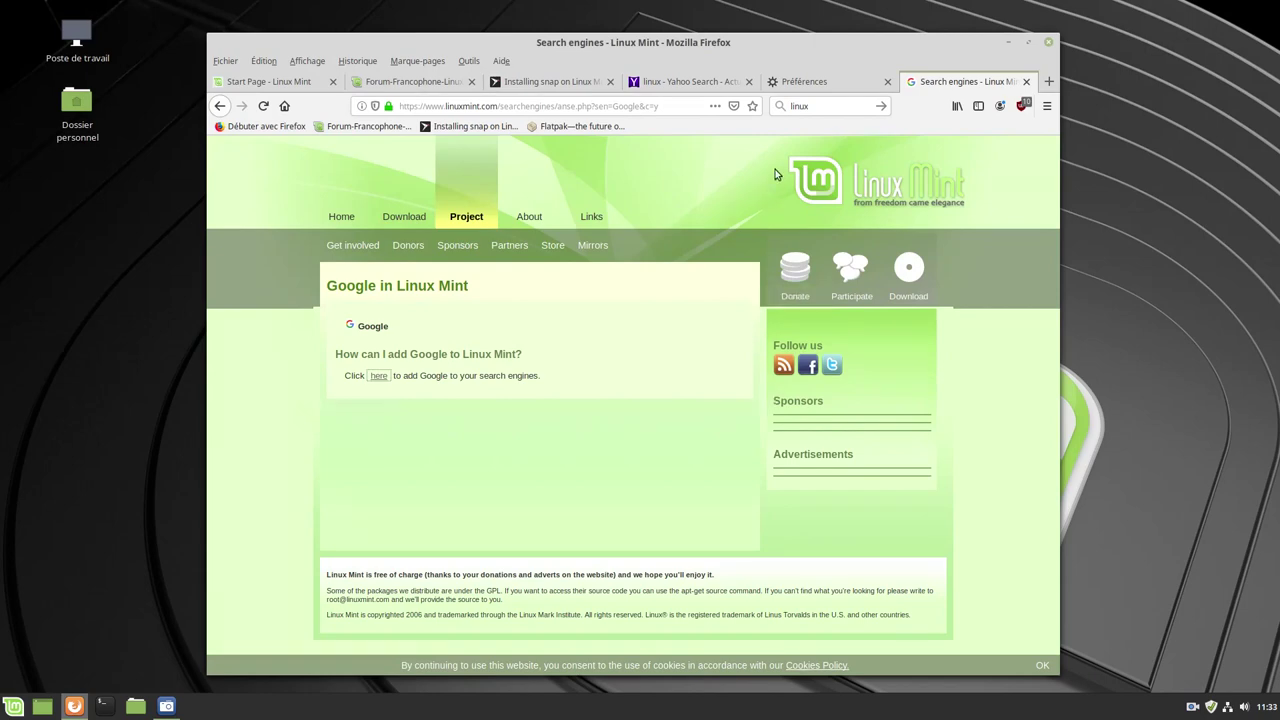
Search for "linux" with the Google engine and look through the results page
left_click(784, 110)
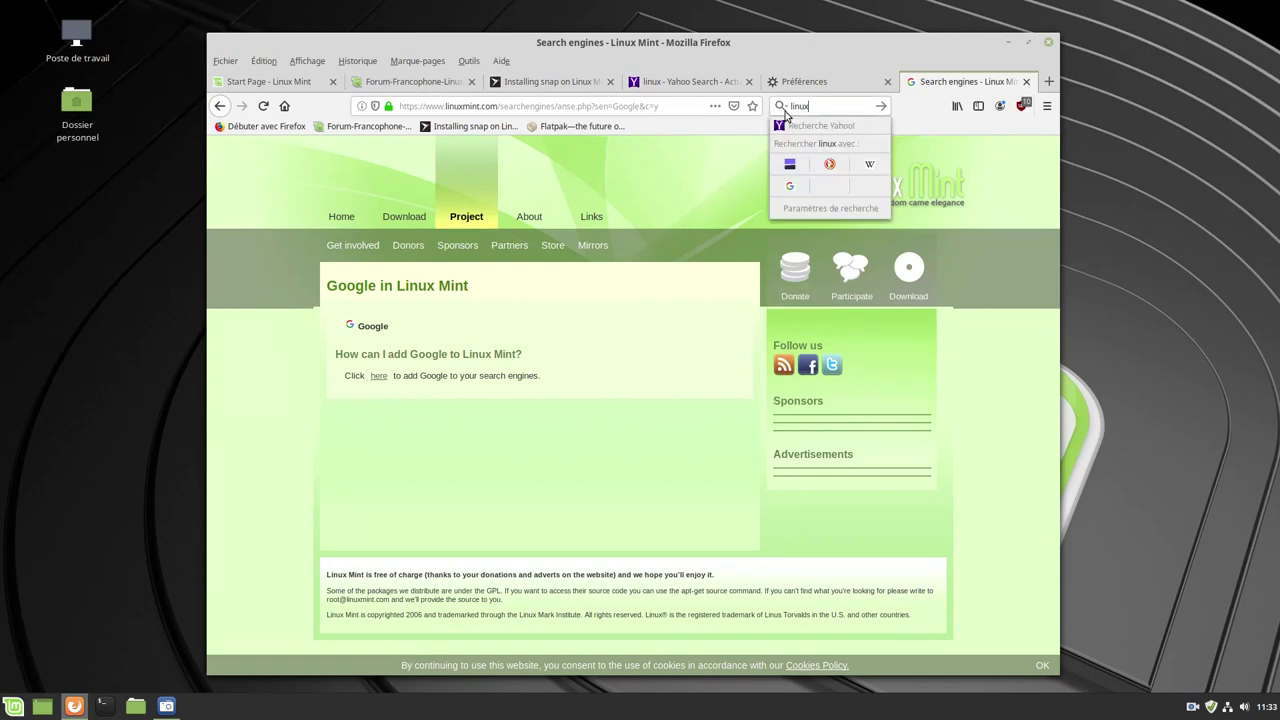
left_click(790, 189)
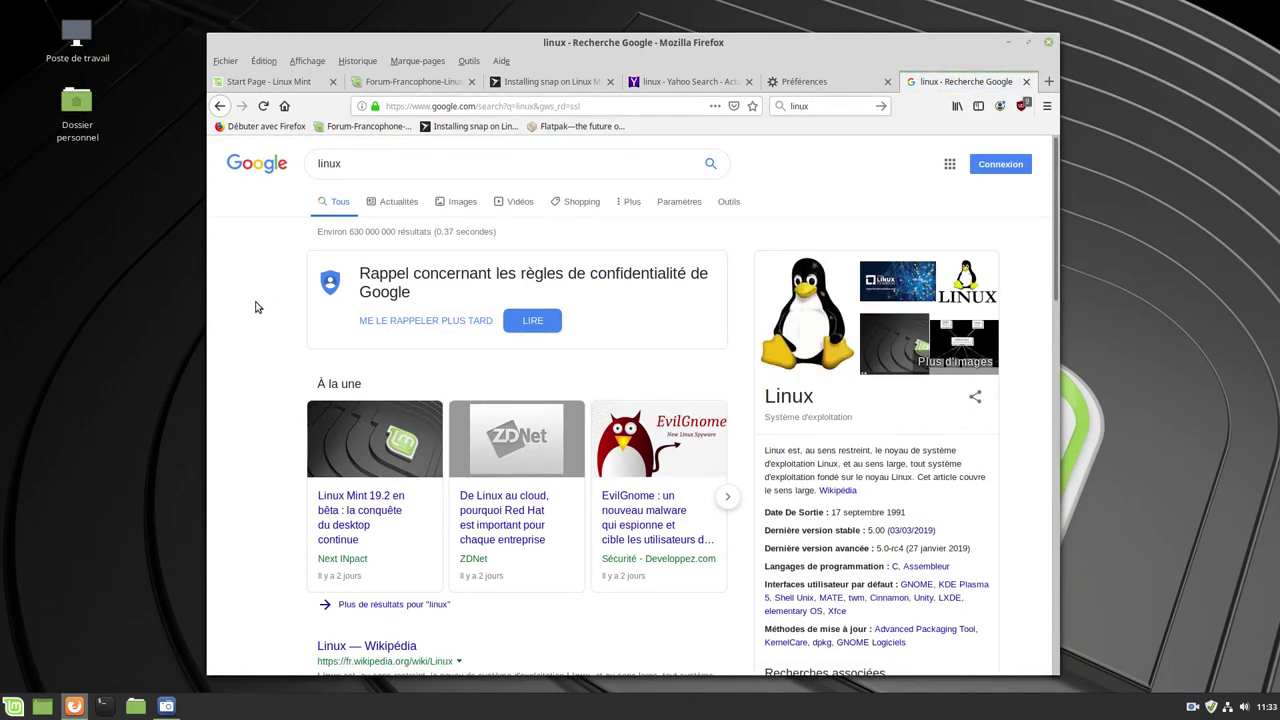
scroll(257, 330, "down", 5)
scroll(400, 290, "up", 5)
View the Firefox version information, then close the browser together with all its open tabs
left_click(501, 61)
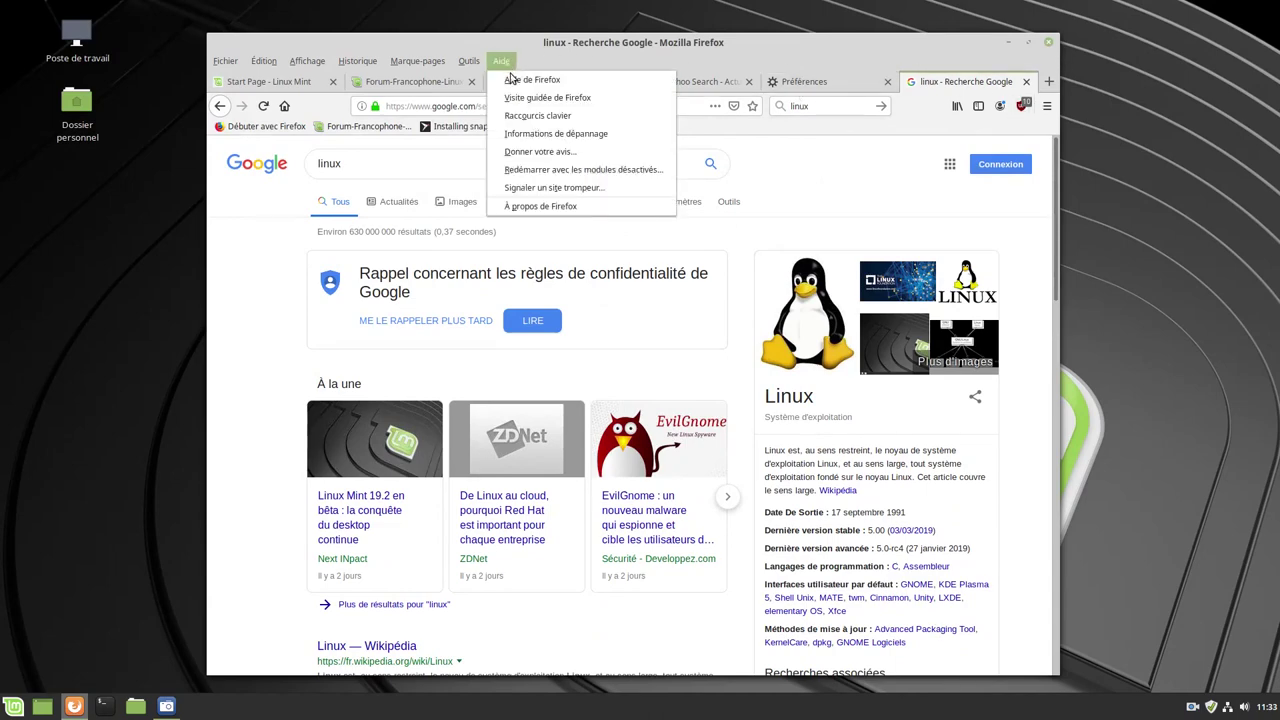
left_click(550, 206)
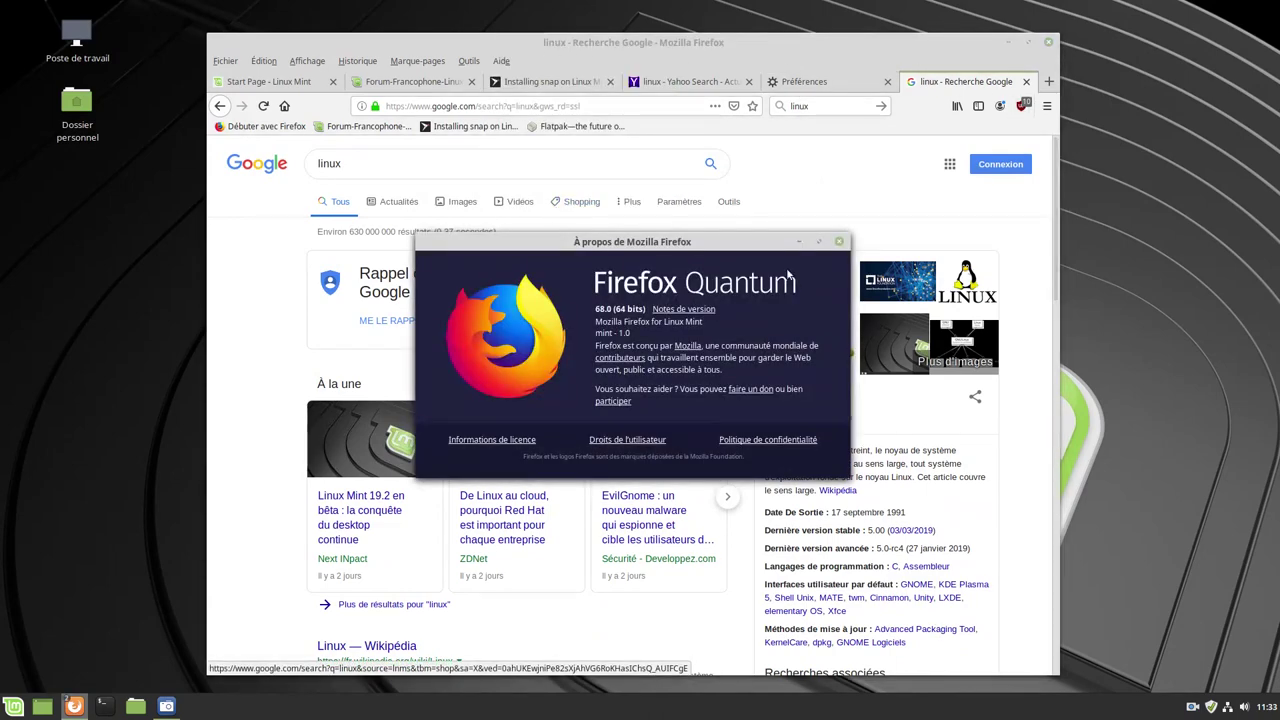
left_click(840, 242)
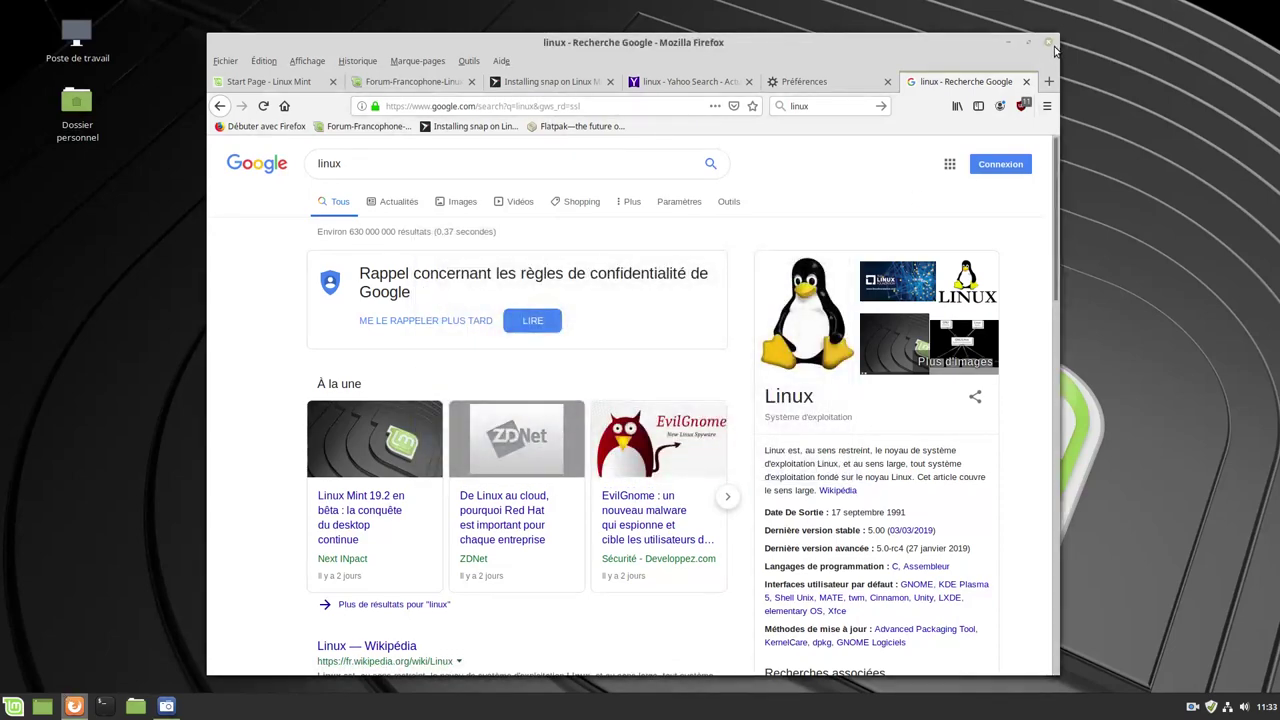
left_click(1048, 43)
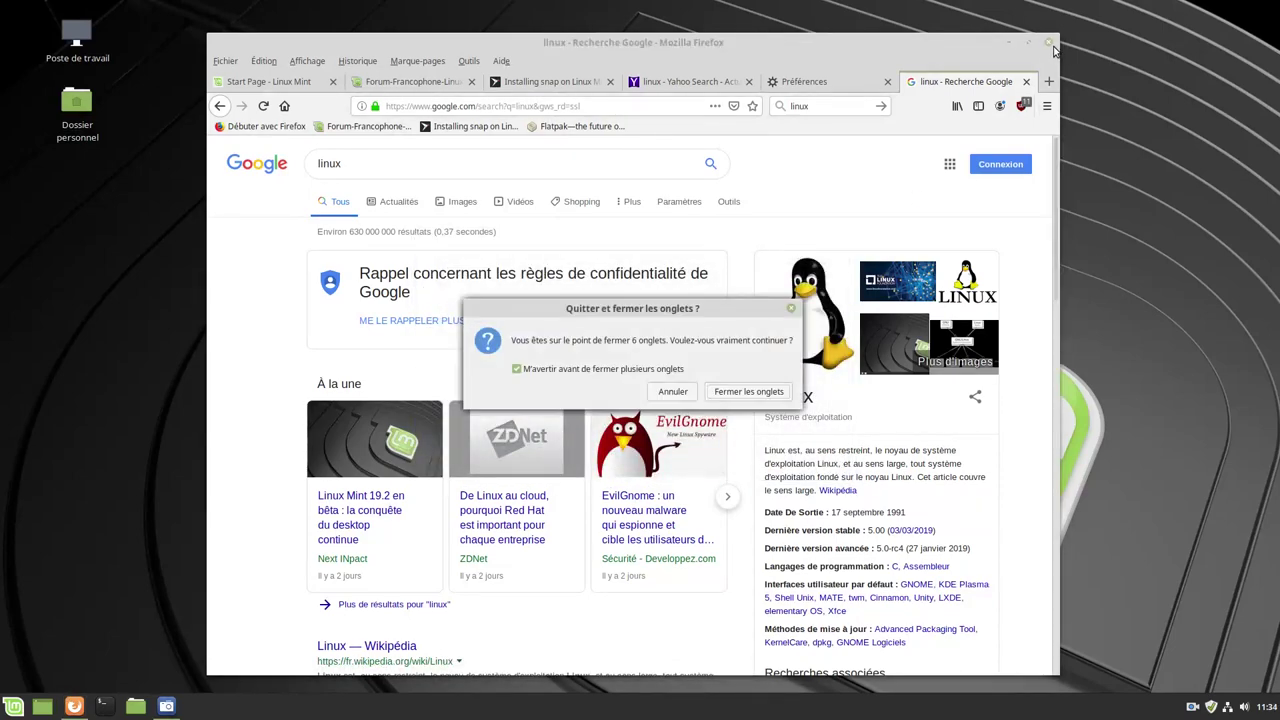
left_click(749, 391)
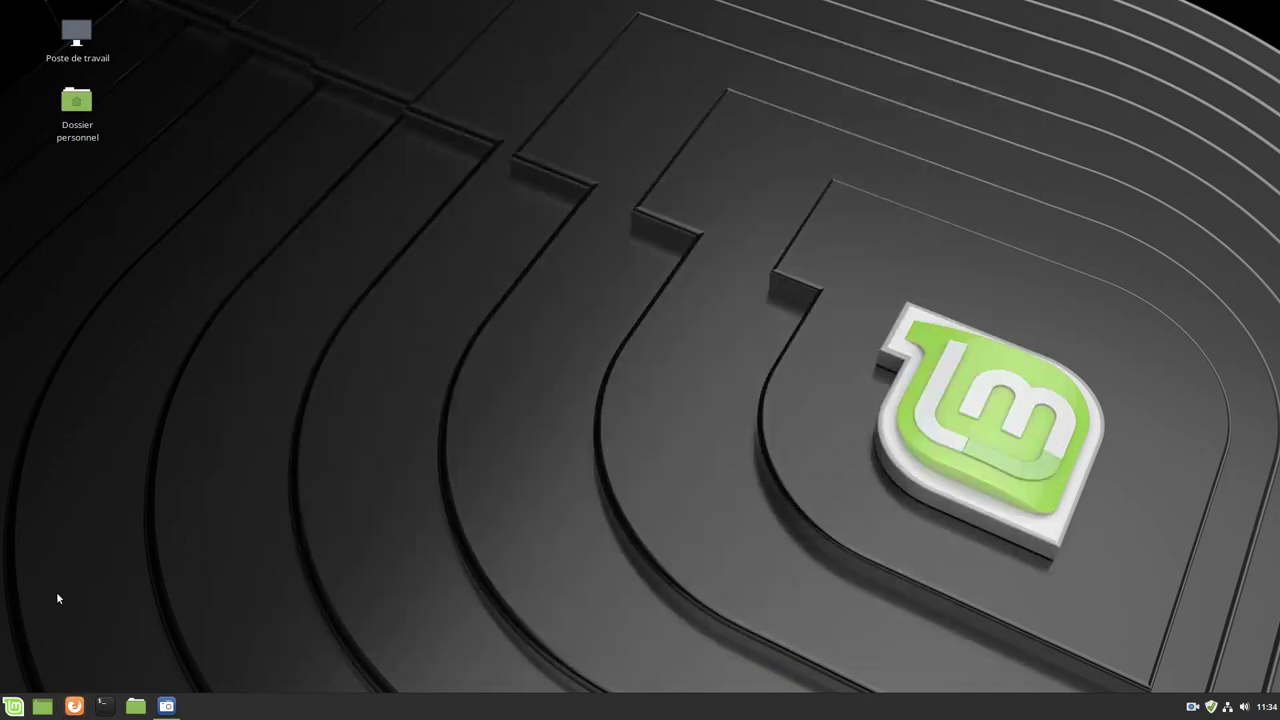
Open the Software Manager and search for "ubuntu-res"
left_click(14, 708)
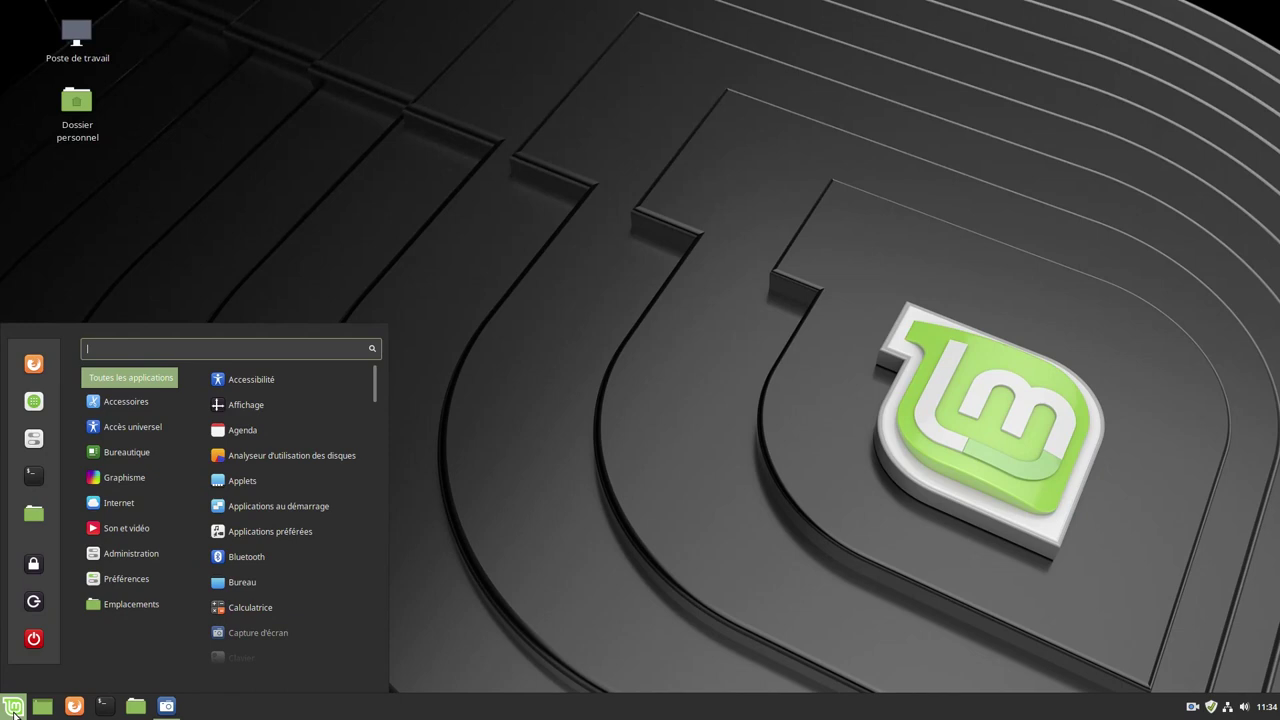
left_click(35, 410)
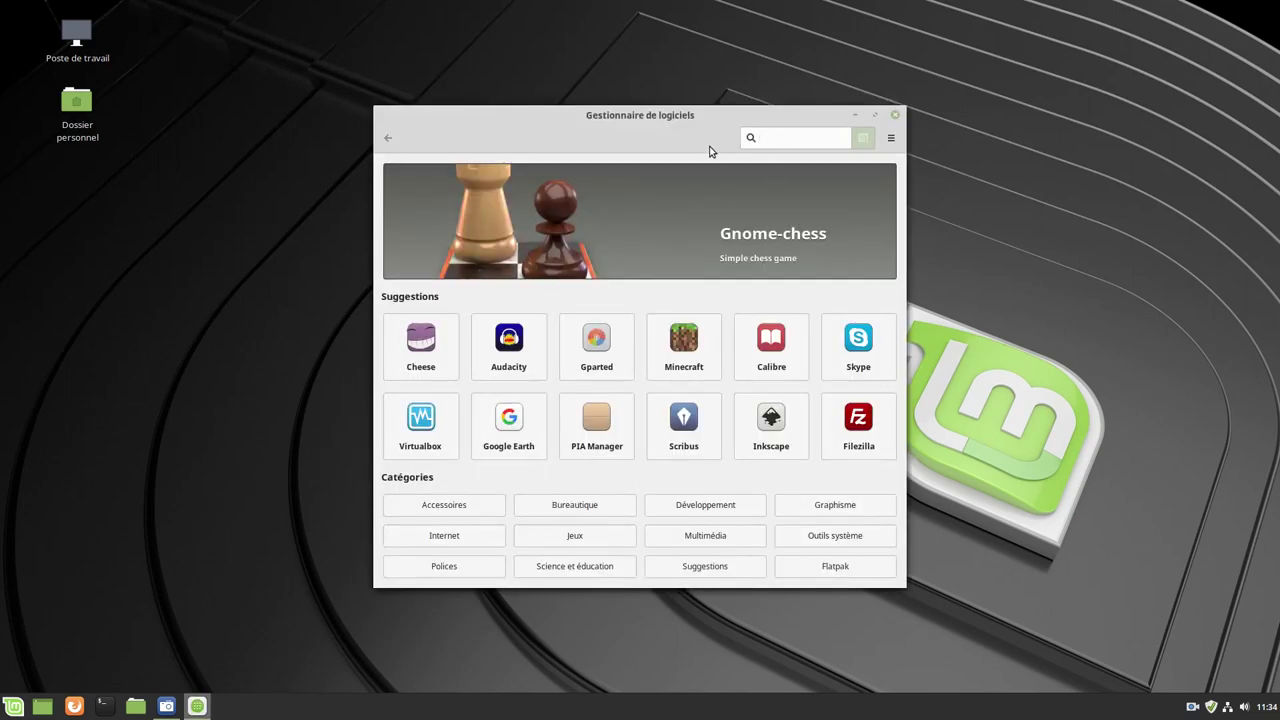
type("ubuntu")
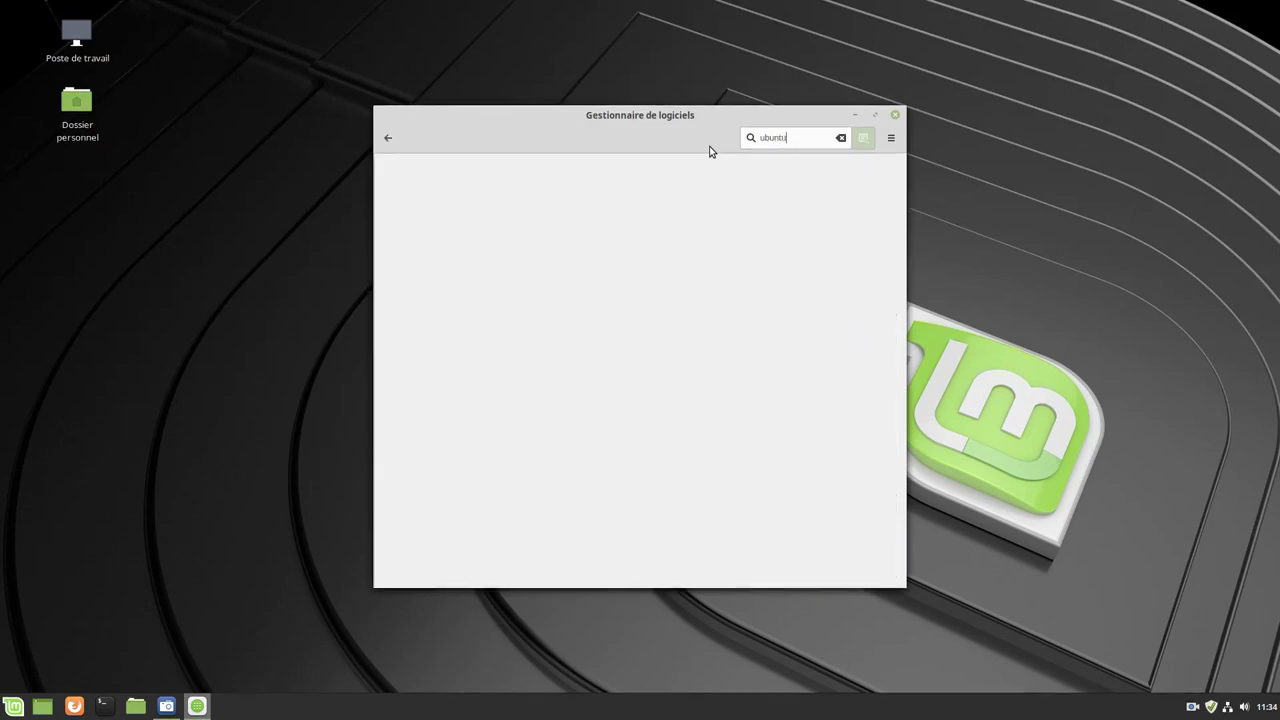
type("-res")
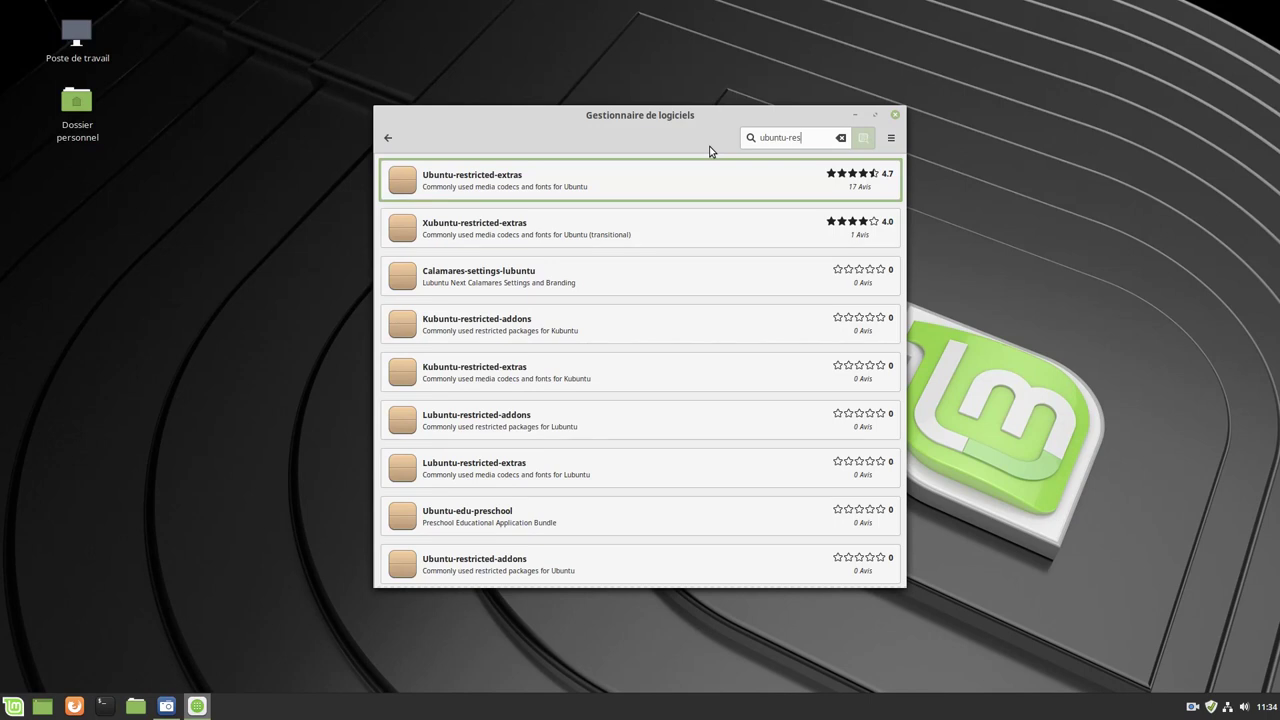
Replace the software search term with "codec"
key("BackSpace")
key("BackSpace")
key("BackSpace")
key("BackSpace")
key("BackSpace")
key("BackSpace")
key("BackSpace")
key("BackSpace")
key("BackSpace")
key("BackSpace")
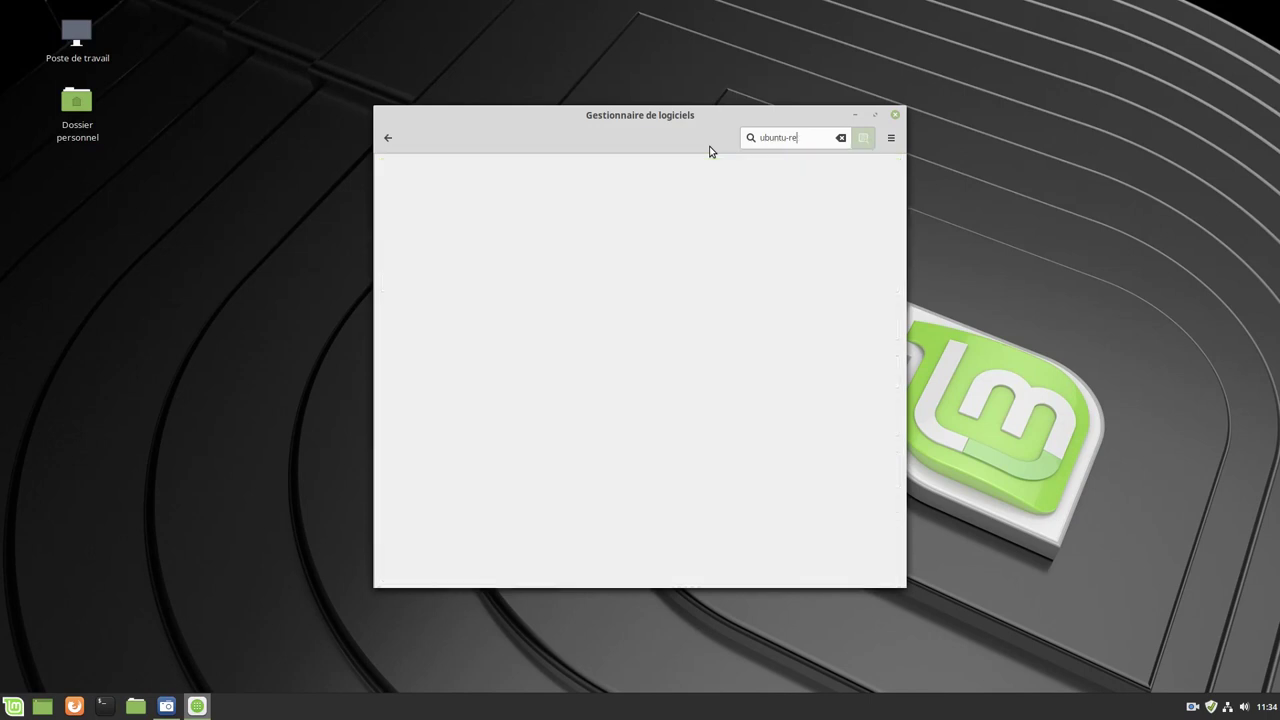
type("codec")
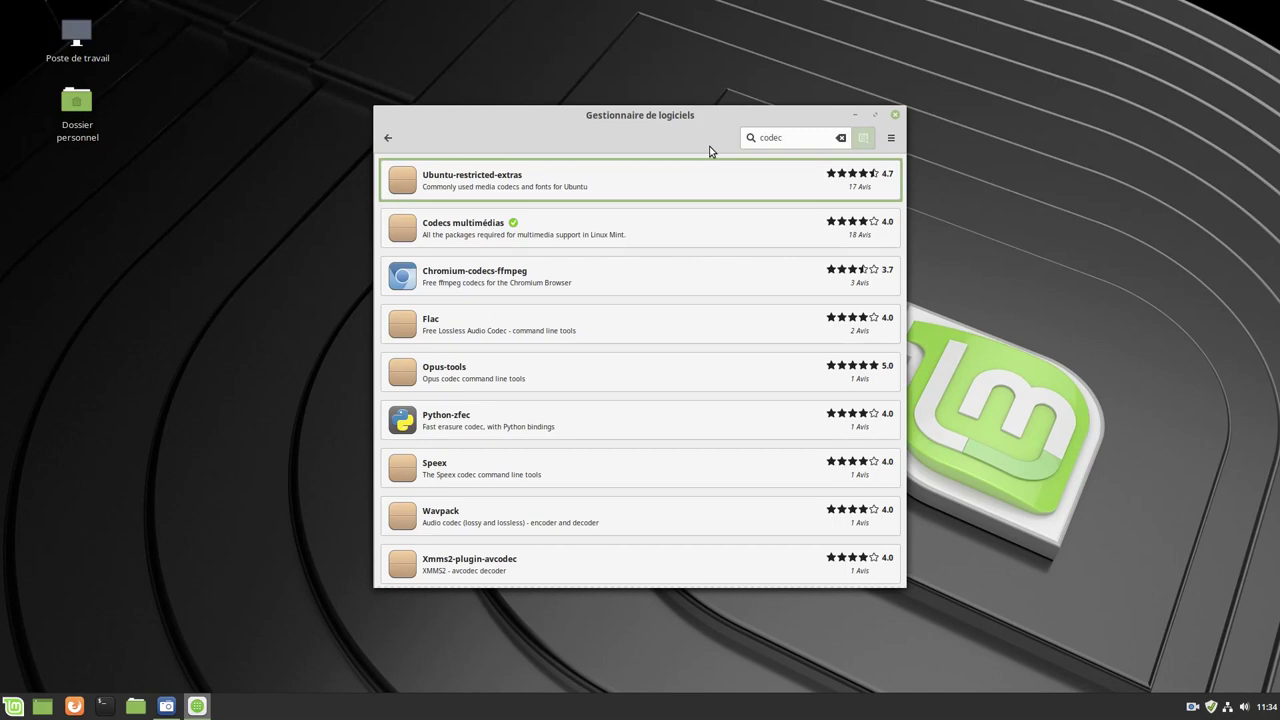
Install Ubuntu-restricted-extras with its additional required package, entering the account password to authenticate
left_click(514, 186)
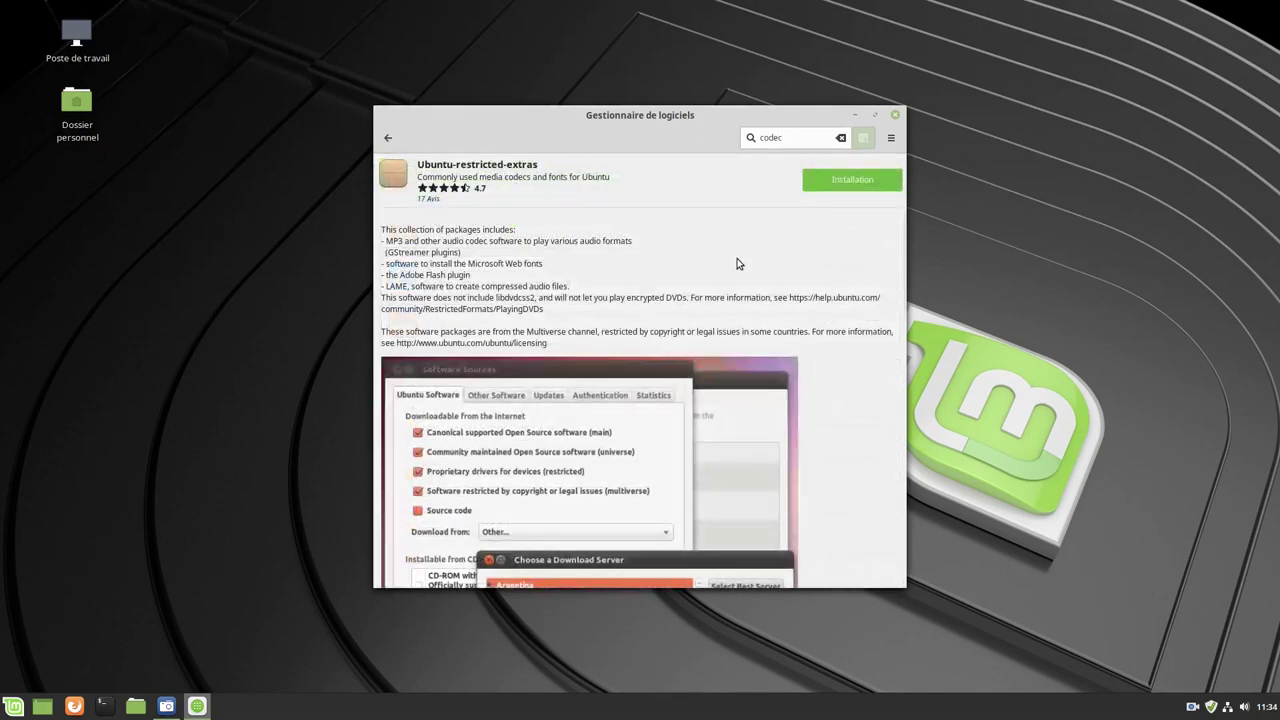
left_click(852, 183)
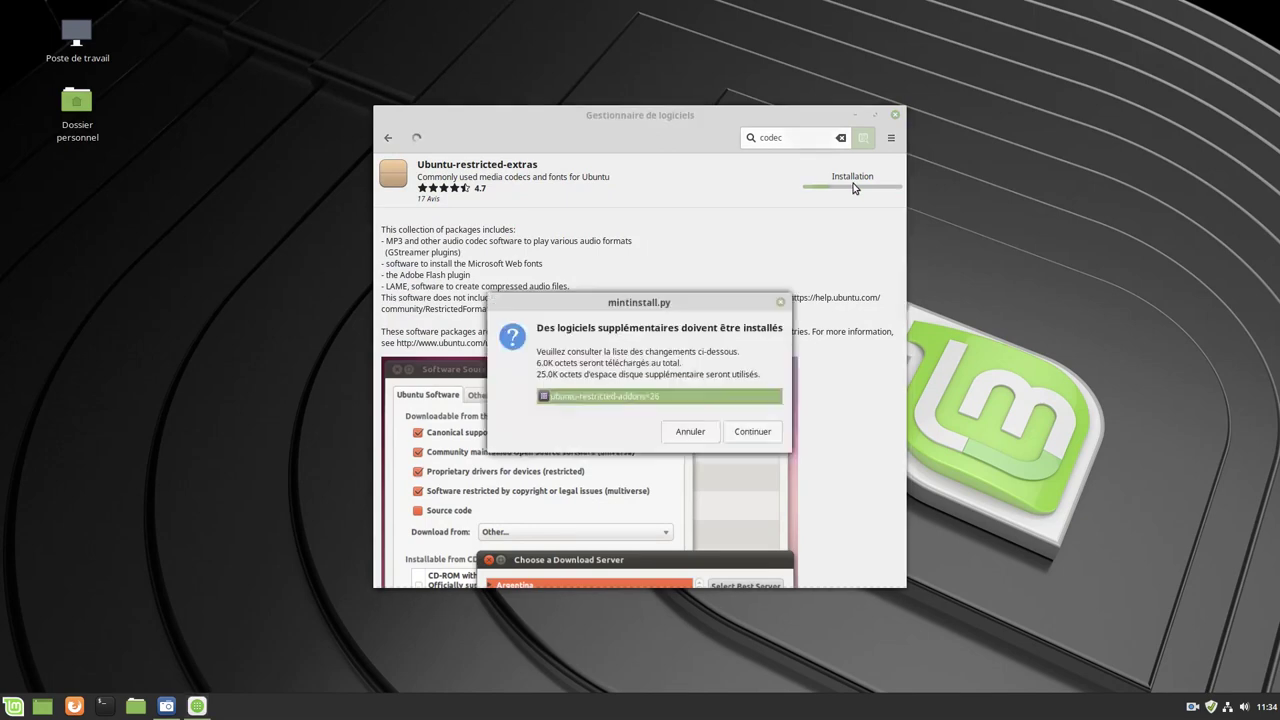
left_click(758, 432)
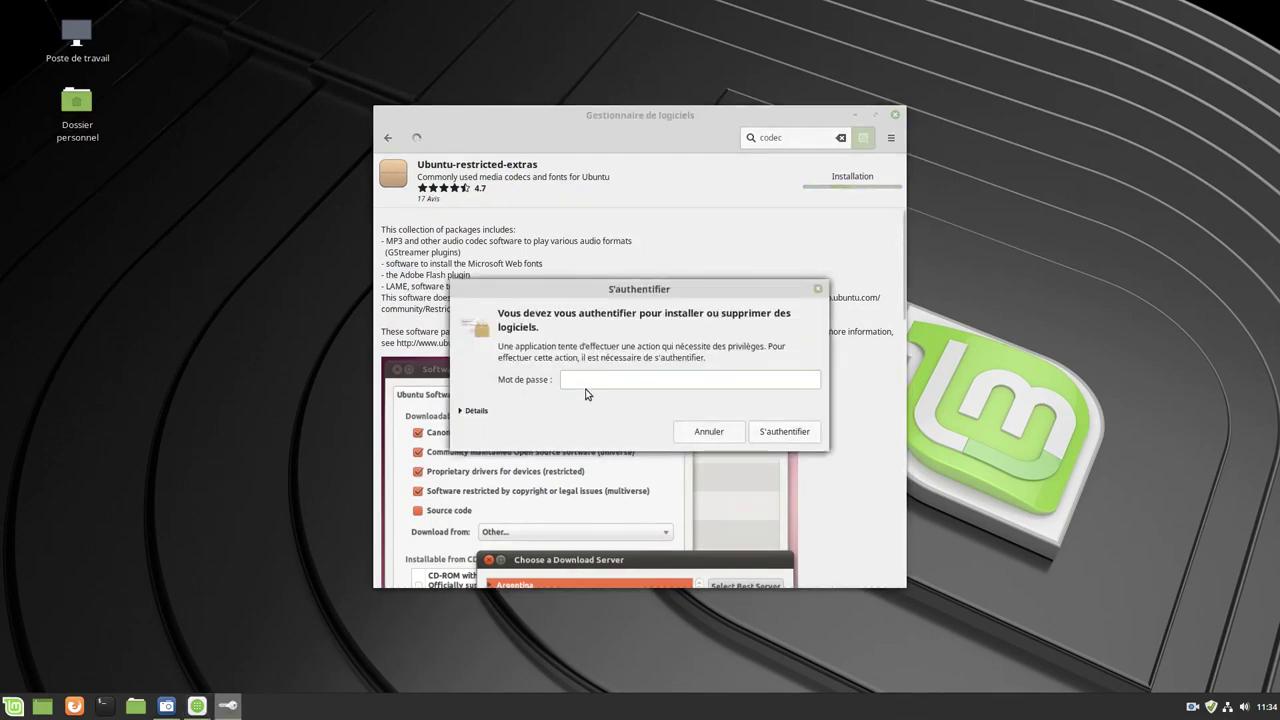
type("****")
key("Return")
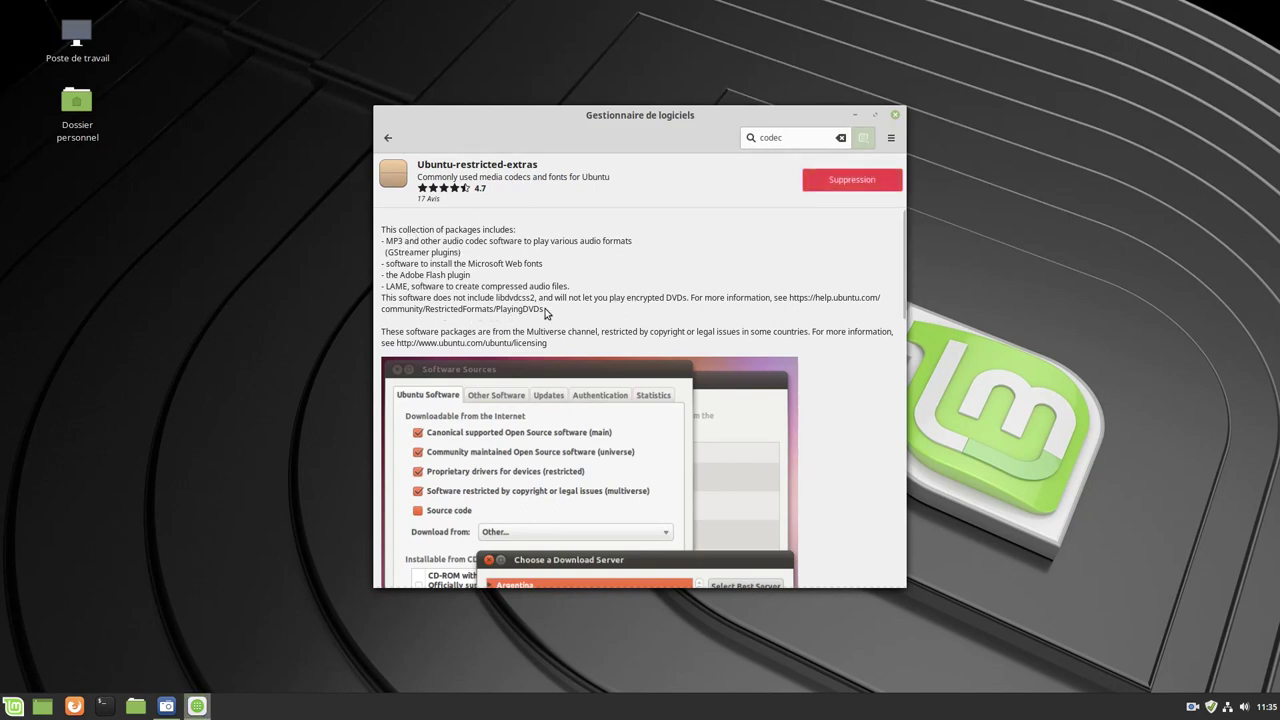
Move the Software Manager window toward the upper right of the desktop and search for "minitube"
left_click_drag(665, 110, 786, 63)
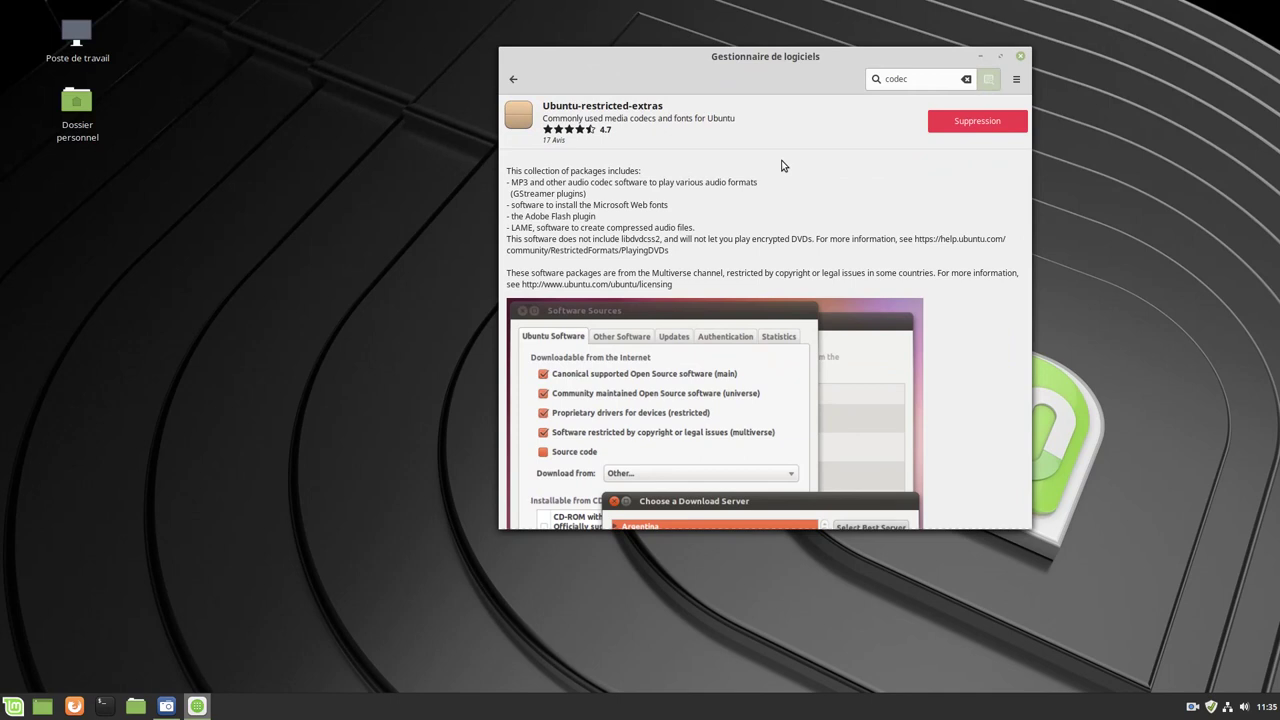
double_click(917, 78)
key("BackSpace")
type("minitube")
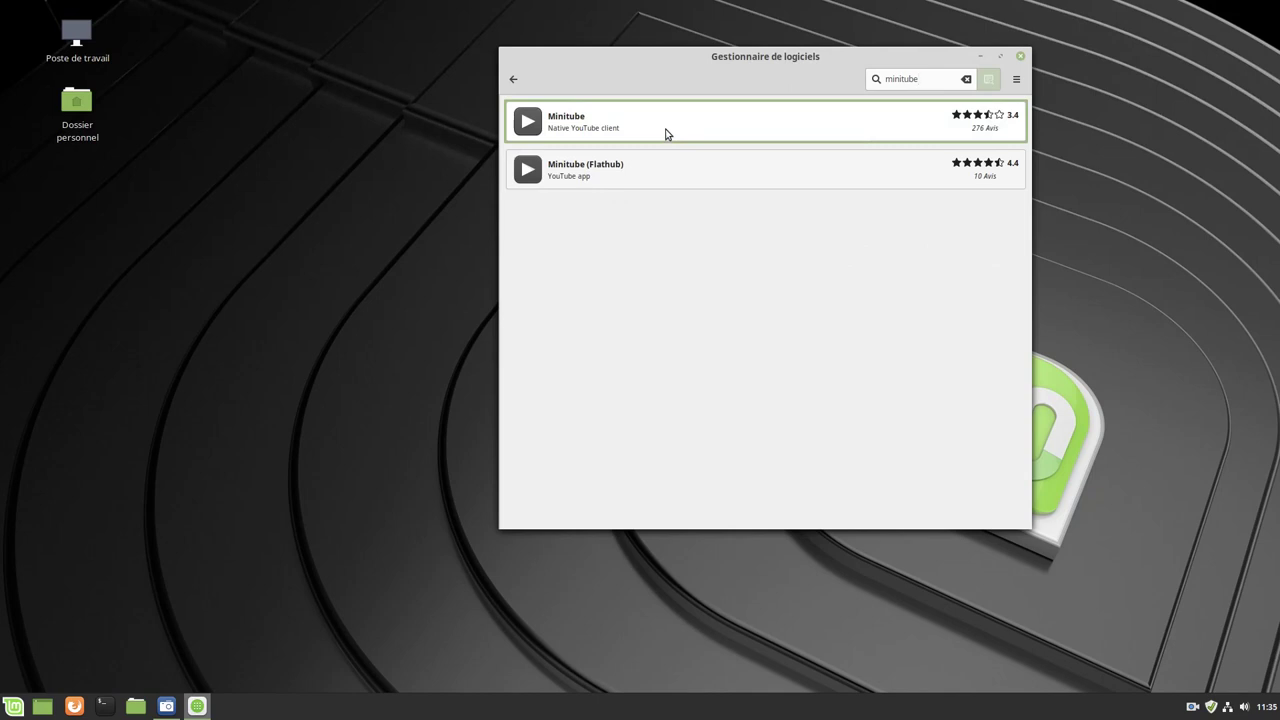
Review the description, screenshot and package details of the standard Minitube package, and return to the search results
left_click(667, 134)
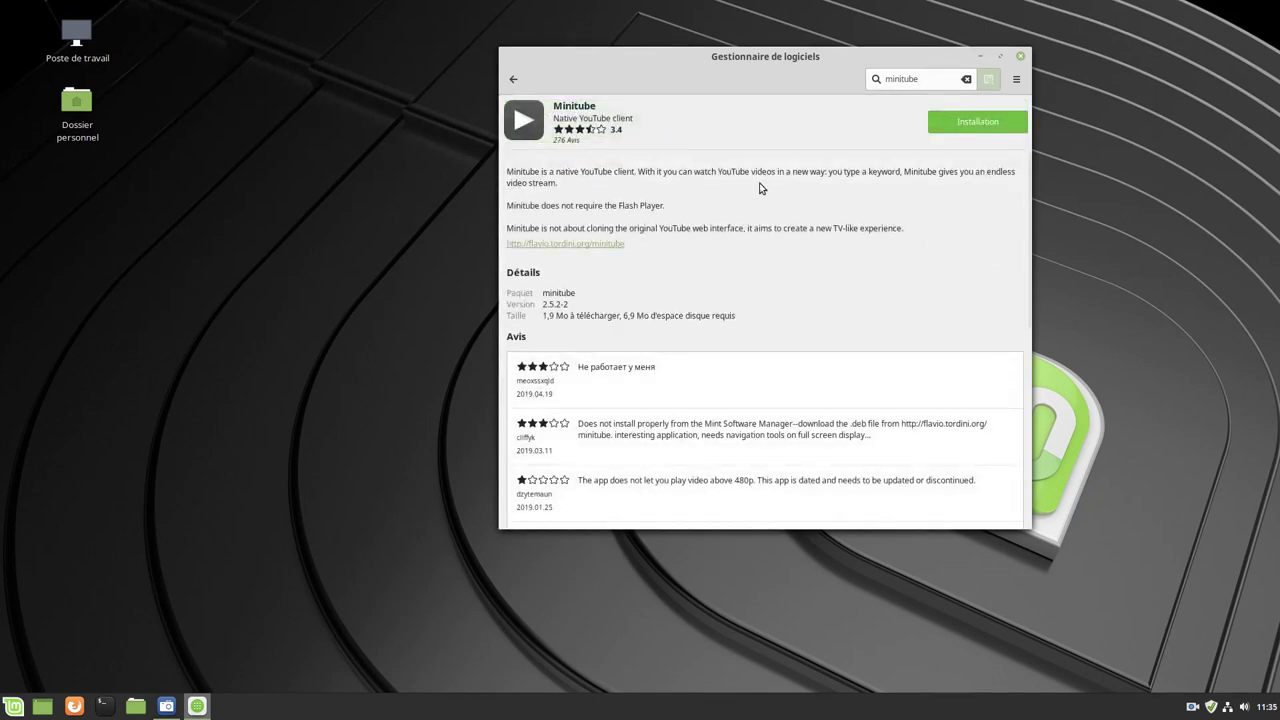
scroll(778, 230, "down", 3)
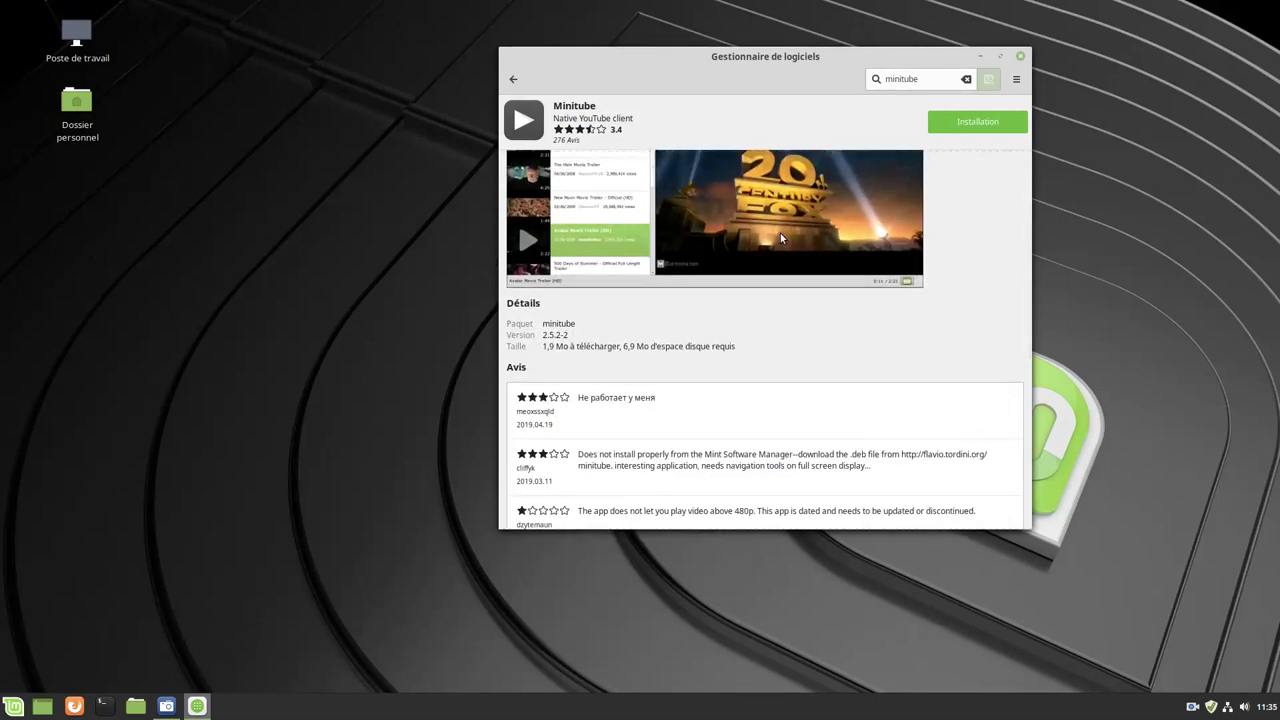
scroll(760, 232, "up", 4)
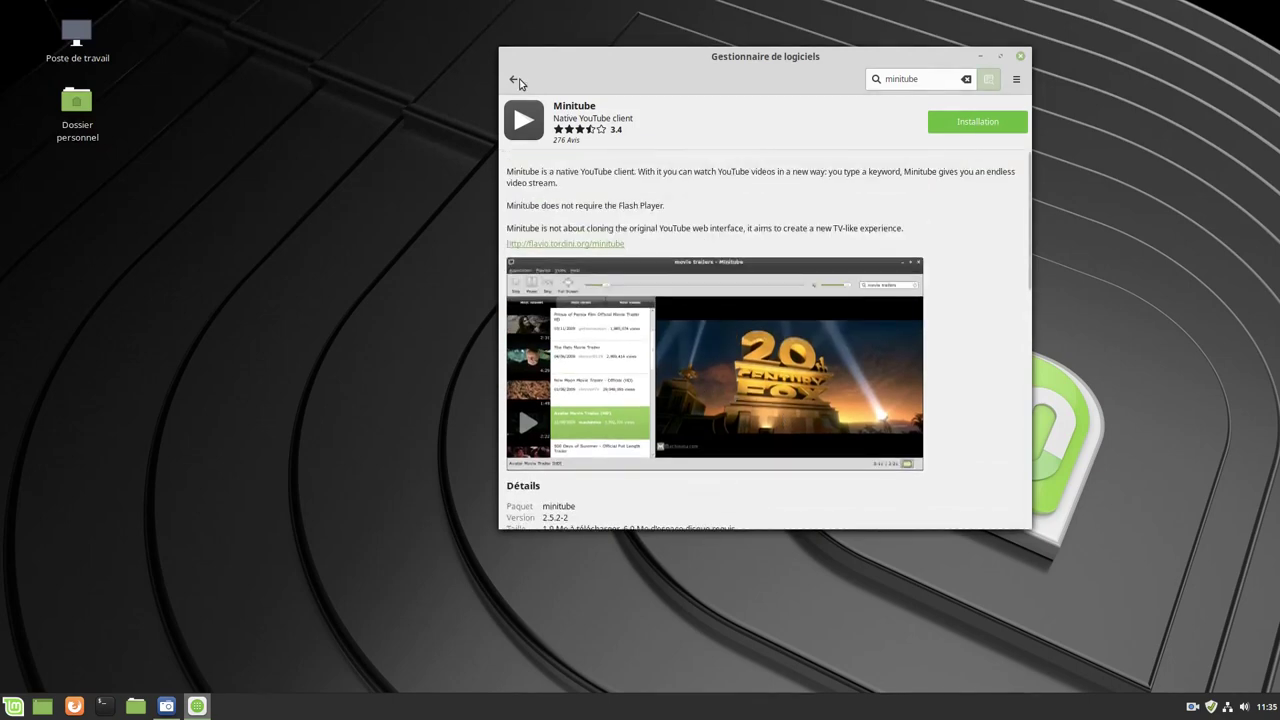
left_click(513, 79)
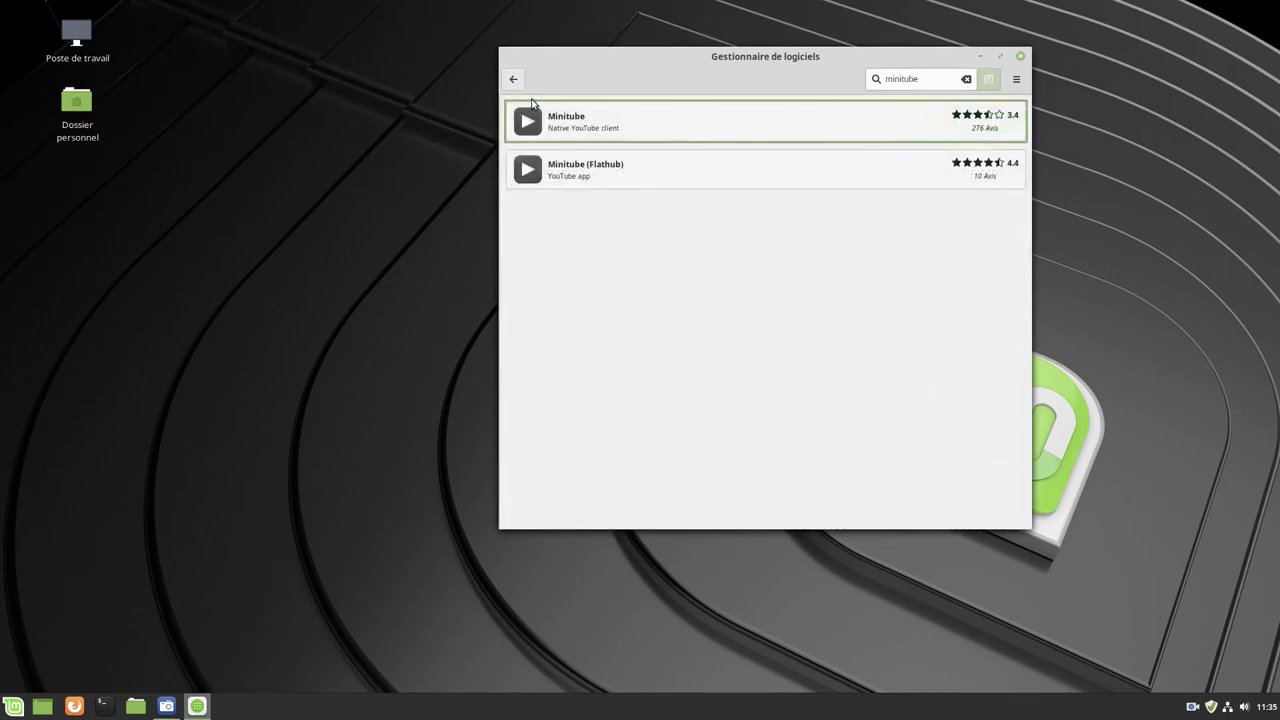
Open Minitube (Flathub) and examine its description, screenshots, Flatpak details and user reviews
left_click(599, 168)
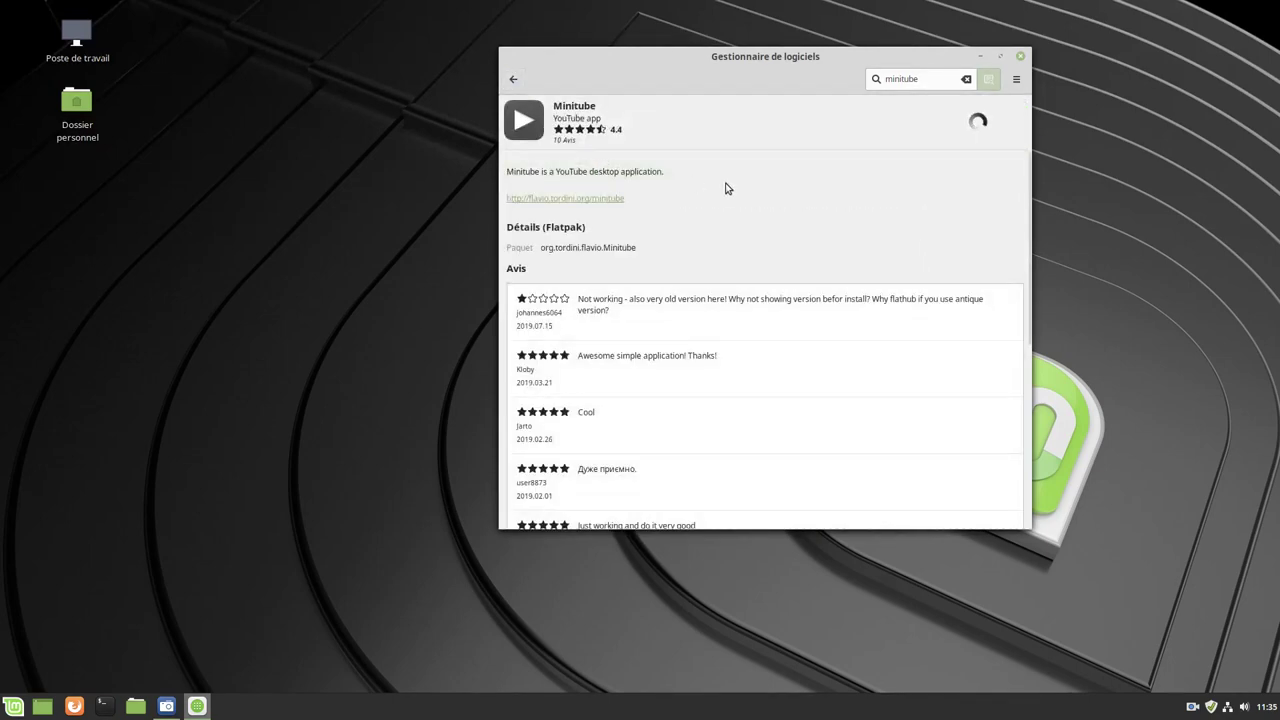
scroll(773, 252, "down", 1)
scroll(773, 252, "down", 3)
scroll(774, 253, "up", 4)
scroll(770, 258, "down", 5)
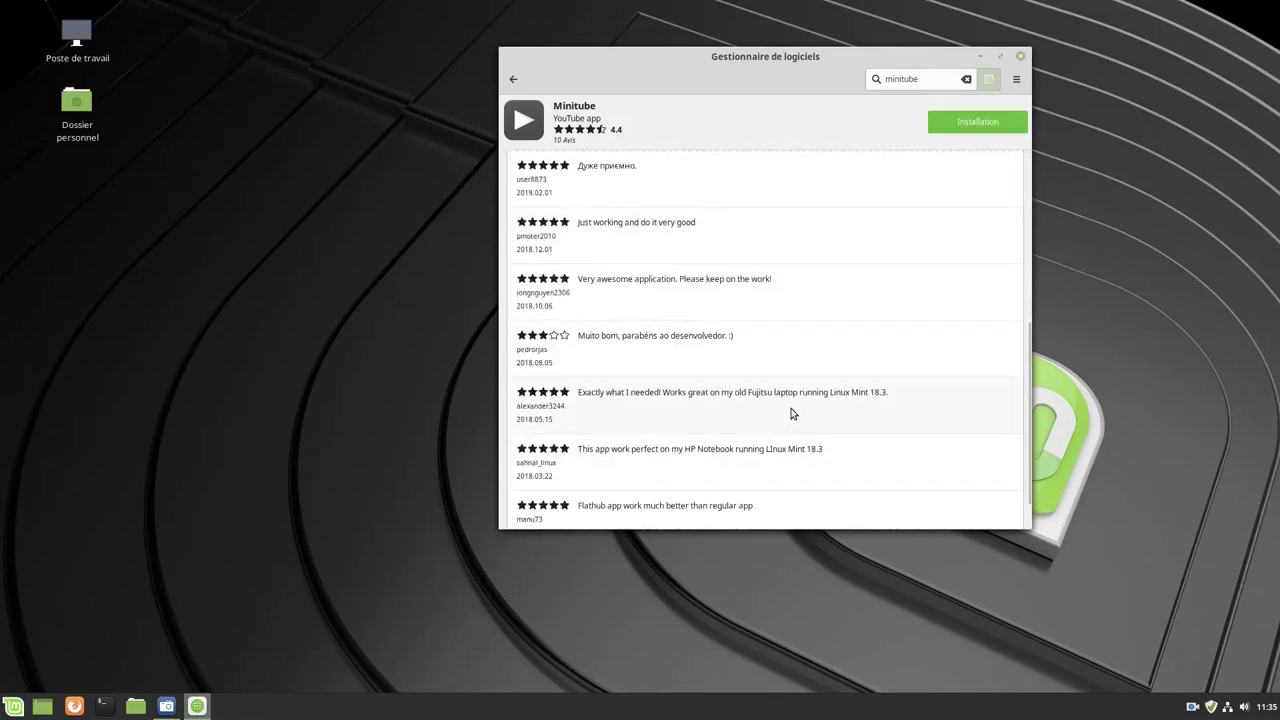
scroll(812, 330, "up", 5)
scroll(812, 295, "up", 2)
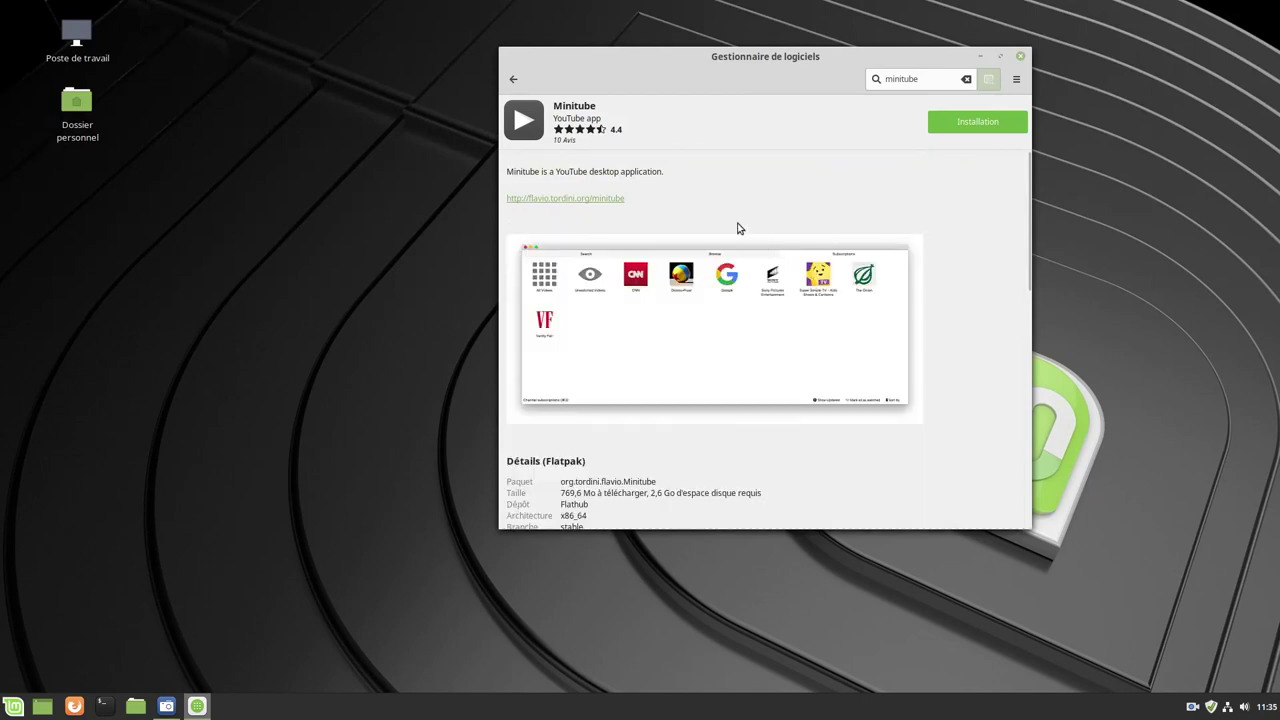
scroll(728, 256, "down", 1)
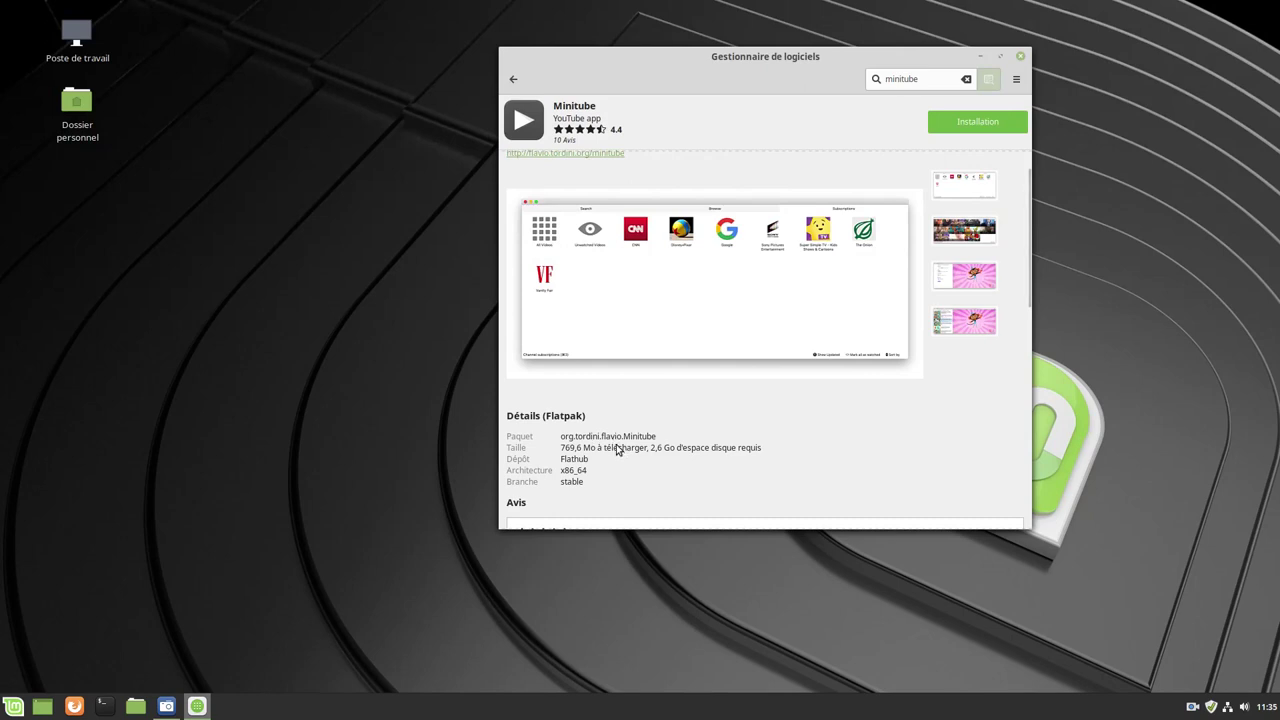
scroll(625, 443, "down", 2)
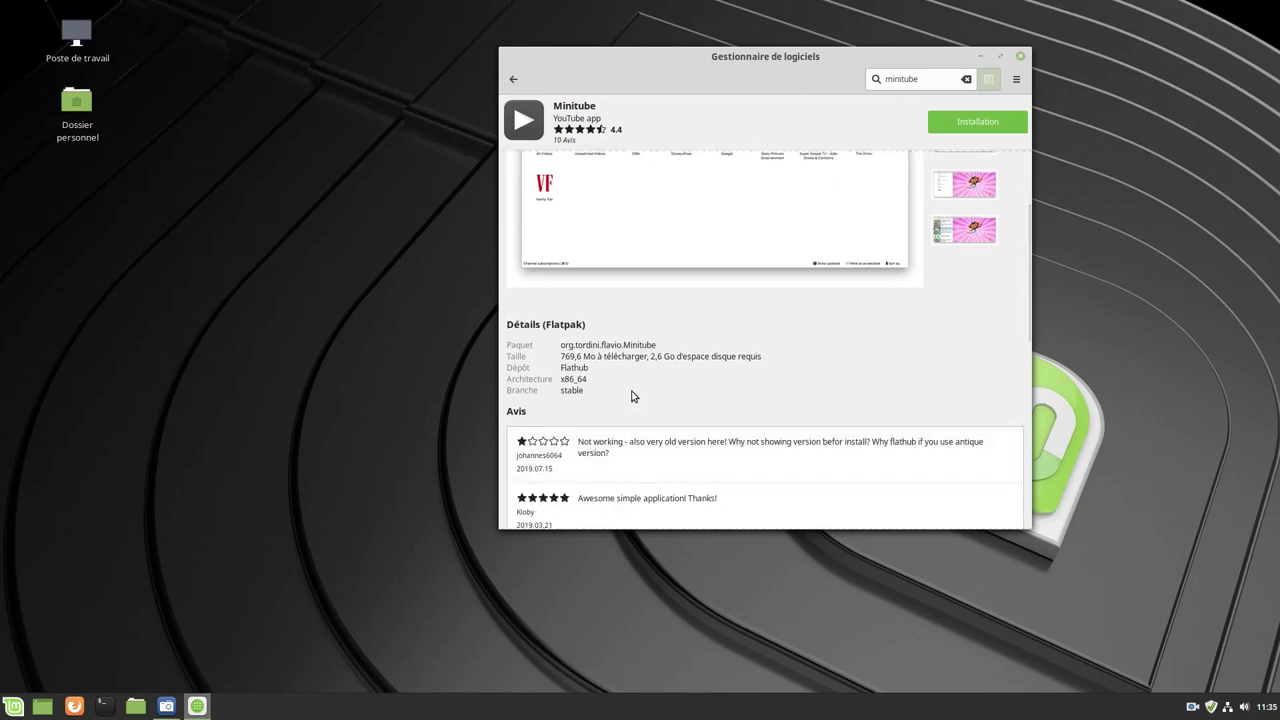
scroll(629, 377, "down", 8)
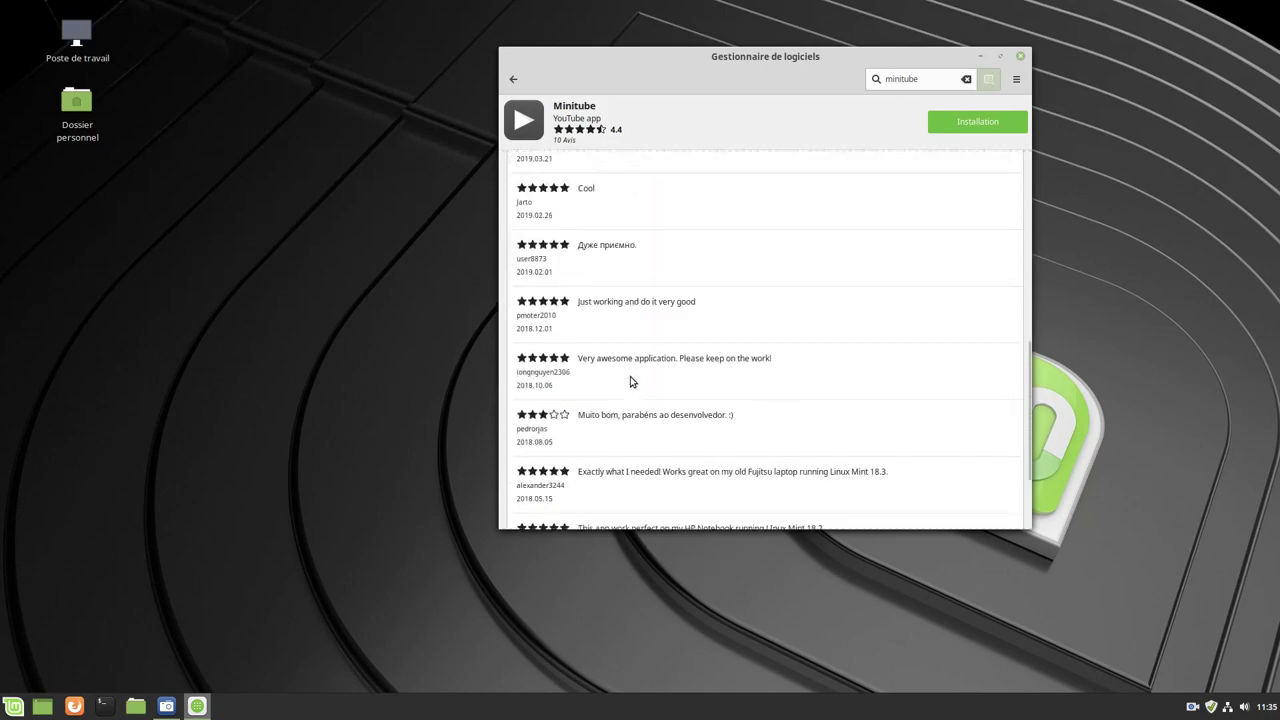
scroll(640, 350, "up", 11)
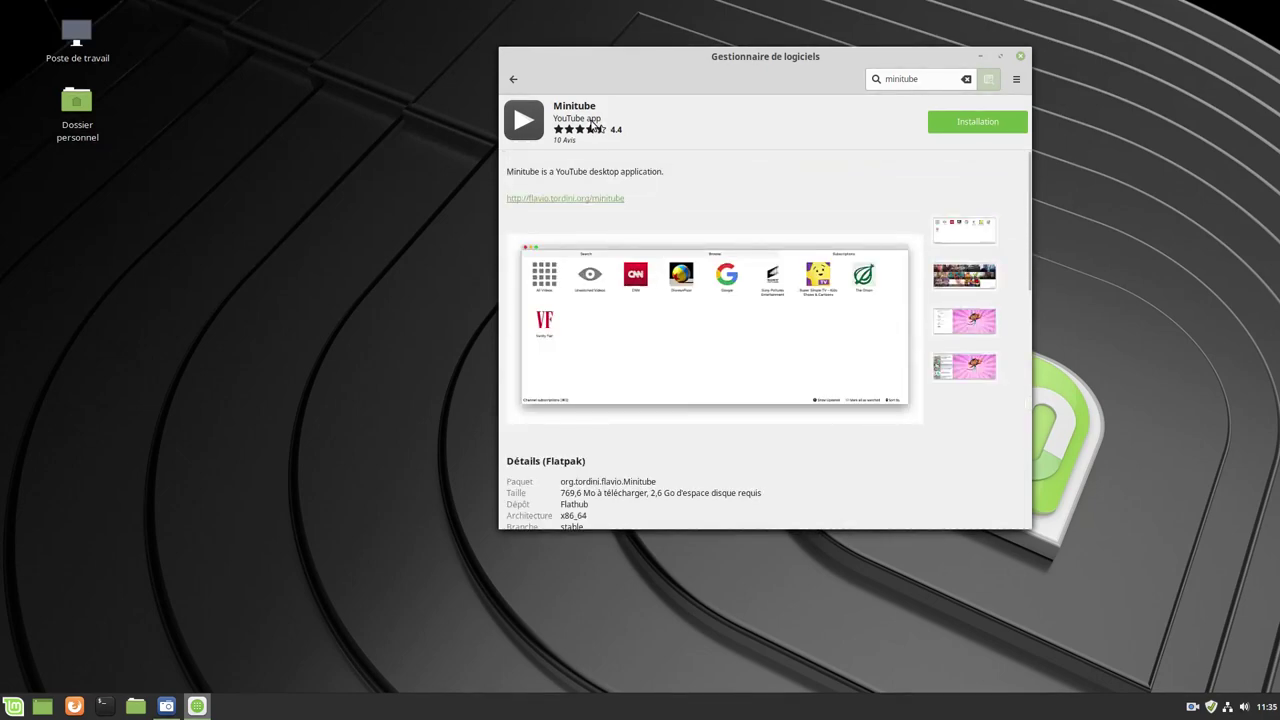
Visit Minitube's website in Firefox, look over its features and download options, and close the browser
left_click(581, 200)
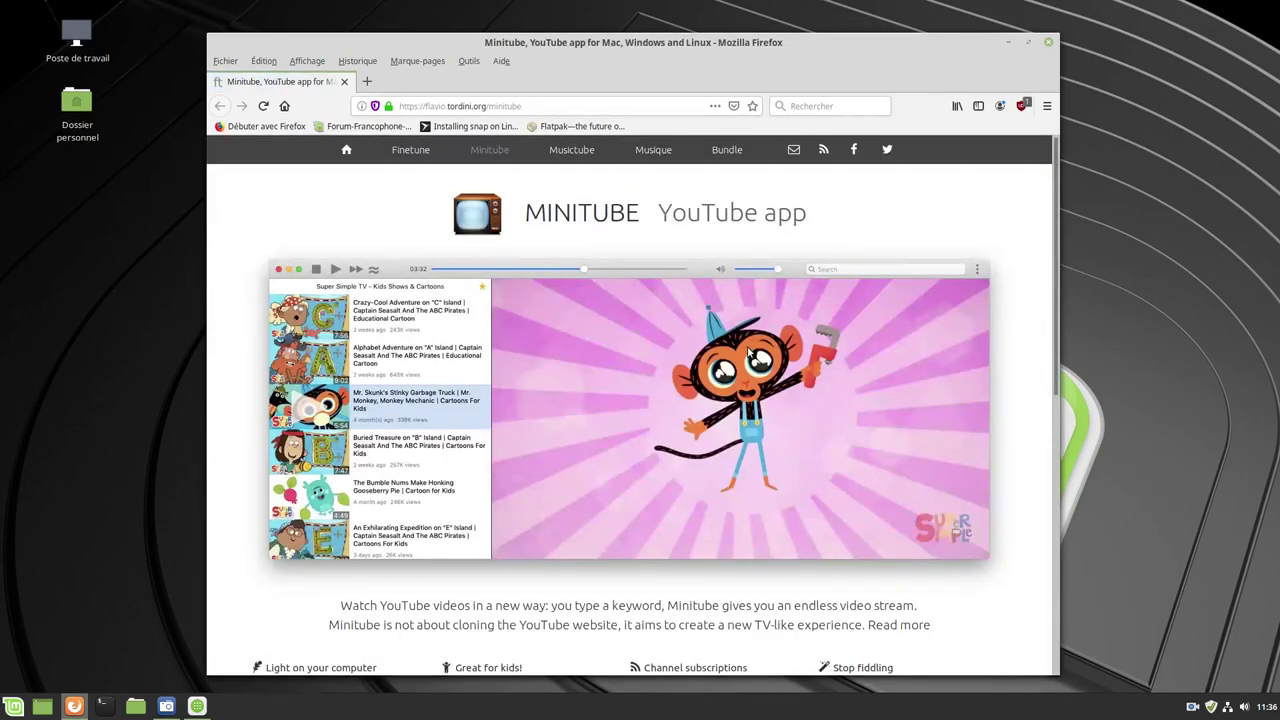
scroll(744, 365, "down", 6)
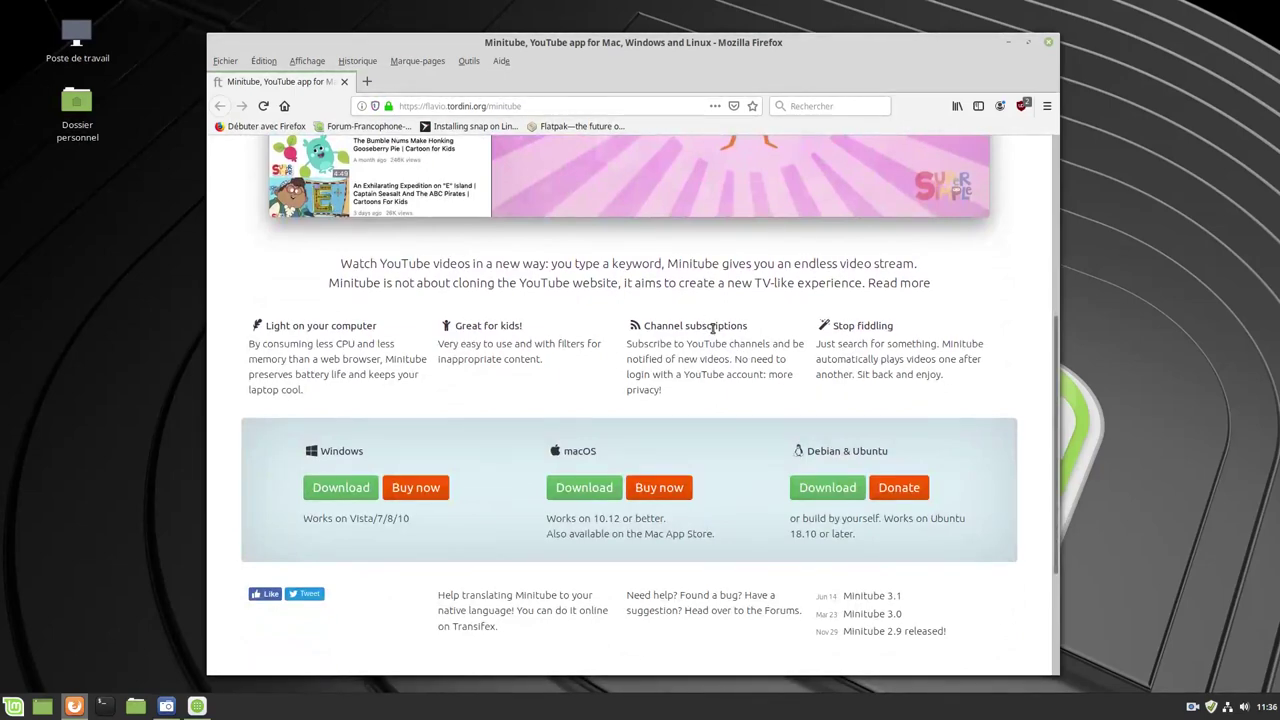
scroll(710, 330, "down", 2)
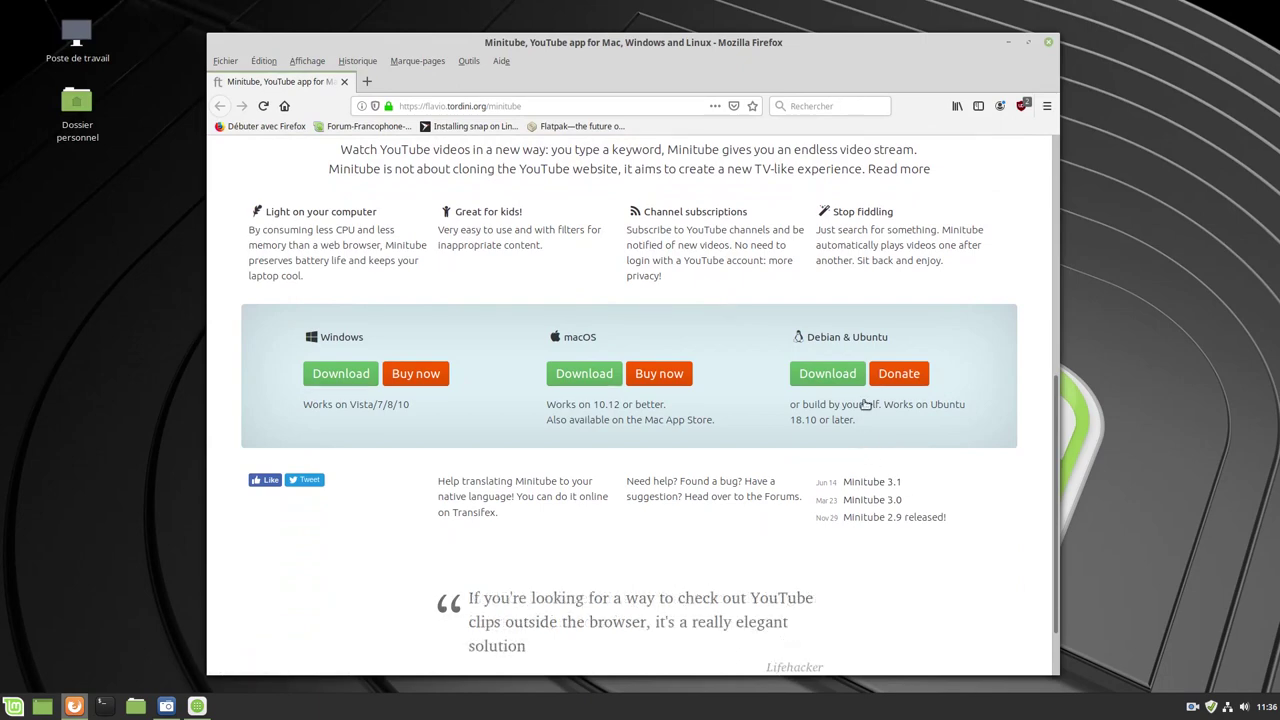
scroll(840, 404, "up", 7)
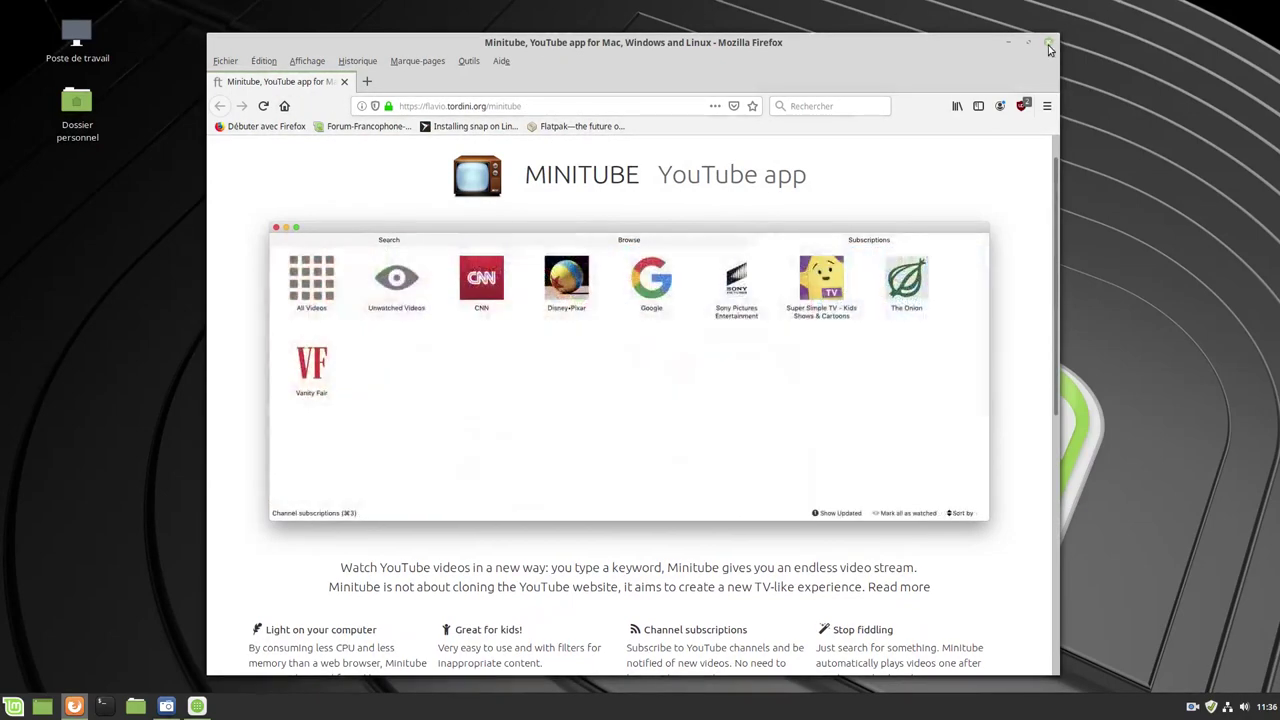
left_click(1048, 45)
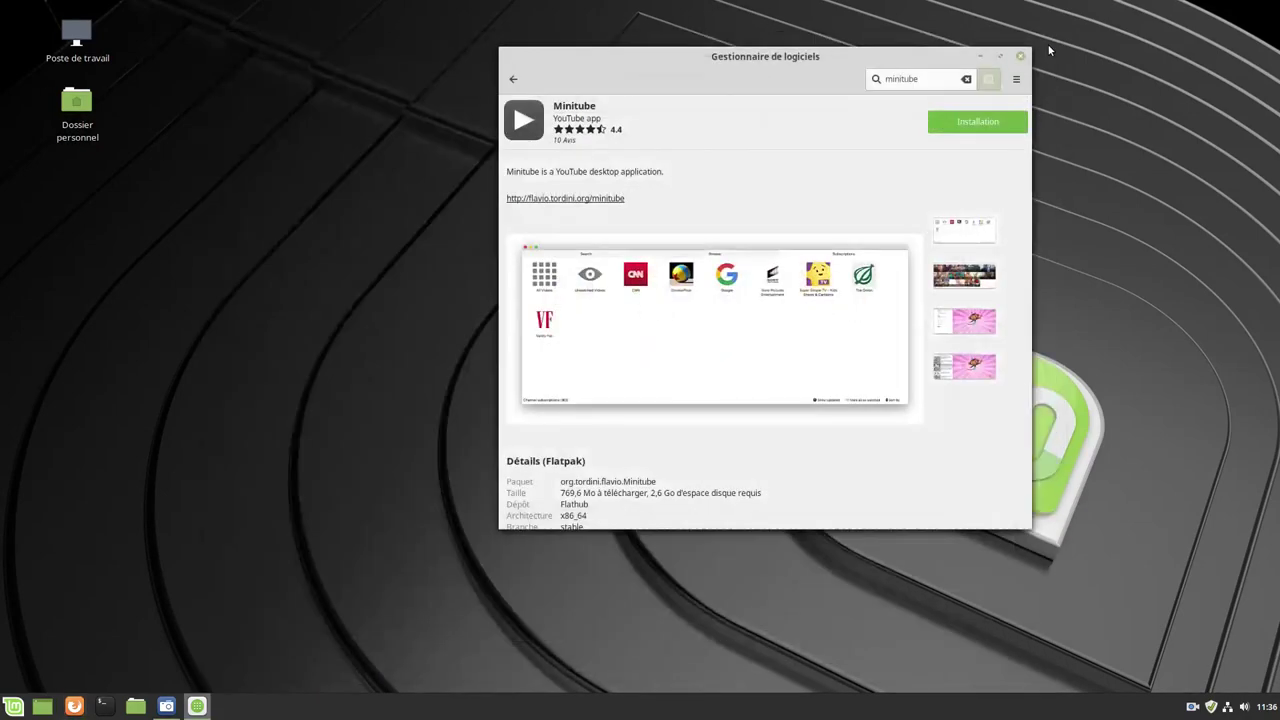
Recheck the Flatpak download size, repository details and reviews on the Minitube (Flathub) page
scroll(798, 394, "down", 2)
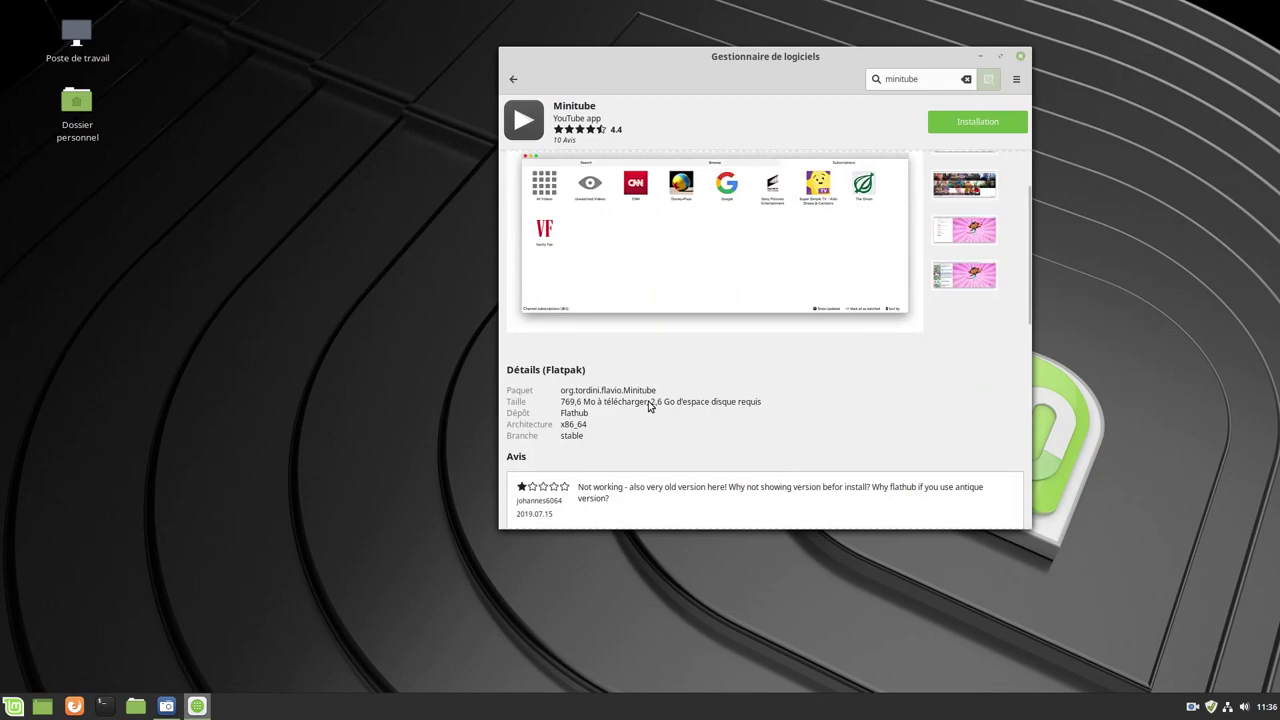
scroll(648, 405, "down", 7)
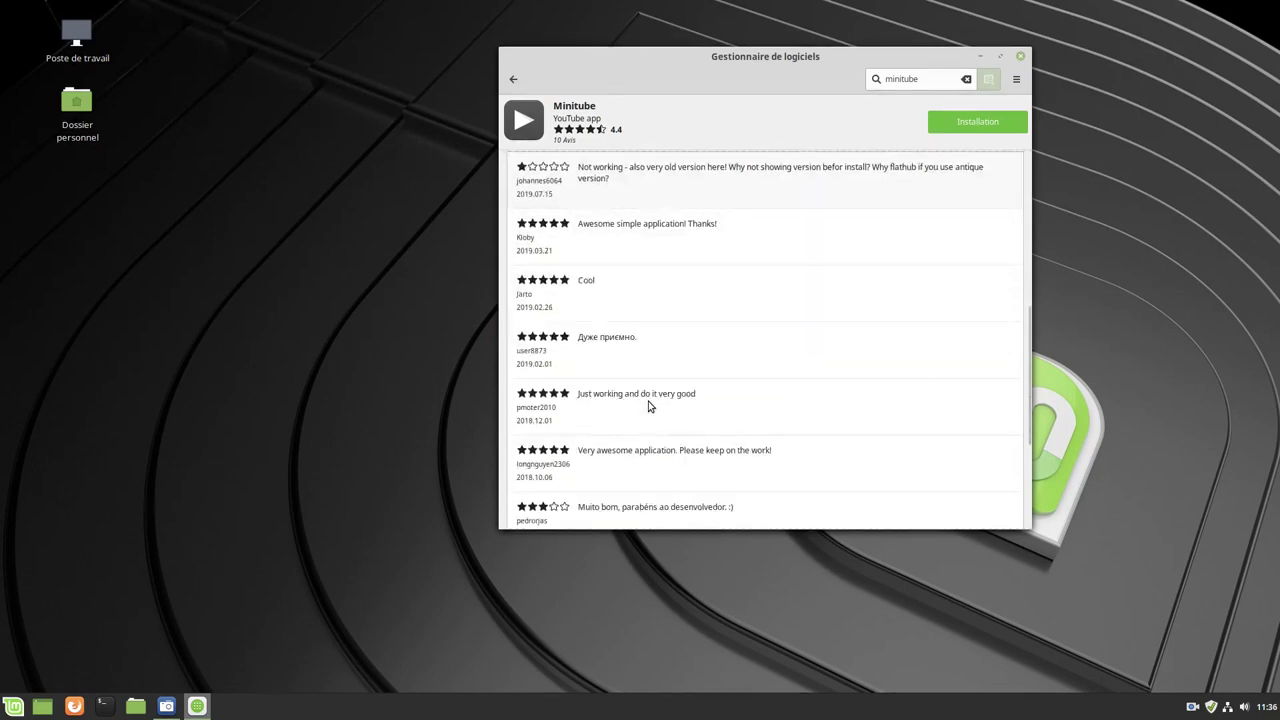
scroll(660, 395, "up", 9)
scroll(677, 374, "down", 3)
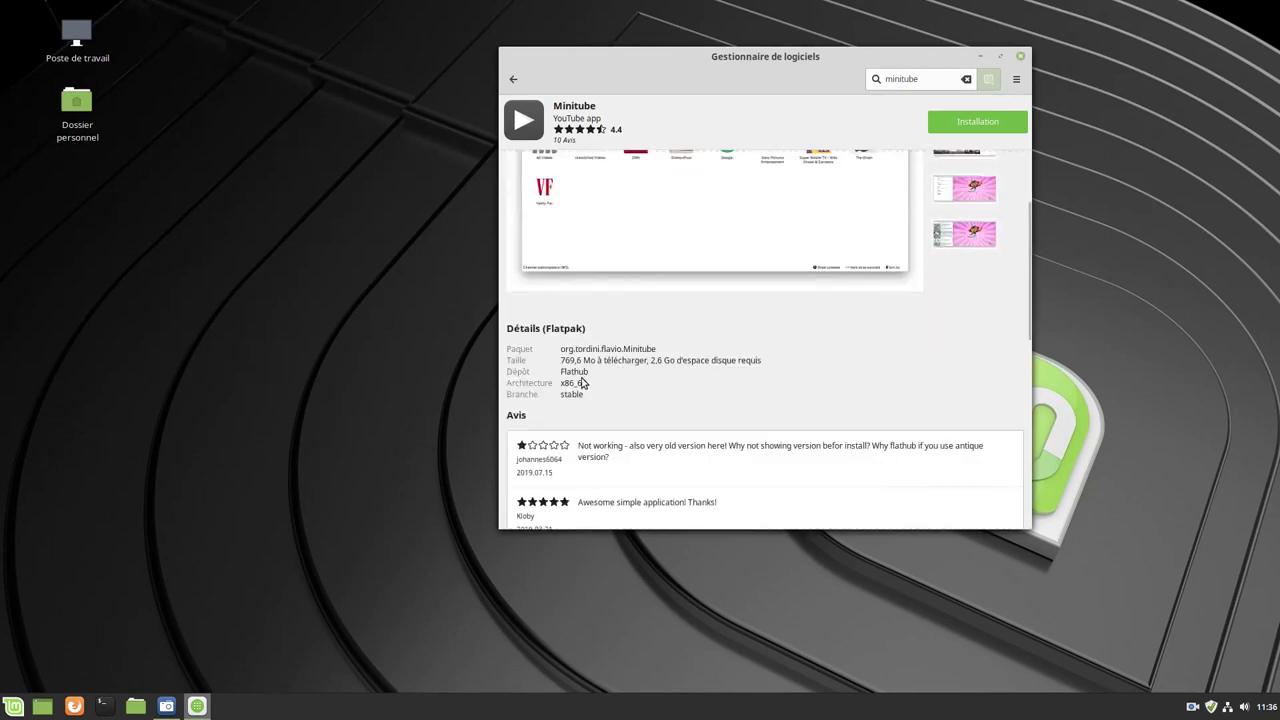
scroll(570, 347, "up", 3)
scroll(570, 347, "down", 2)
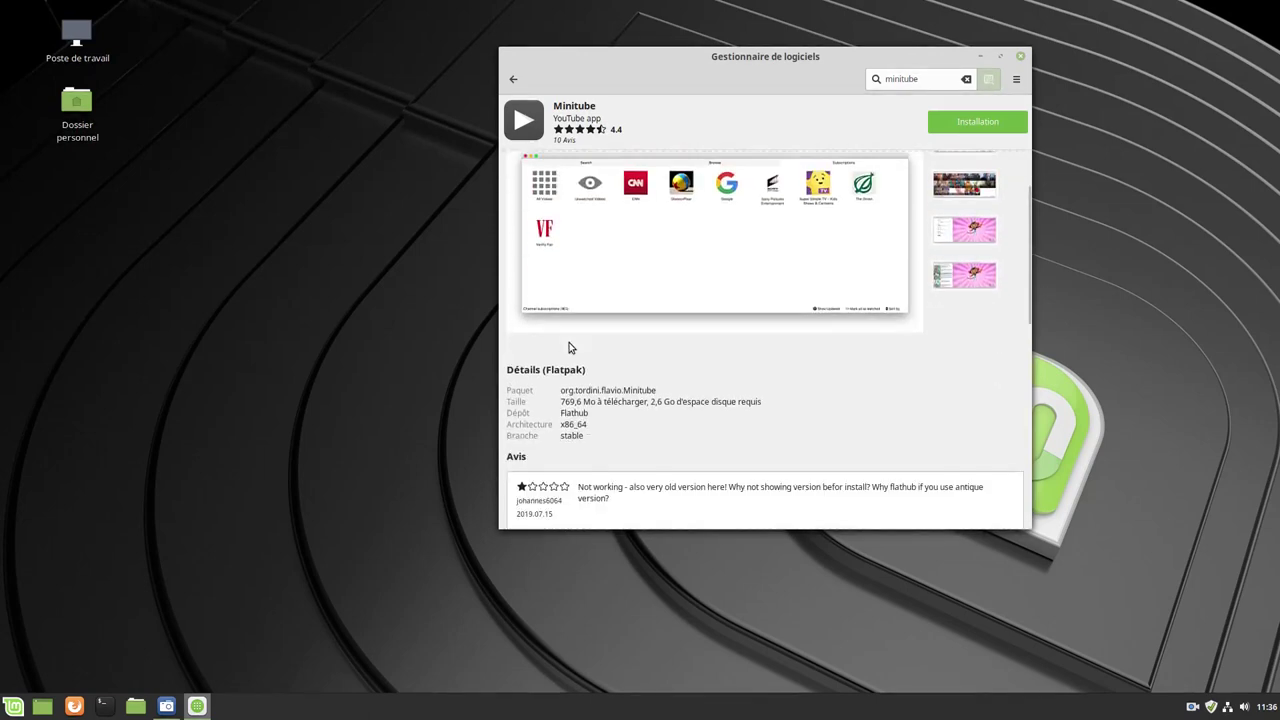
scroll(570, 345, "up", 2)
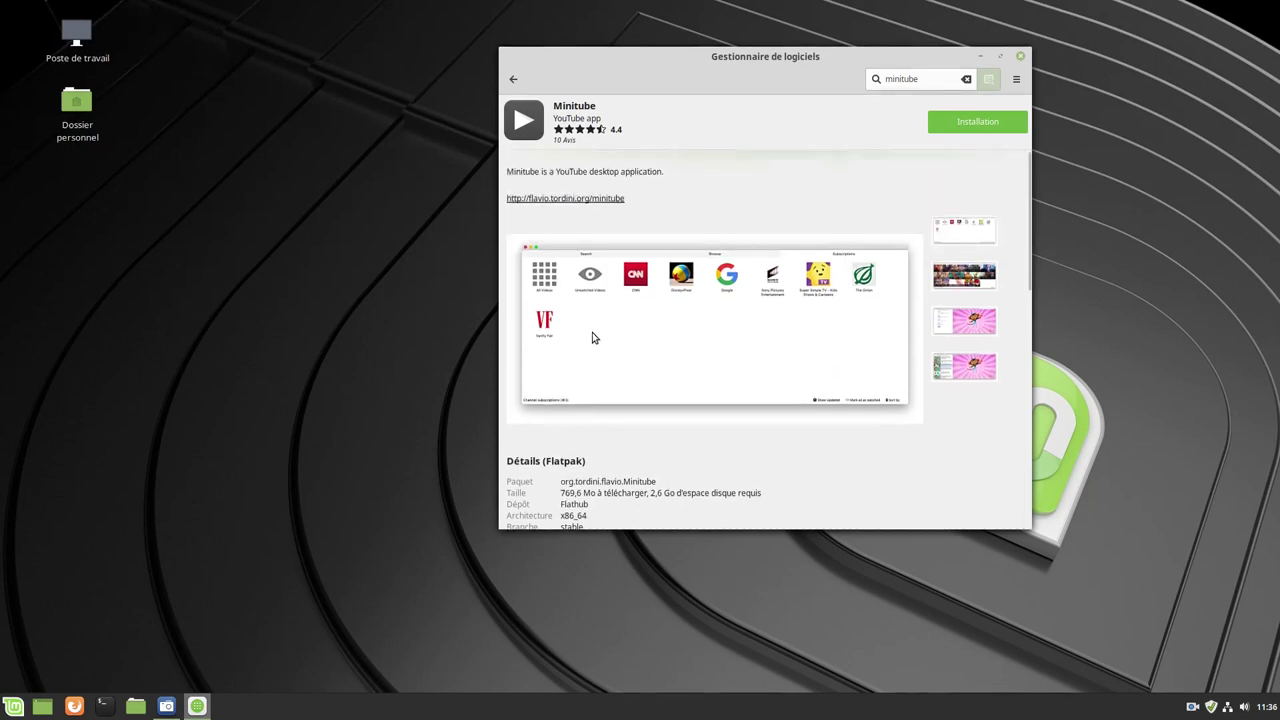
Leave the Minitube page and search the Software Manager for "vlc"
left_click(510, 78)
double_click(924, 82)
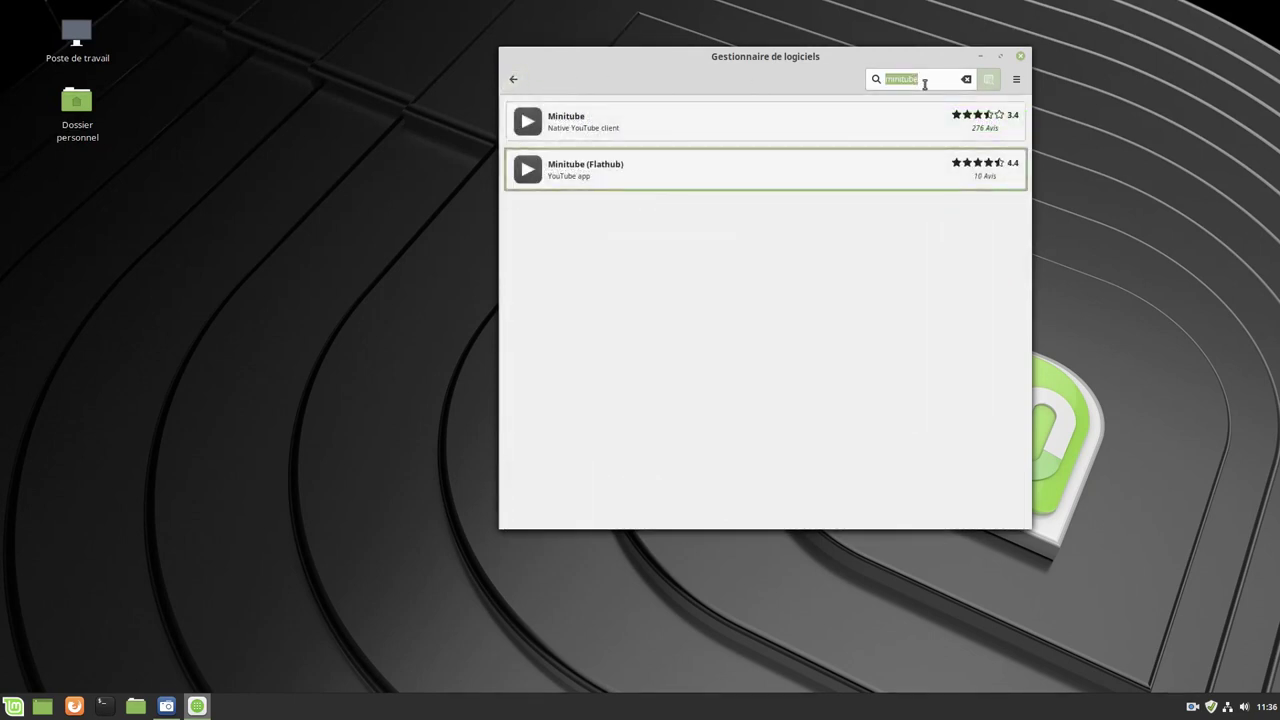
type("vlc")
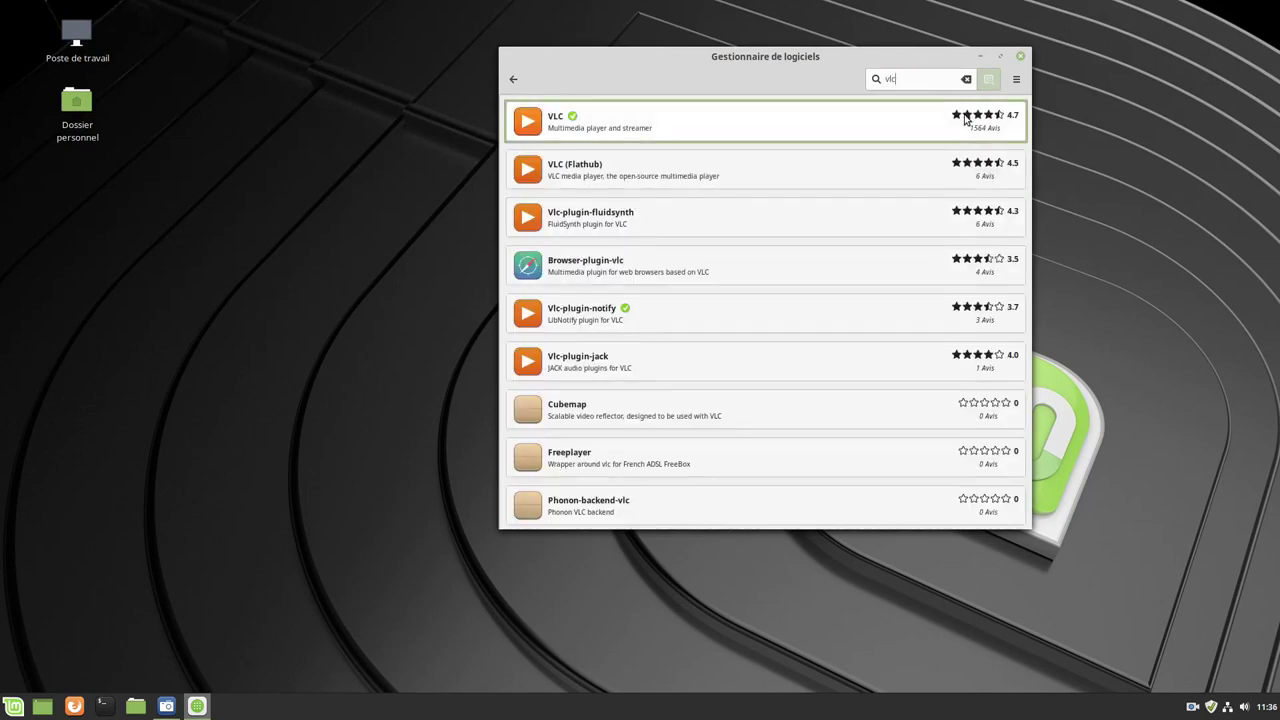
Review the description, screenshot and package details of the installed VLC package, and return to the results
left_click(818, 118)
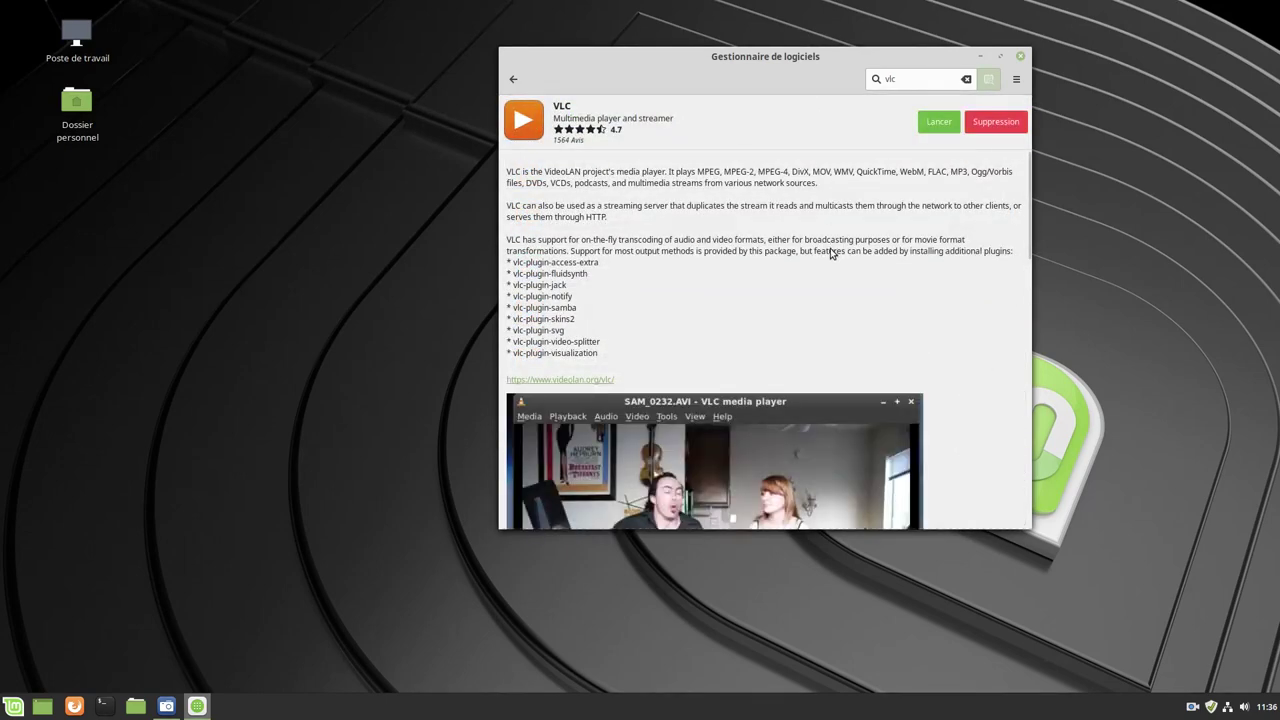
scroll(831, 253, "down", 5)
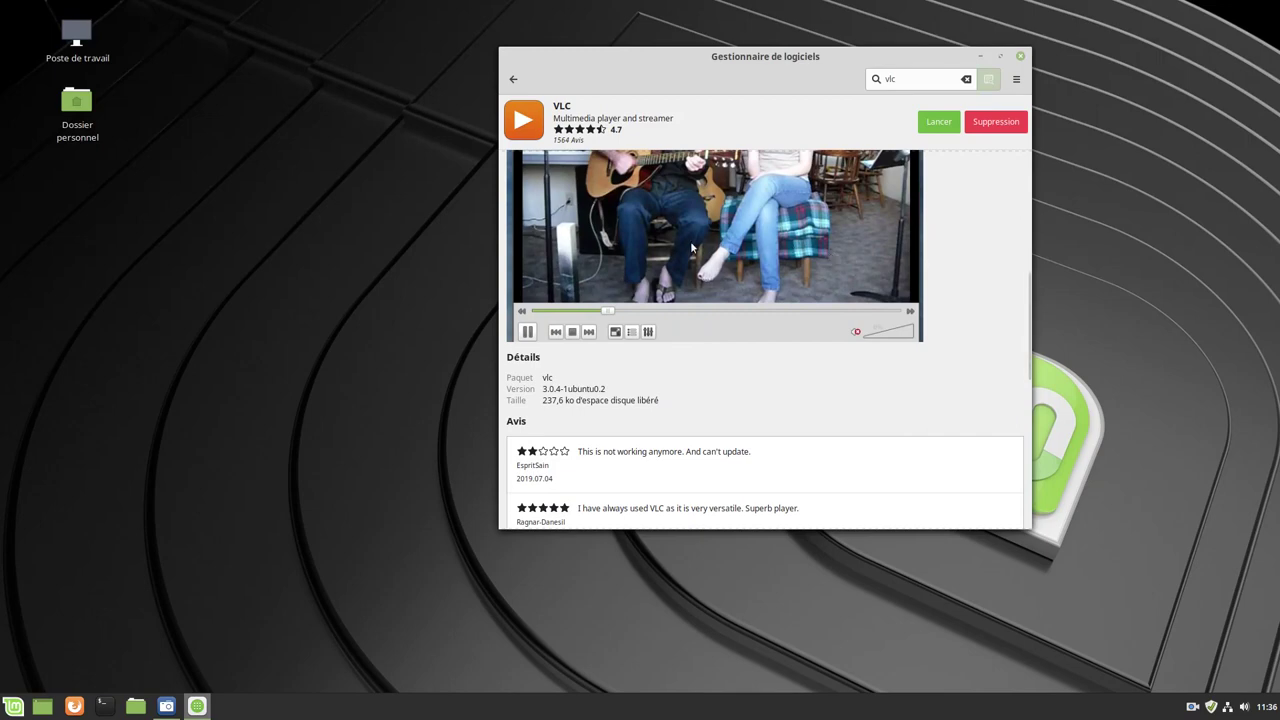
scroll(620, 162, "up", 2)
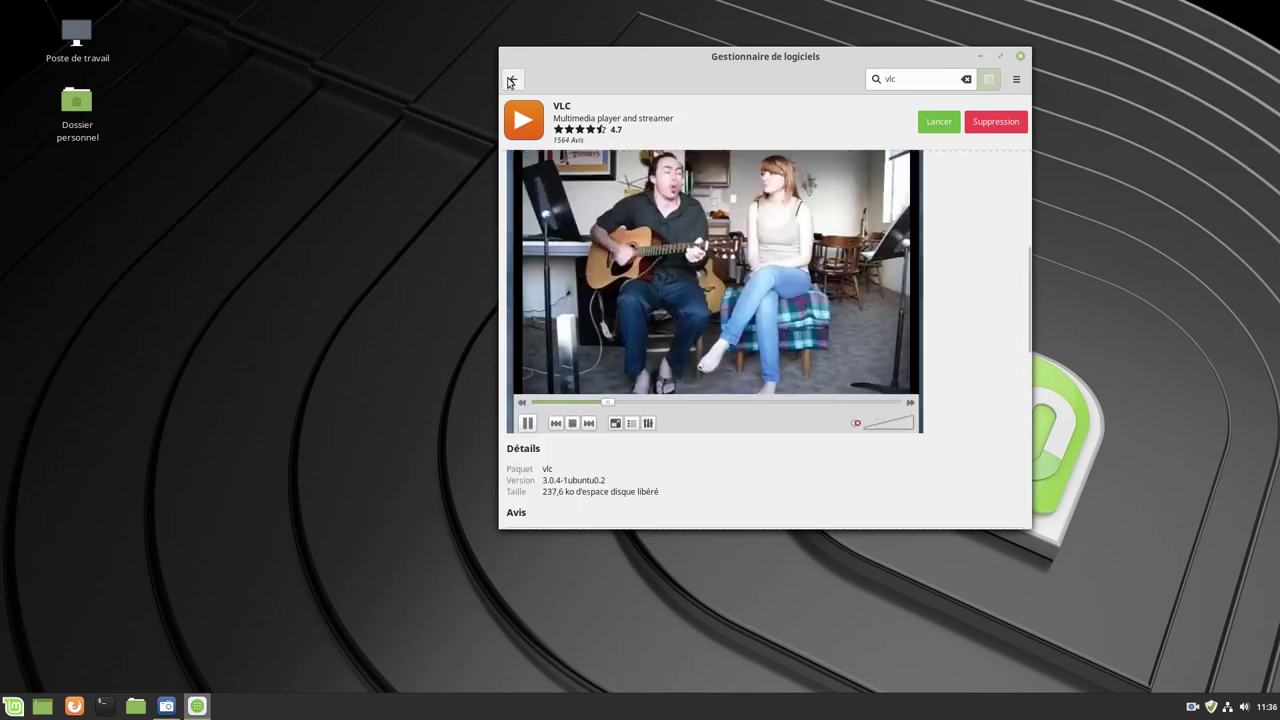
left_click(511, 80)
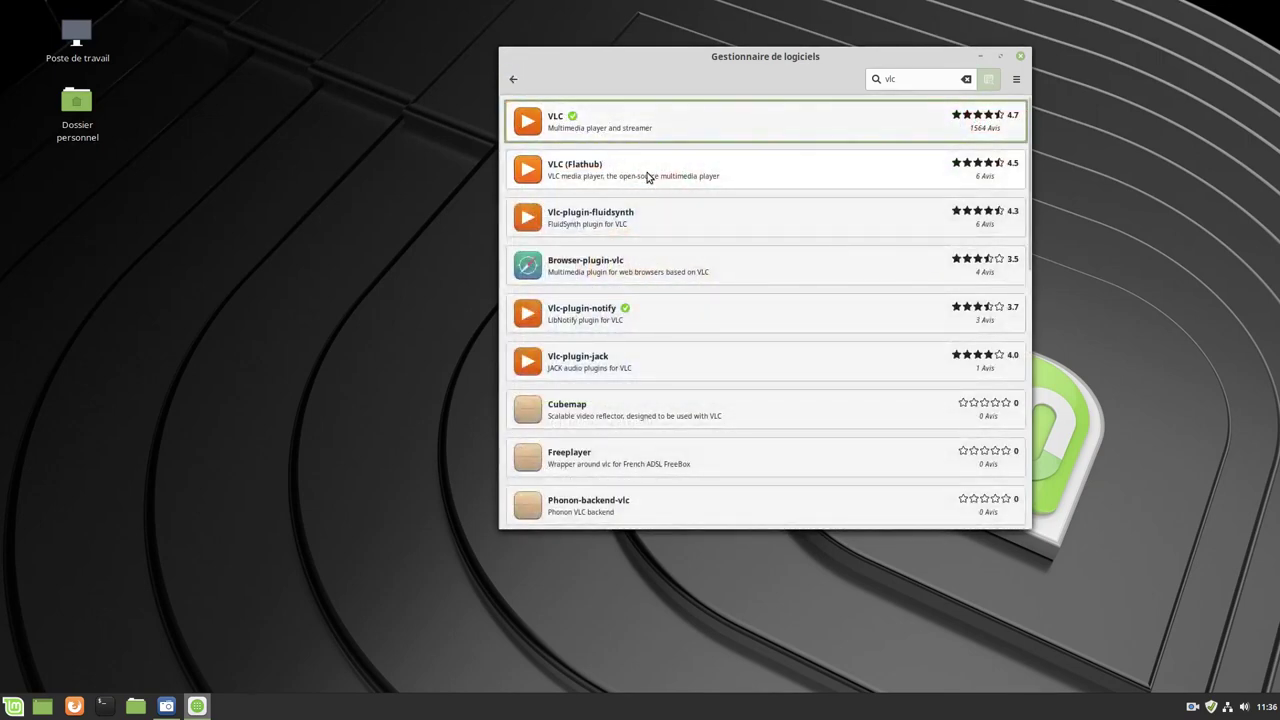
Examine the Flatpak version, size and reviews of VLC (Flathub), and return to the results
left_click(657, 177)
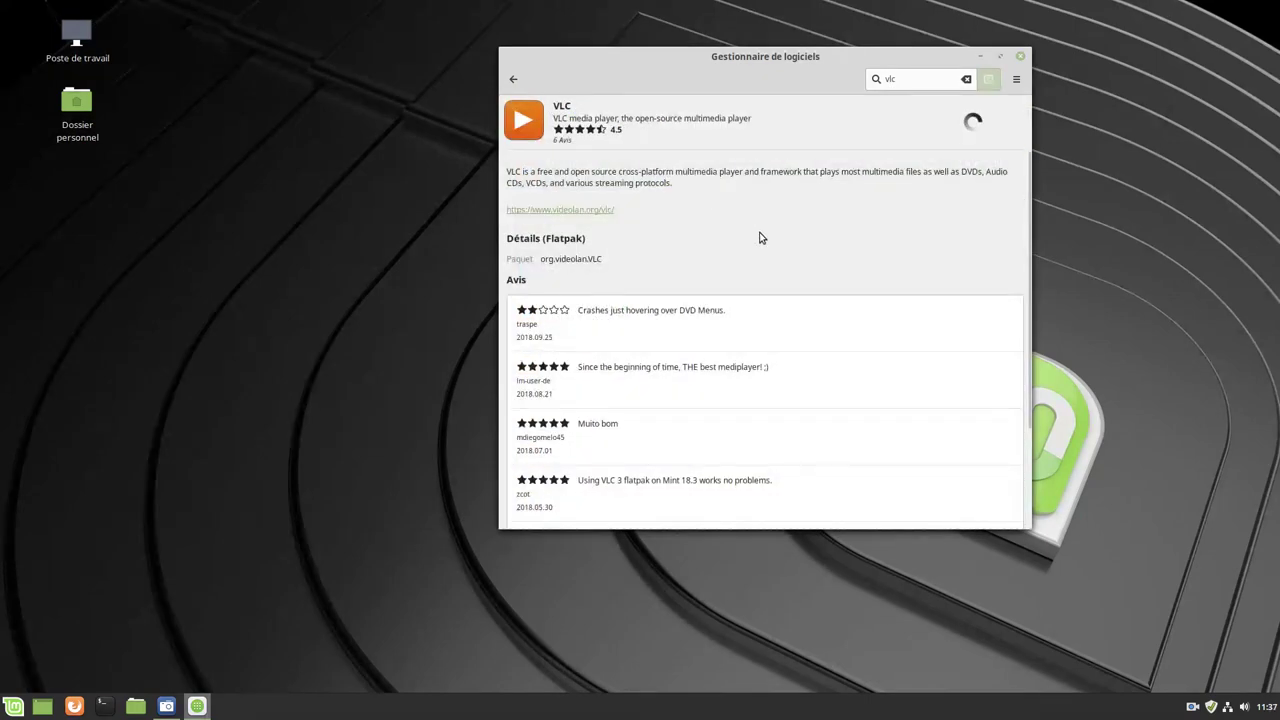
scroll(757, 241, "down", 4)
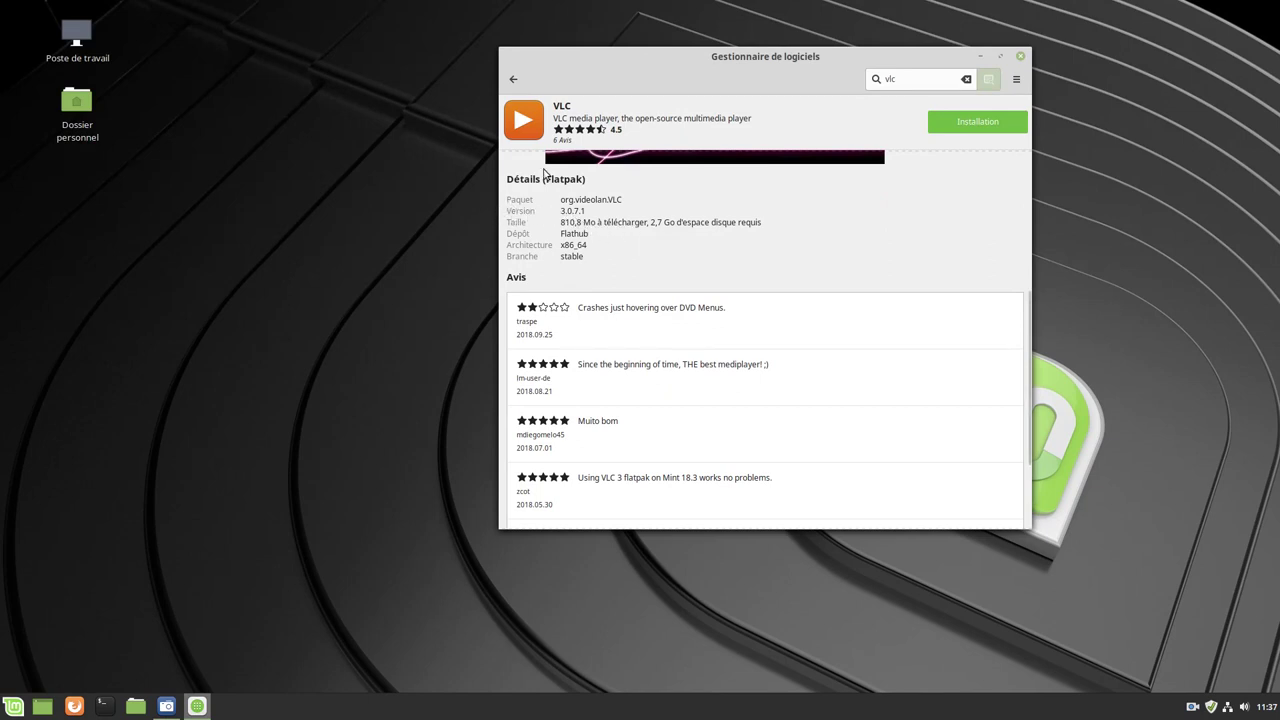
scroll(606, 218, "up", 1)
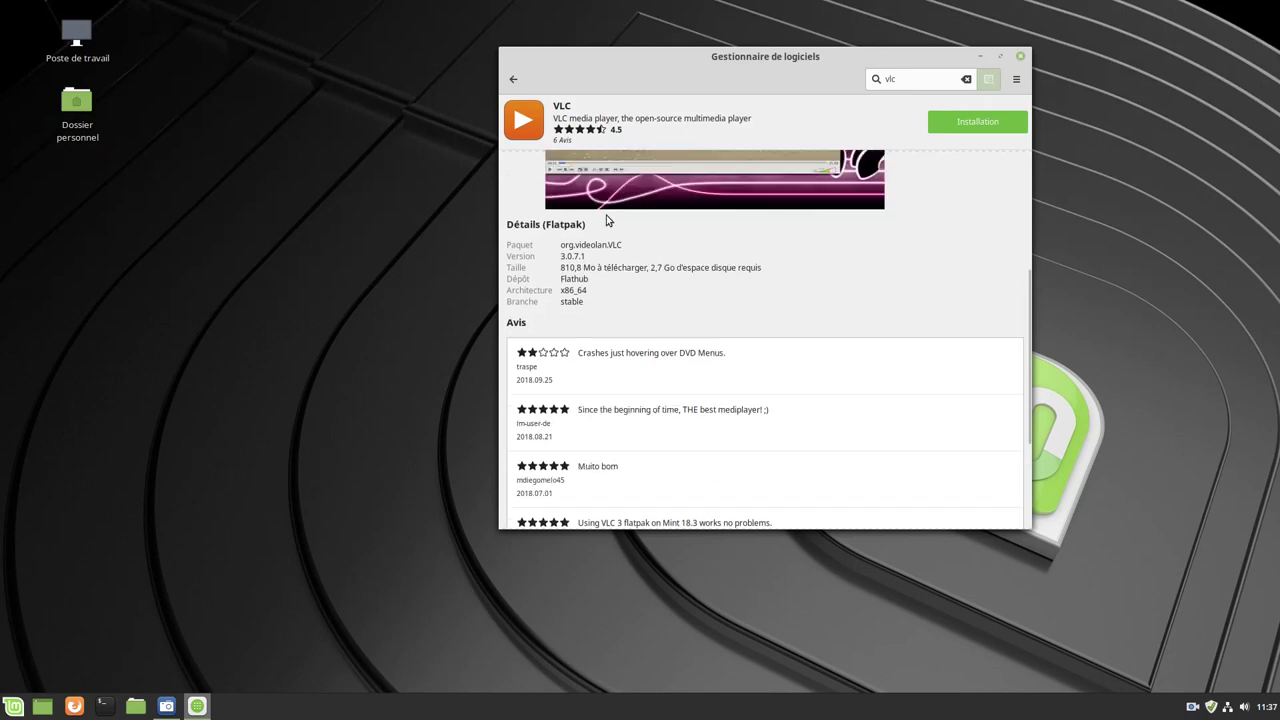
left_click(512, 82)
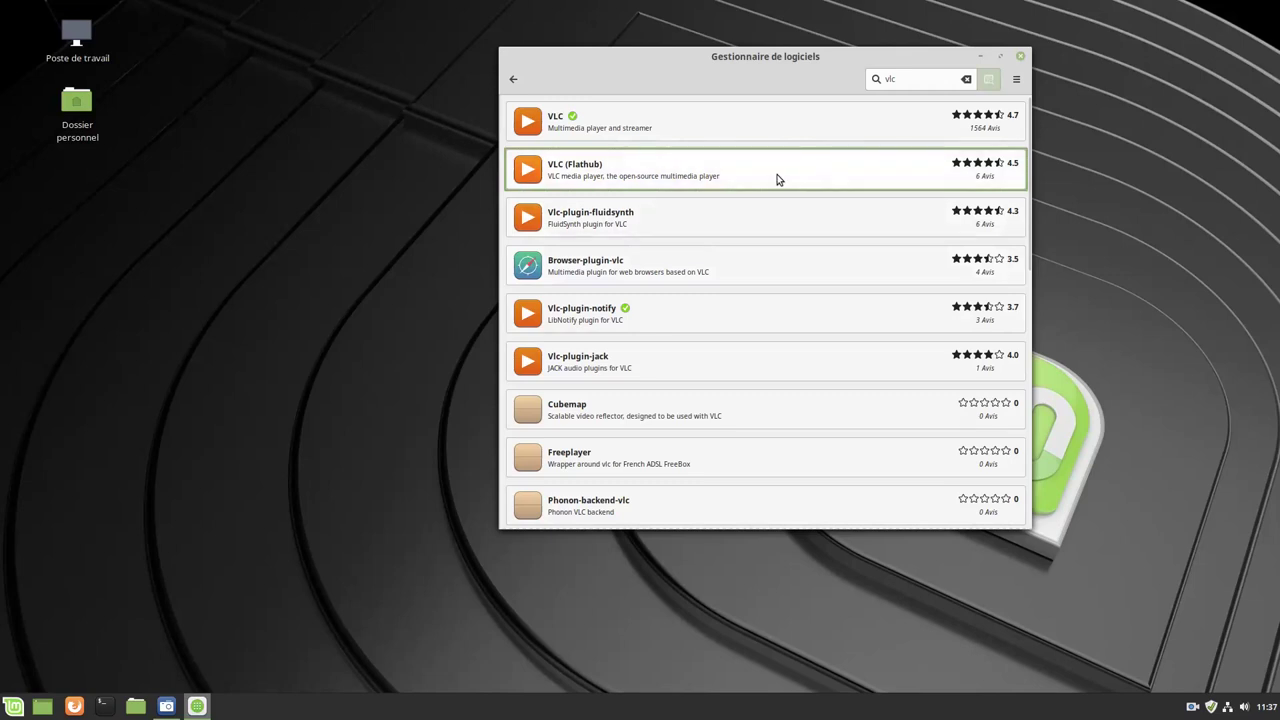
View the Software Manager's version information and close it
left_click(1016, 79)
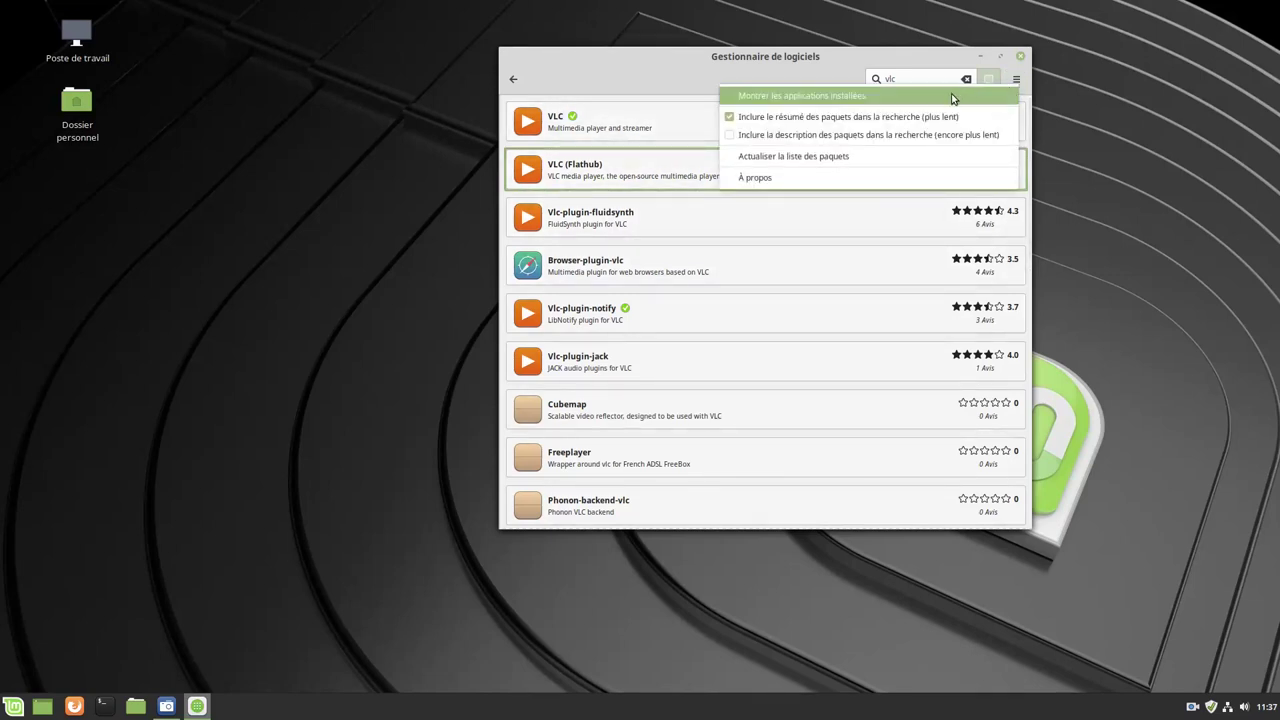
left_click(897, 177)
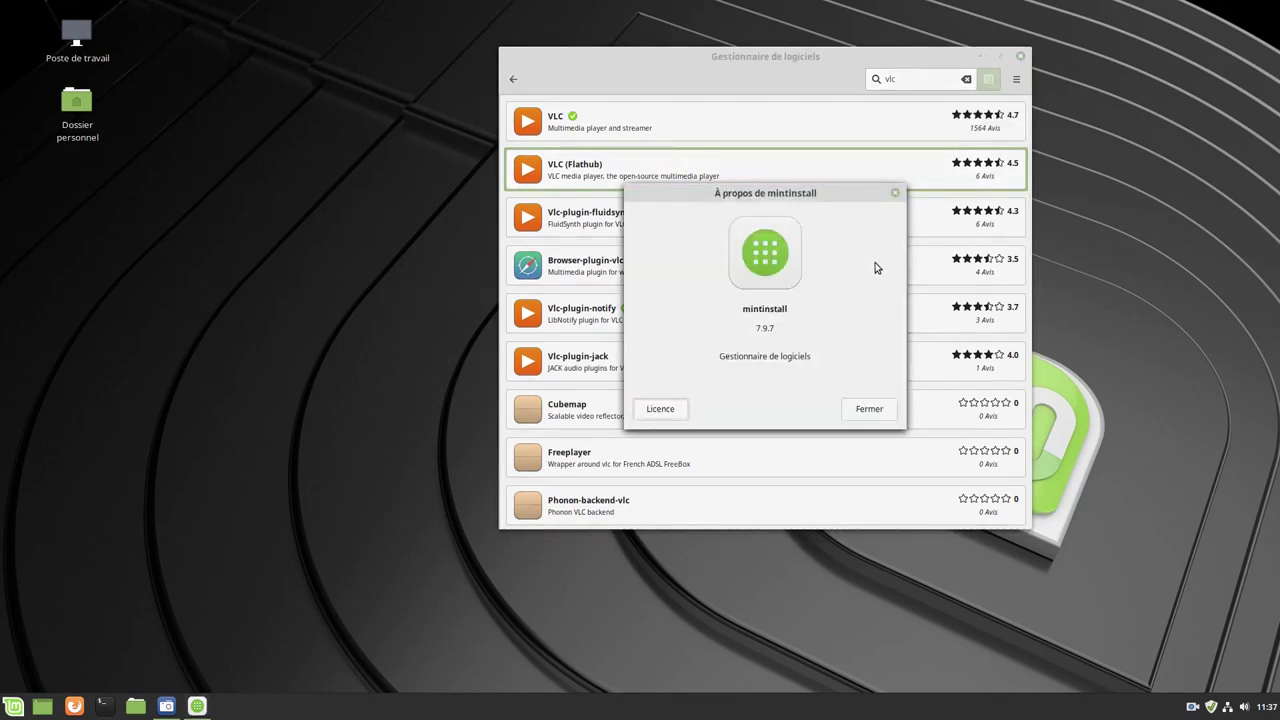
left_click(873, 409)
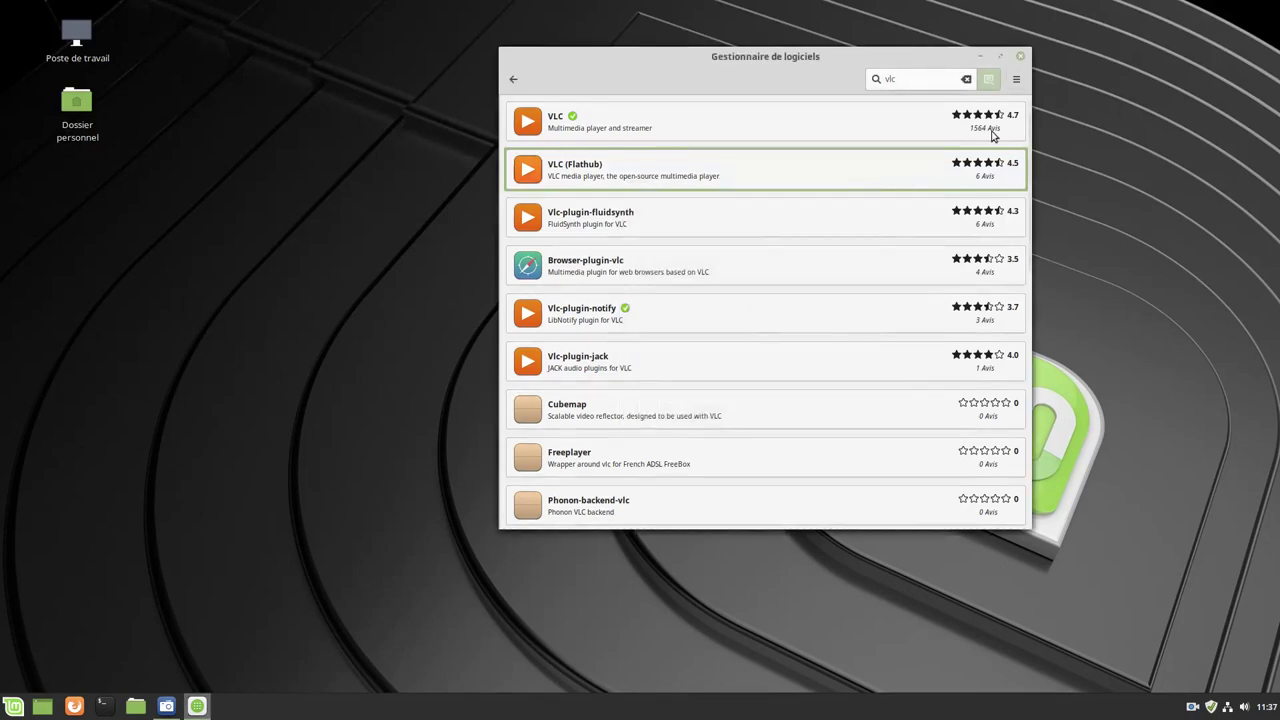
Check the Software Manager's search and package list options, and close the Software Manager
left_click(1016, 79)
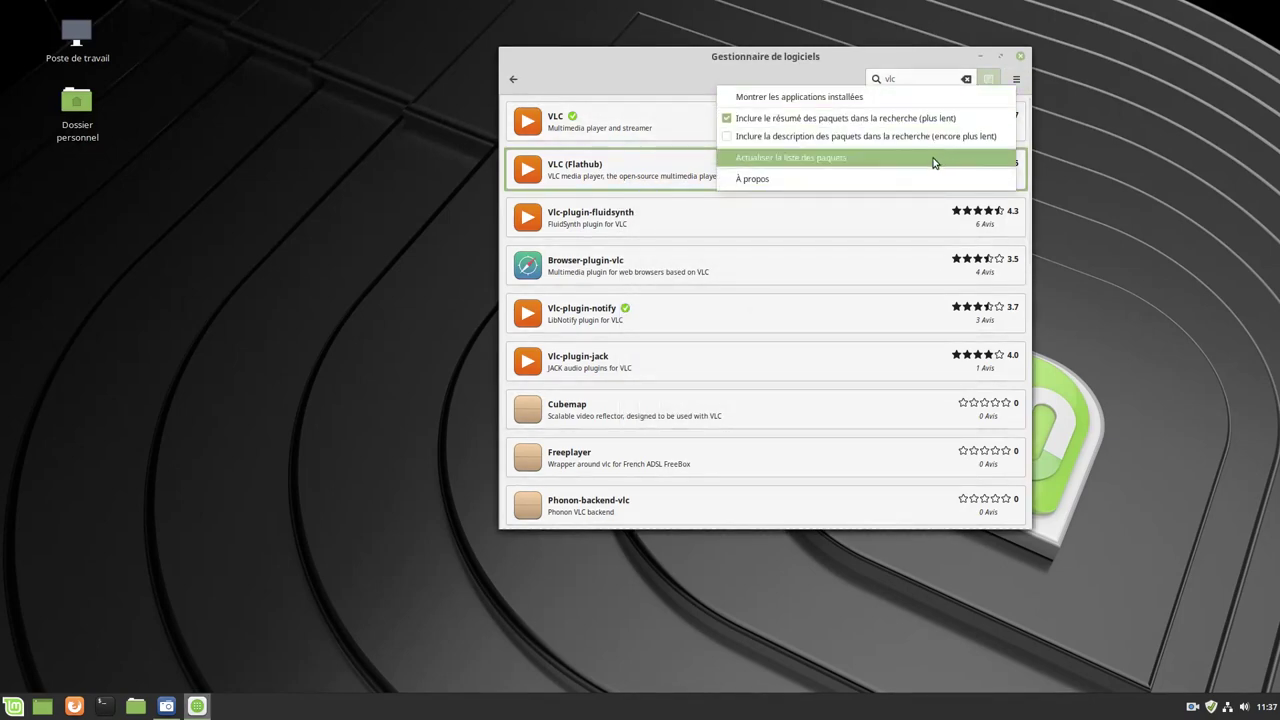
left_click(1016, 58)
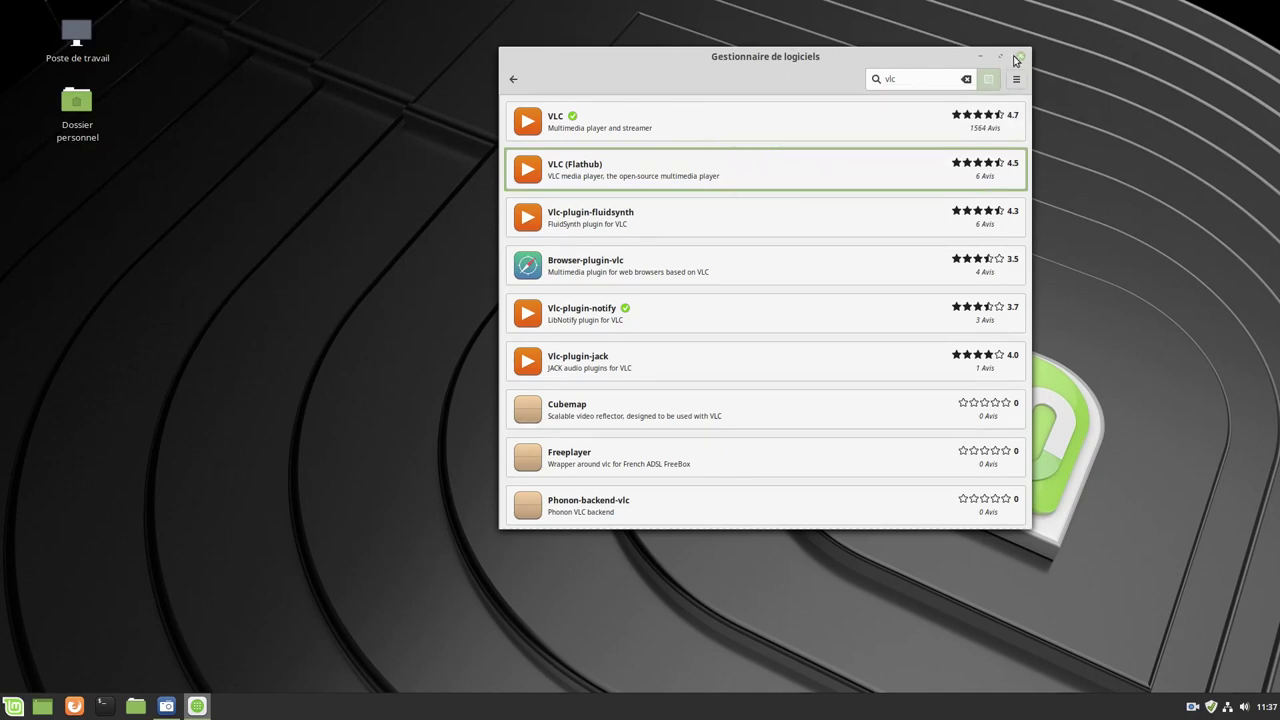
left_click(1018, 58)
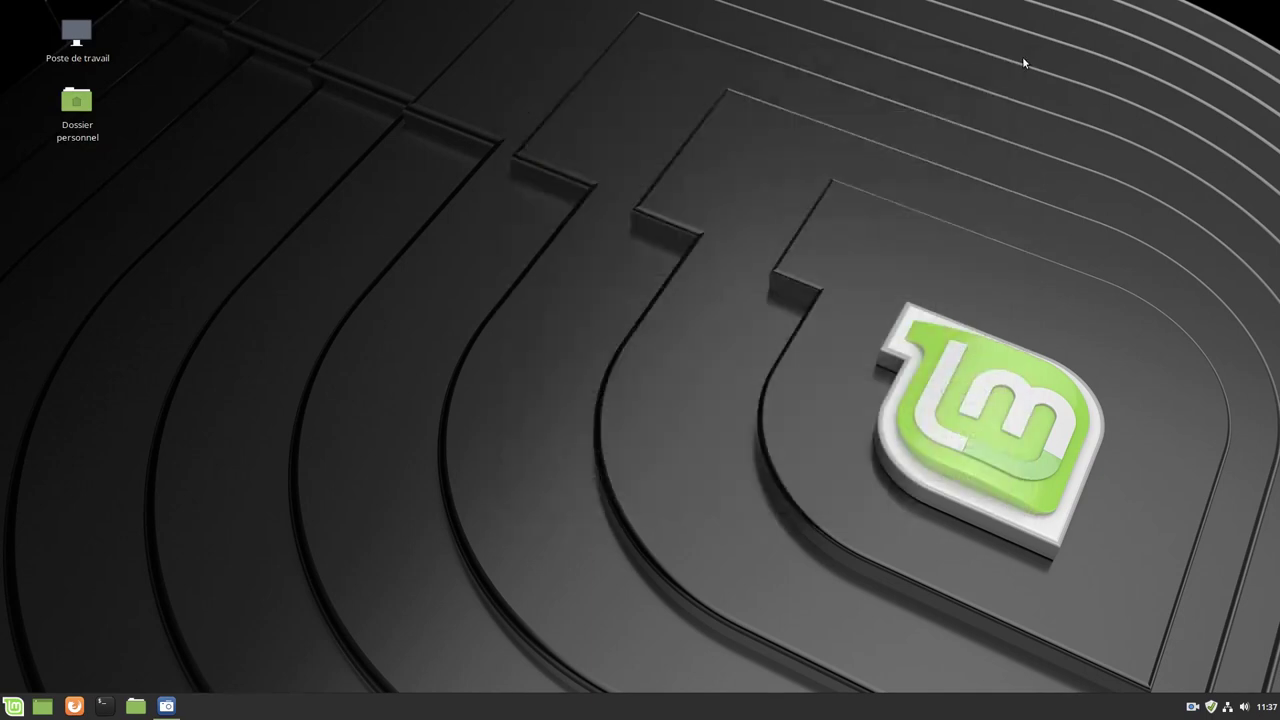
Open the Update Manager and view its list of keyboard shortcuts, closing the list when done
left_click(1212, 707)
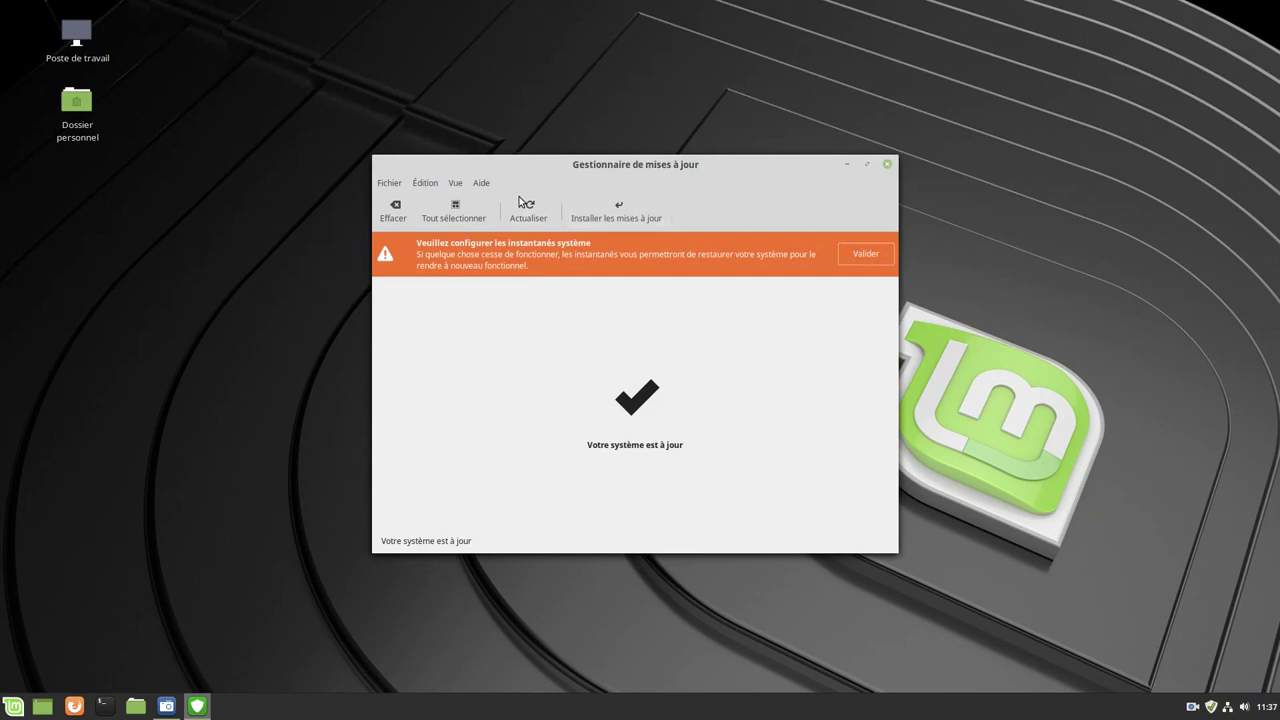
left_click(454, 184)
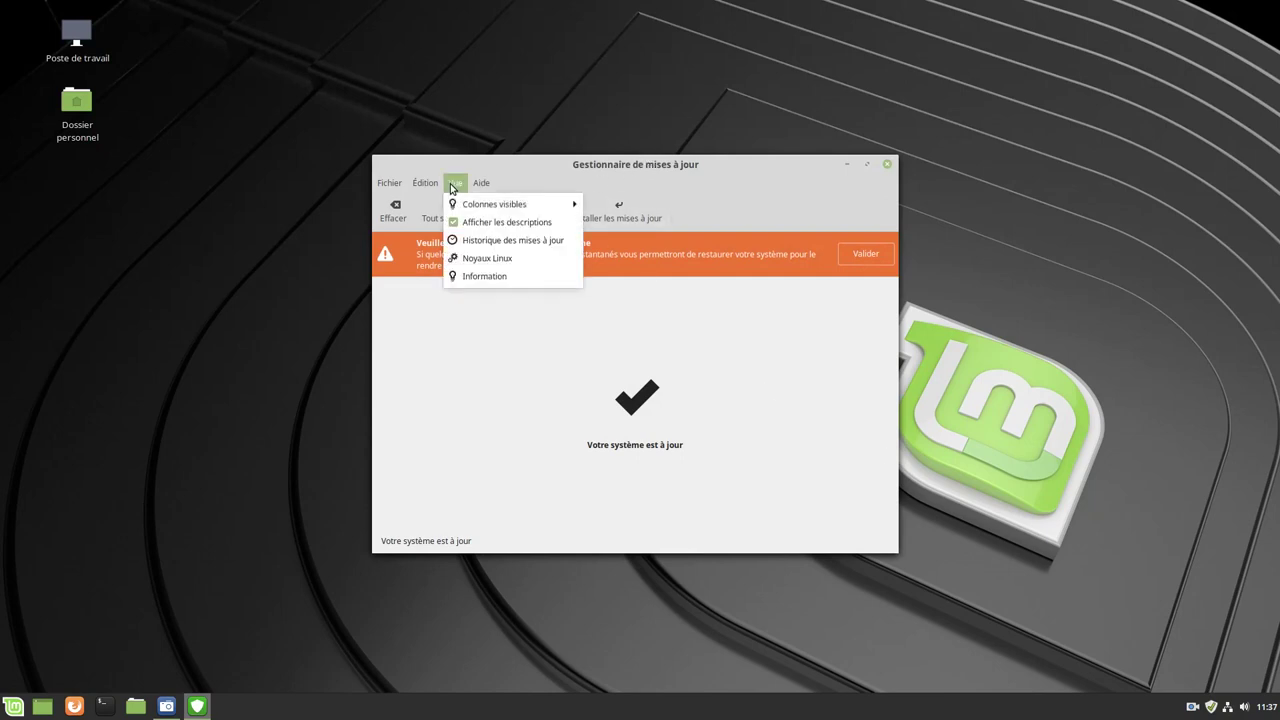
mouse_move(488, 183)
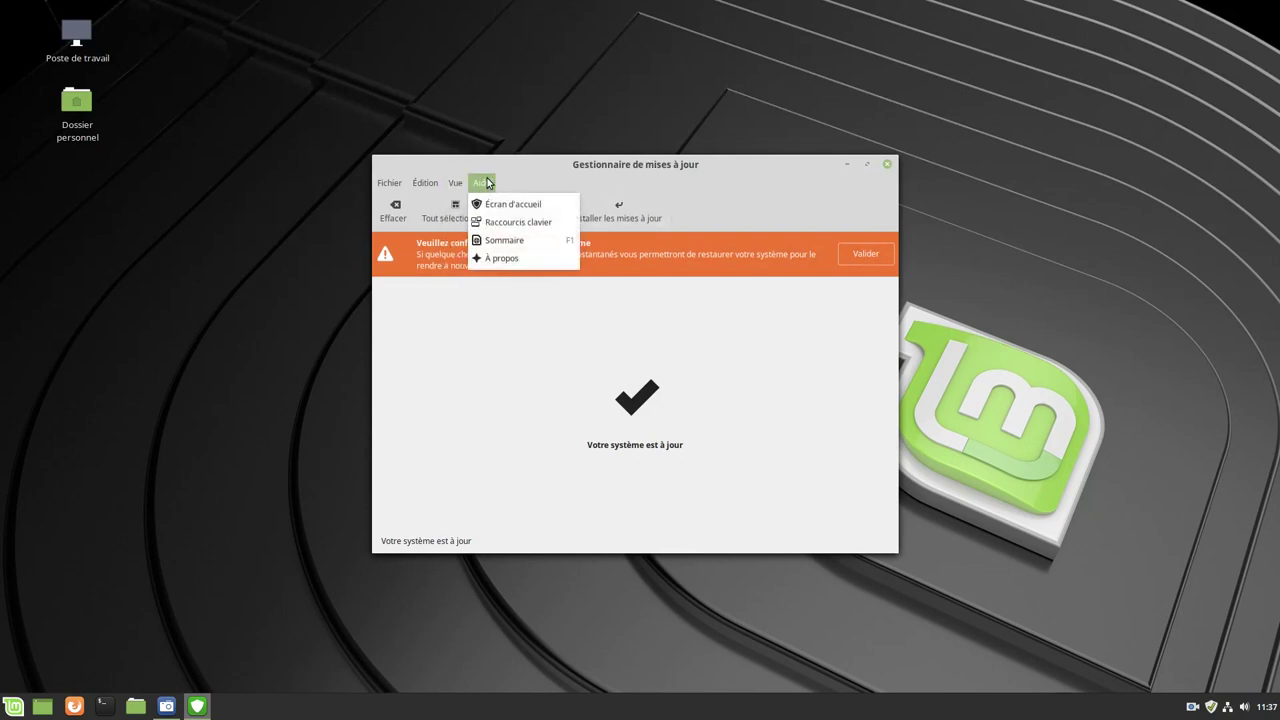
left_click(520, 222)
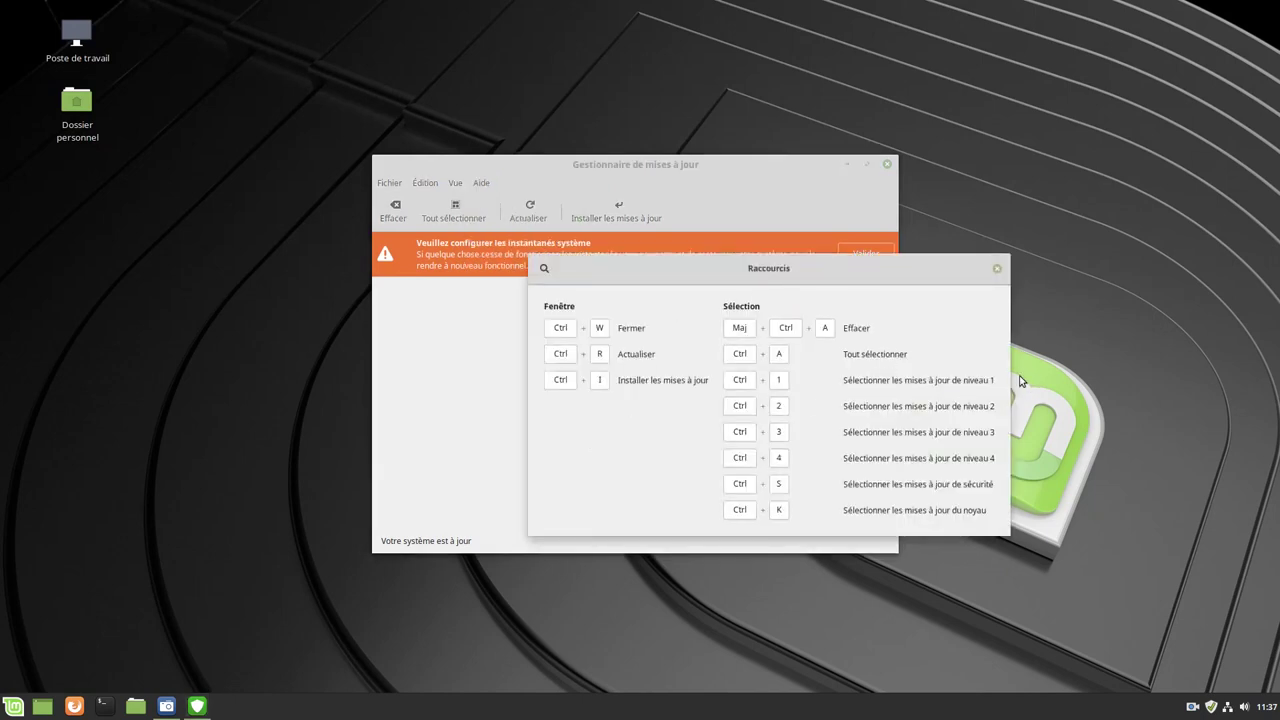
left_click(998, 270)
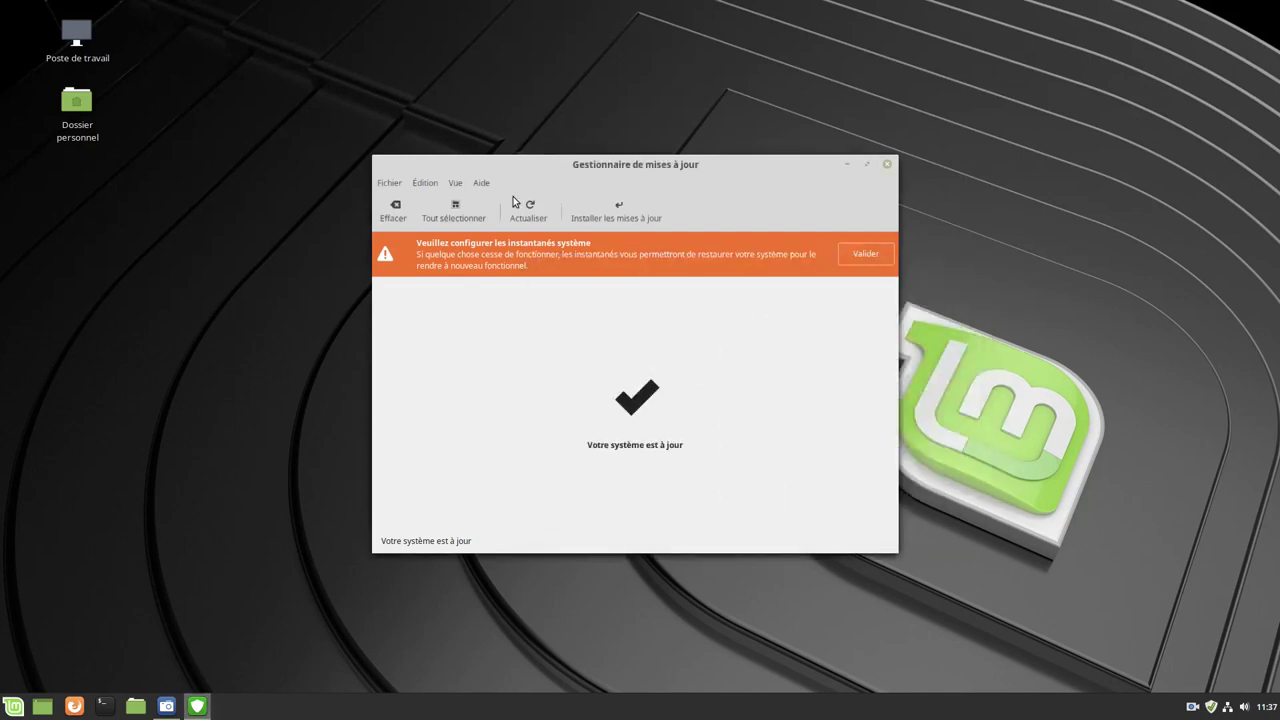
View the Update Manager's process information and log, and close the log window
left_click(479, 182)
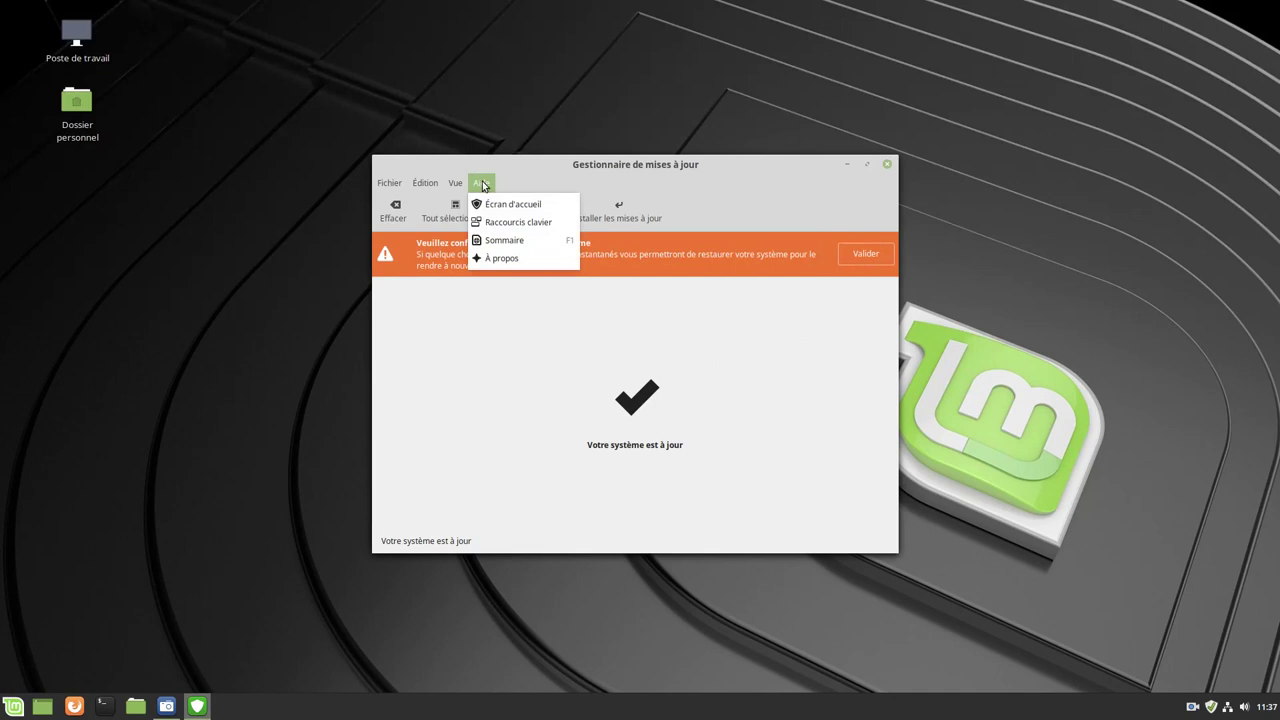
mouse_move(453, 189)
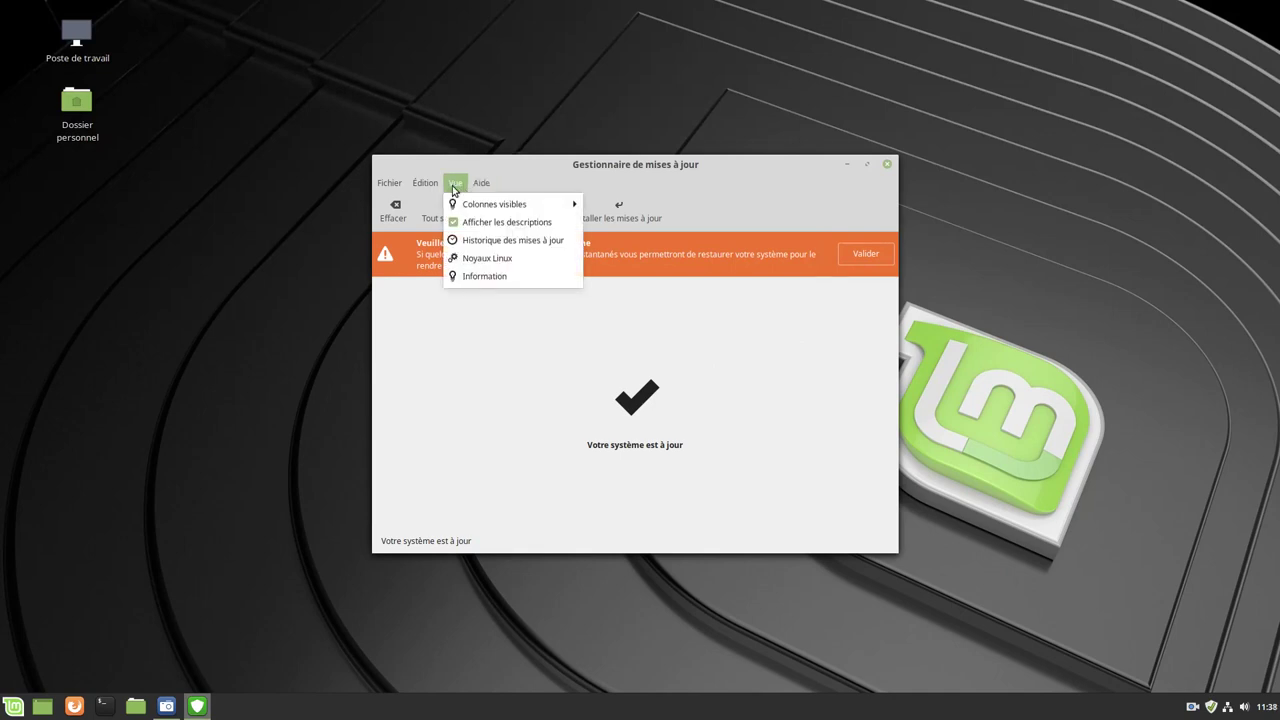
left_click(472, 277)
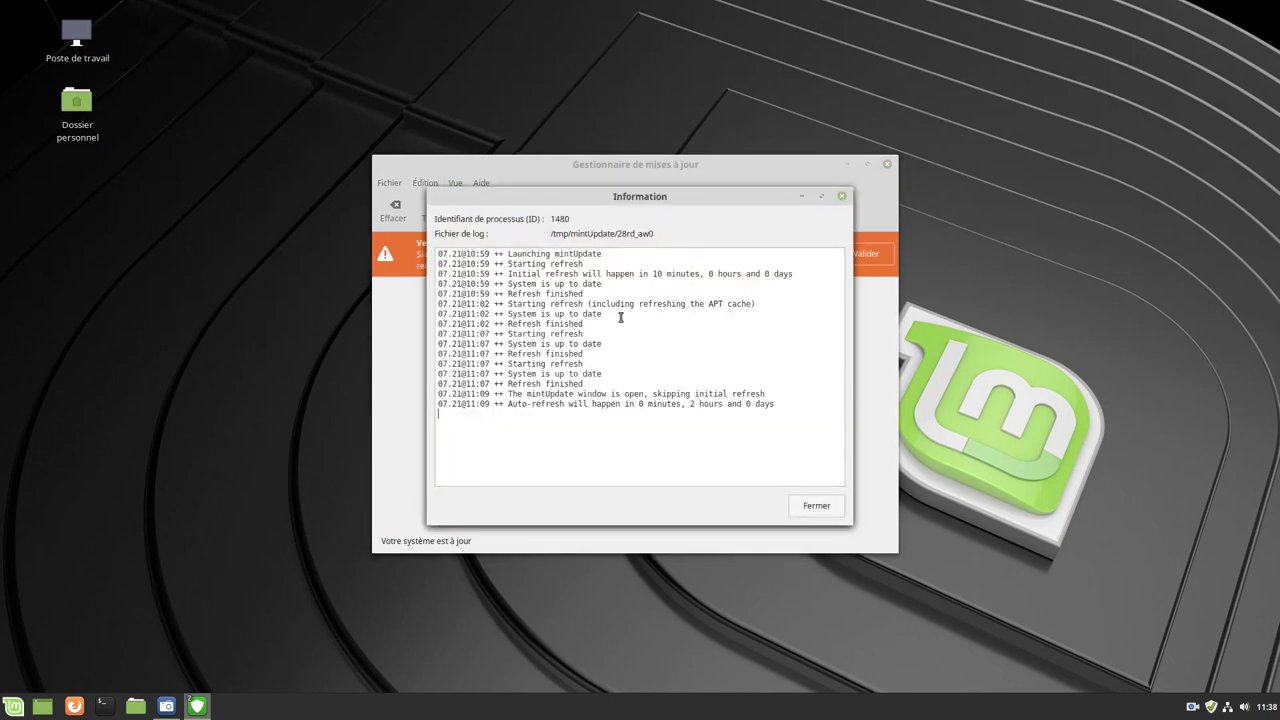
left_click(818, 507)
Review the Update Manager's help, view and editing options, and close the Update Manager
left_click(489, 186)
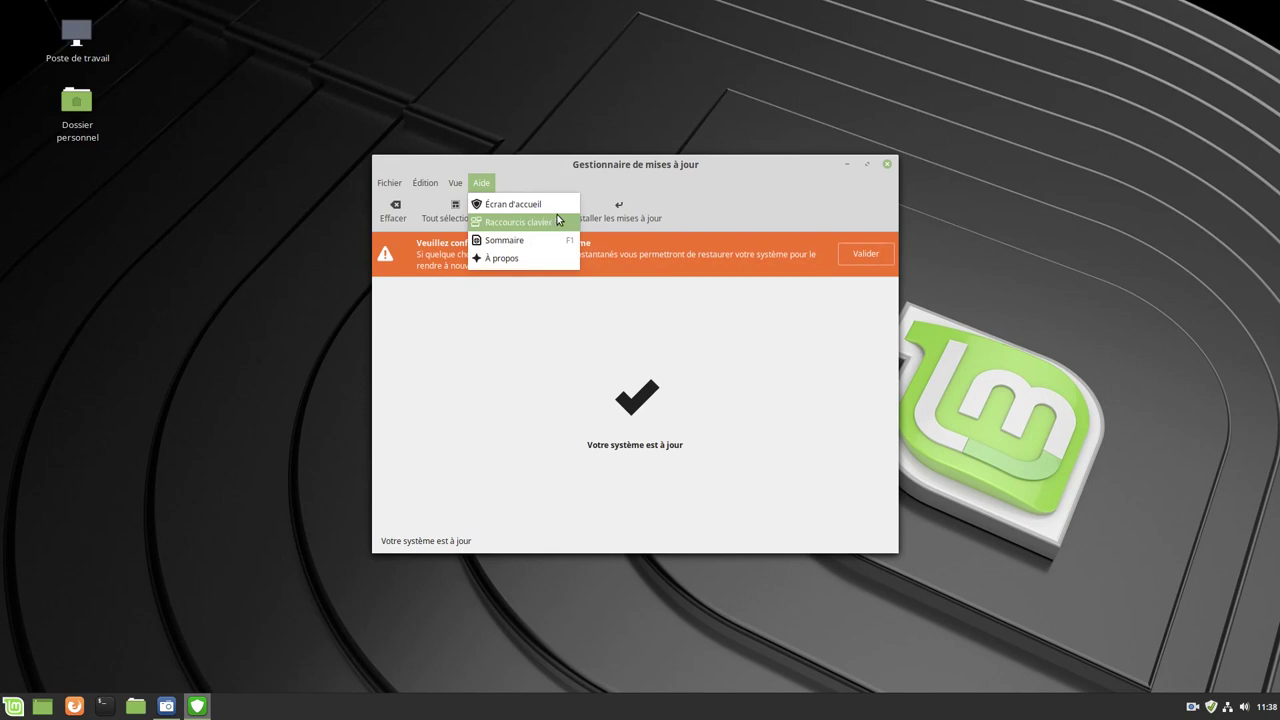
mouse_move(455, 183)
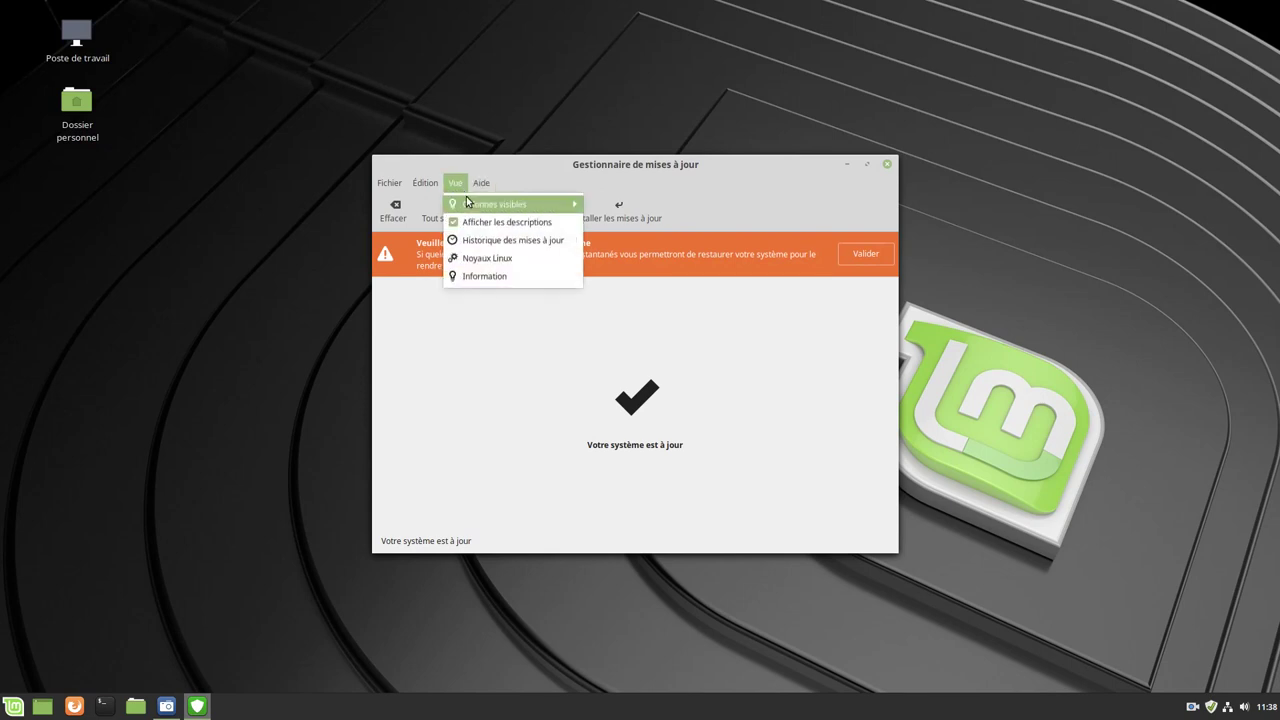
mouse_move(470, 204)
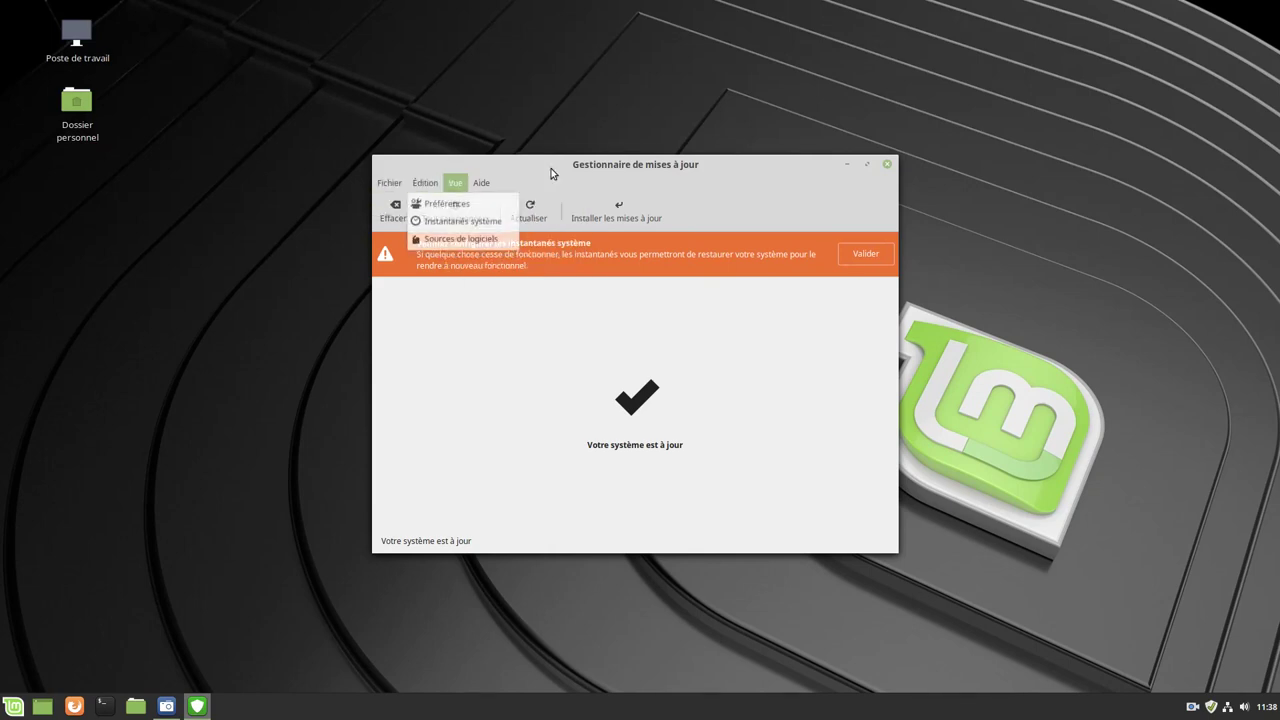
left_click(873, 170)
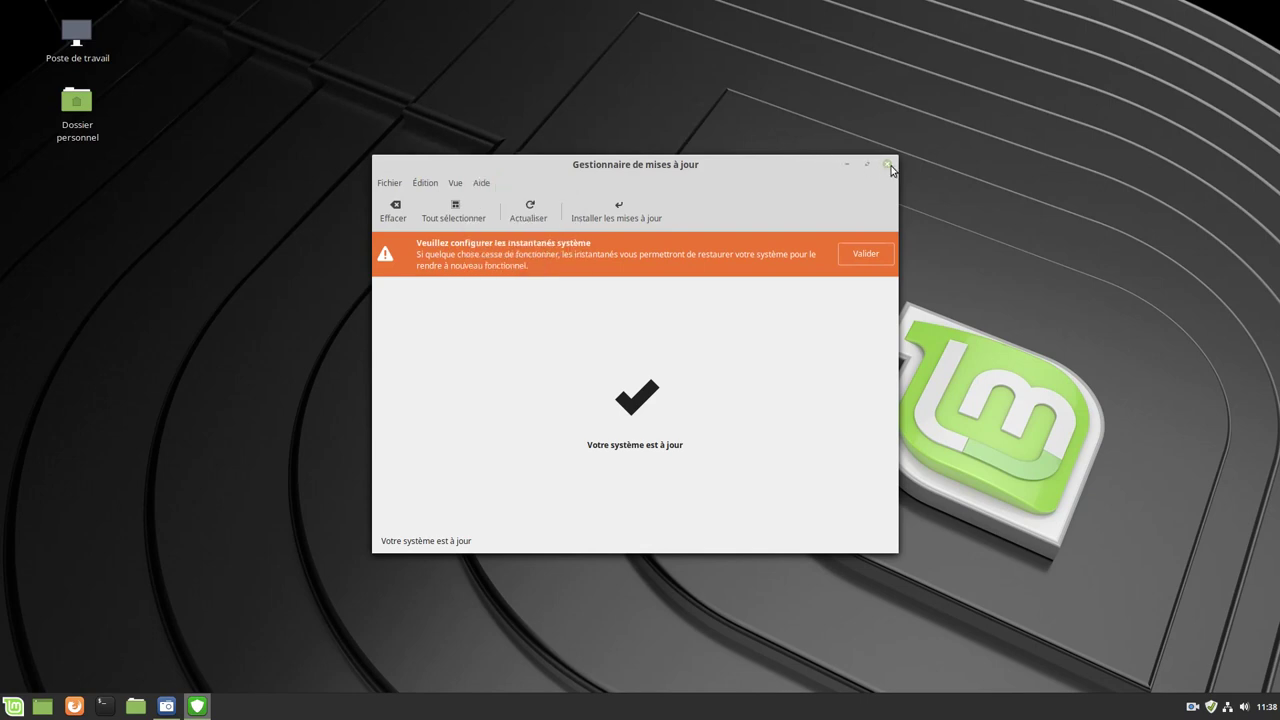
left_click(887, 165)
Reopen the Software Manager, display the list of installed applications, and close it
left_click(13, 706)
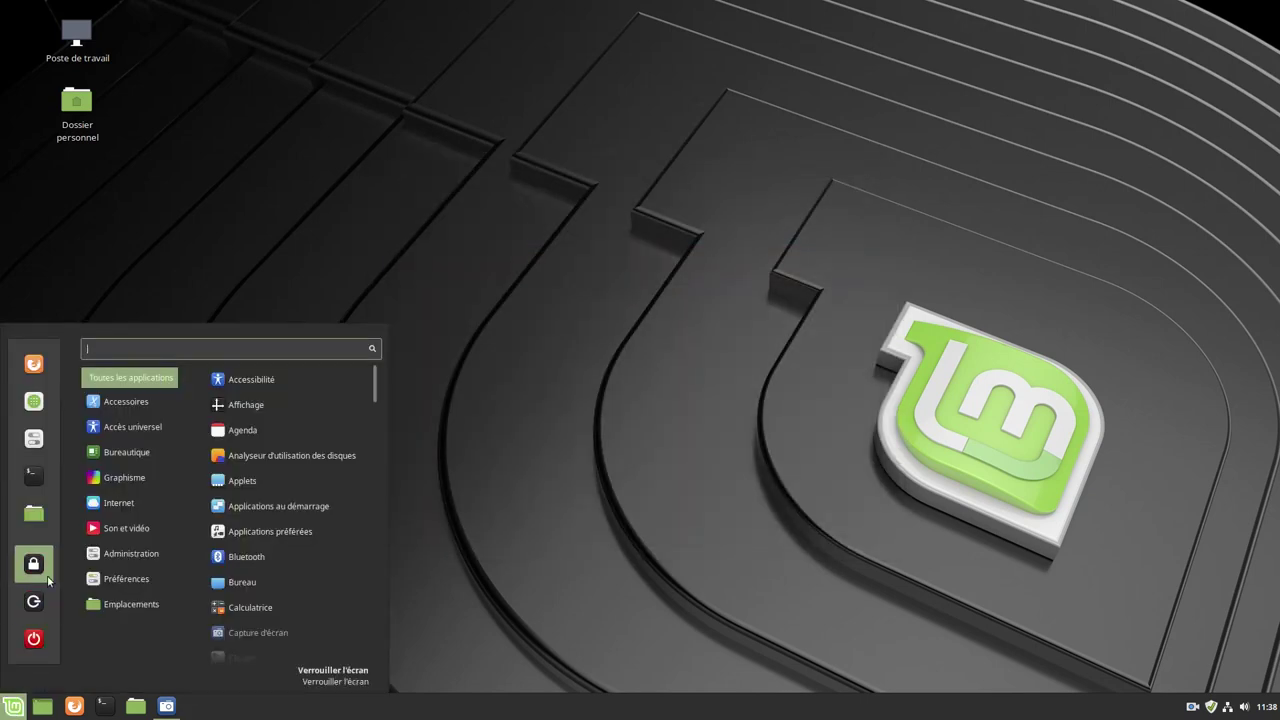
left_click(34, 402)
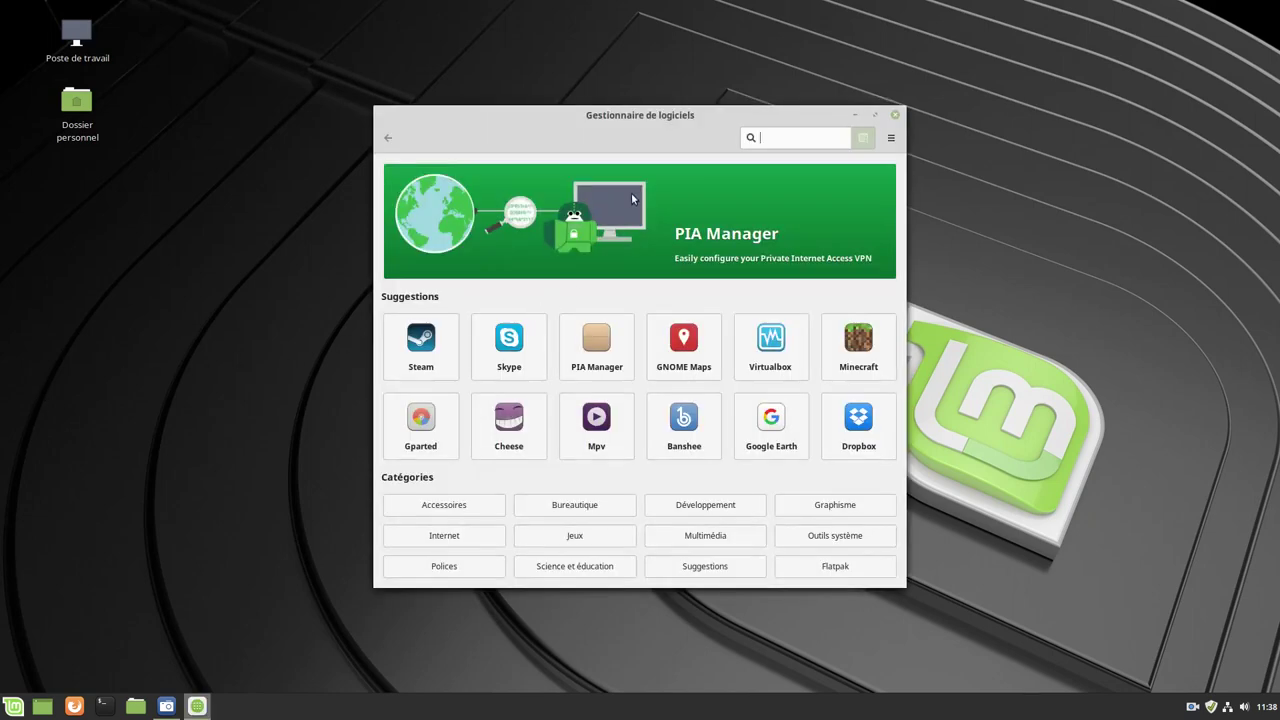
left_click(891, 139)
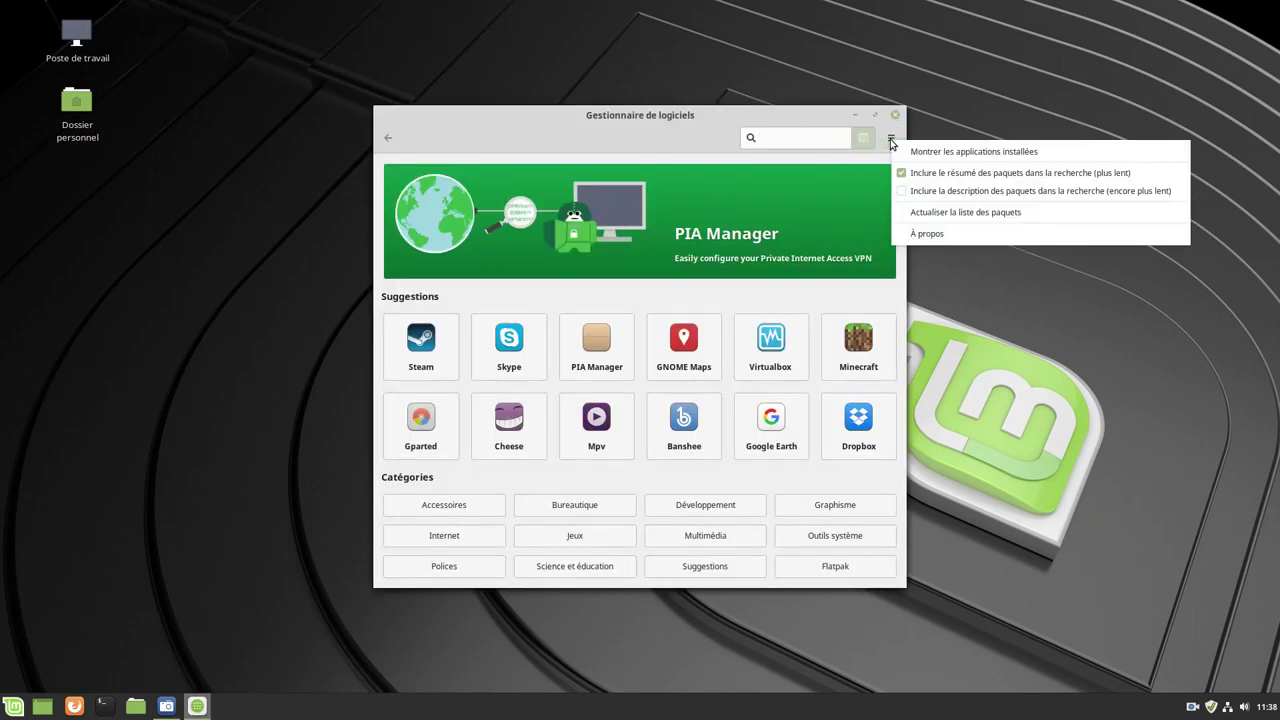
left_click(1001, 155)
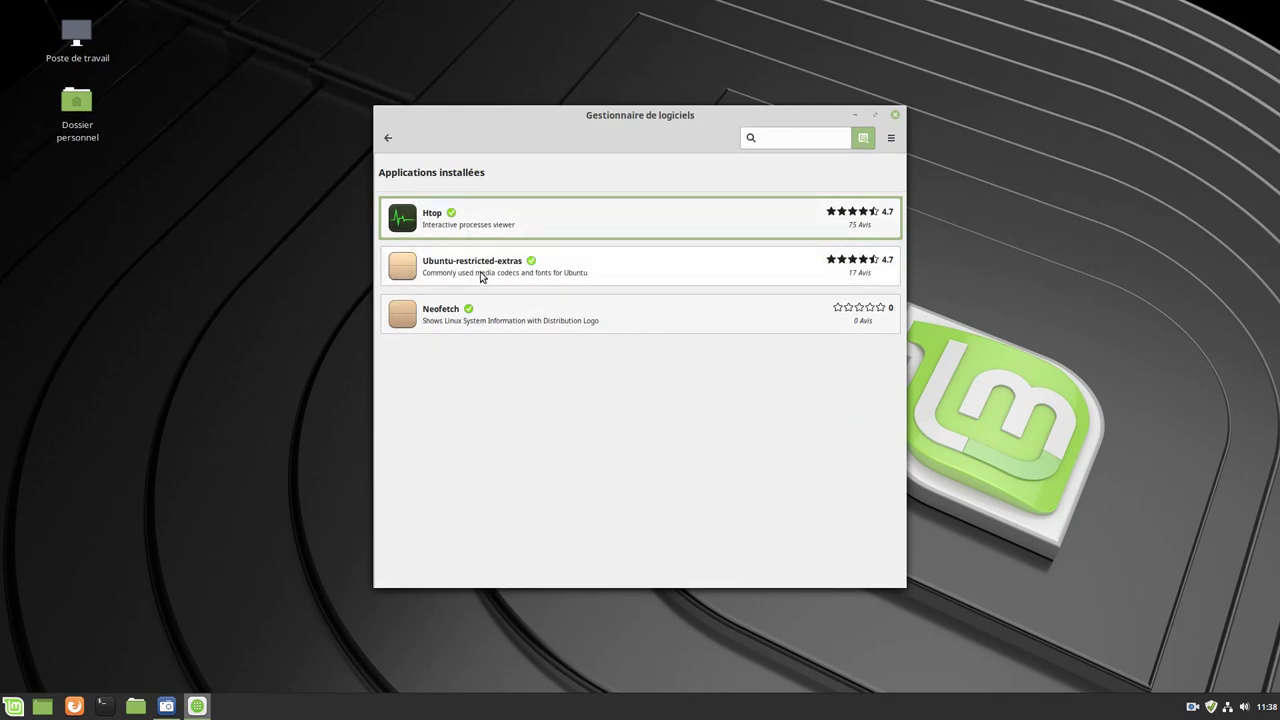
left_click(896, 116)
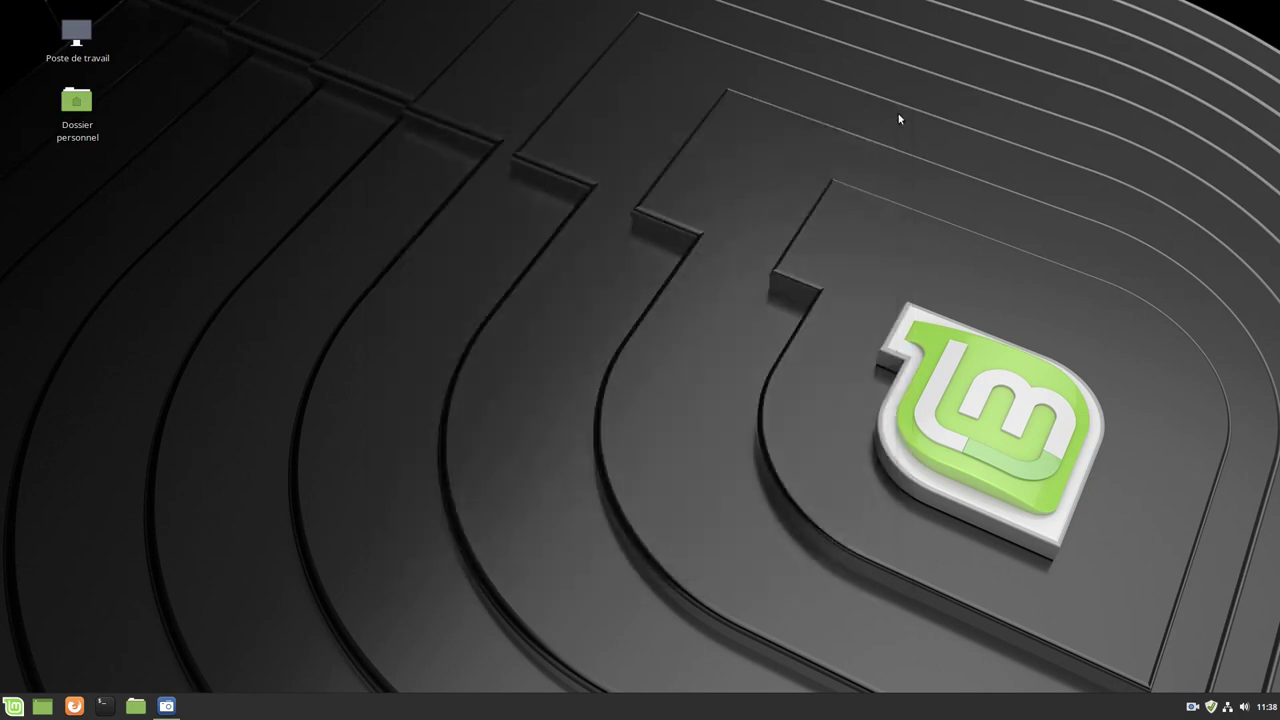
Browse the Tara and Tessa wallpaper collections, set Tessa's Fields image as the desktop background, and close the wallpaper settings
right_click(431, 198)
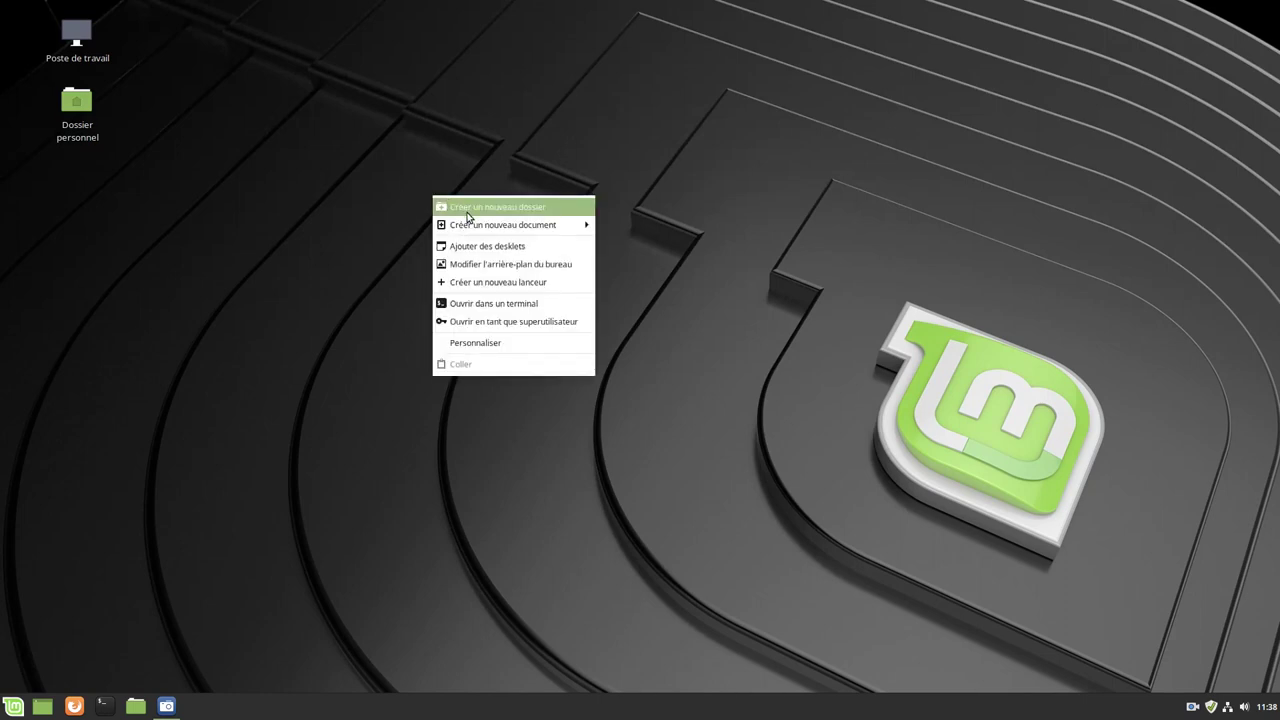
left_click(509, 266)
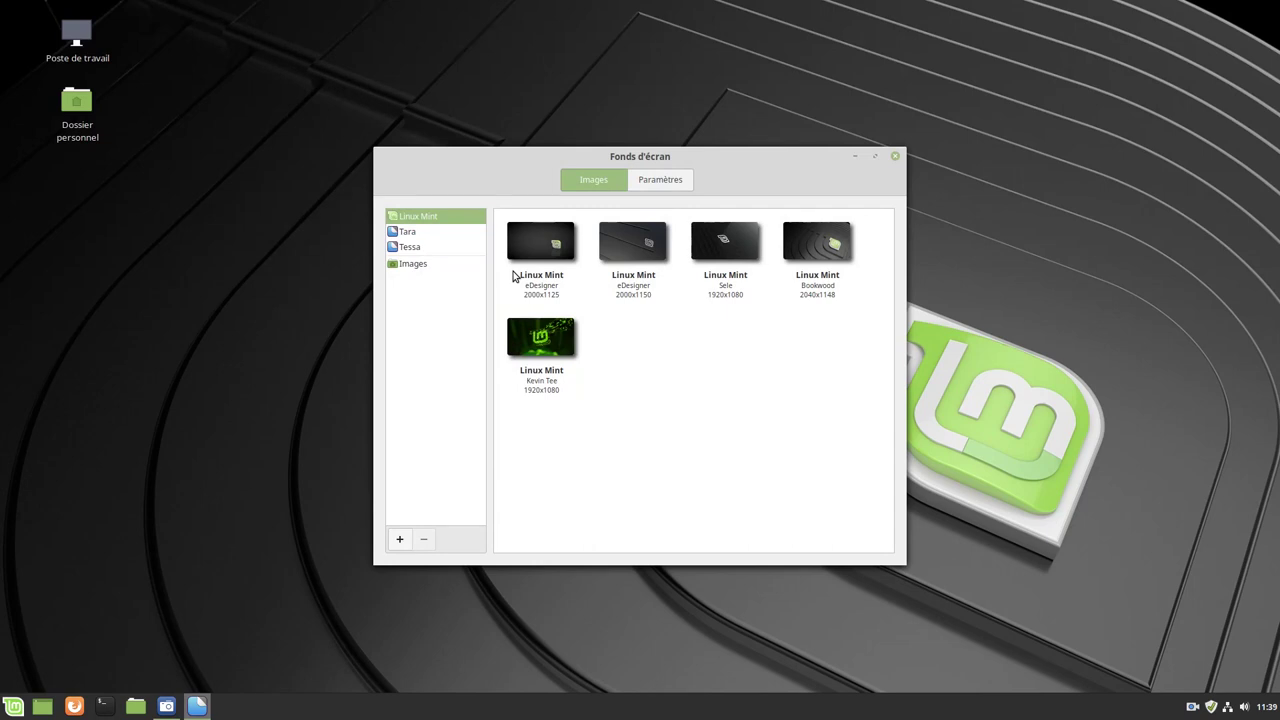
left_click(406, 233)
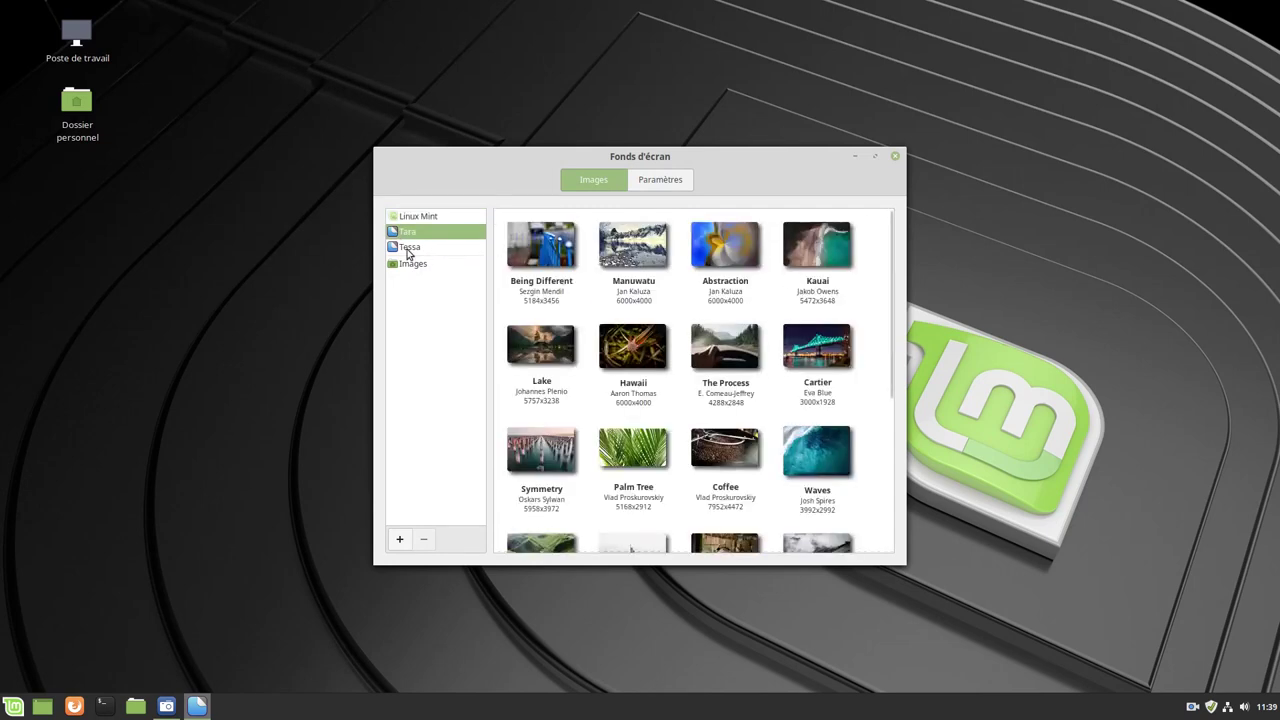
left_click(408, 250)
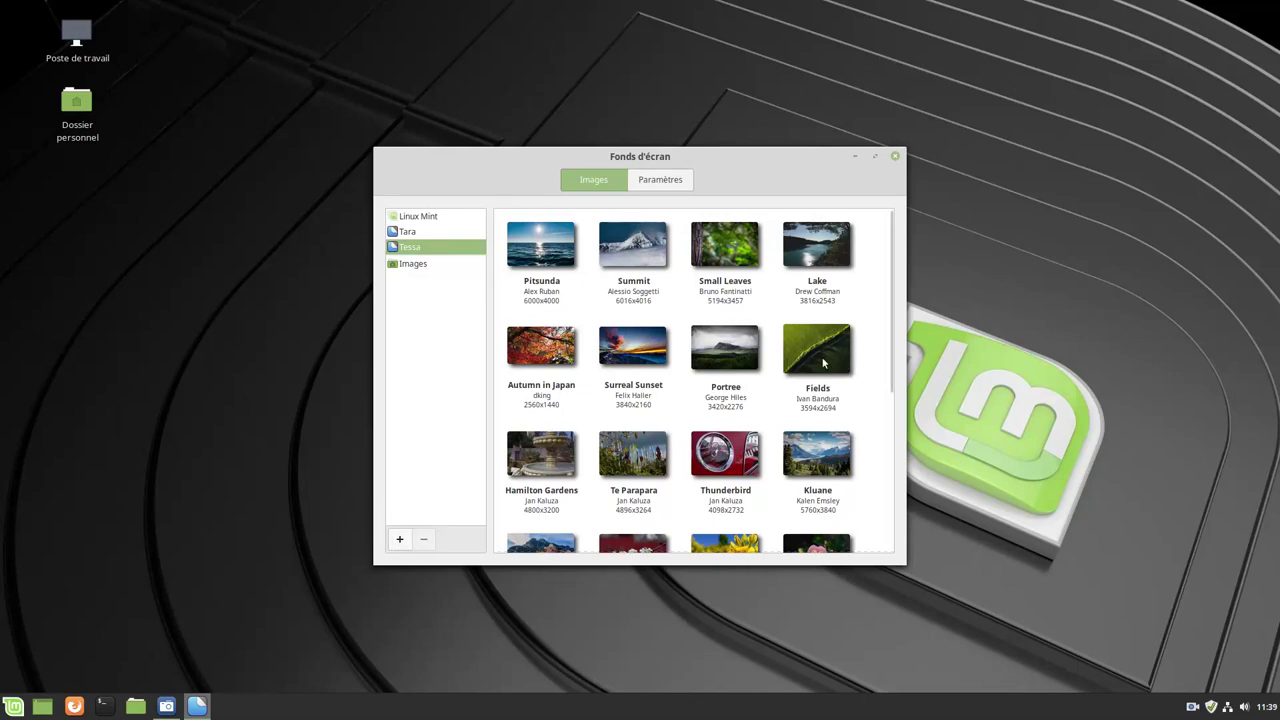
left_click(843, 240)
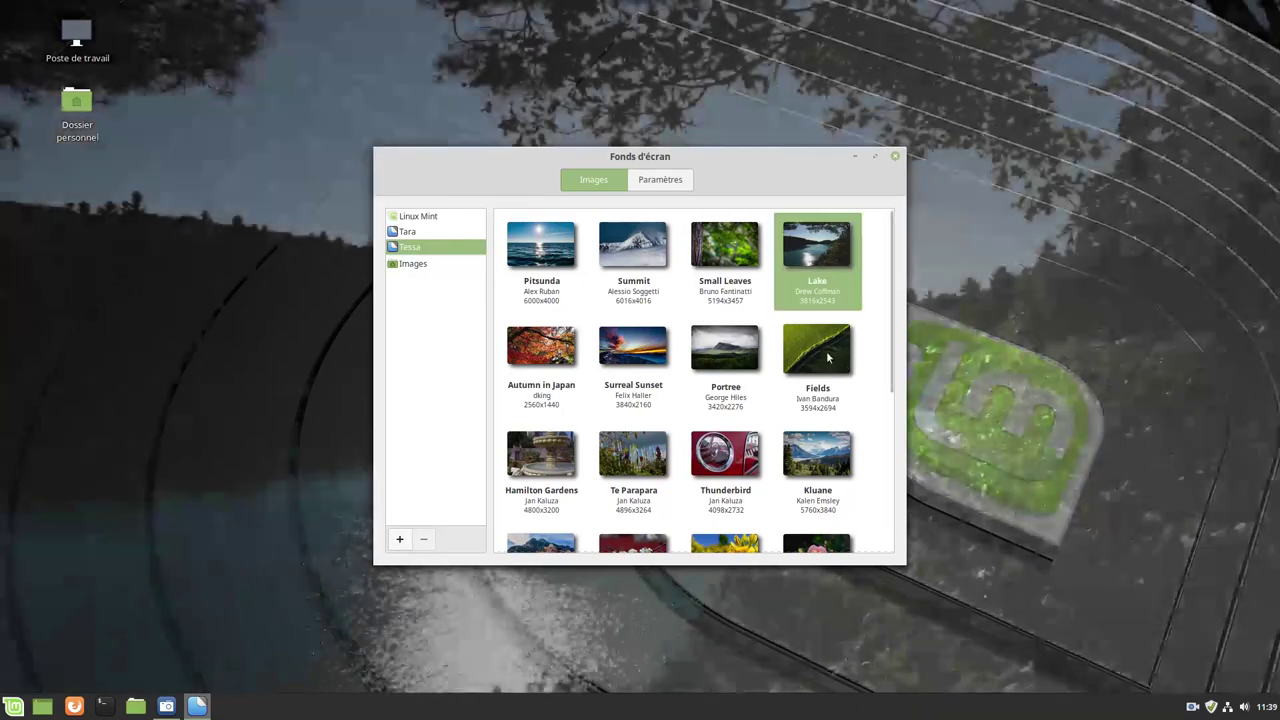
left_click(822, 352)
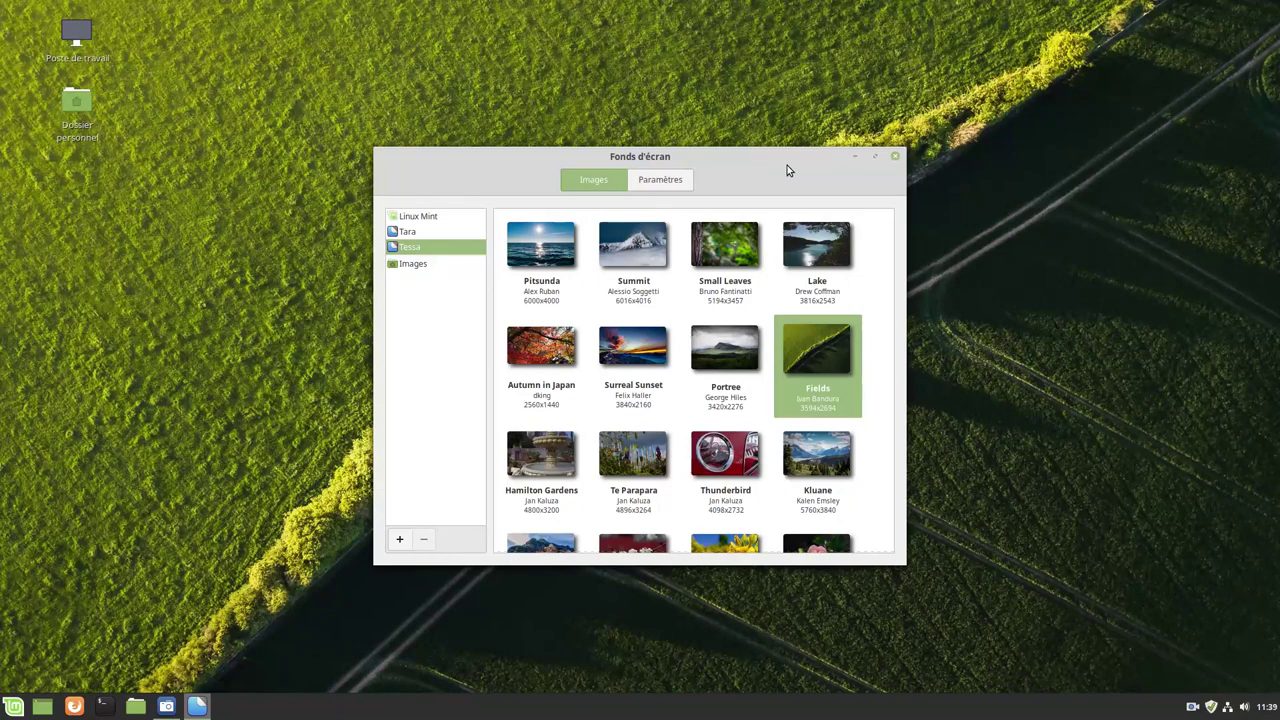
left_click(666, 188)
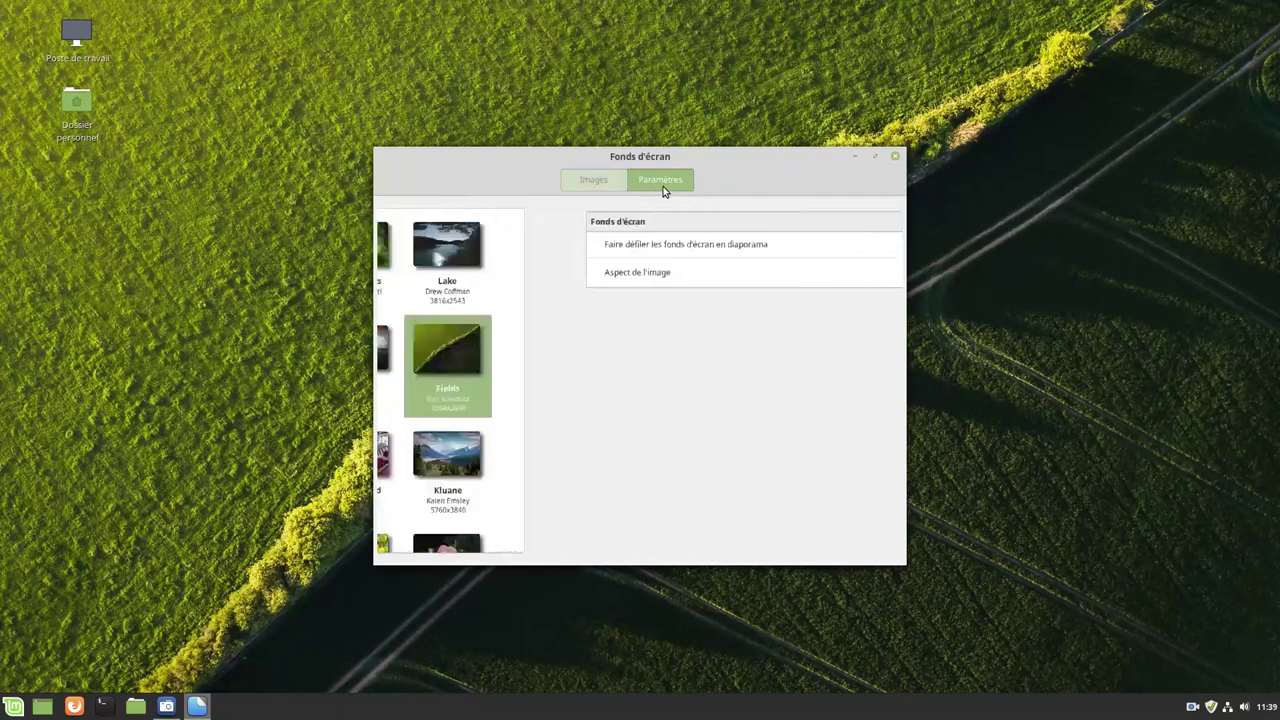
left_click(894, 156)
Open the System Settings, examine the desktop effects and their customization page, and return to the overview
left_click(11, 707)
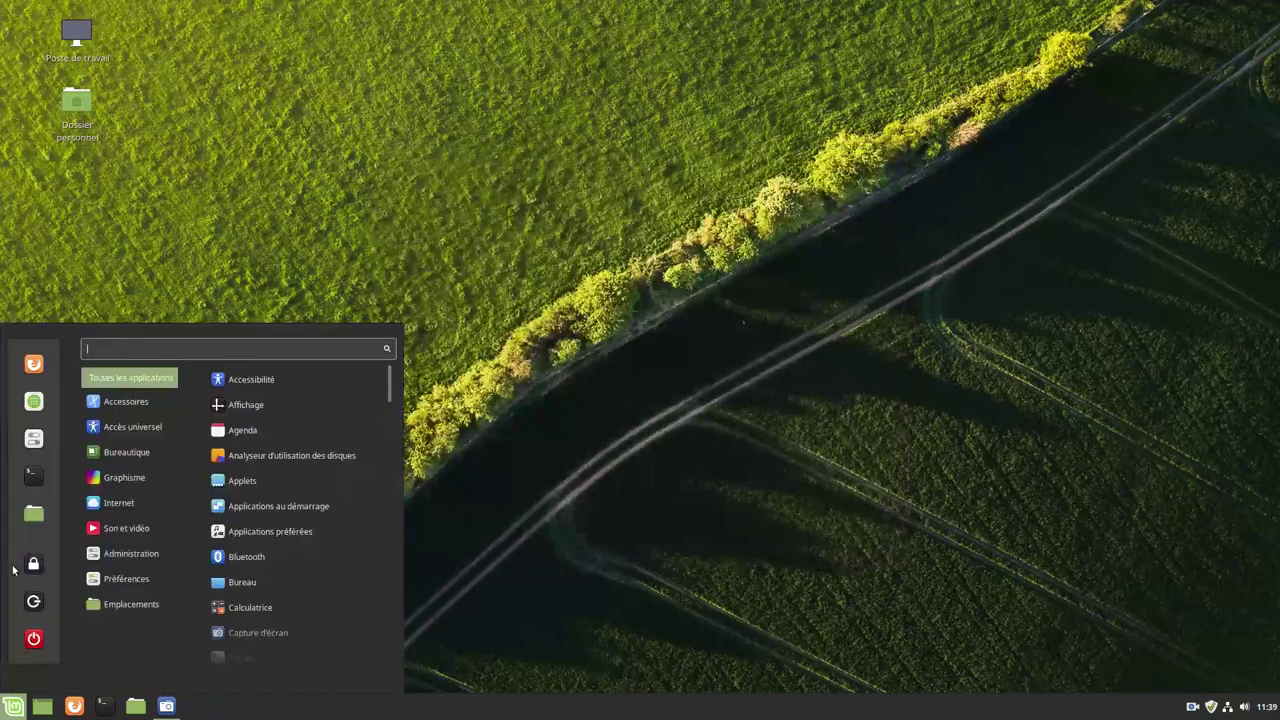
left_click(32, 448)
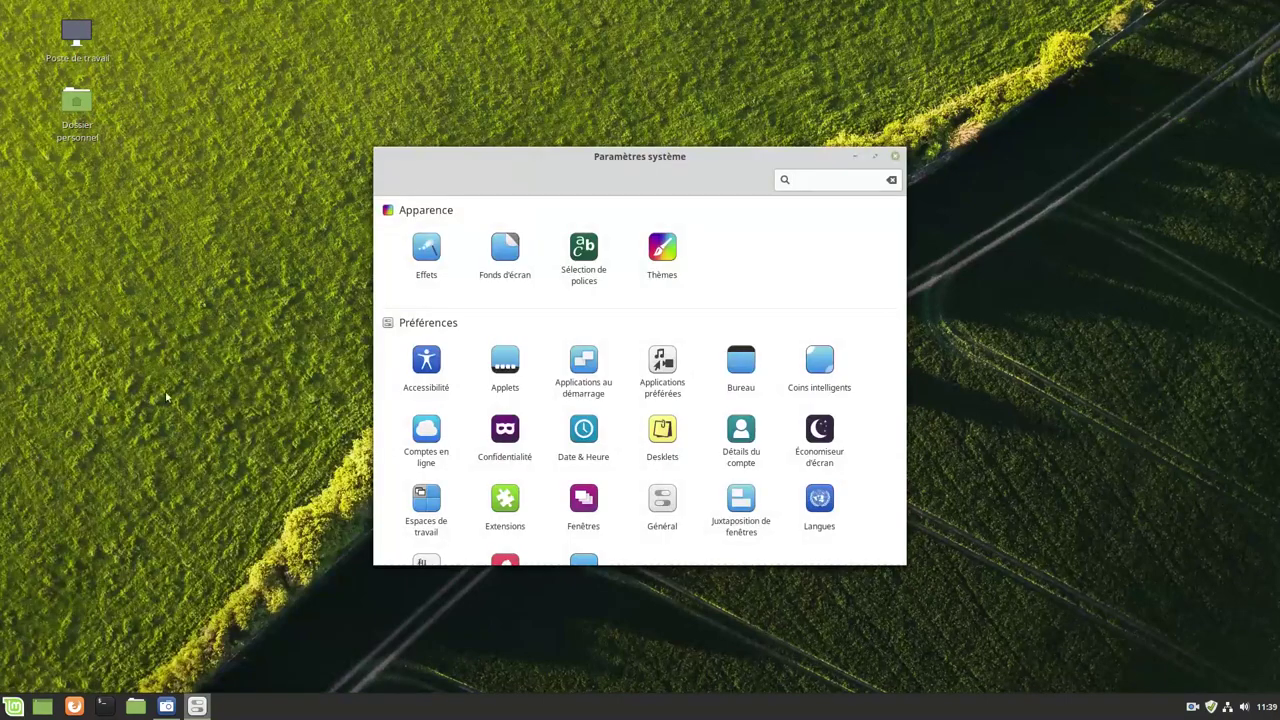
left_click(437, 255)
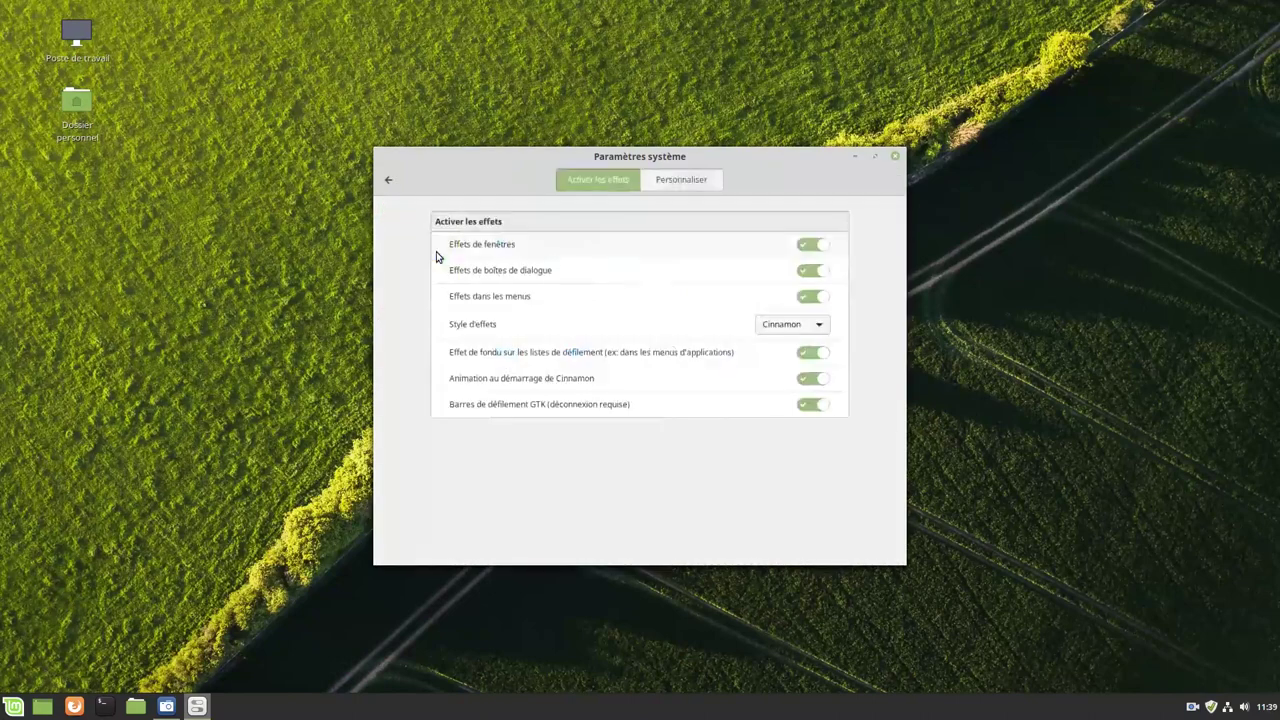
left_click(678, 188)
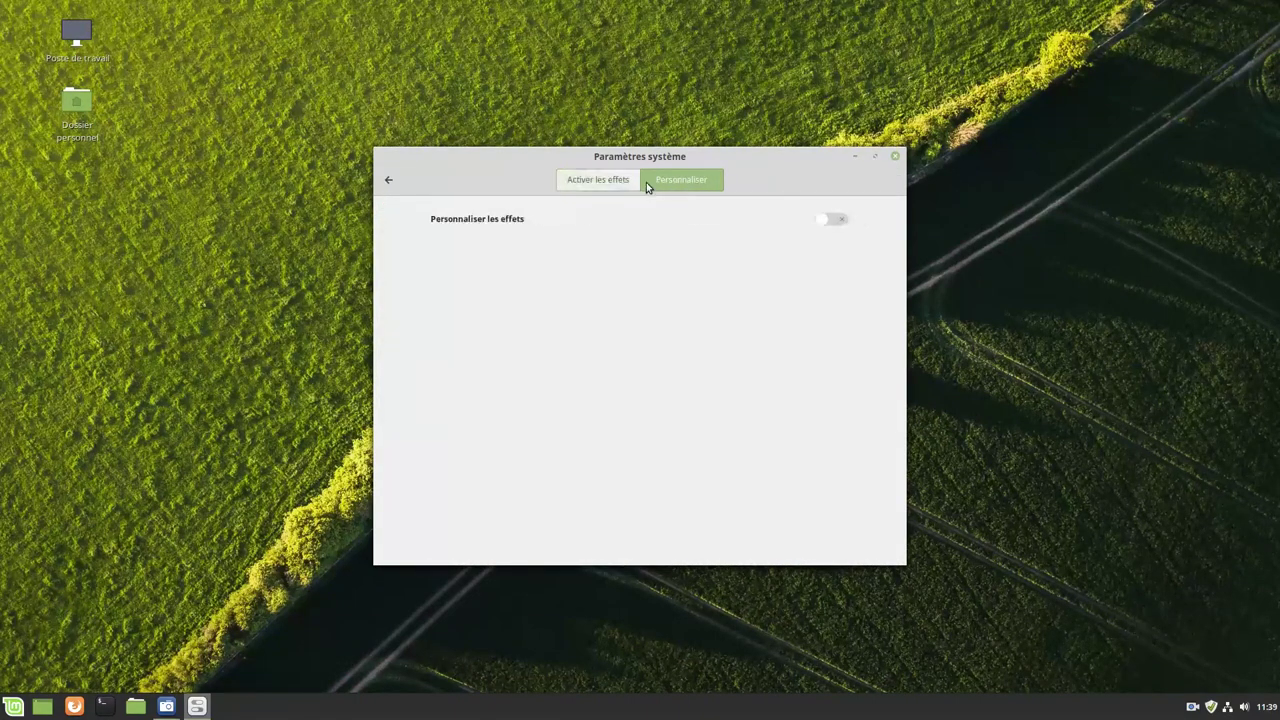
left_click(594, 182)
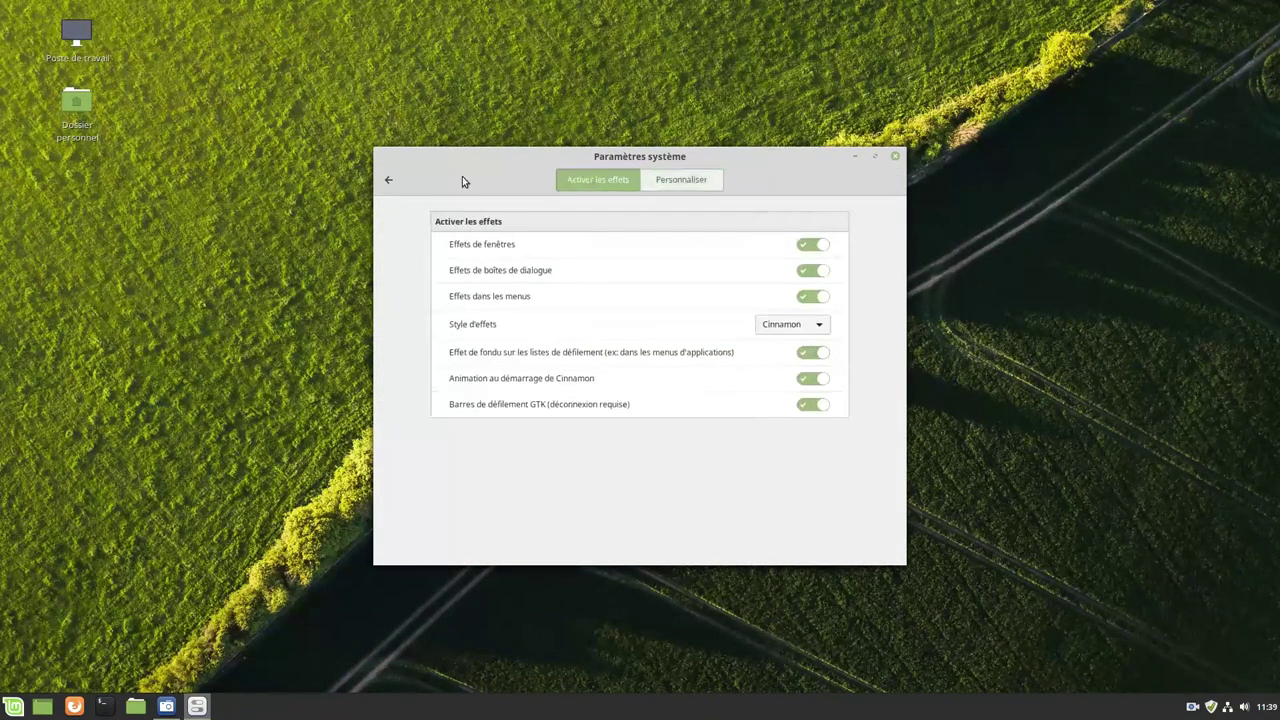
left_click(387, 181)
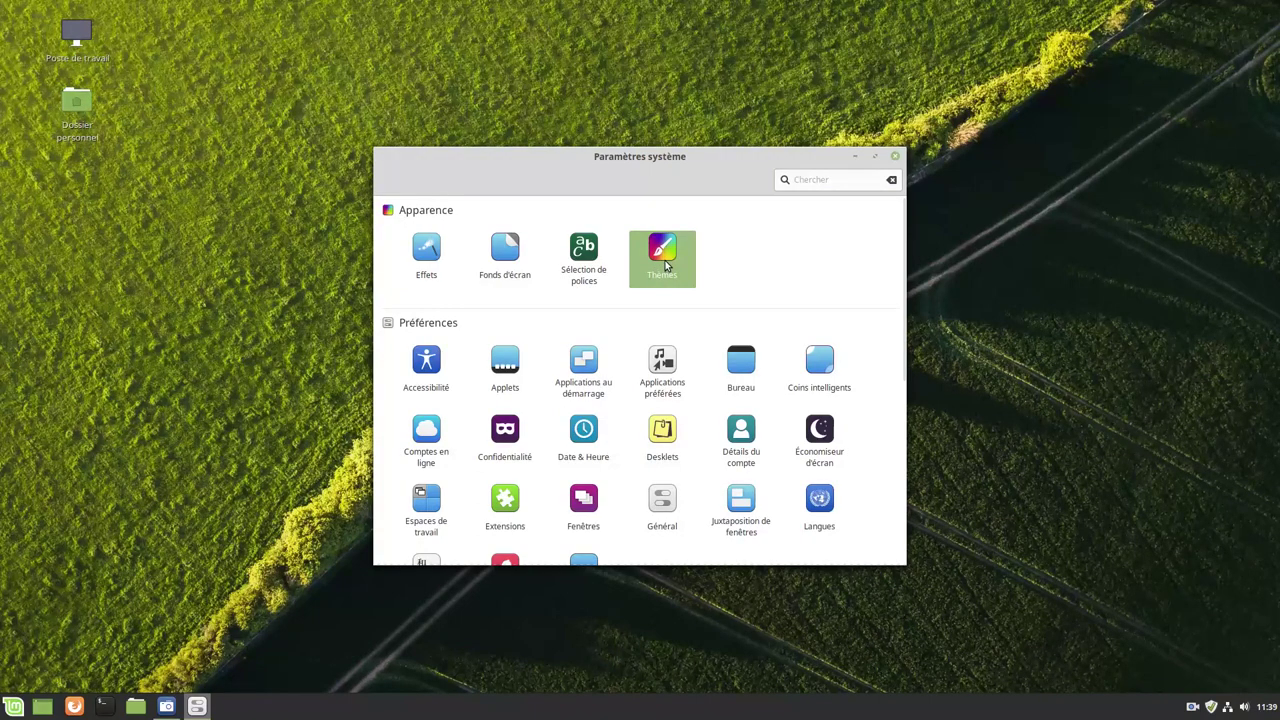
Open the theme settings and examine the available icon, control, mouse pointer and desktop themes
left_click(665, 260)
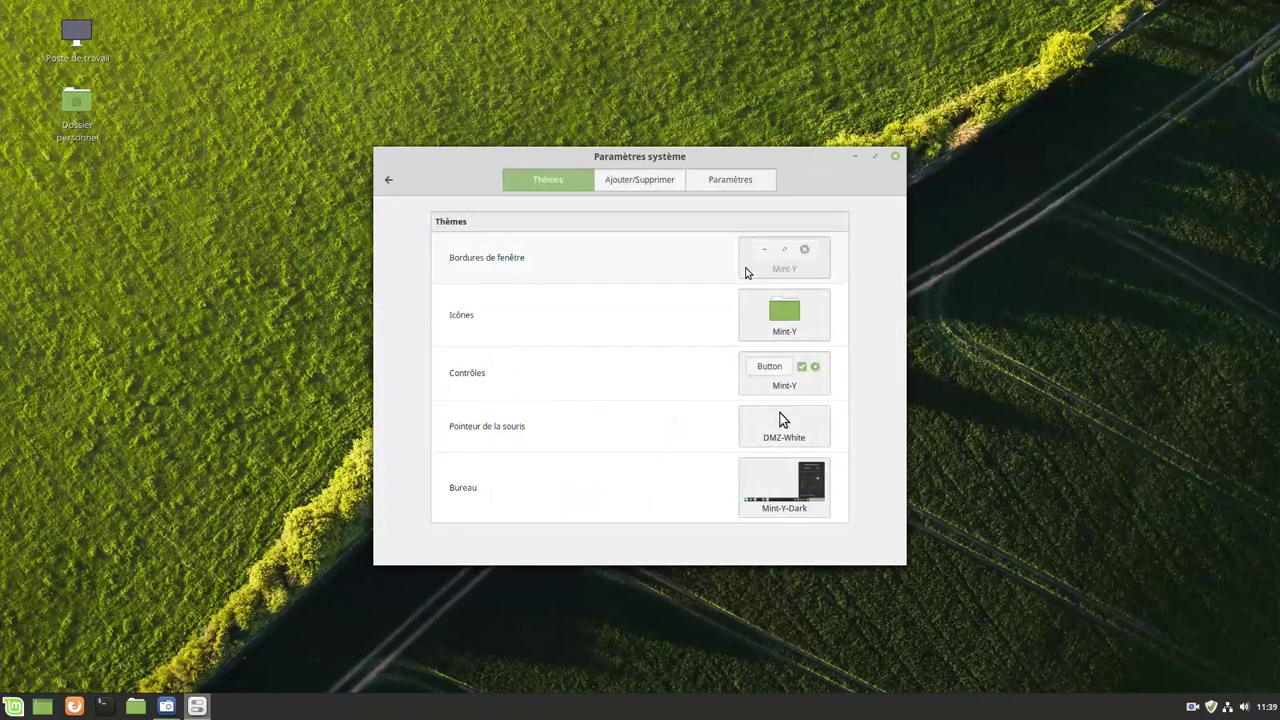
left_click(745, 270)
left_click(757, 331)
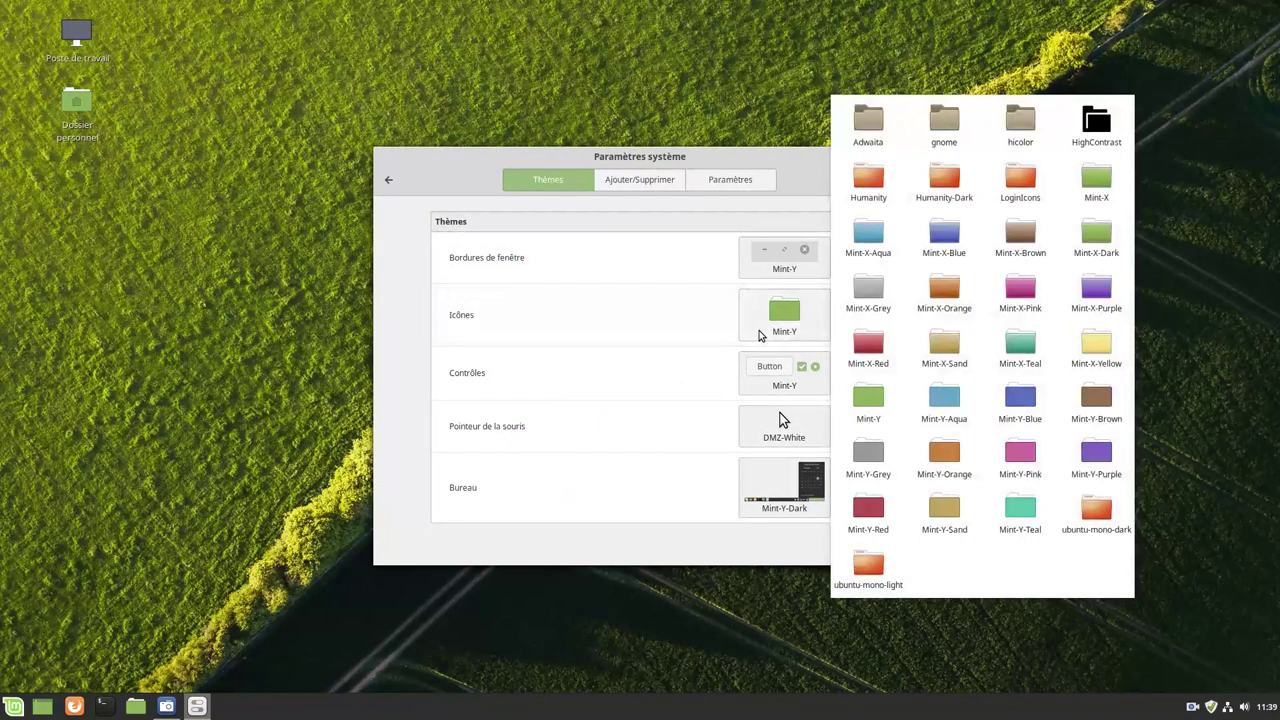
left_click(752, 381)
left_click(752, 381)
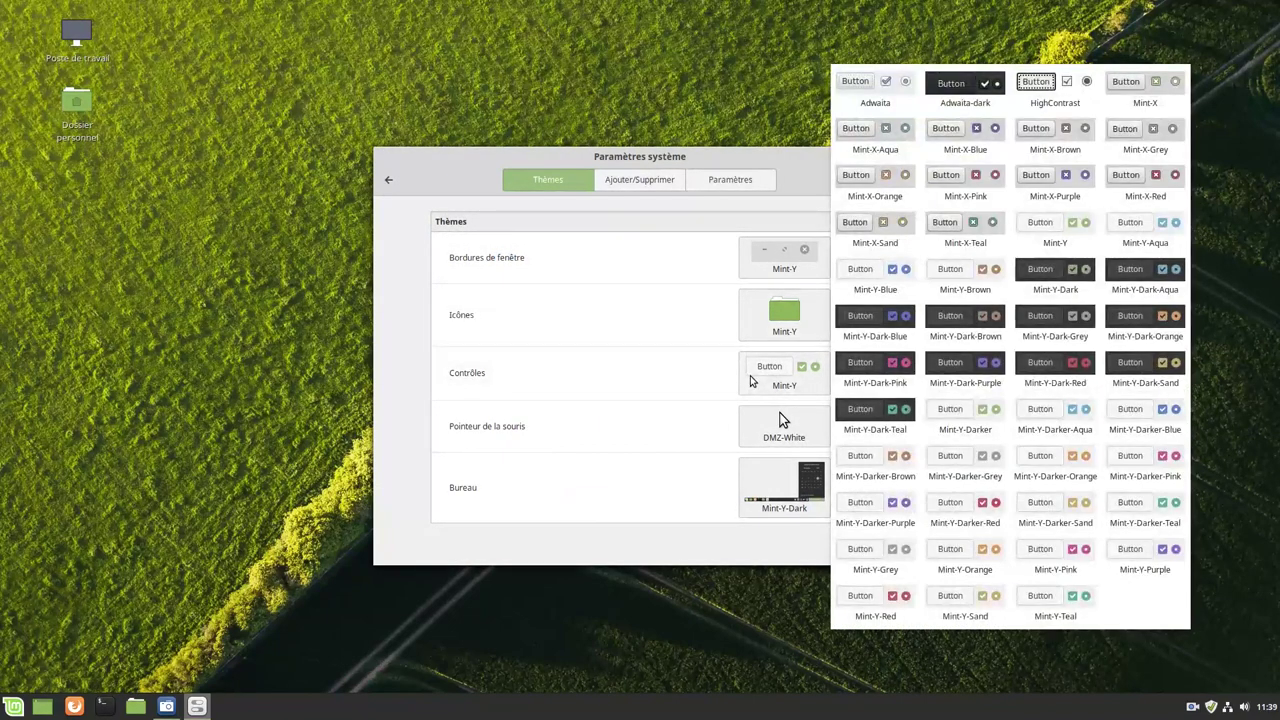
left_click(757, 435)
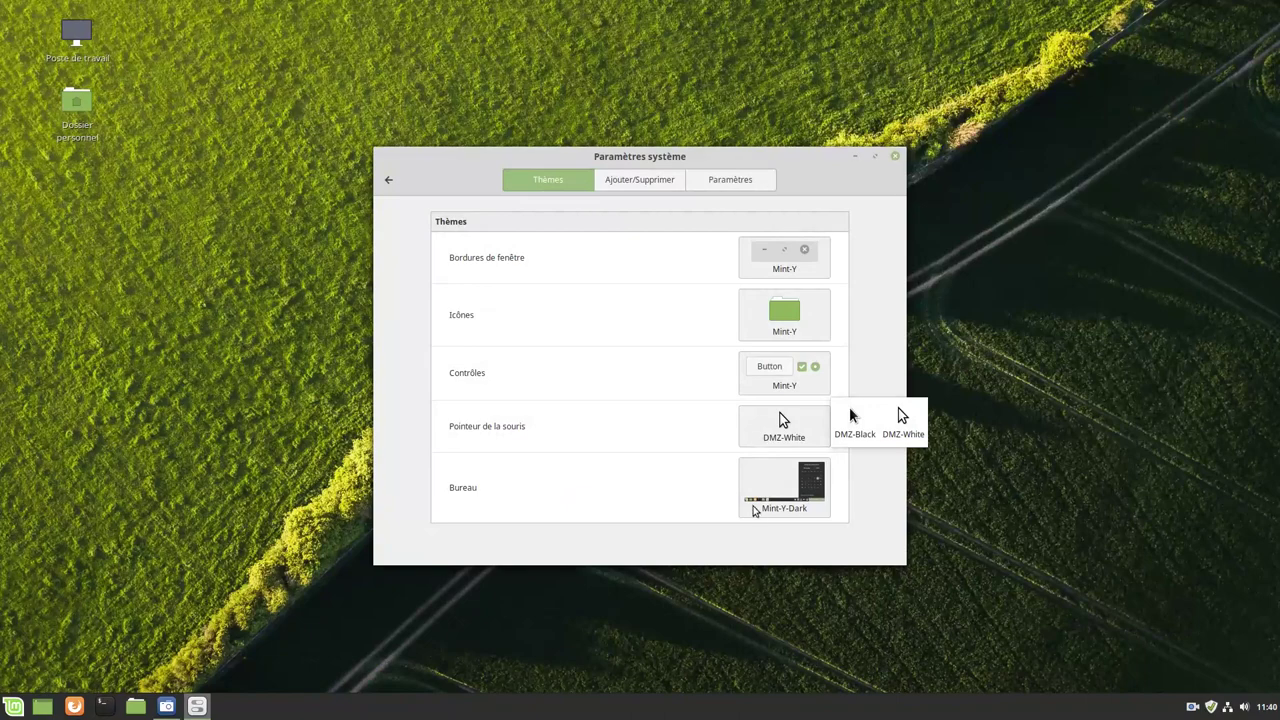
left_click(754, 508)
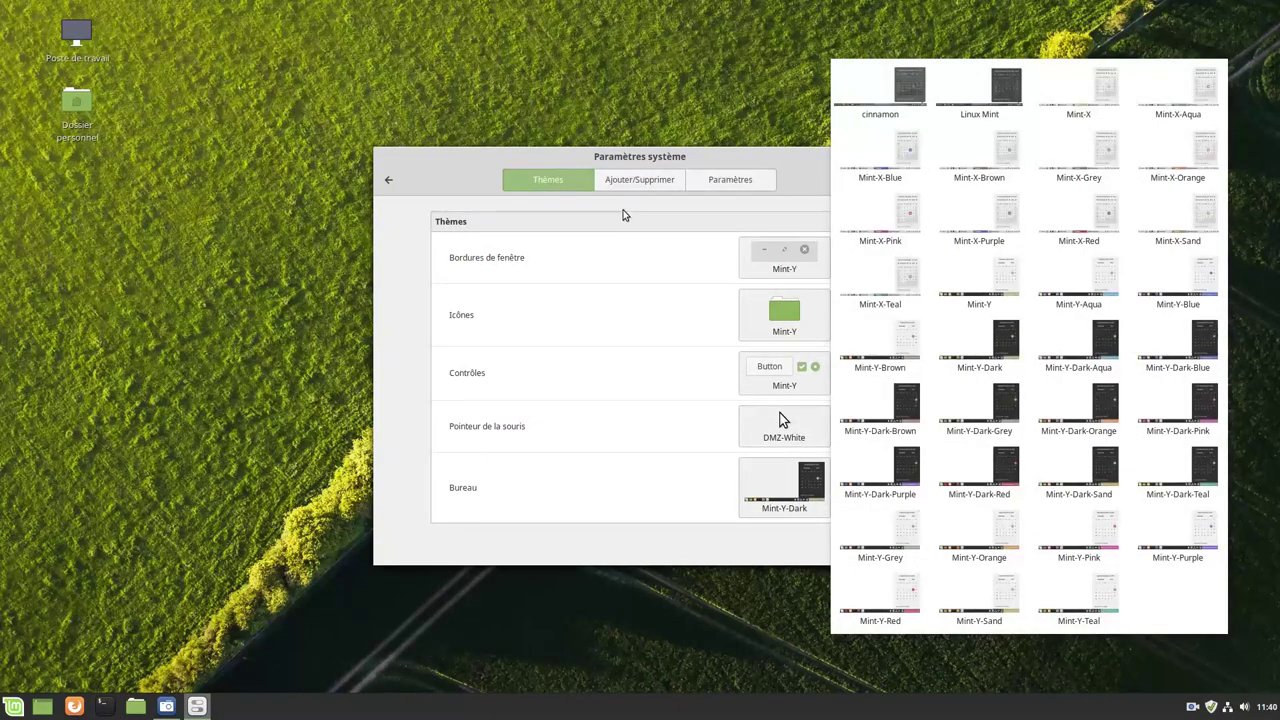
Browse the downloadable themes, check the miscellaneous theme options, and return to the settings overview
left_click(630, 187)
left_click(634, 180)
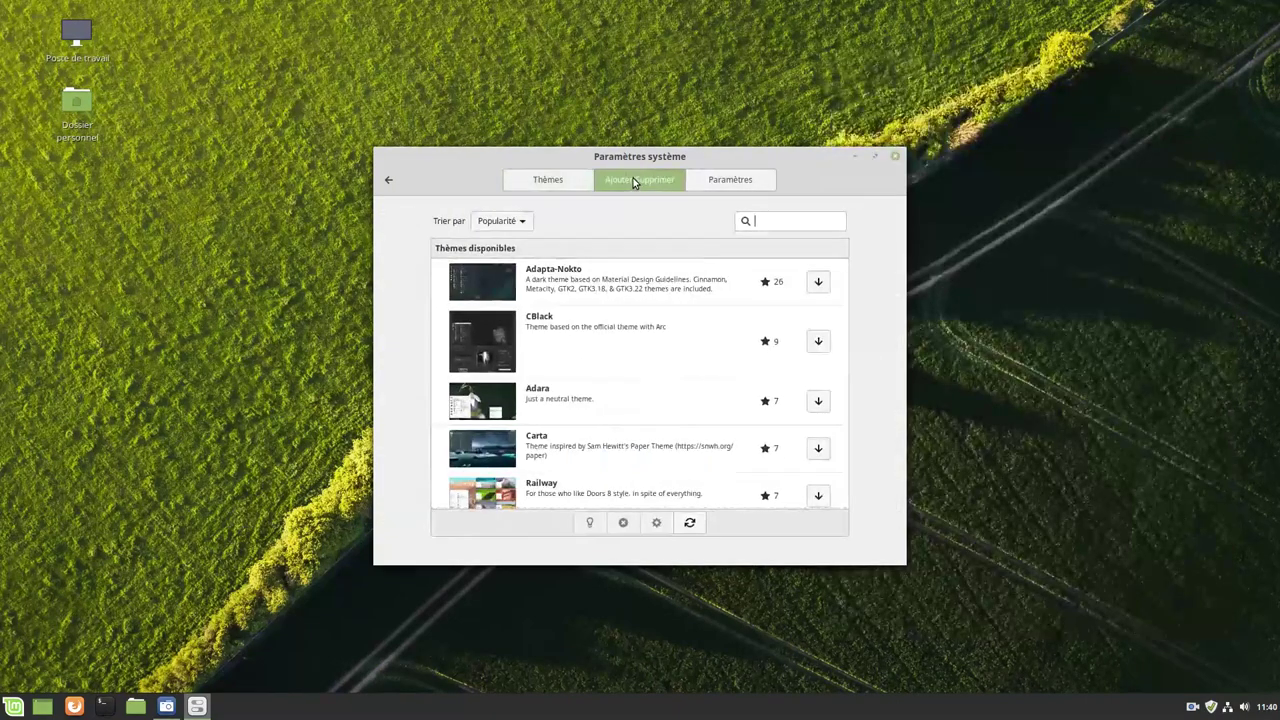
scroll(686, 495, "down", 10)
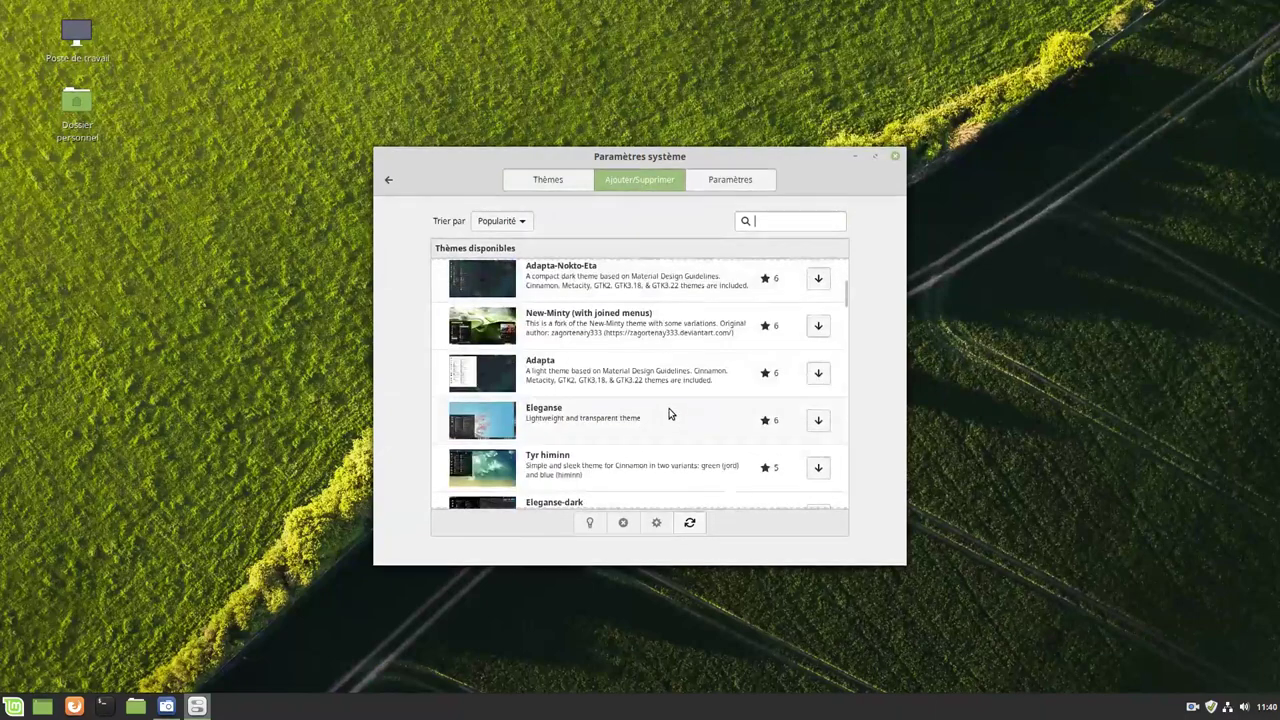
scroll(683, 388, "down", 8)
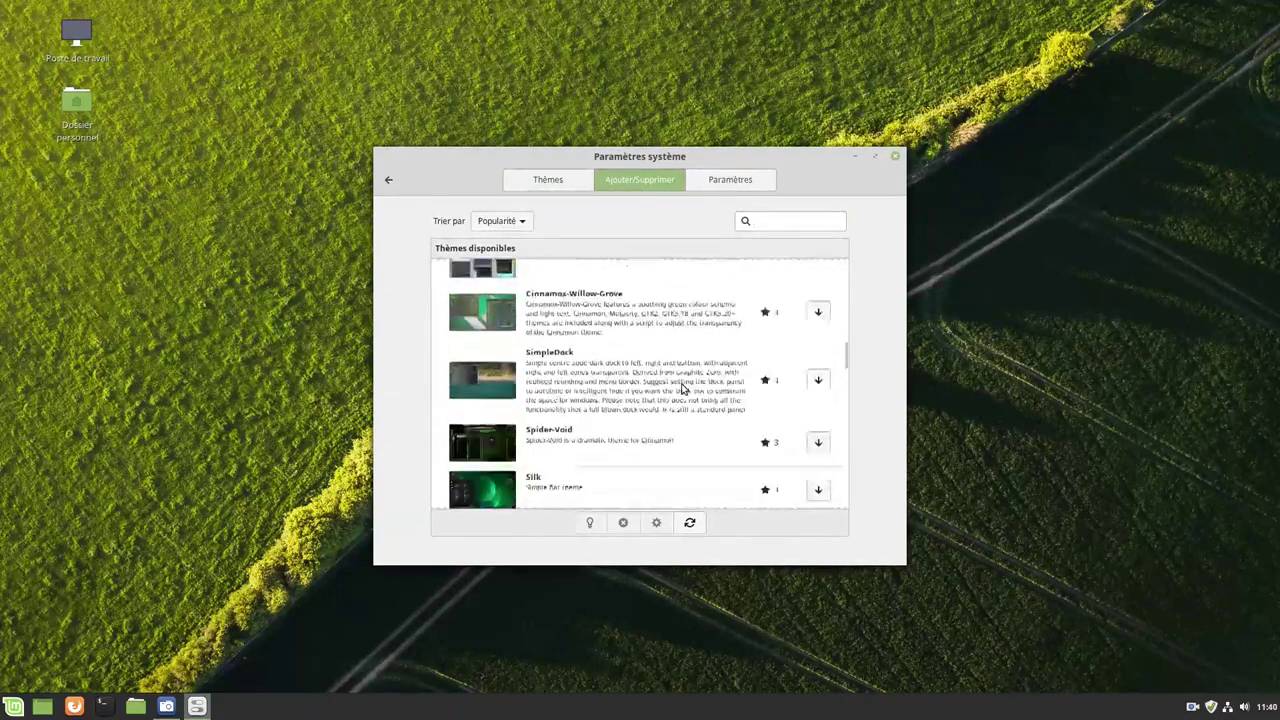
scroll(688, 372, "up", 7)
scroll(695, 362, "up", 10)
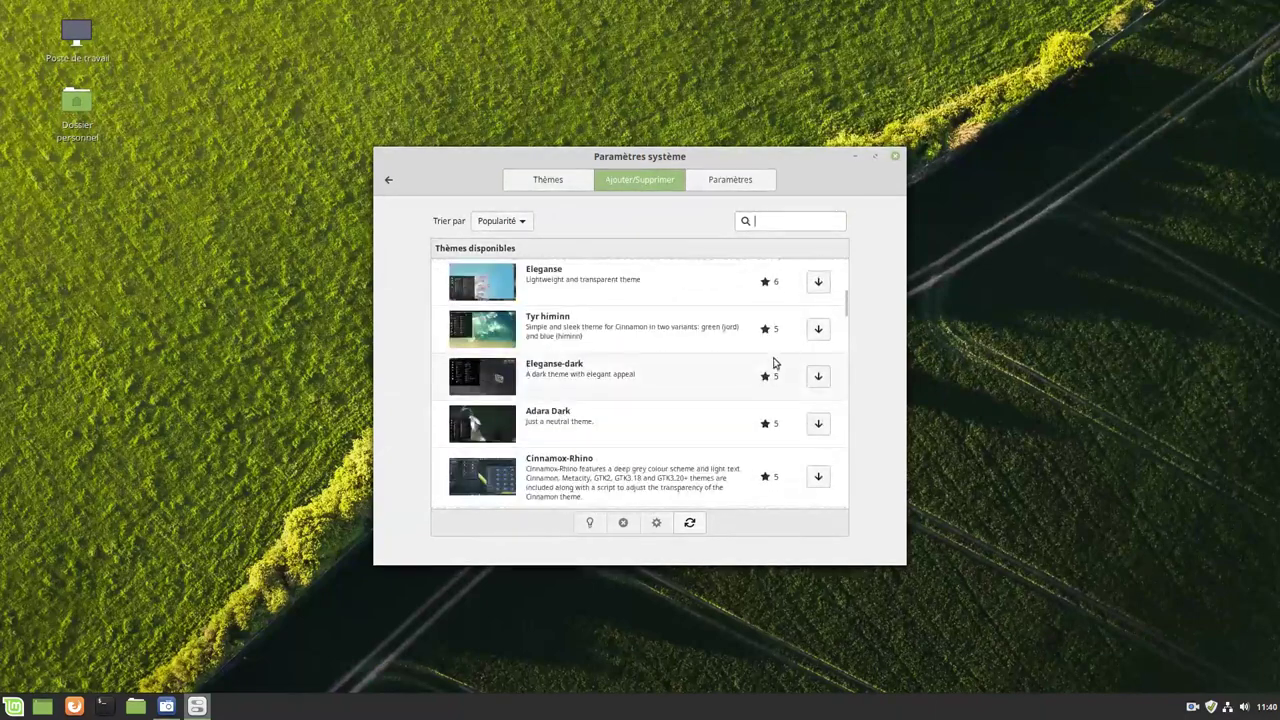
left_click(744, 186)
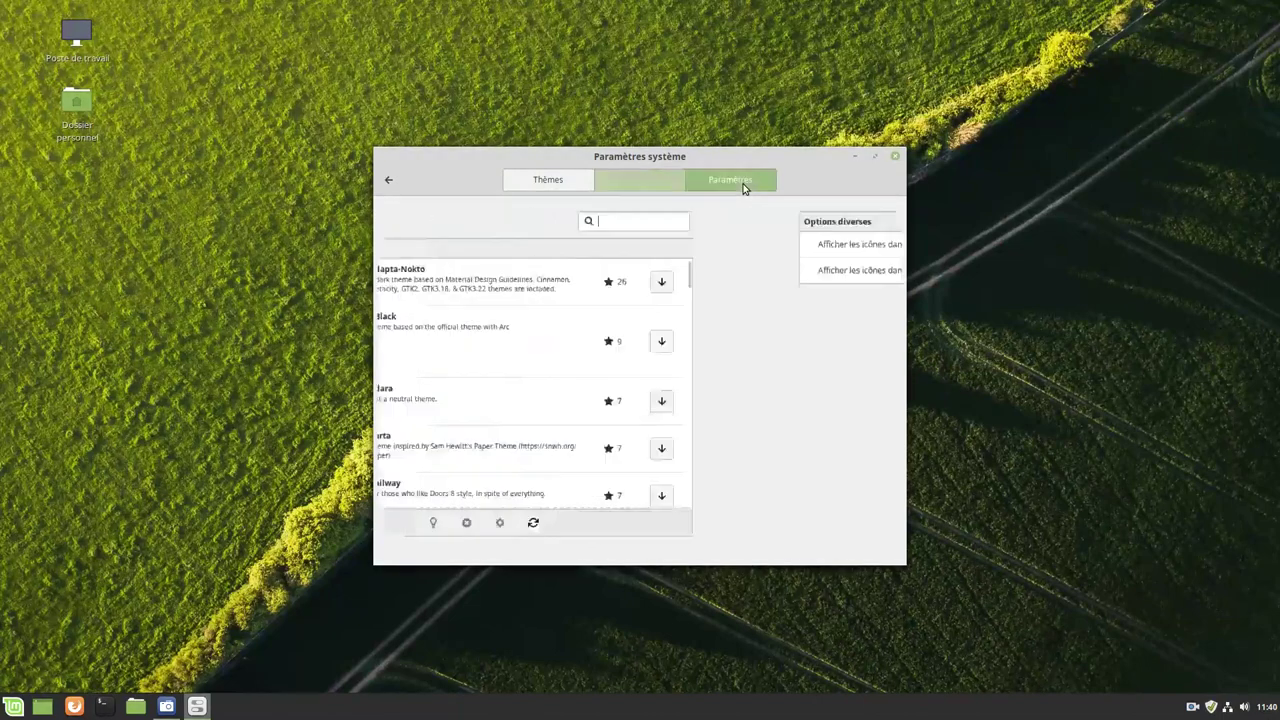
left_click(389, 182)
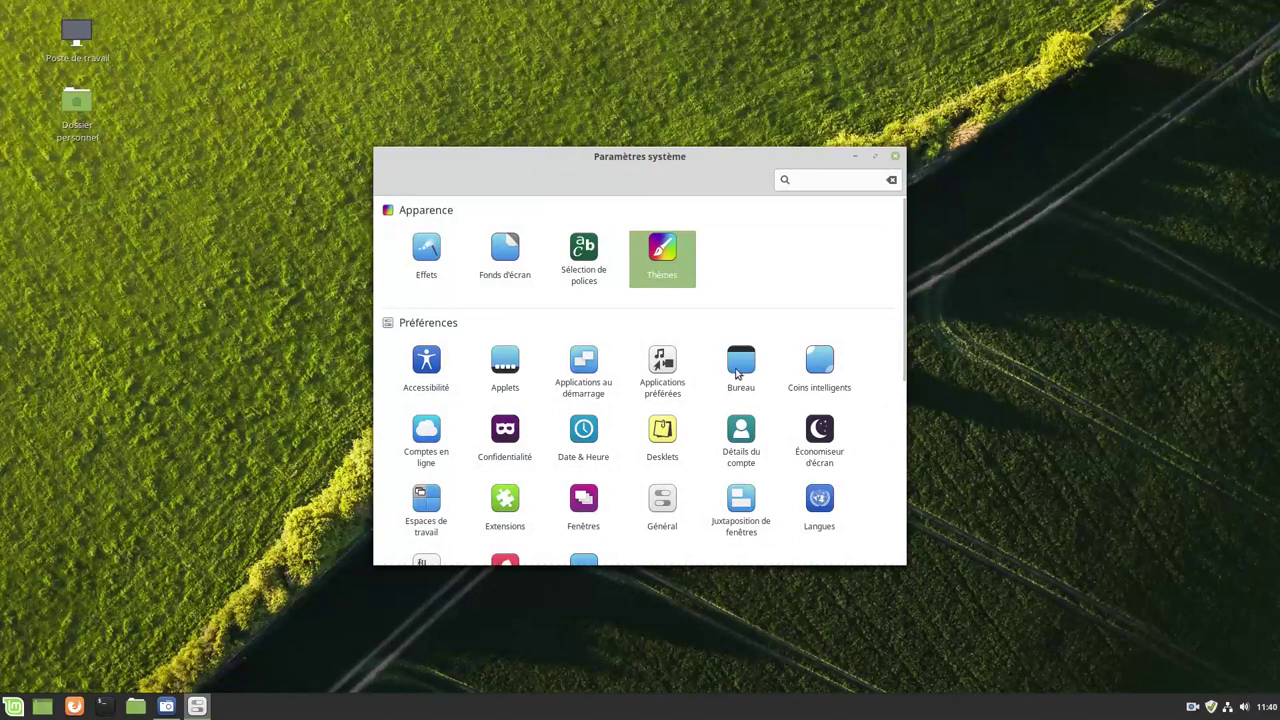
Review the startup applications, disable Support for NVIDIA Prime at startup, and return to the settings overview
left_click(588, 367)
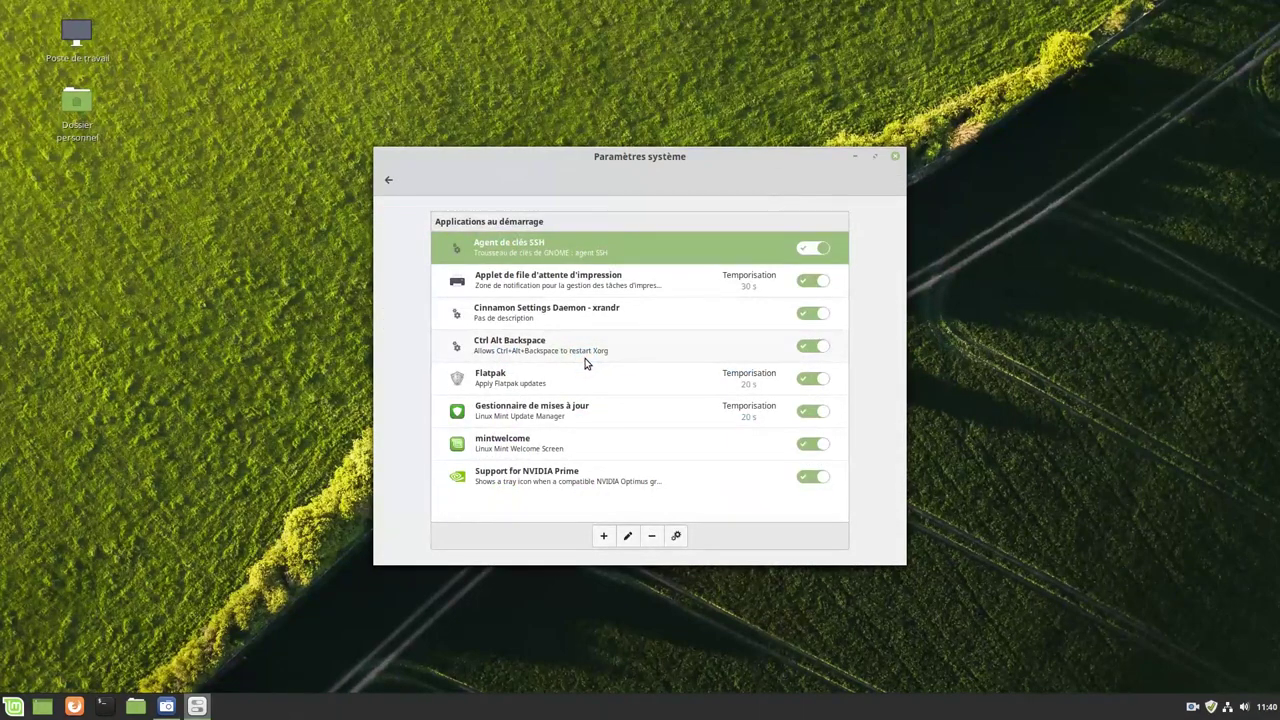
left_click(562, 284)
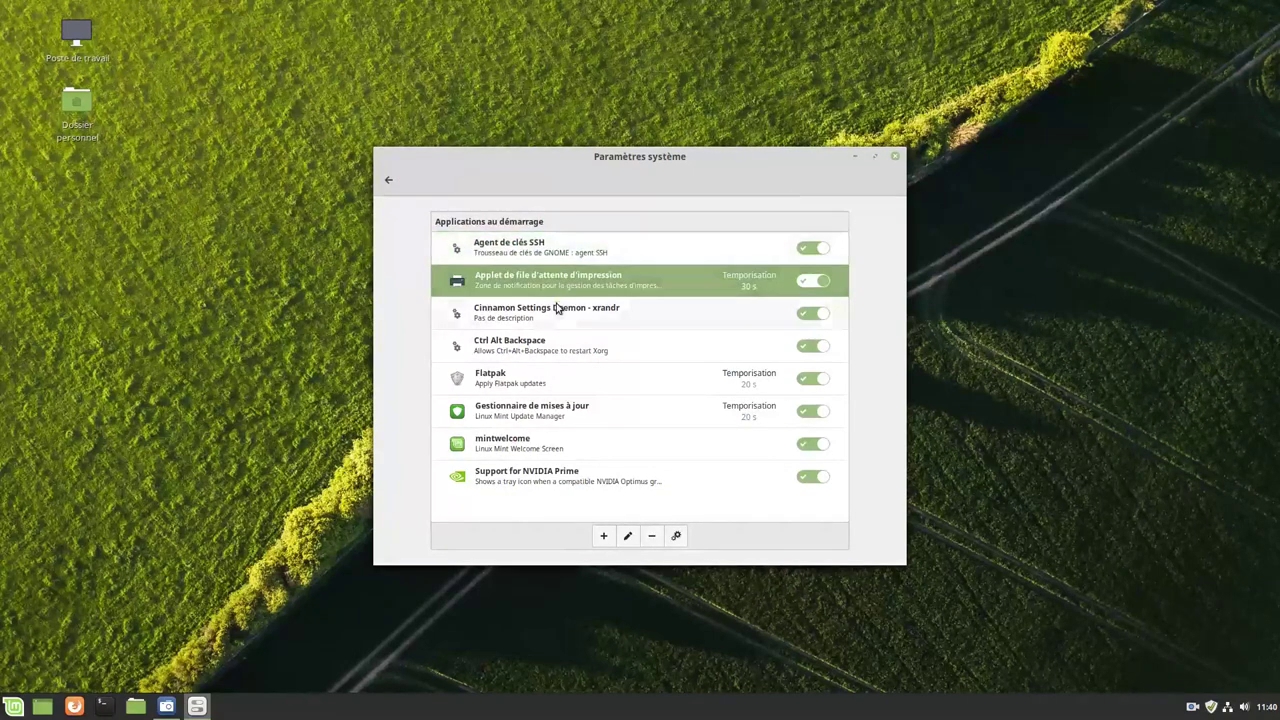
left_click(566, 390)
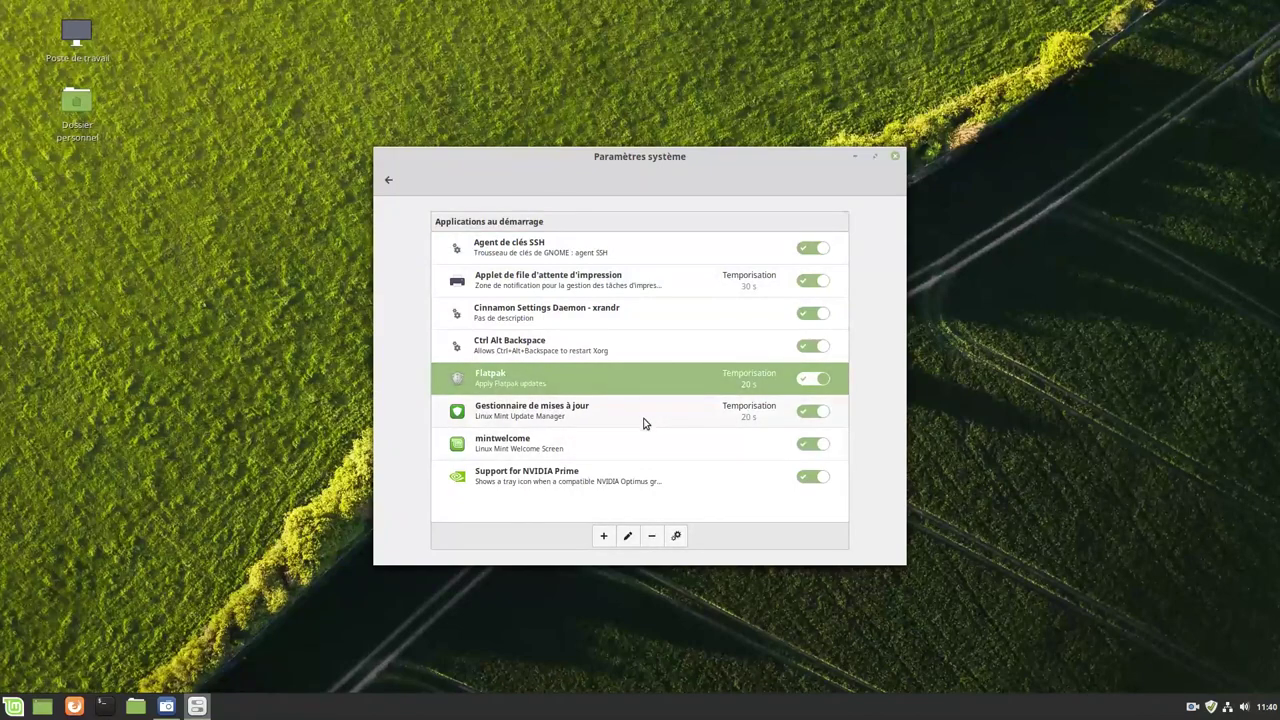
left_click(516, 477)
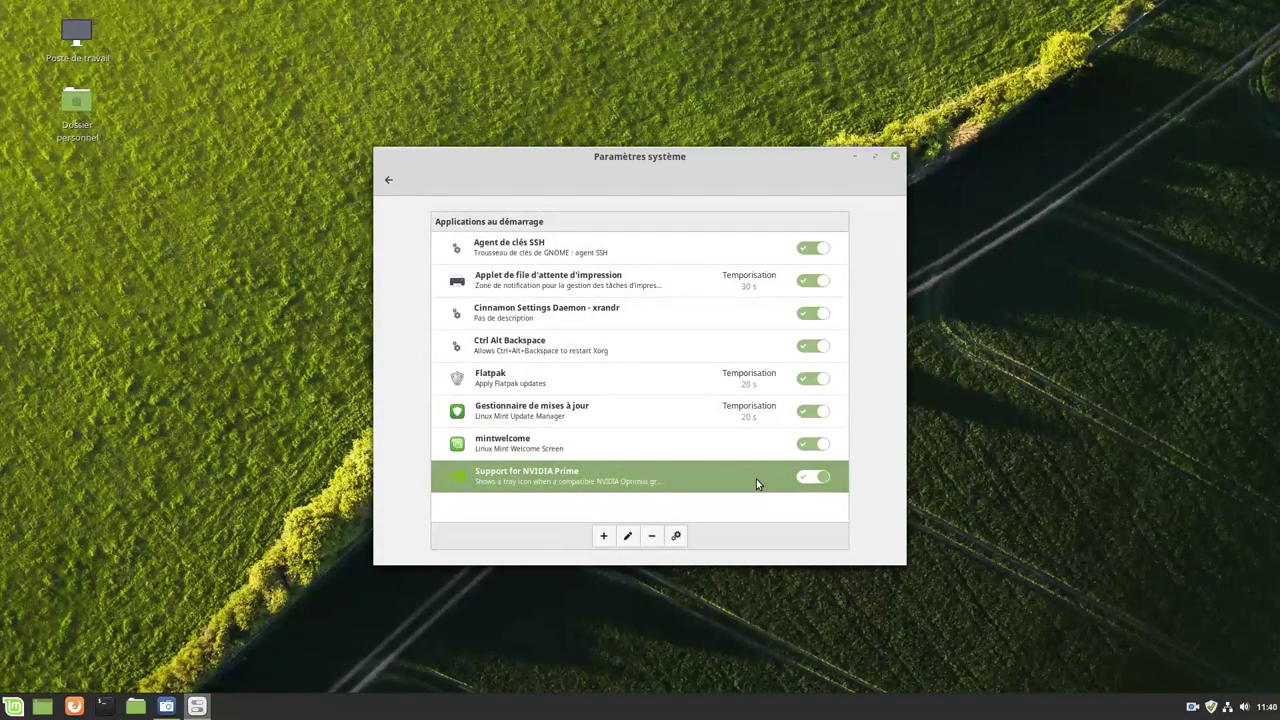
left_click(810, 478)
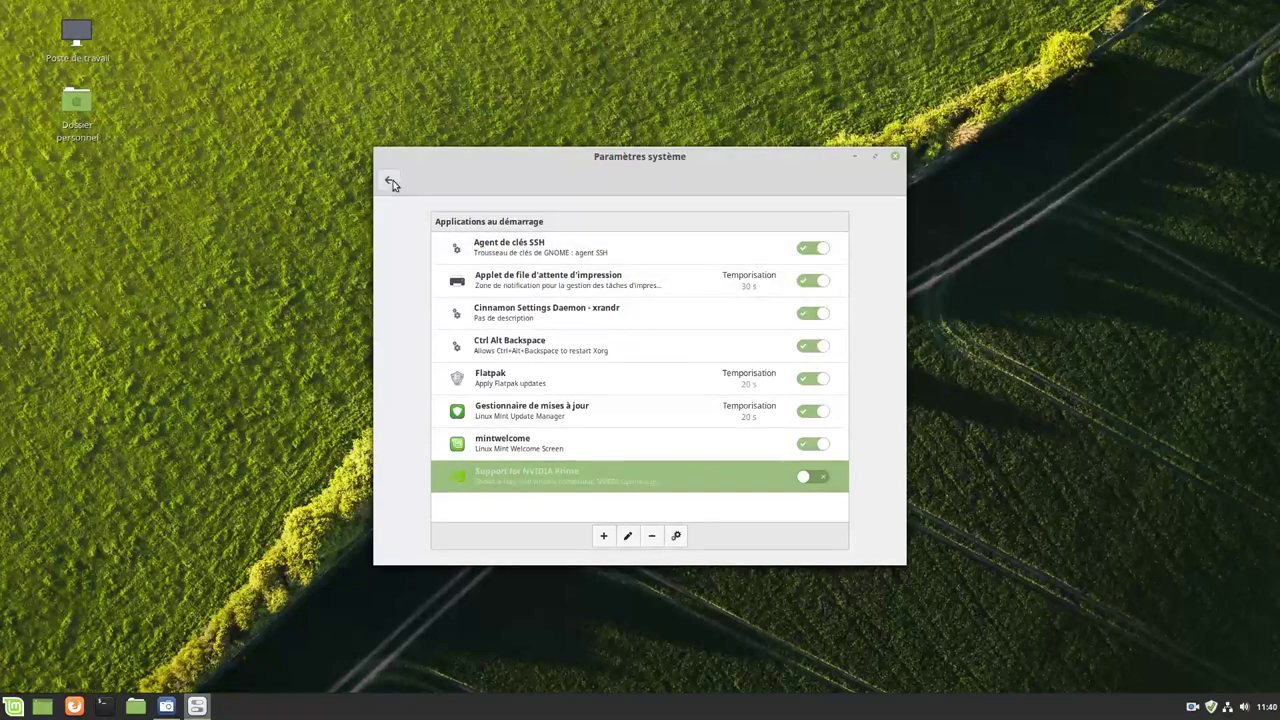
left_click(391, 183)
Open the hot corners settings, try activating the desktop's upper-left and lower-right corners, and return to the overview
scroll(860, 444, "down", 2)
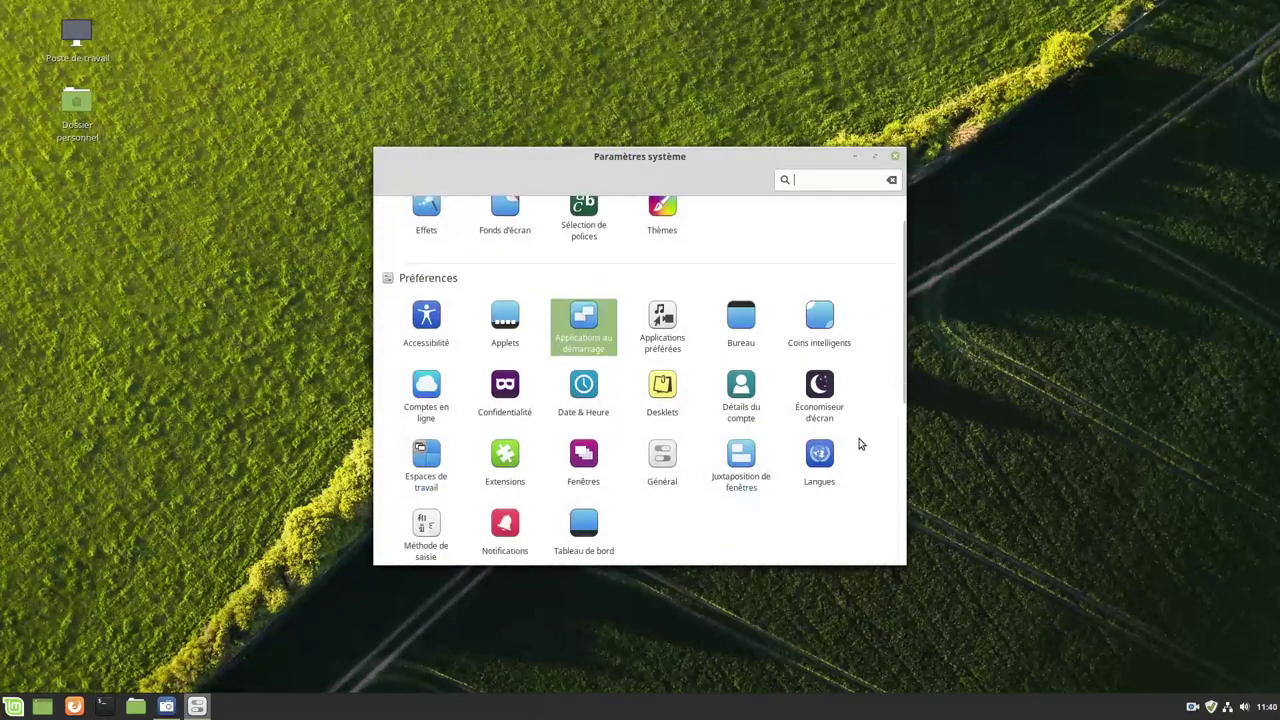
scroll(858, 443, "down", 1)
left_click(824, 279)
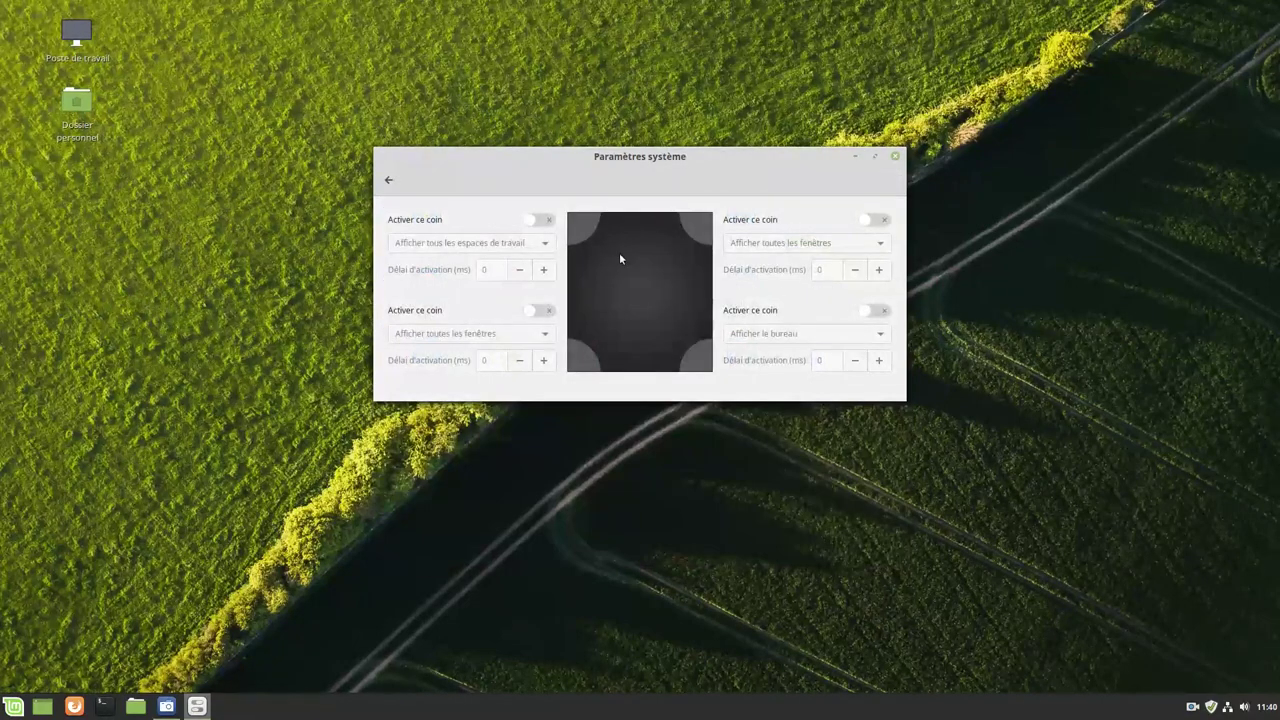
left_click(536, 222)
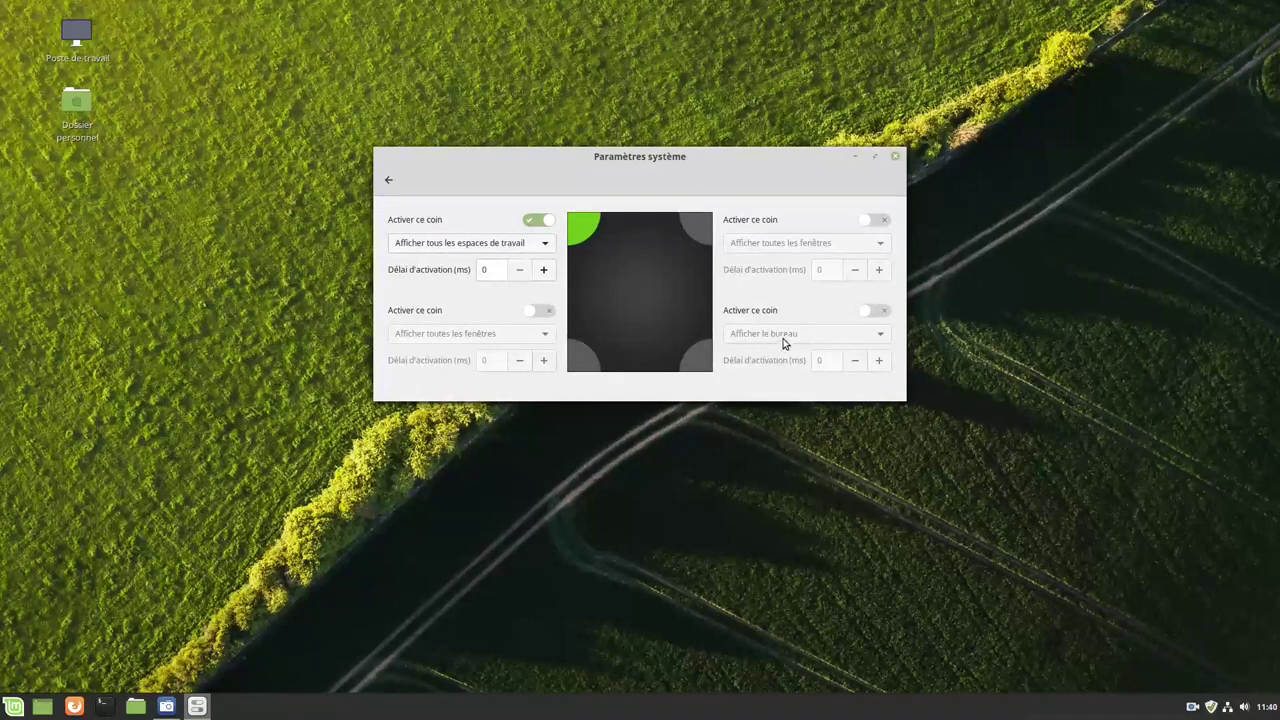
left_click(870, 312)
left_click(870, 313)
left_click(528, 246)
left_click(526, 246)
left_click(537, 220)
left_click(390, 180)
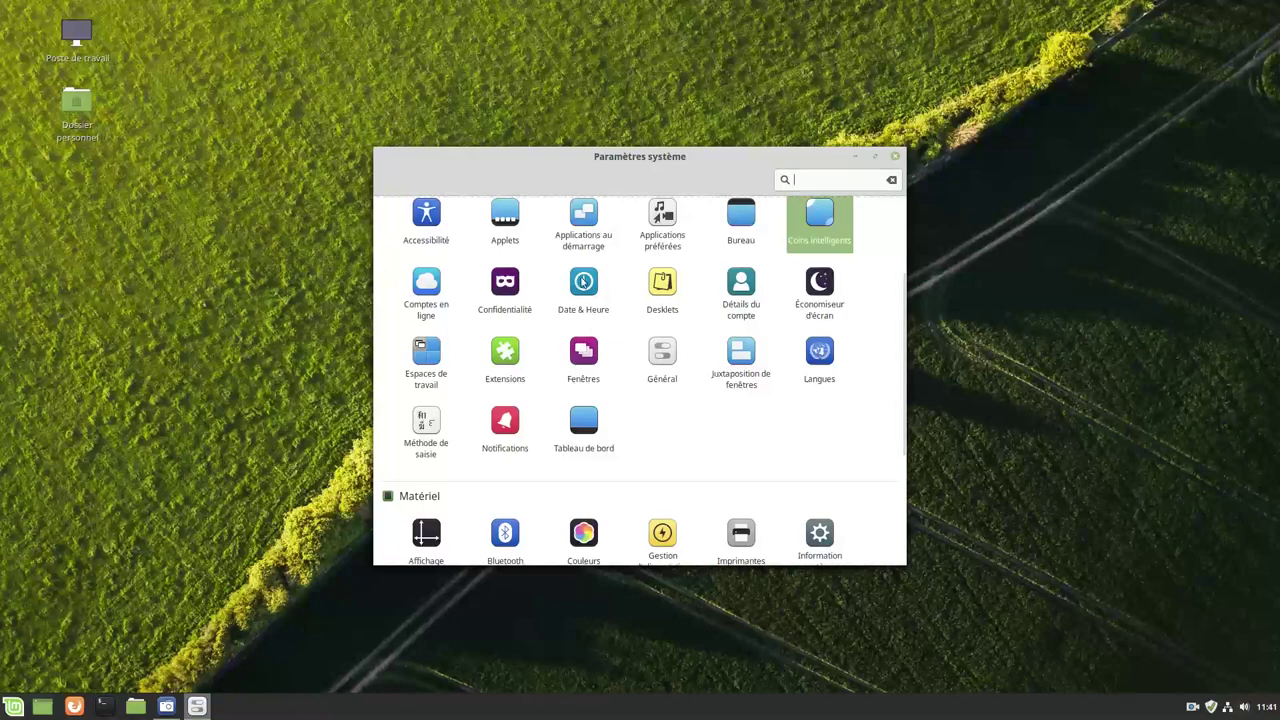
Examine the online account providers, open and dismiss the Google account sign-in, and return to the overview
left_click(437, 286)
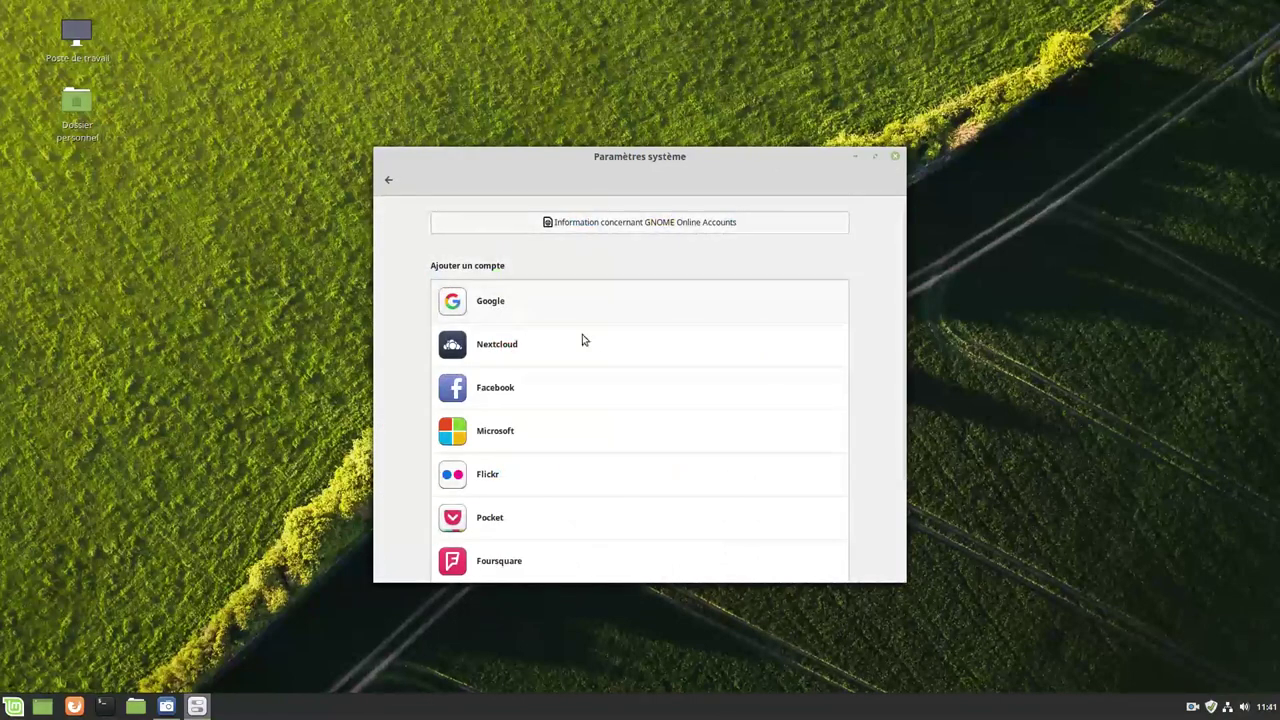
scroll(570, 372, "down", 2)
scroll(567, 385, "up", 3)
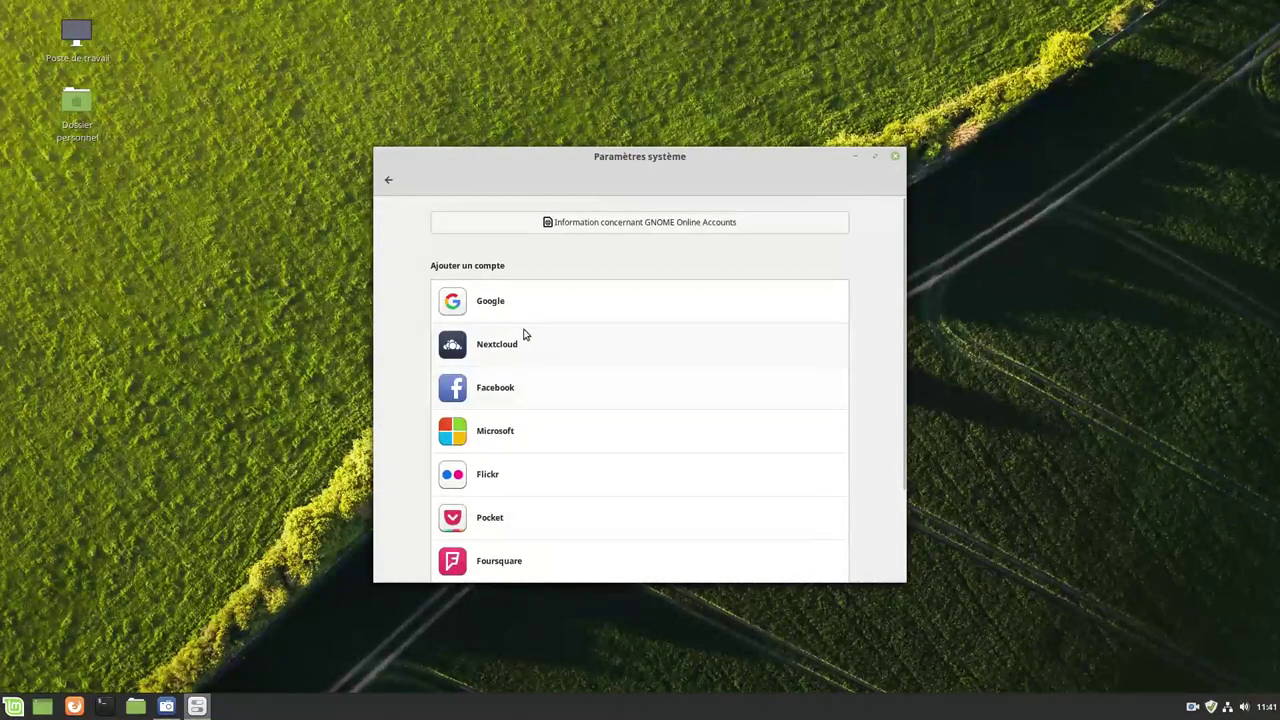
left_click(484, 309)
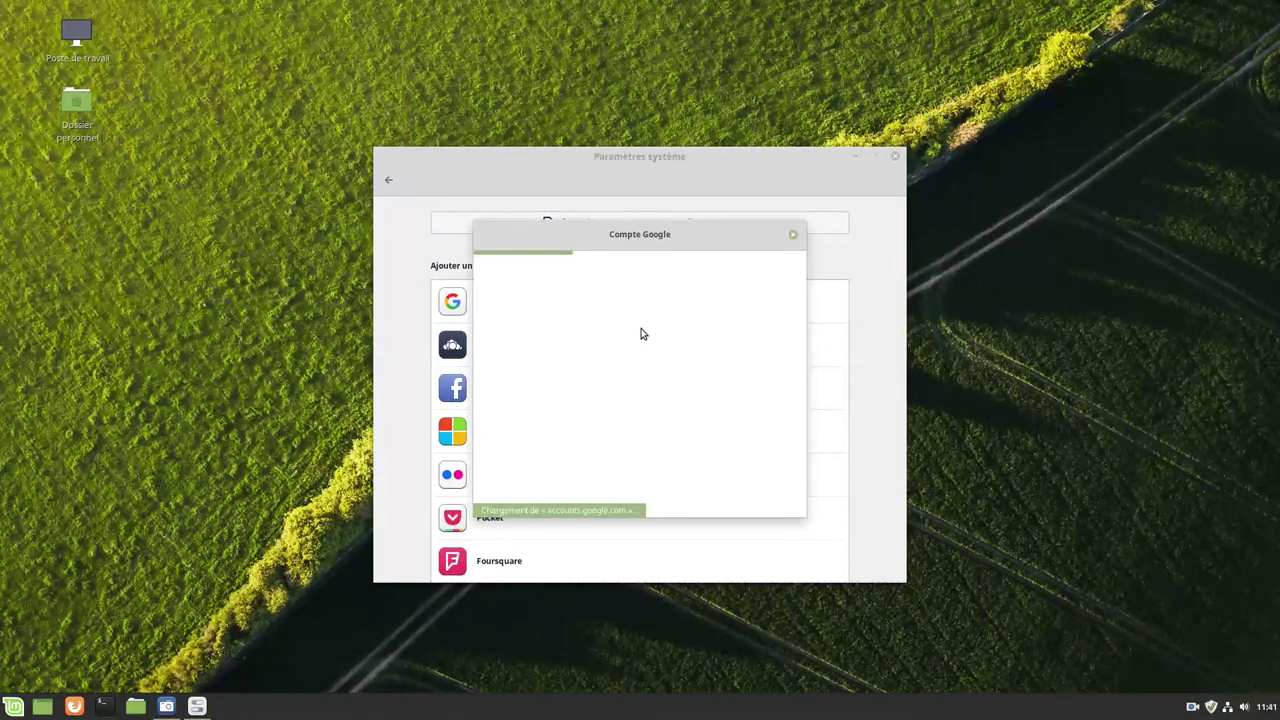
left_click(791, 238)
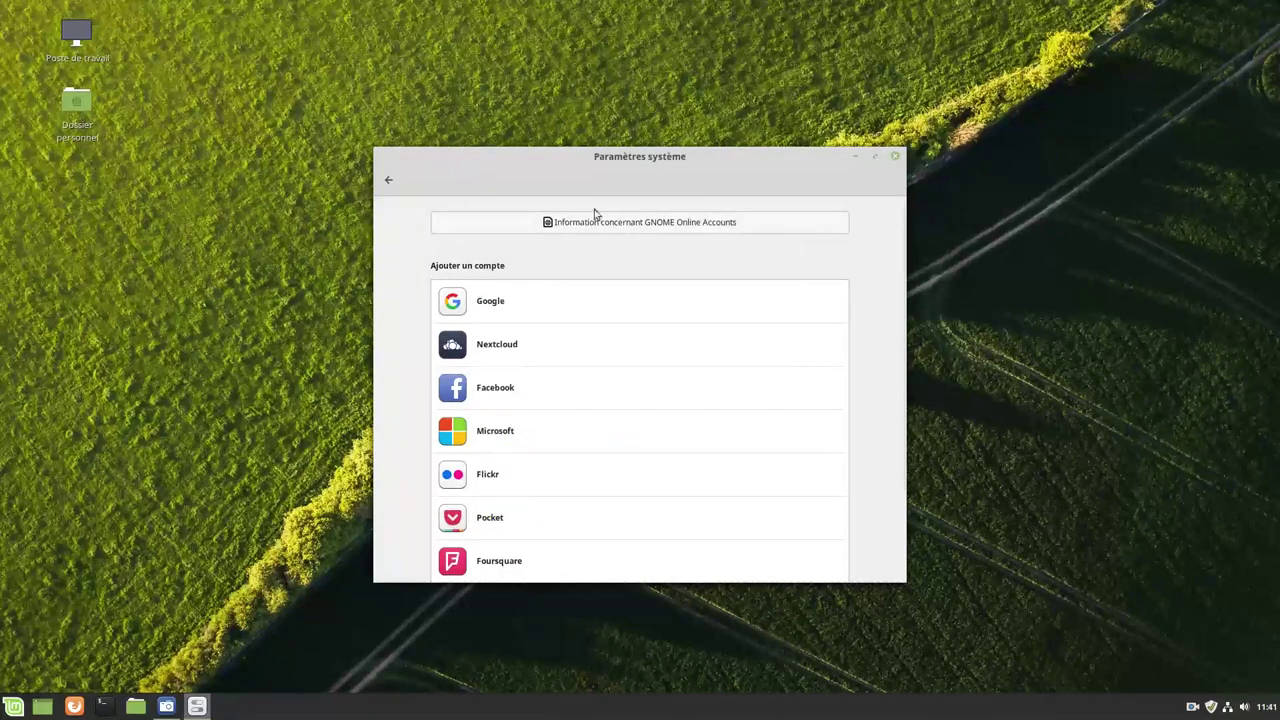
left_click(389, 181)
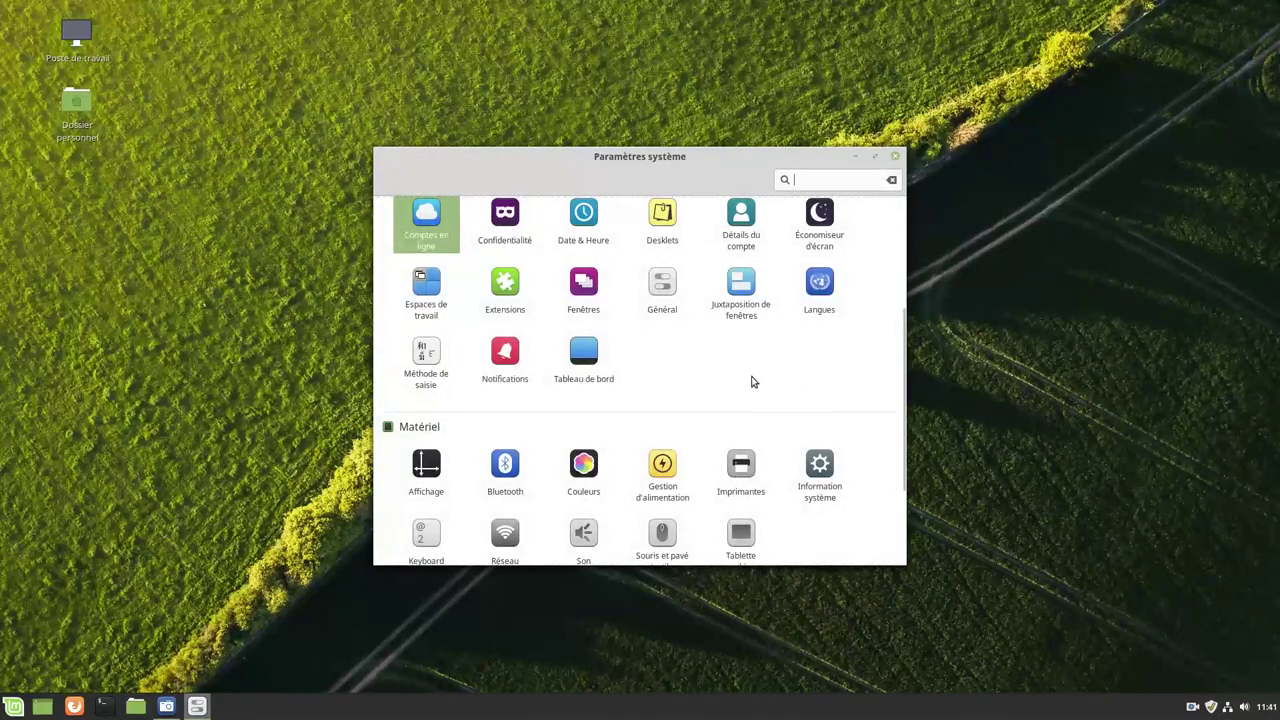
Check the installed extensions, browse the downloadable ones, and return to the settings overview
left_click(504, 285)
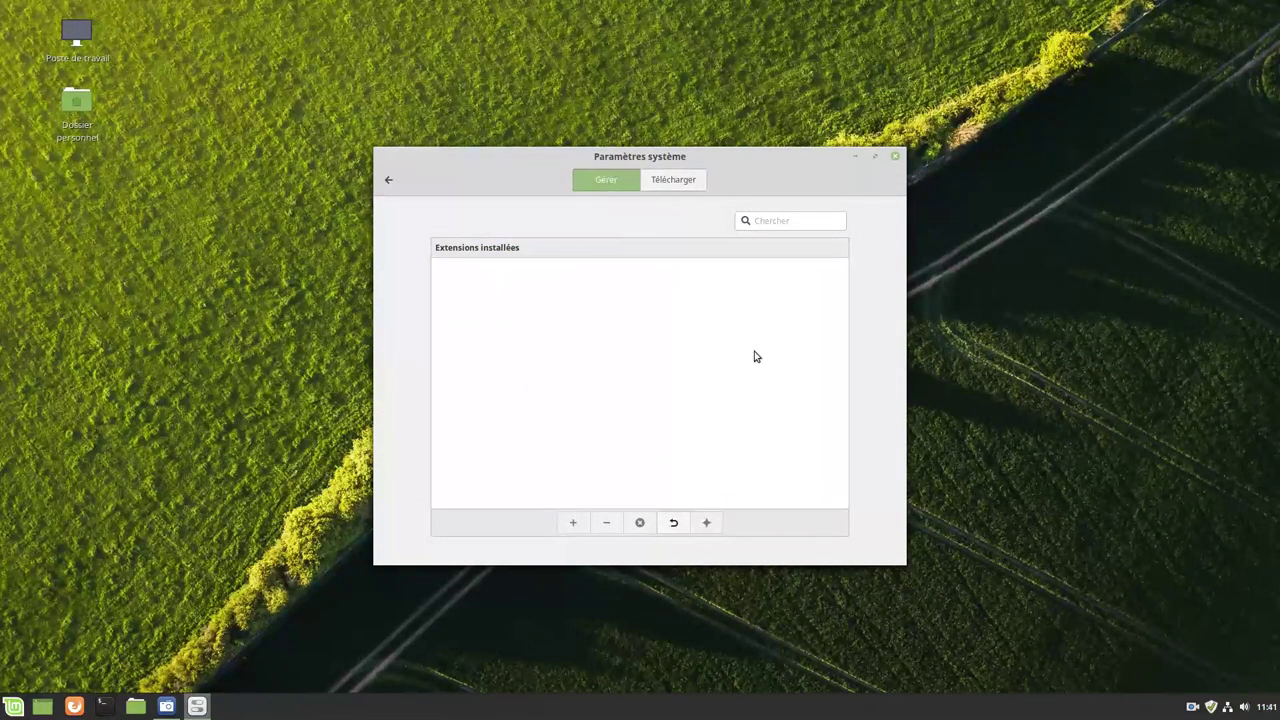
left_click(673, 180)
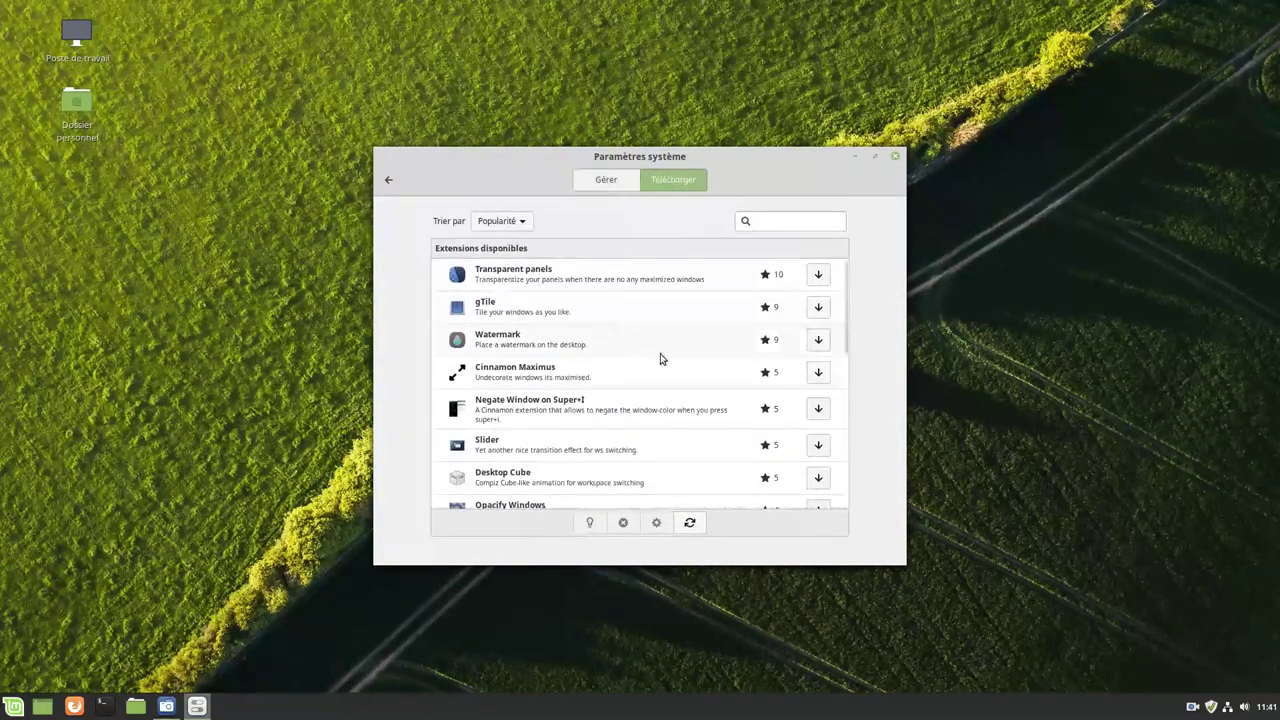
scroll(645, 375, "down", 12)
scroll(656, 400, "up", 12)
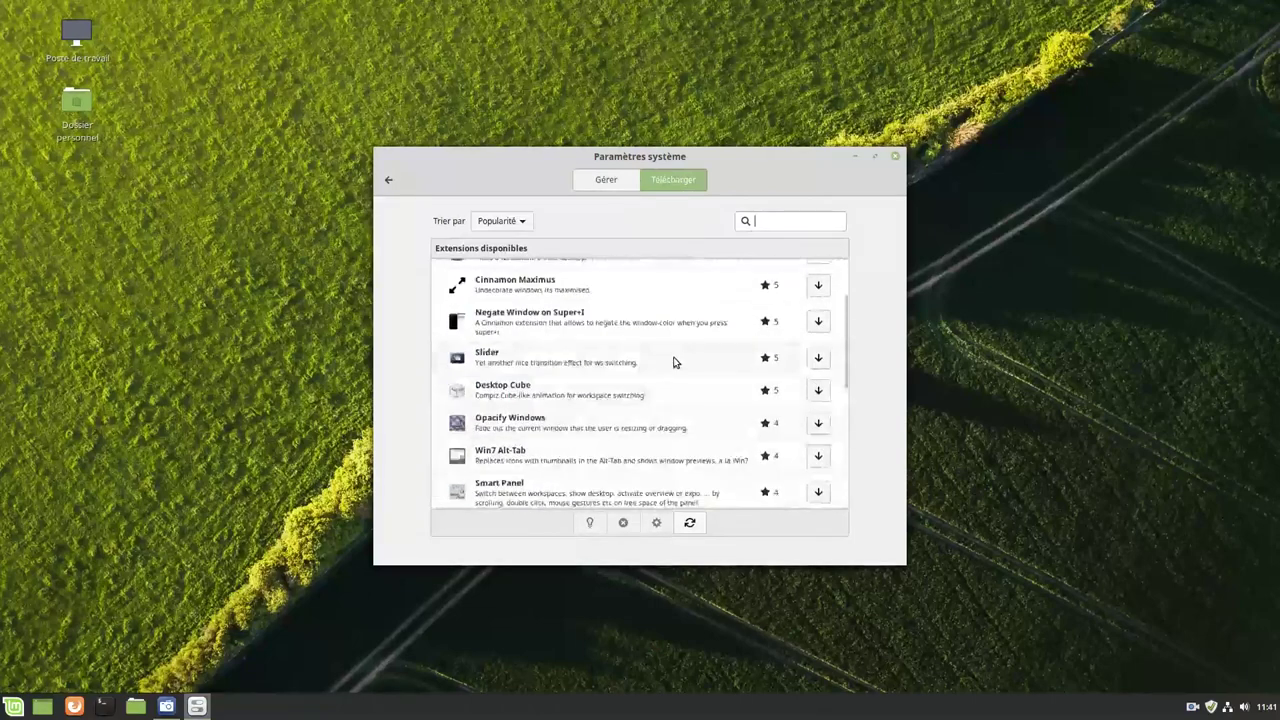
left_click(388, 184)
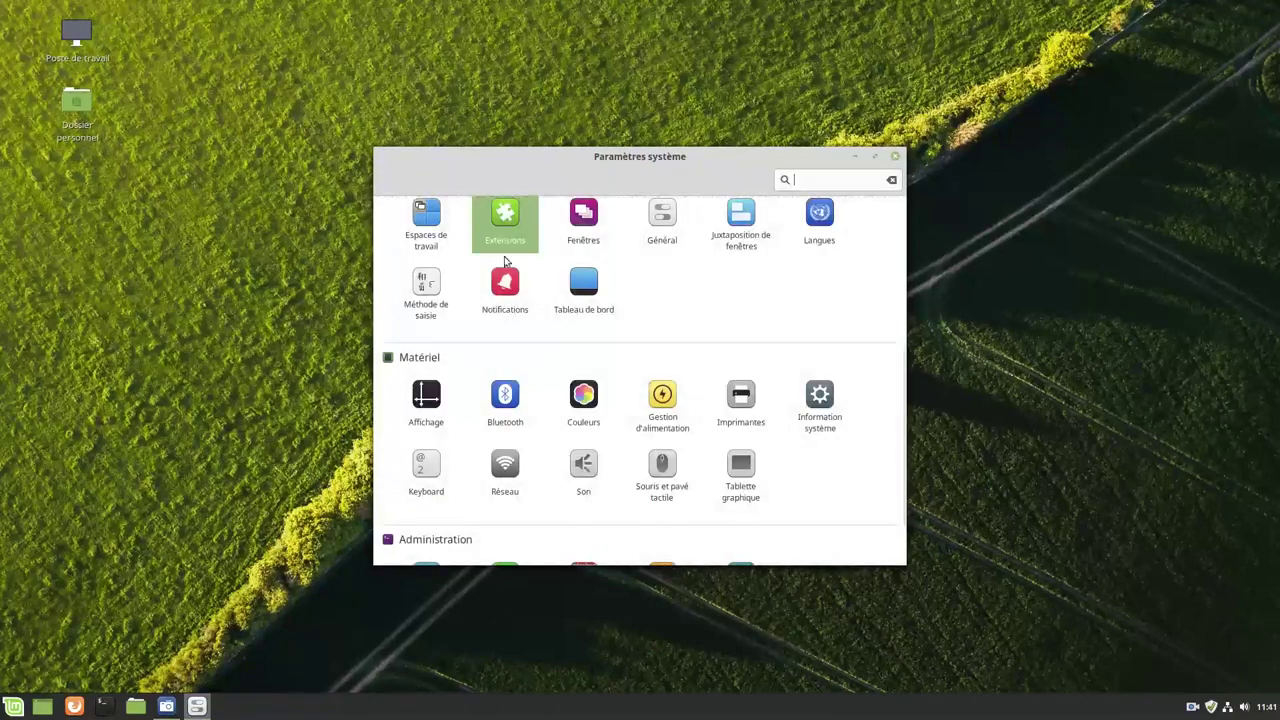
Review the general settings for scaling and compositor options, and view and close the language settings
scroll(686, 348, "up", 3)
left_click(659, 357)
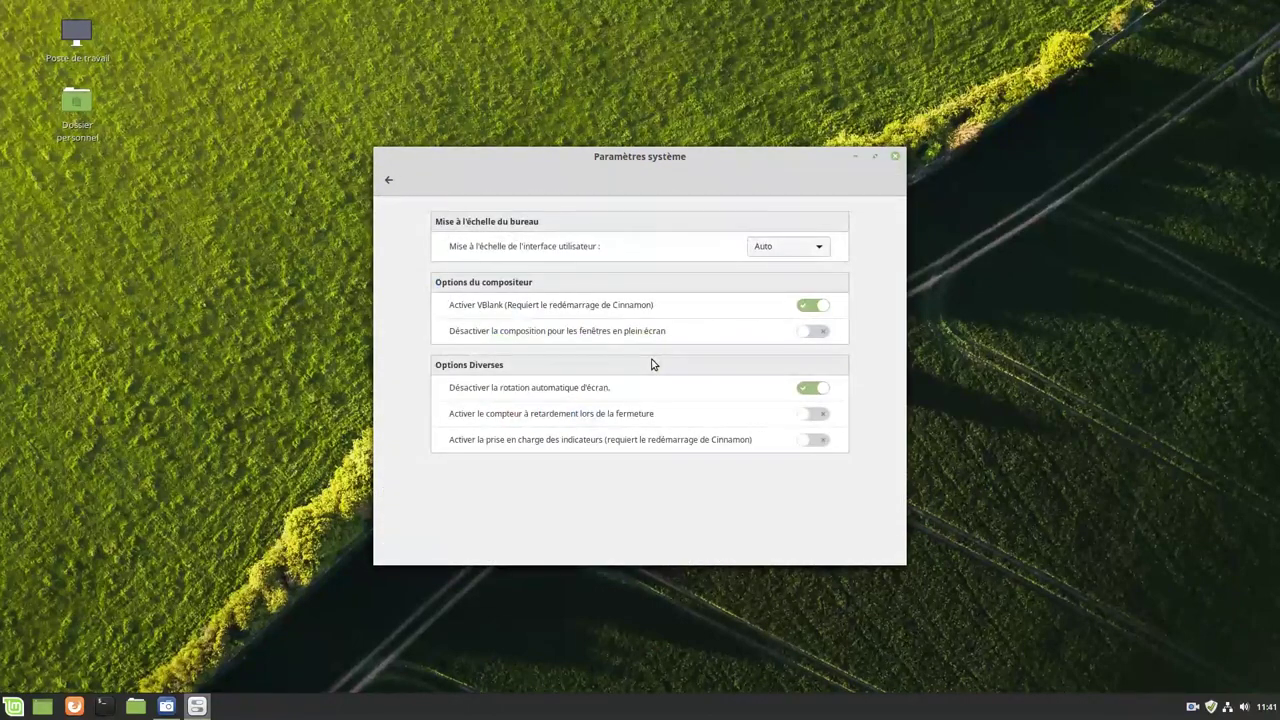
left_click(389, 181)
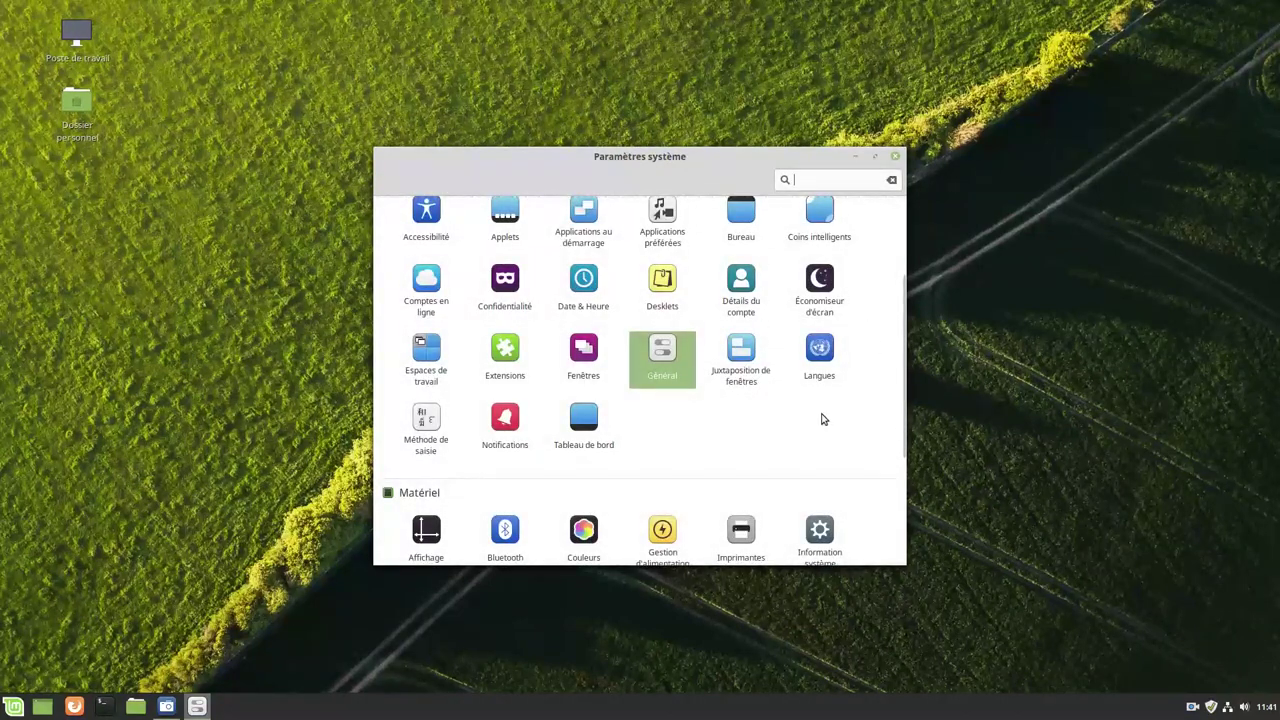
left_click(811, 365)
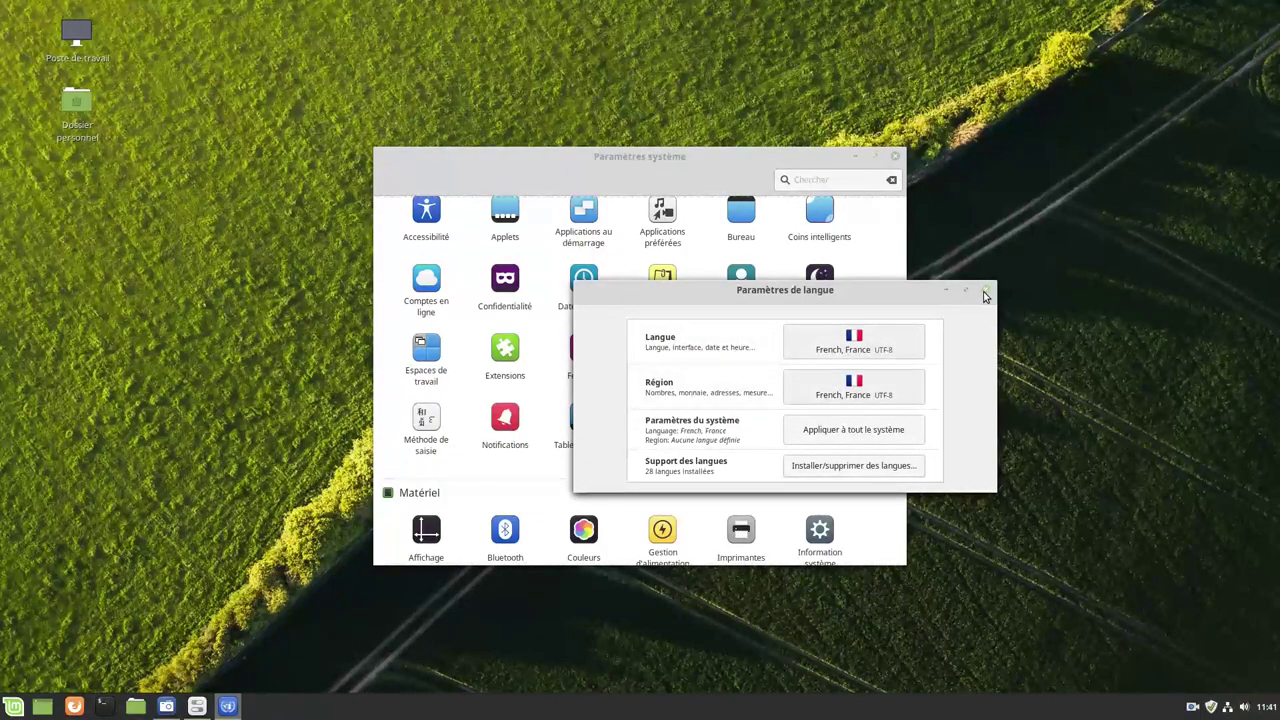
left_click(985, 292)
Look at the notification settings, and open the panel settings to examine the visibility and size options
left_click(518, 430)
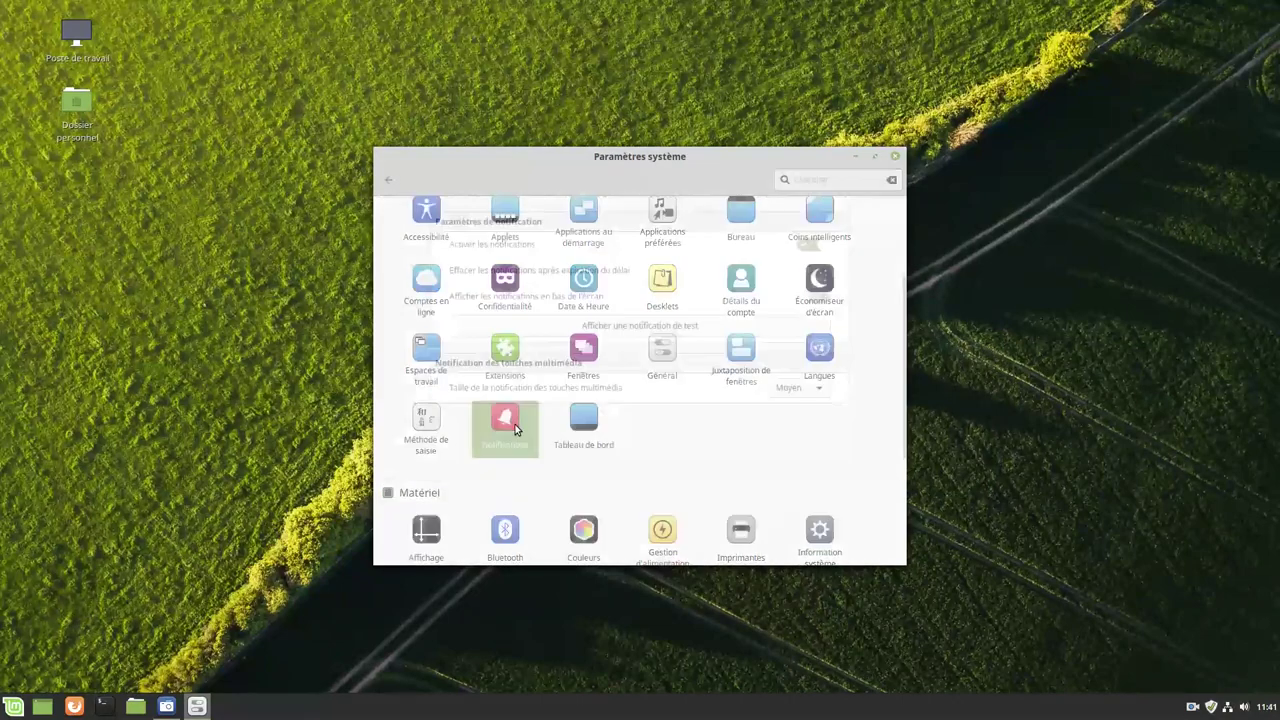
left_click(389, 179)
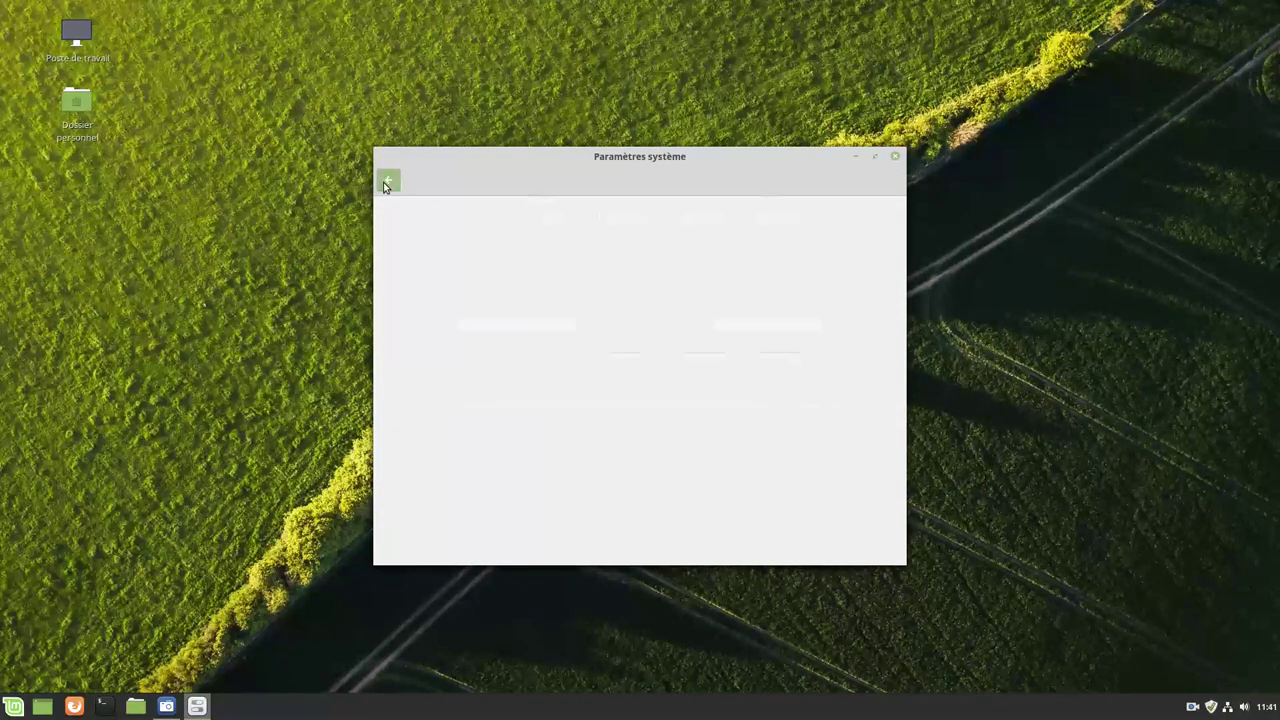
scroll(700, 420, "down", 1)
left_click(585, 386)
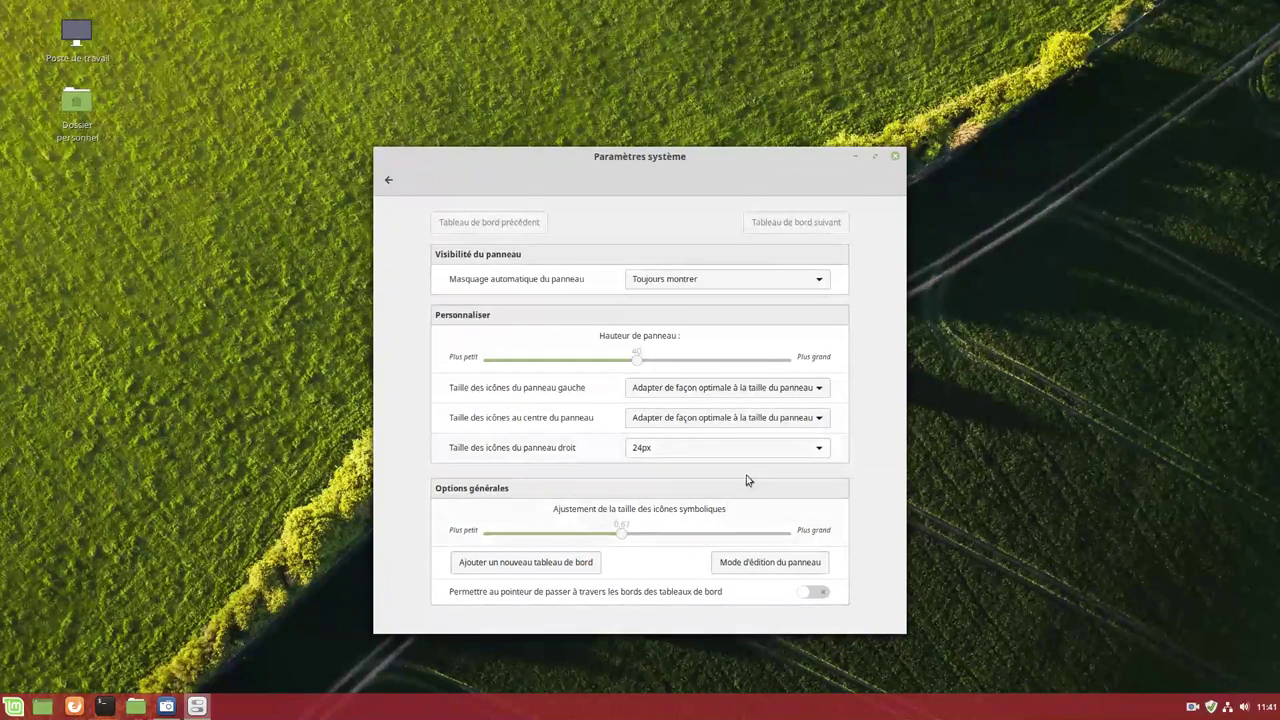
Leave the panel settings, look at the display settings for resolution and rotation, and return to the settings overview
left_click(388, 180)
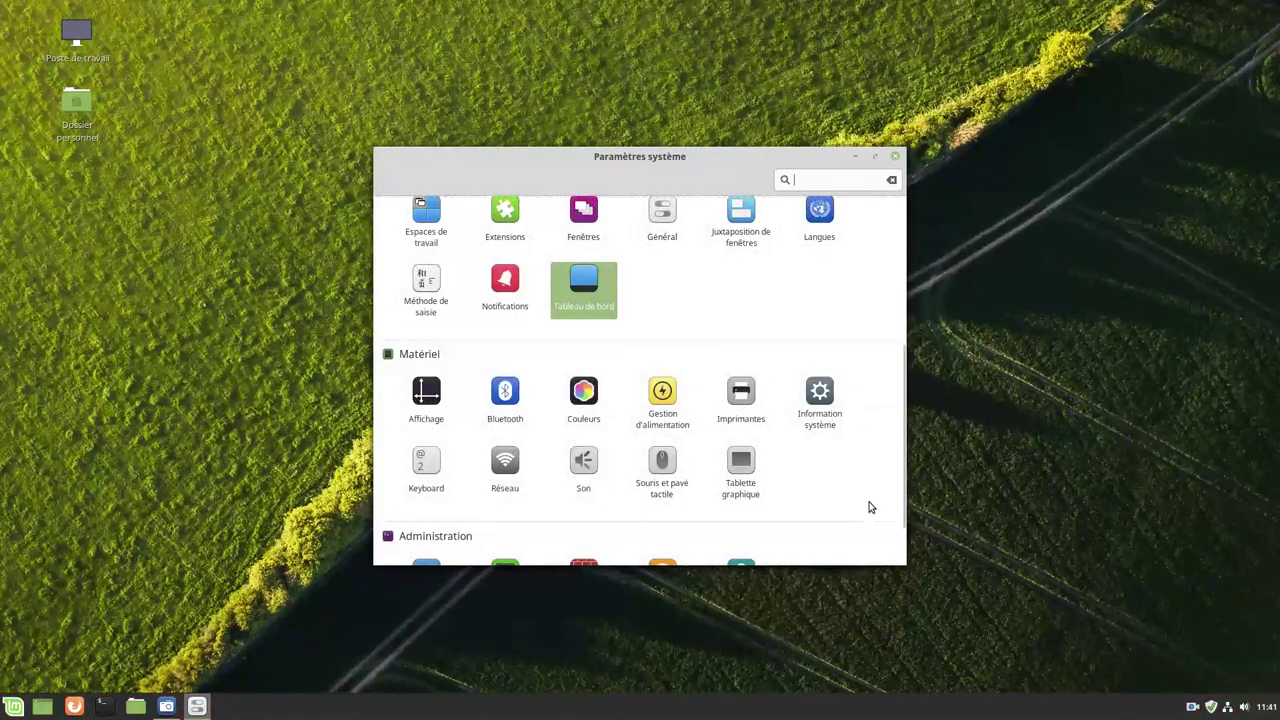
scroll(866, 475, "down", 2)
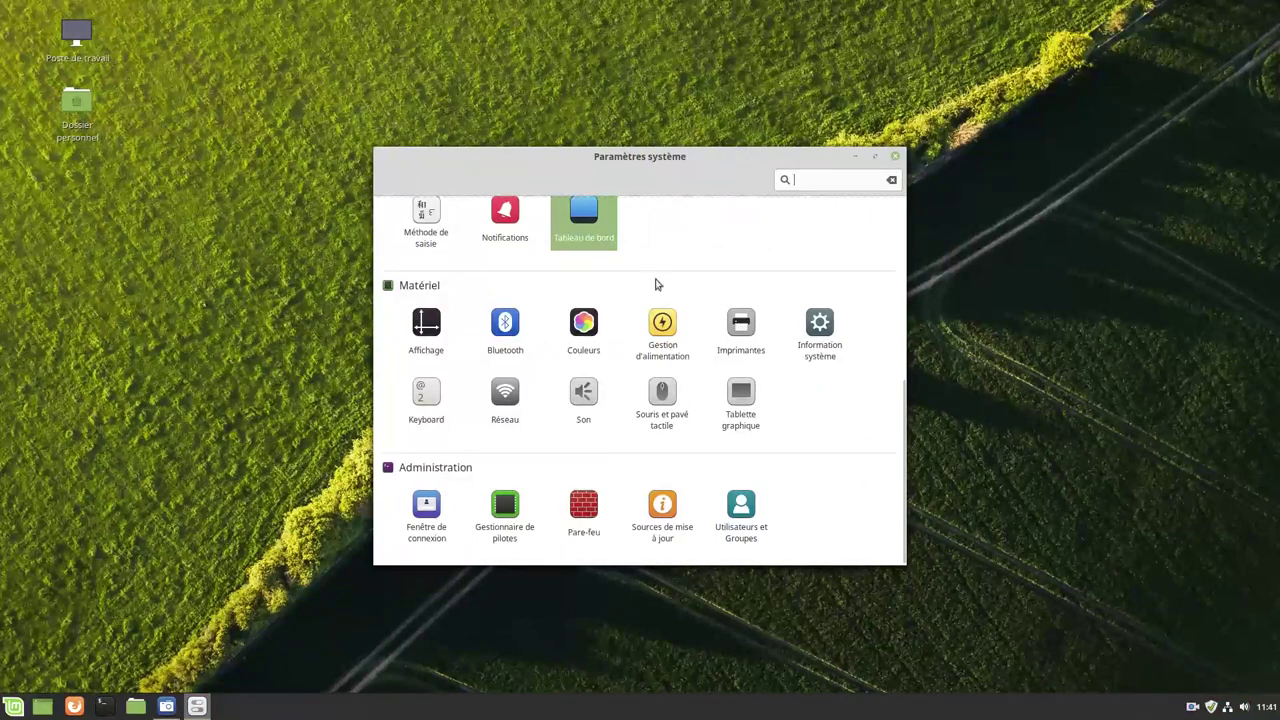
left_click(436, 340)
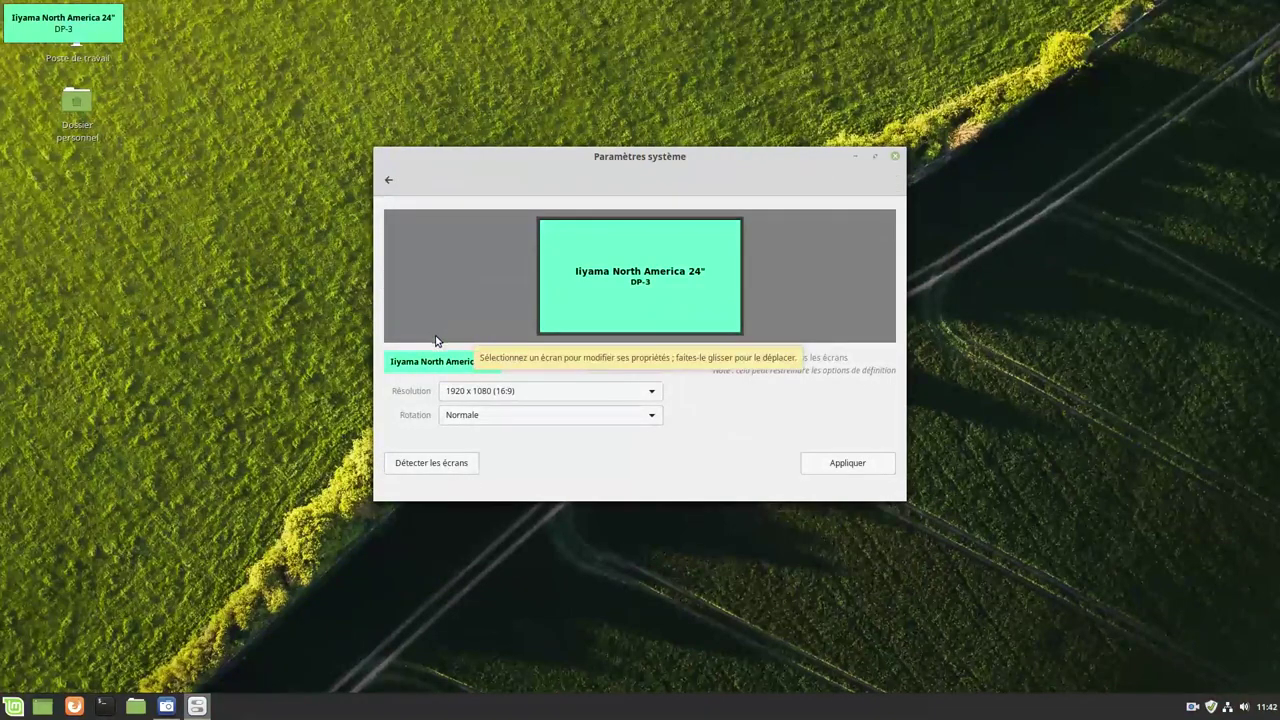
left_click(389, 183)
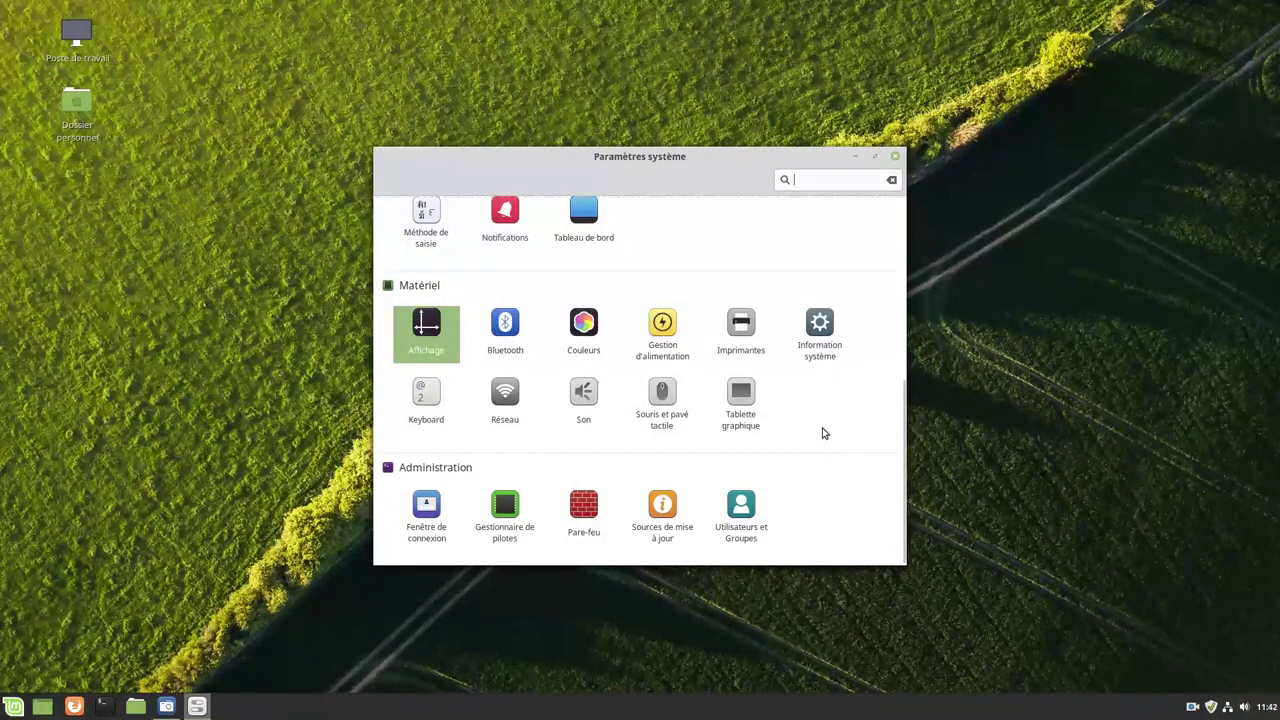
Open the driver manager from the administration modules, authenticating with the account password
left_click(510, 510)
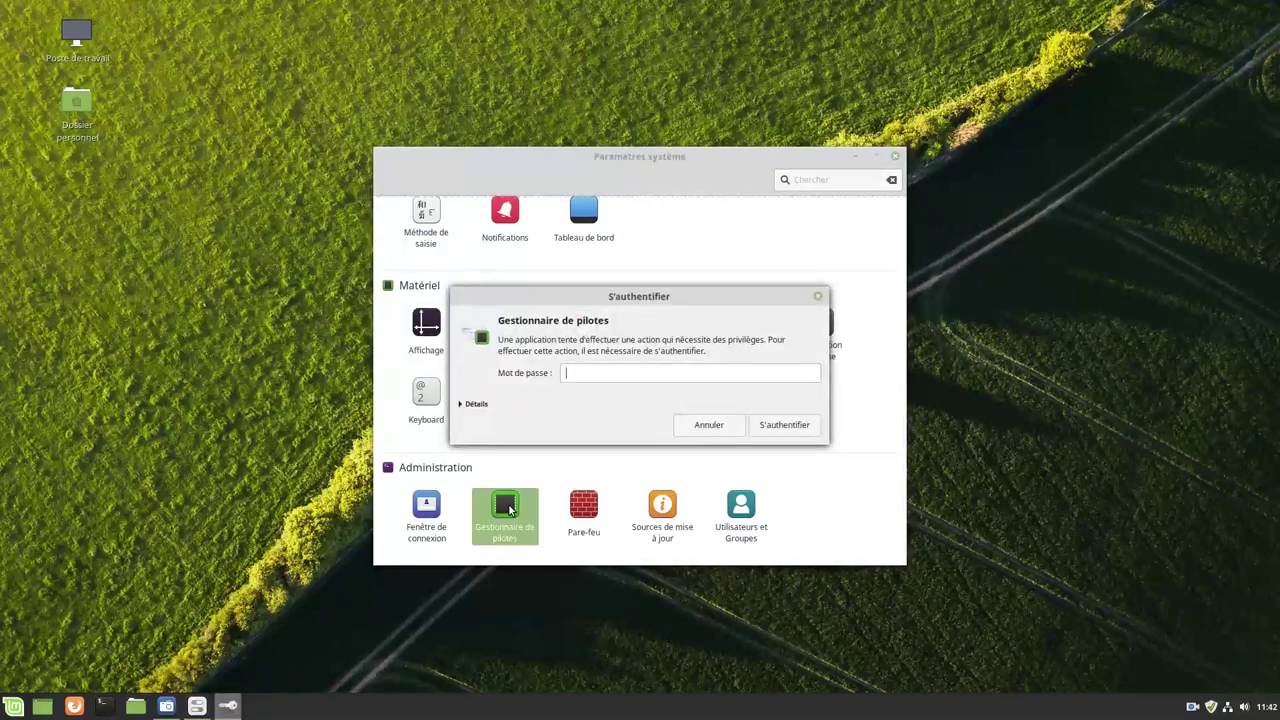
type("••••••••")
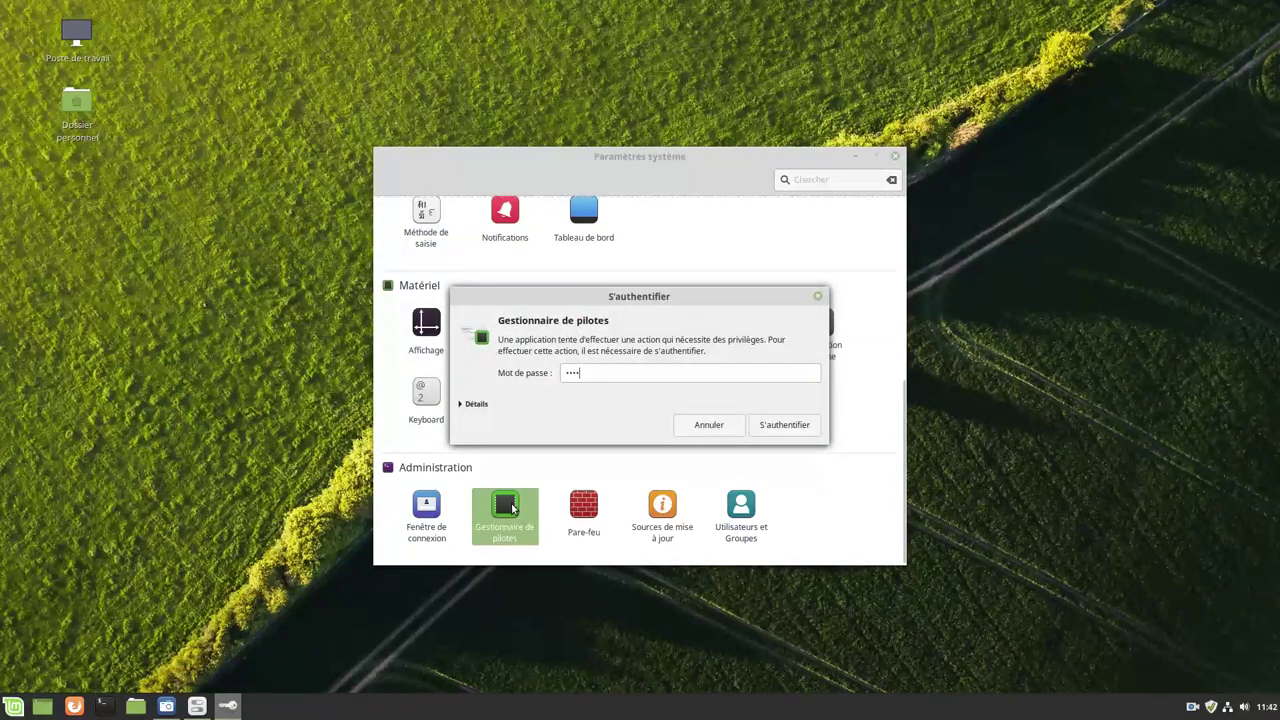
key("Return")
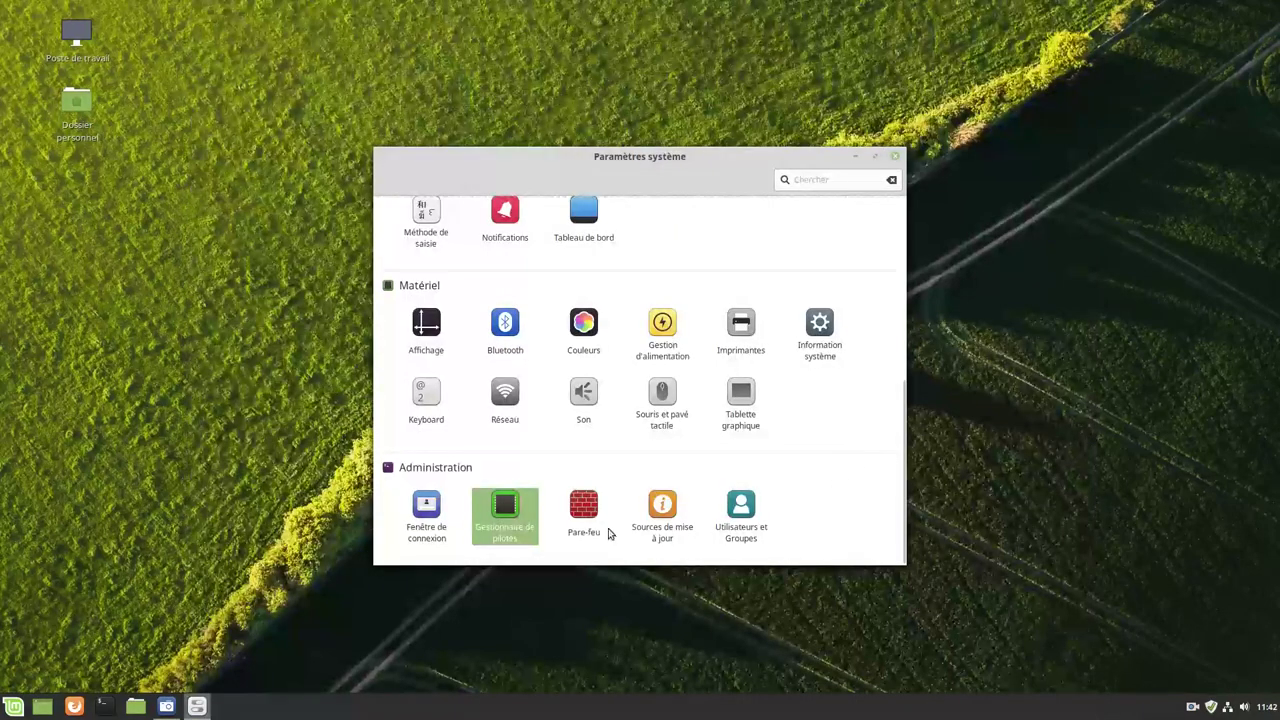
Open the firewall configuration with the account password, enable the firewall for the Dossier_personnel profile, and quit it
left_click(584, 512)
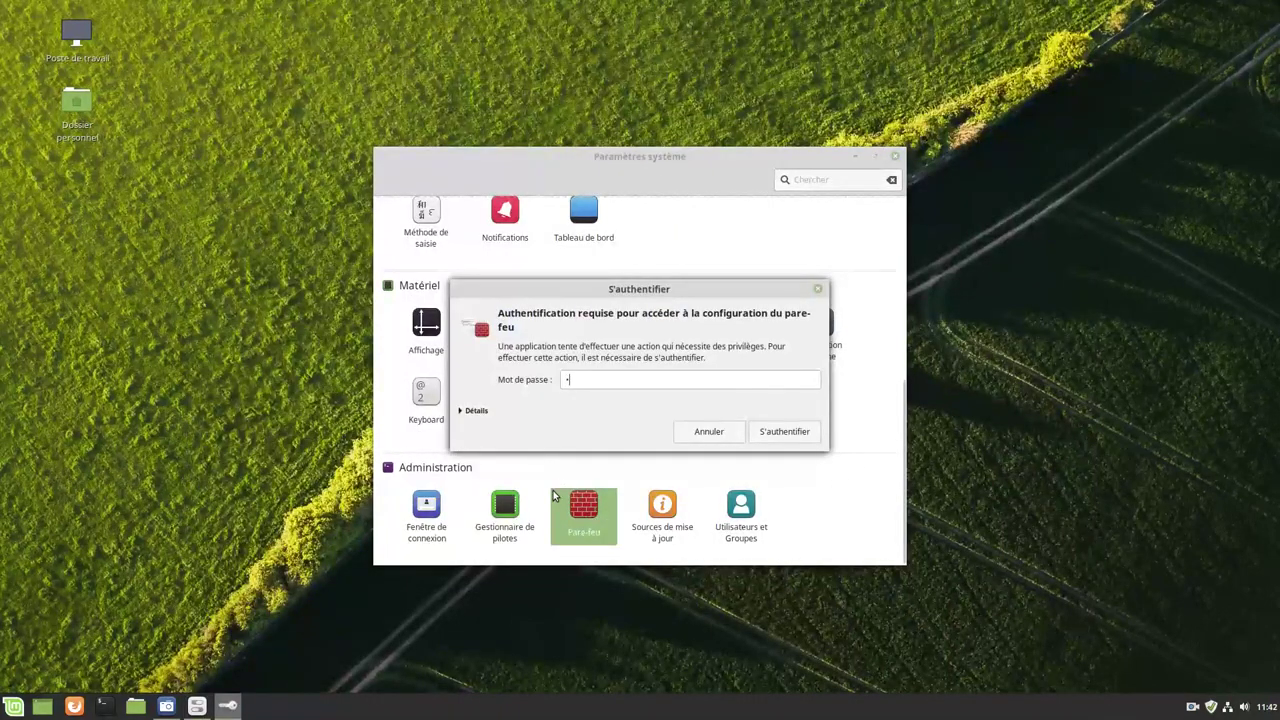
type("••••")
key("Return")
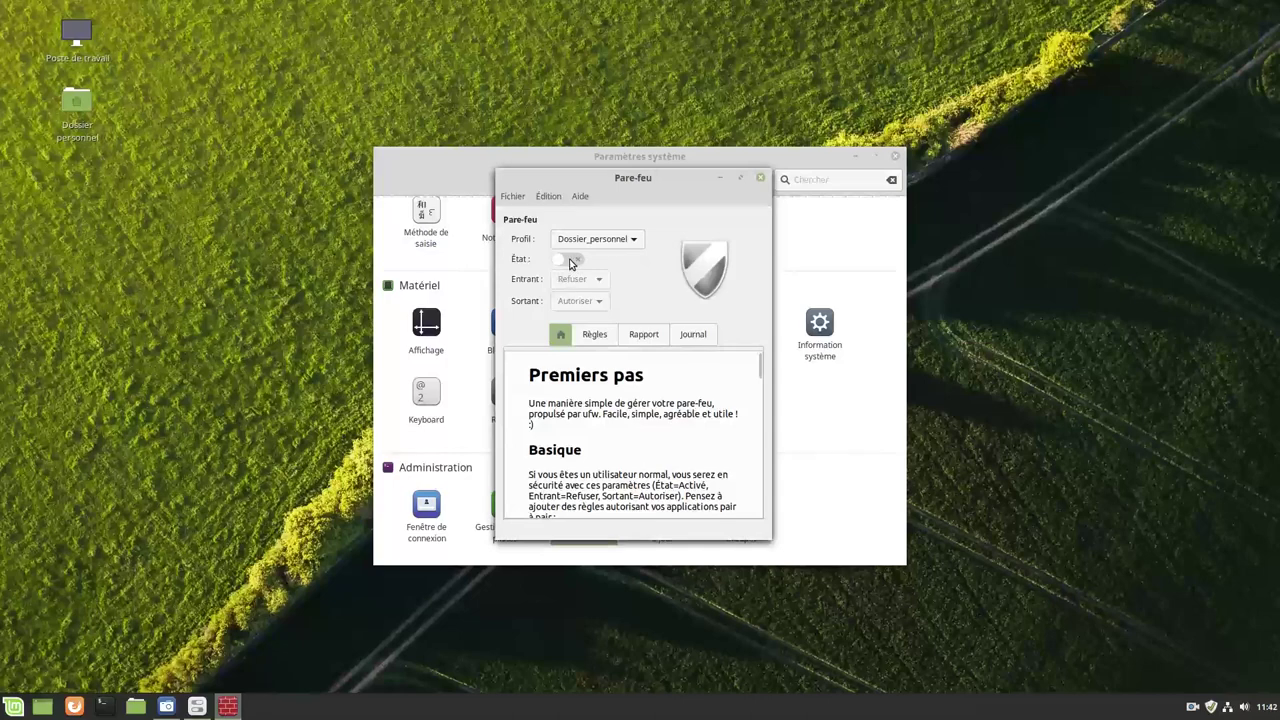
left_click(566, 260)
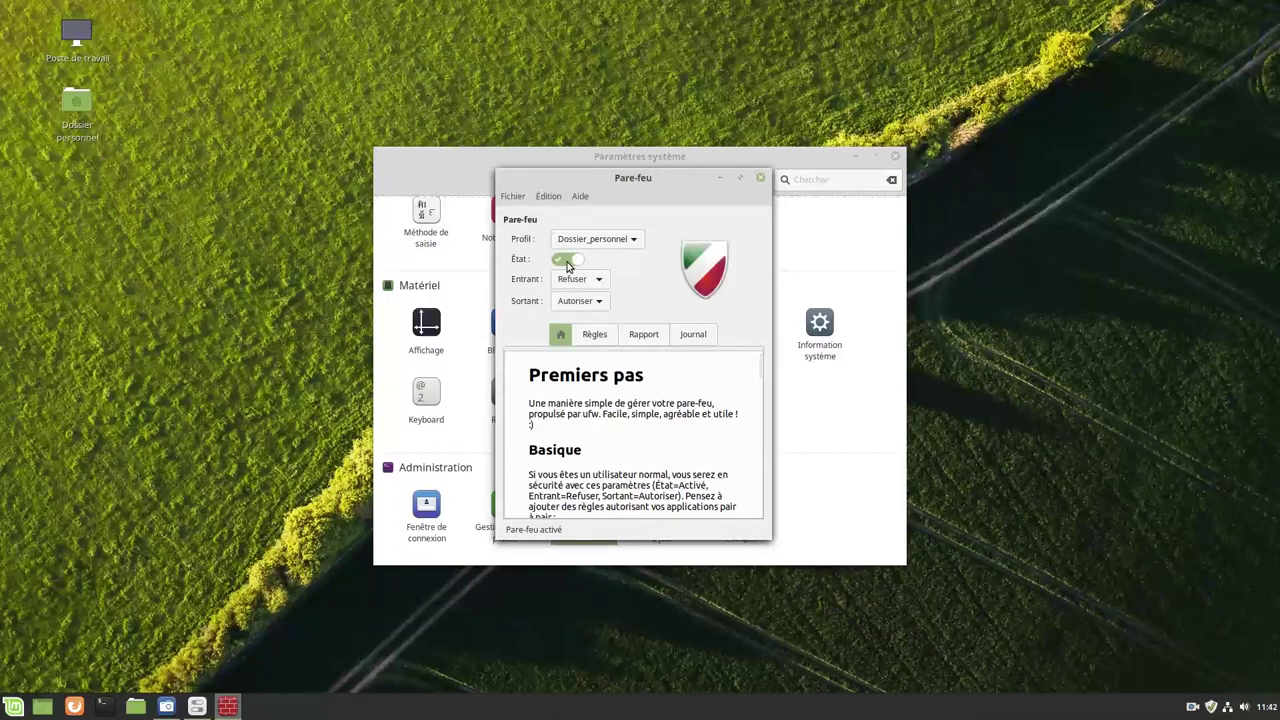
left_click(512, 196)
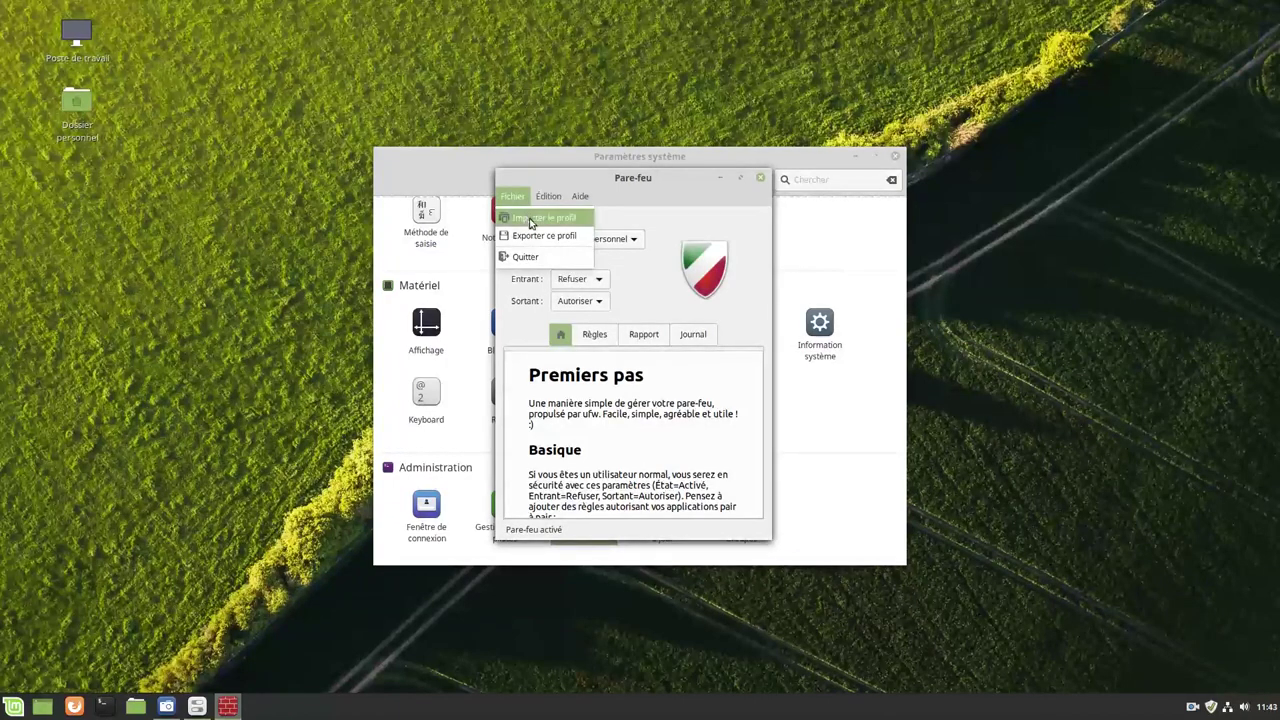
left_click(532, 258)
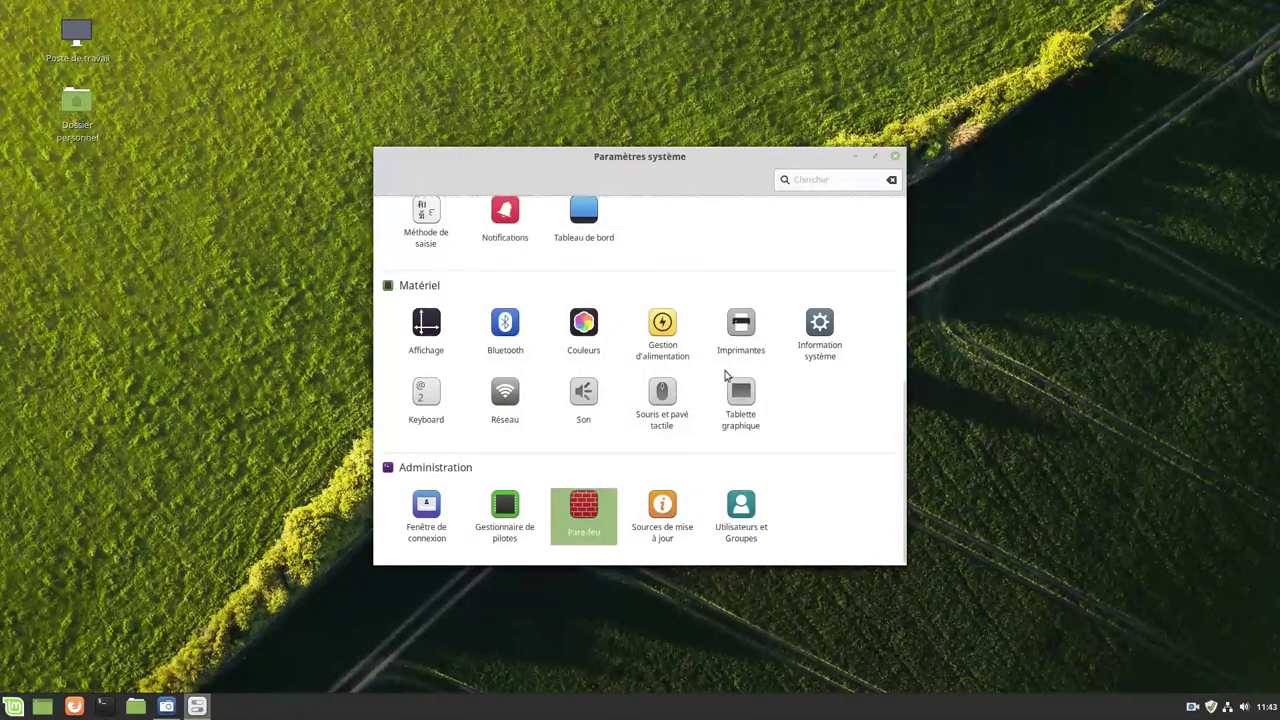
Open the software sources with the account password, look at the official repositories, and close the window
left_click(661, 511)
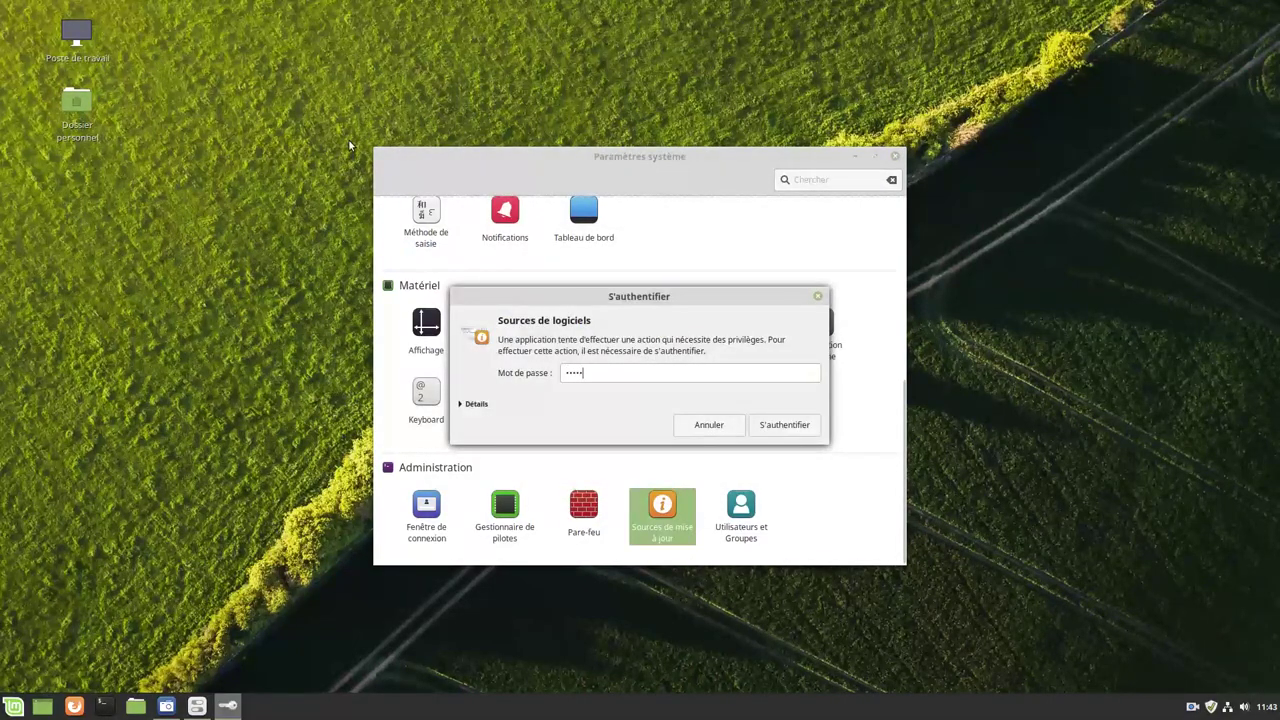
key("Return")
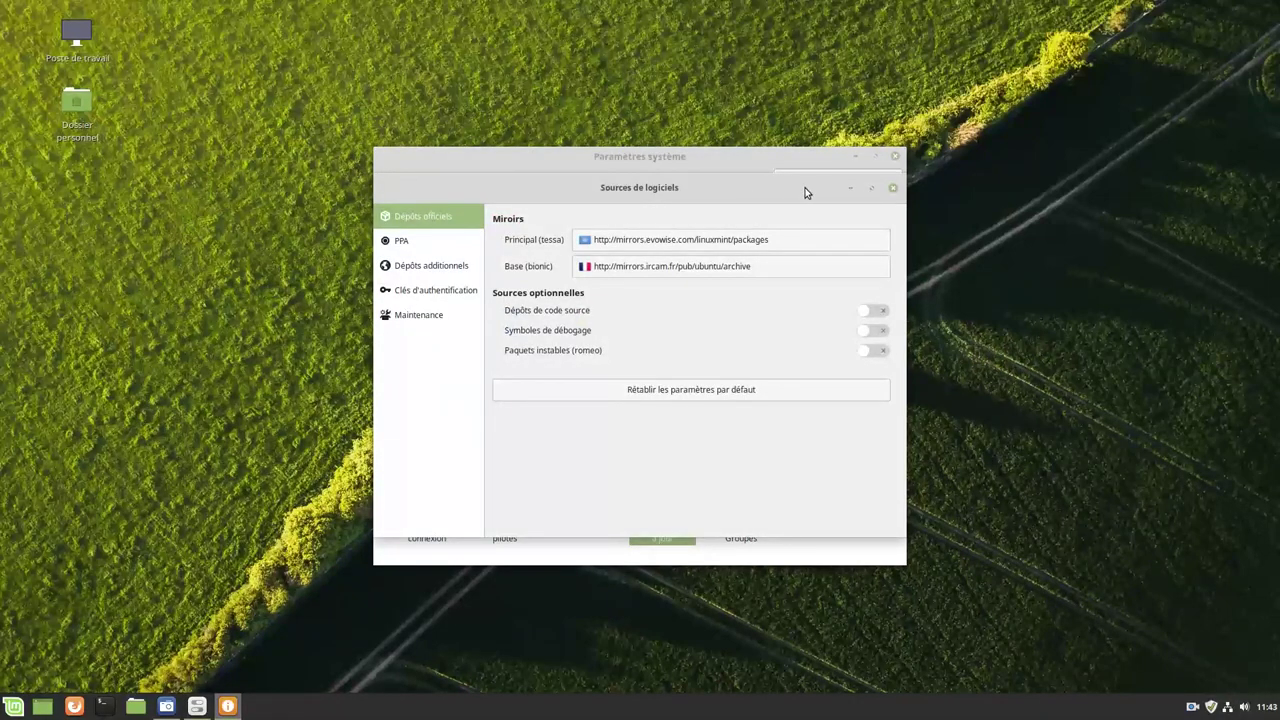
left_click(893, 188)
Open the Users and Groups administration, authenticating with the account password
left_click(765, 500)
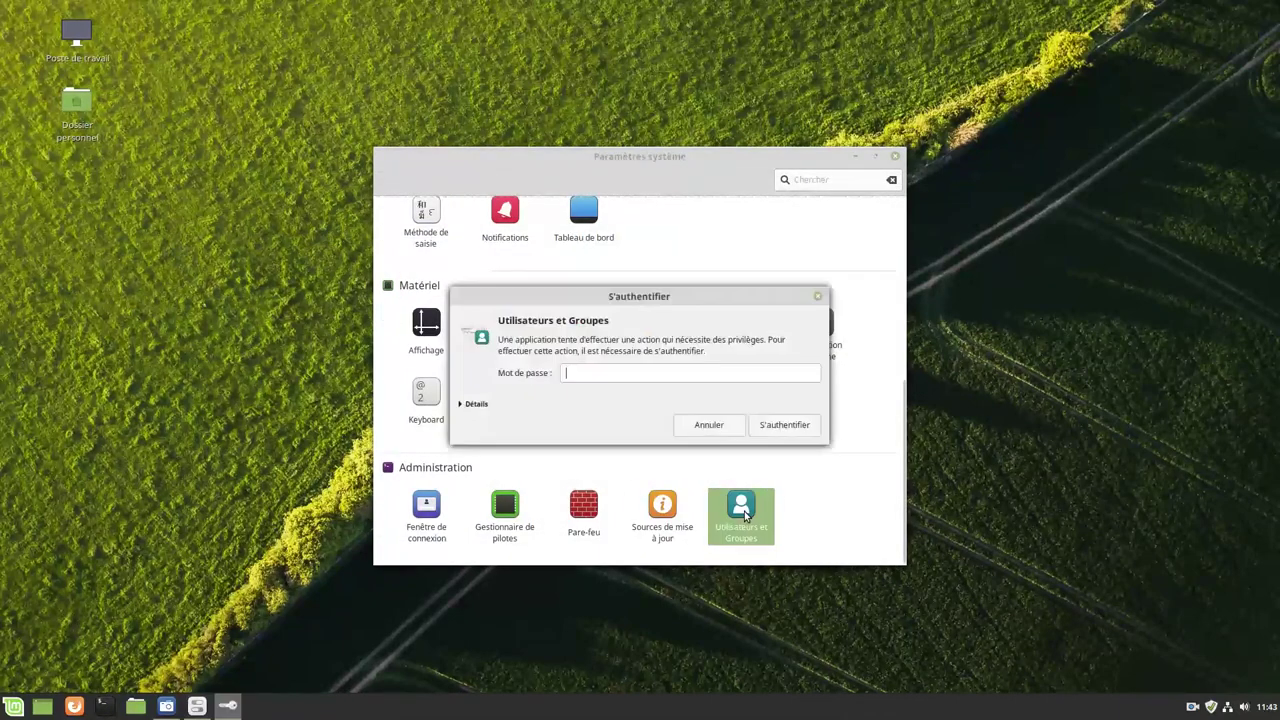
type("••••")
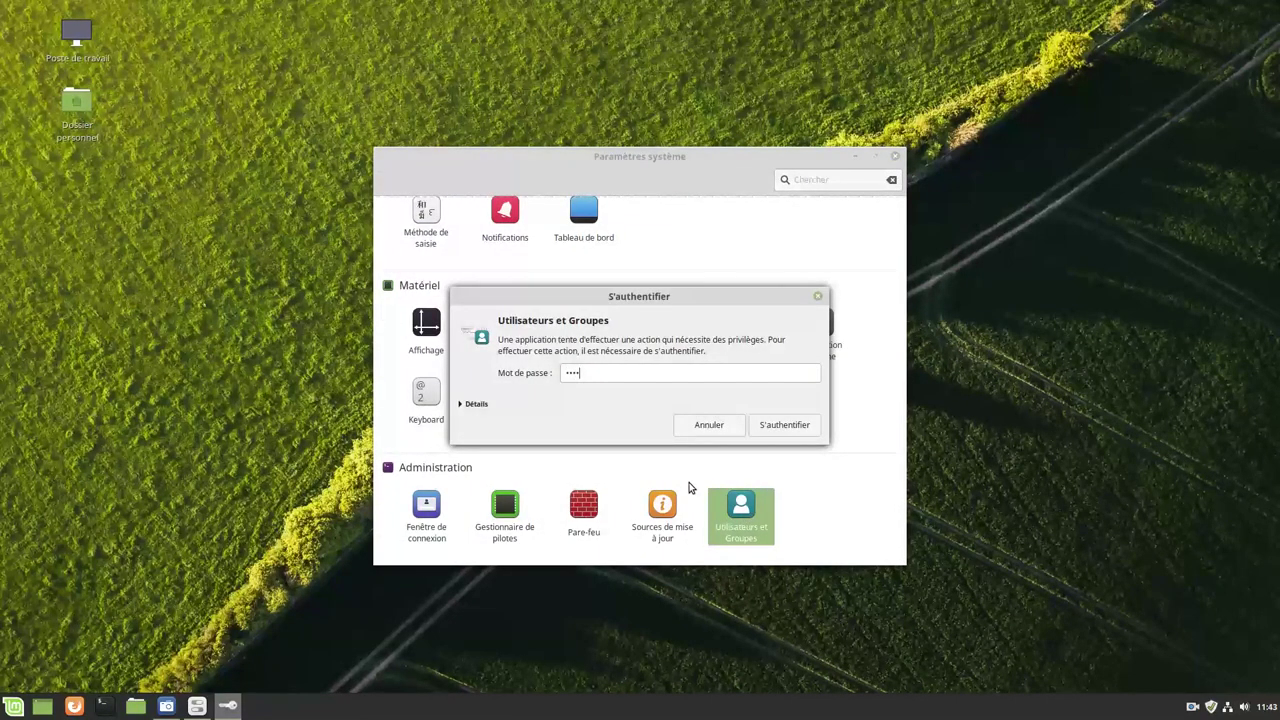
key("Return")
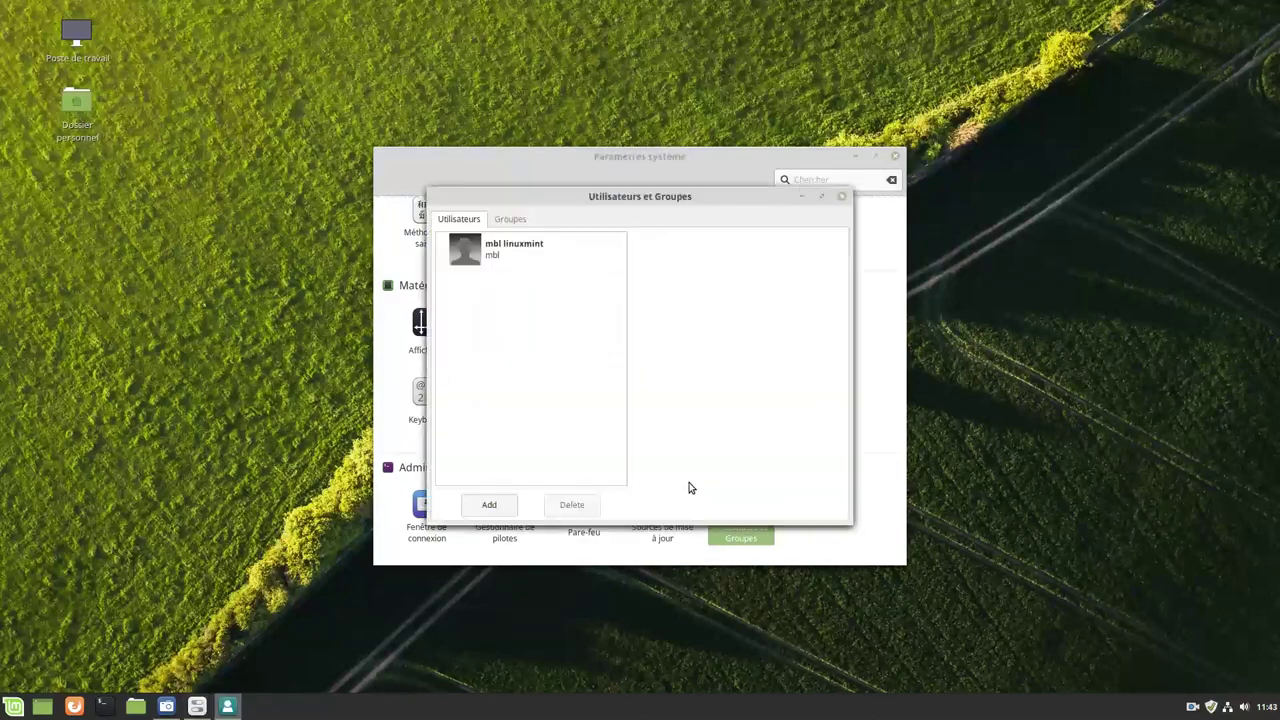
Set the existing user's account image to the penguin photo, and close the user administration and System Settings
left_click(463, 263)
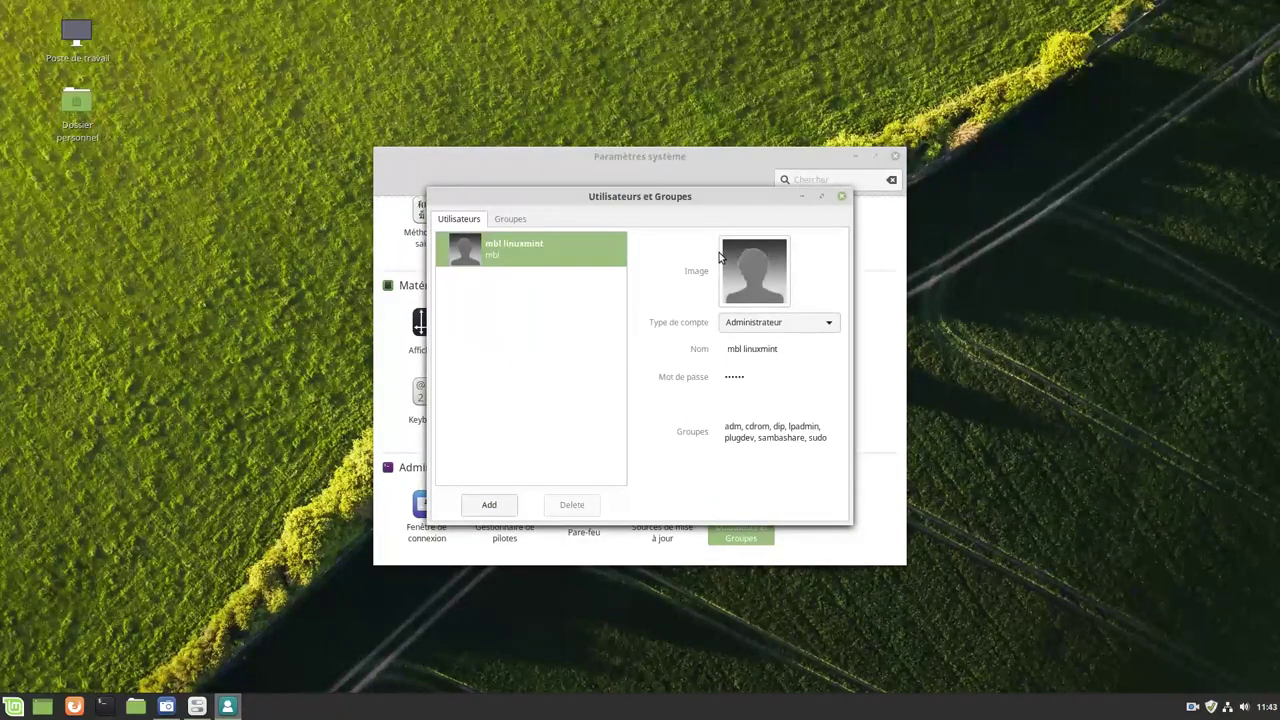
left_click(742, 272)
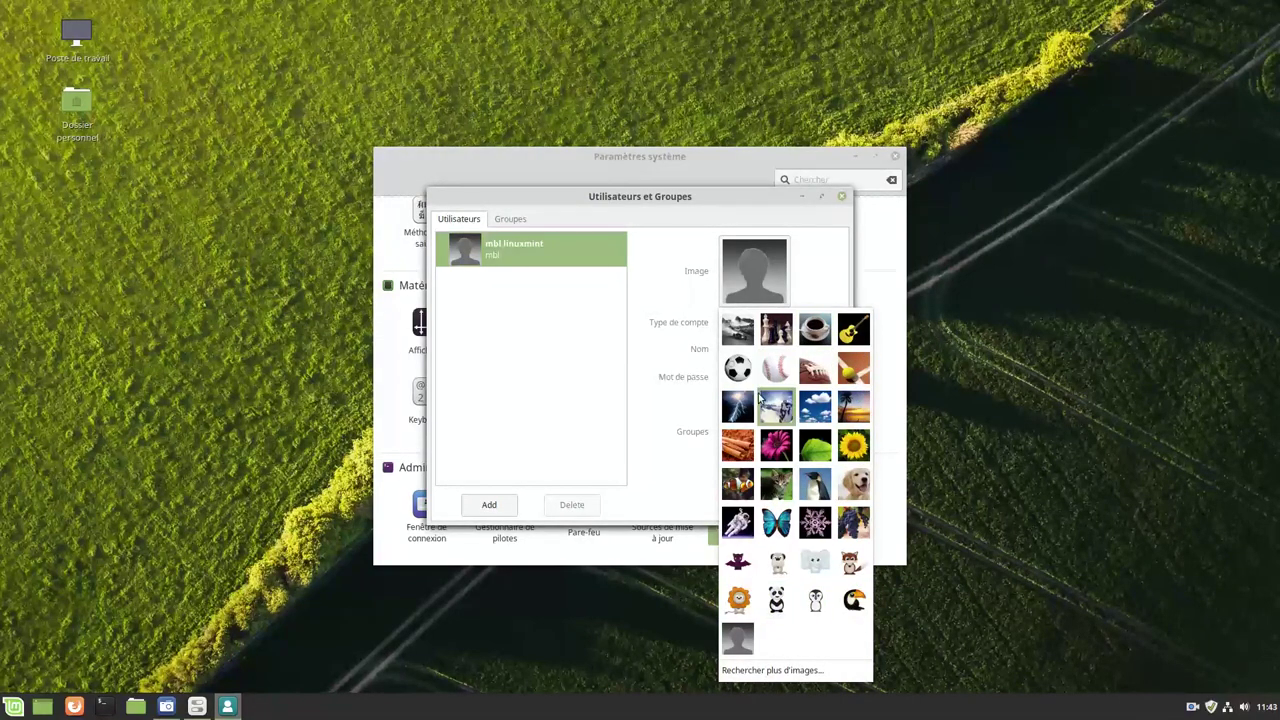
left_click(818, 485)
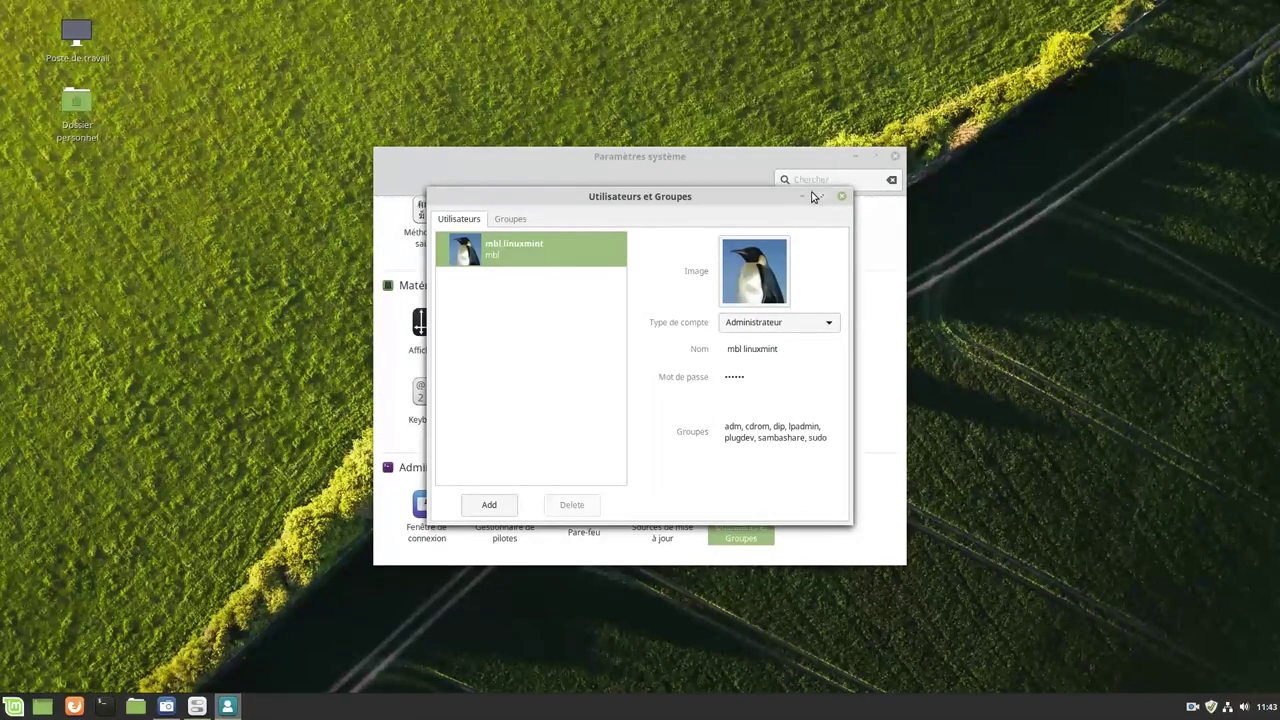
left_click(846, 195)
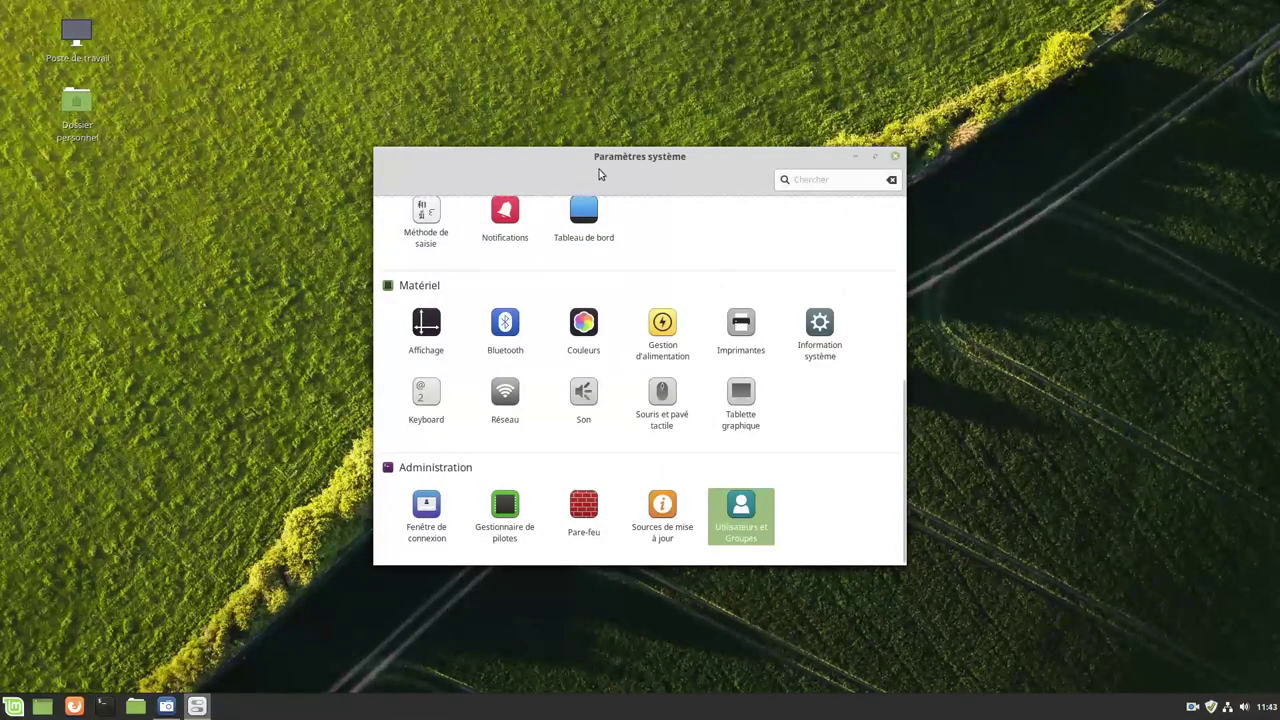
left_click(899, 158)
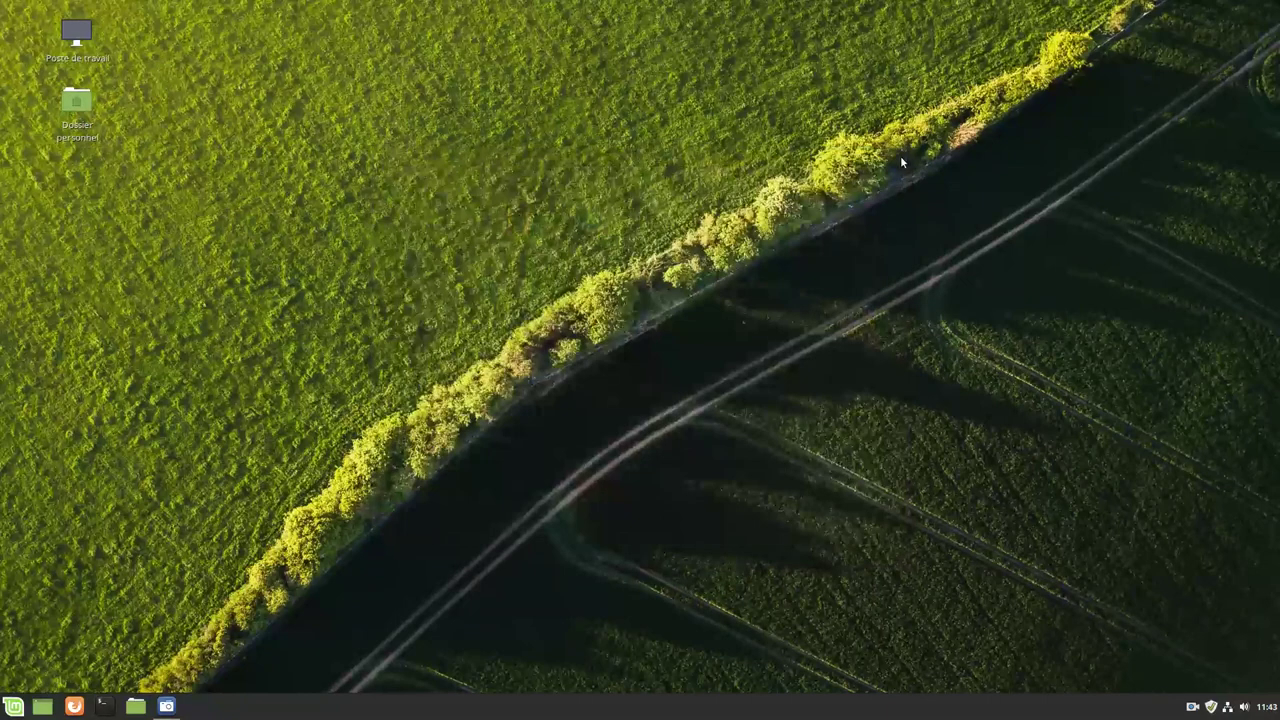
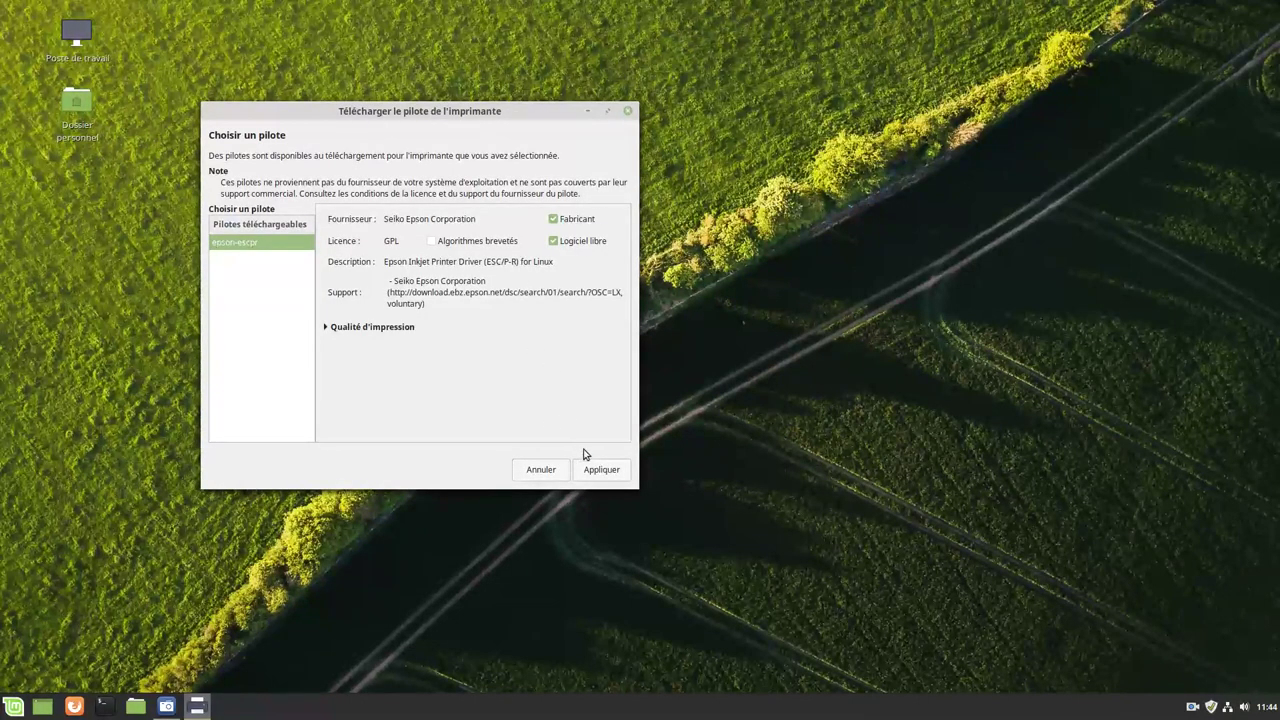
Accept the downloadable epson-escpr driver for the Epson printer
left_click(608, 471)
left_click(604, 470)
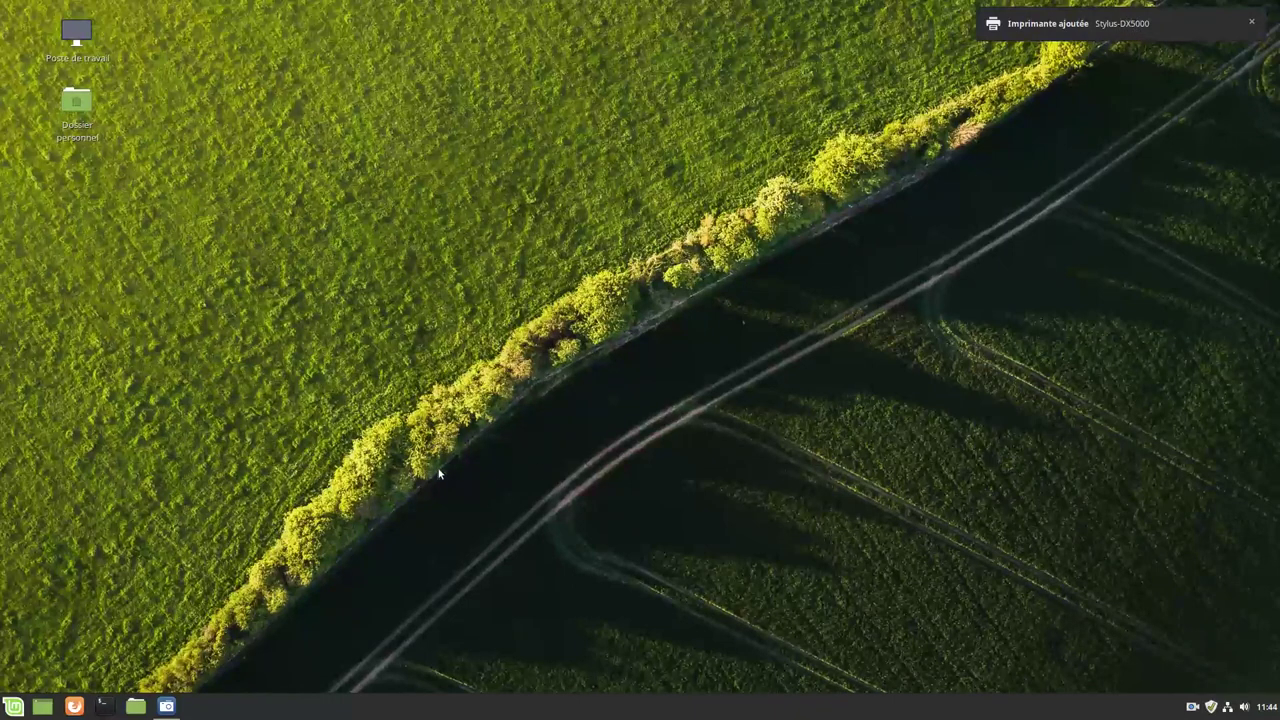
Check the Stylus-DX5000 in the printer settings, and minimize the System Settings and printers windows
left_click(12, 705)
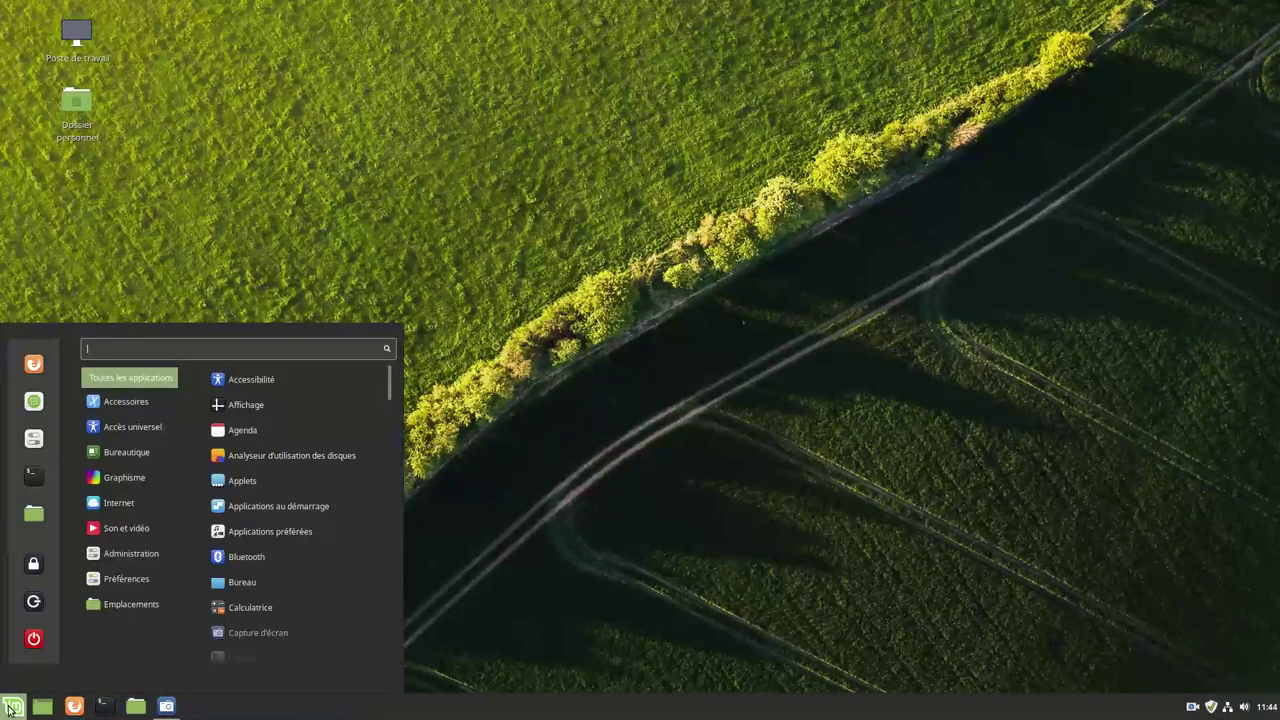
left_click(34, 441)
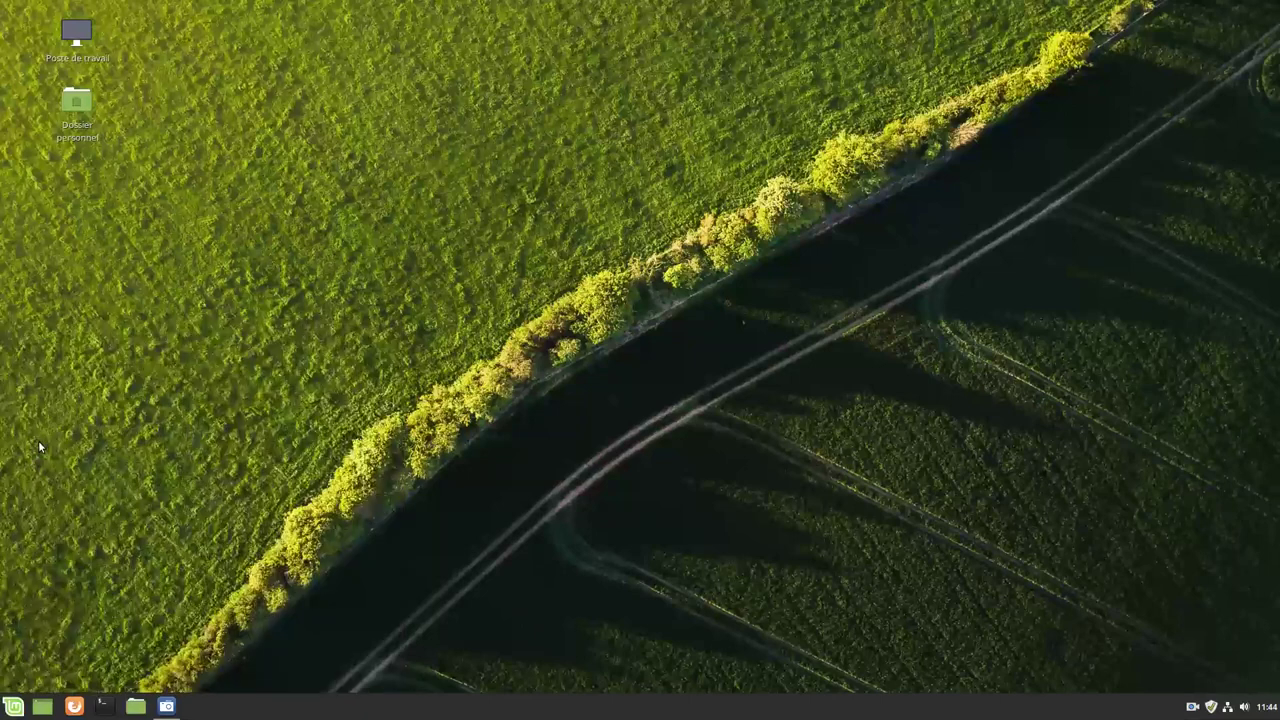
scroll(620, 372, "down", 5)
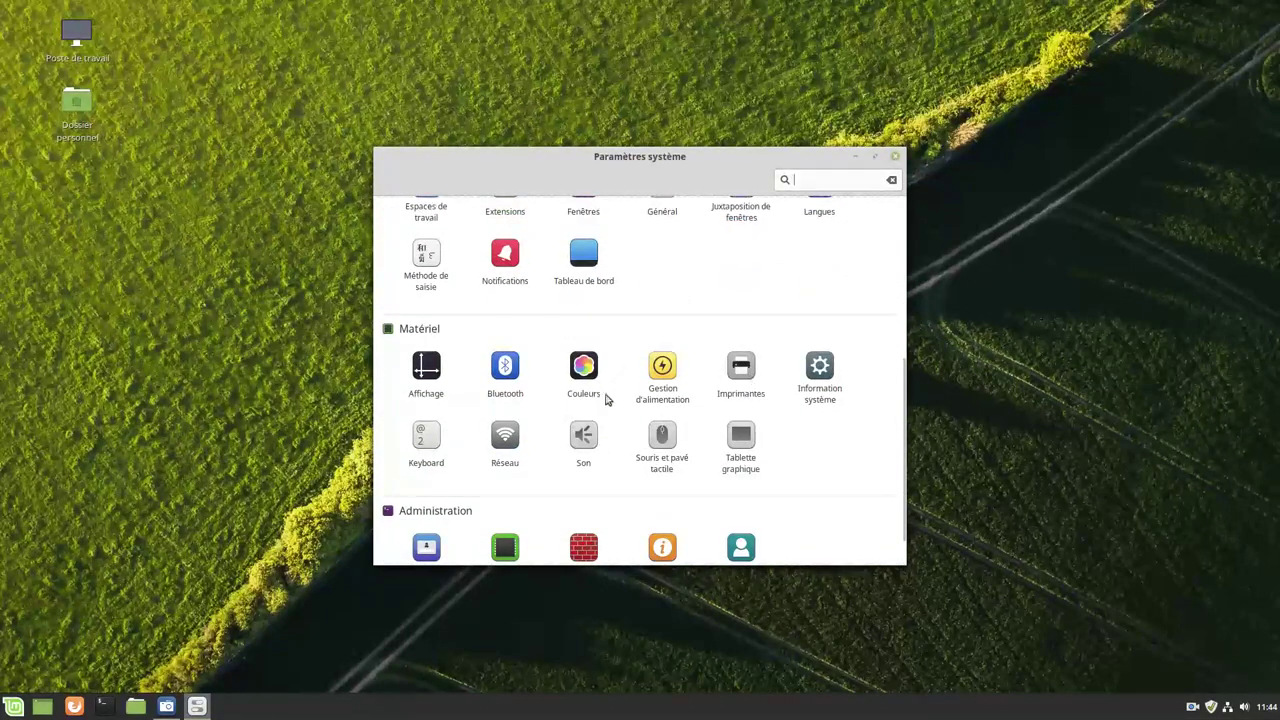
scroll(744, 376, "down", 1)
left_click(744, 371)
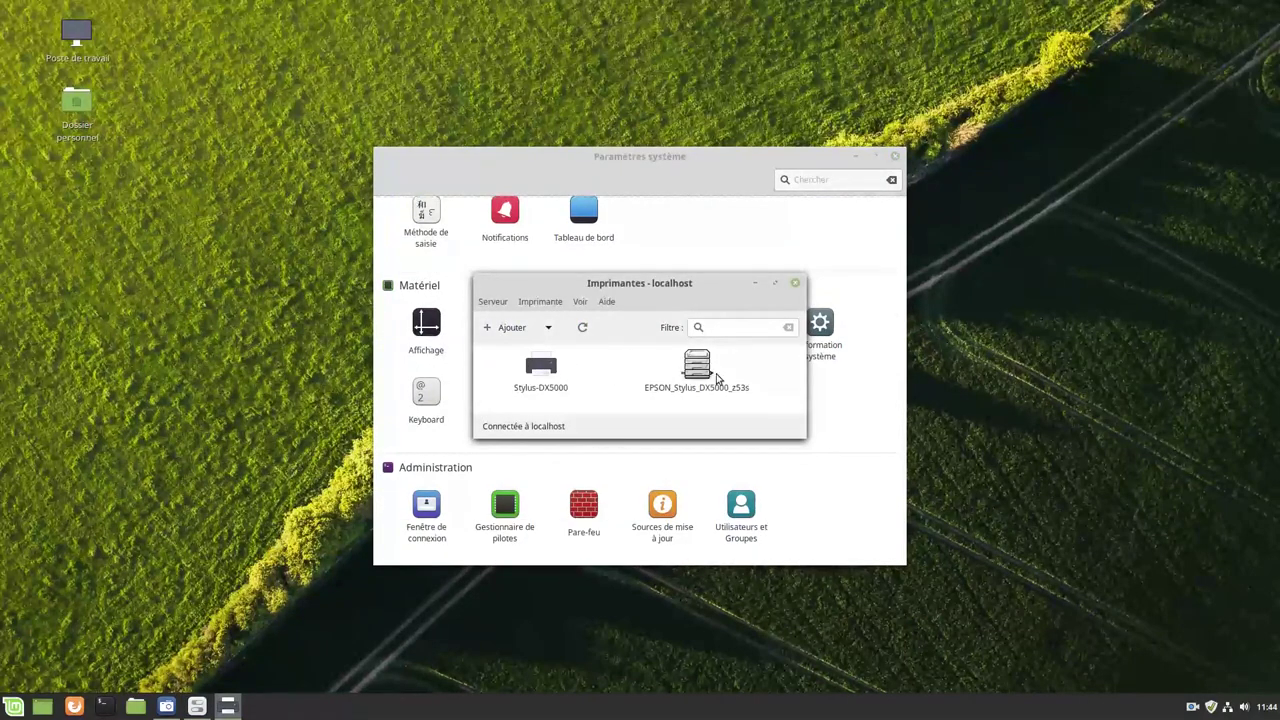
left_click(529, 386)
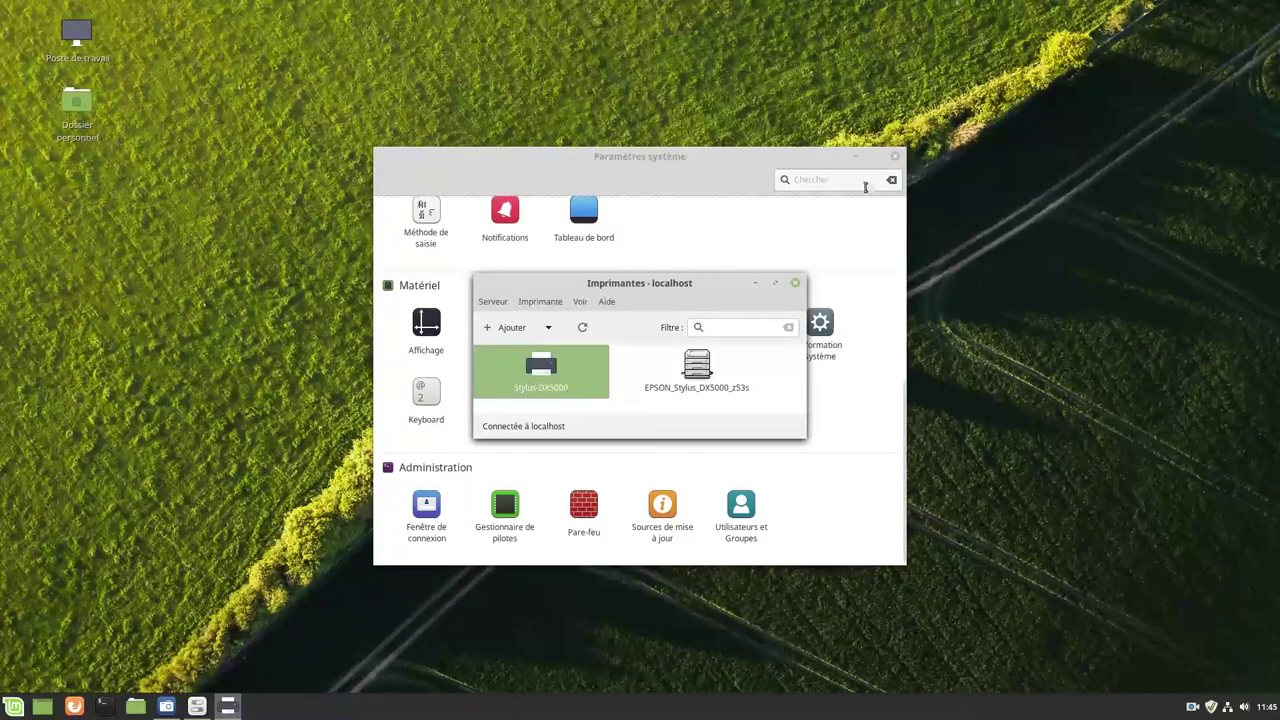
left_click(859, 156)
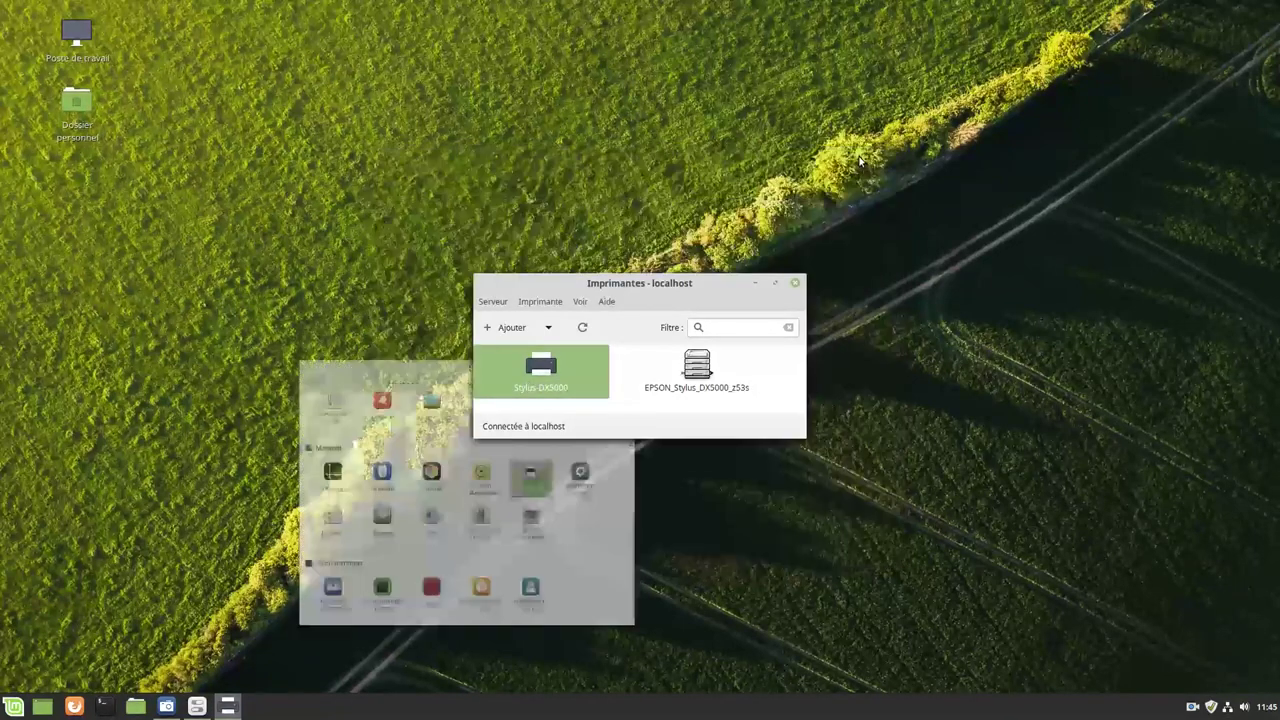
left_click(757, 285)
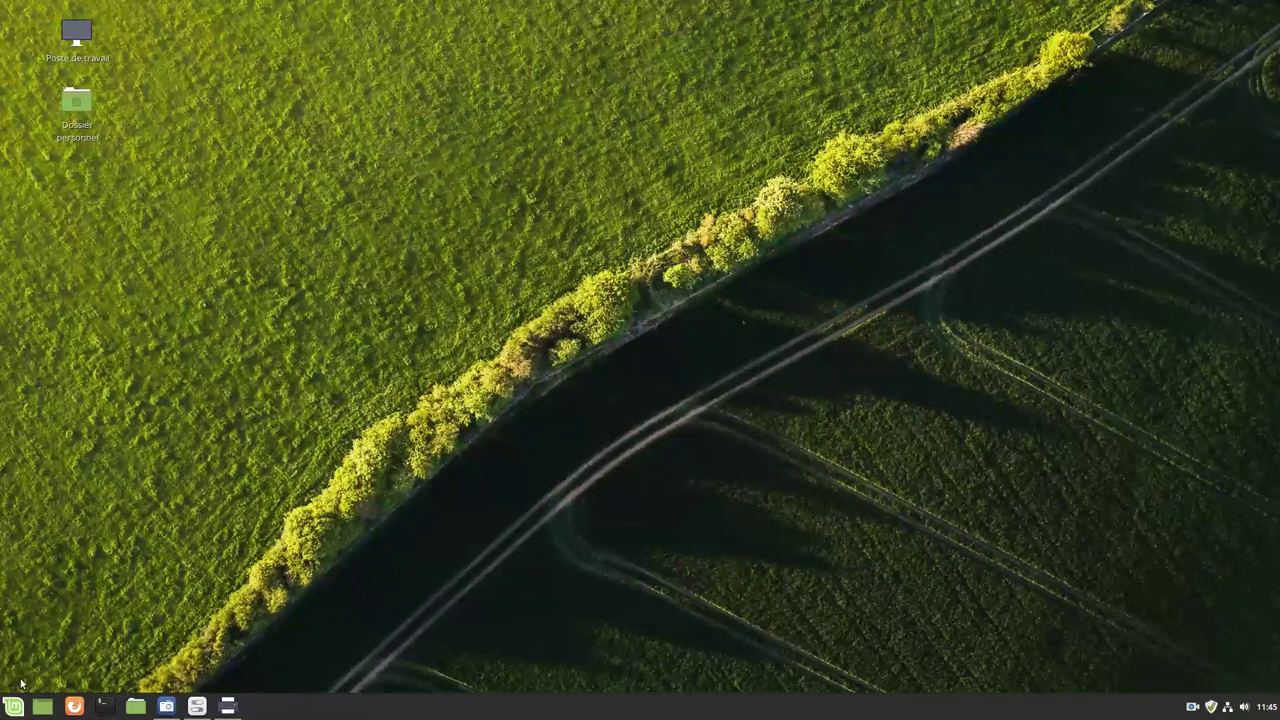
Search the installed applications for "scan", launch the Simple Scan tool, and close the software manager window
left_click(14, 708)
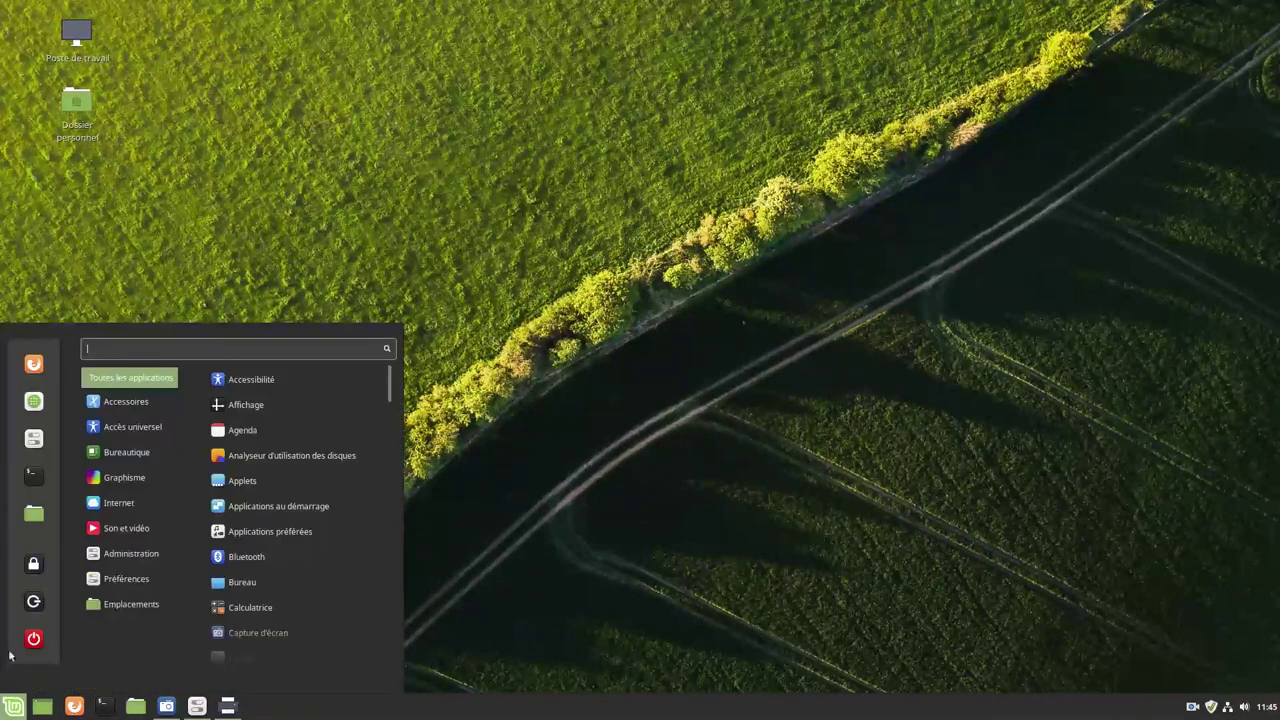
left_click(46, 415)
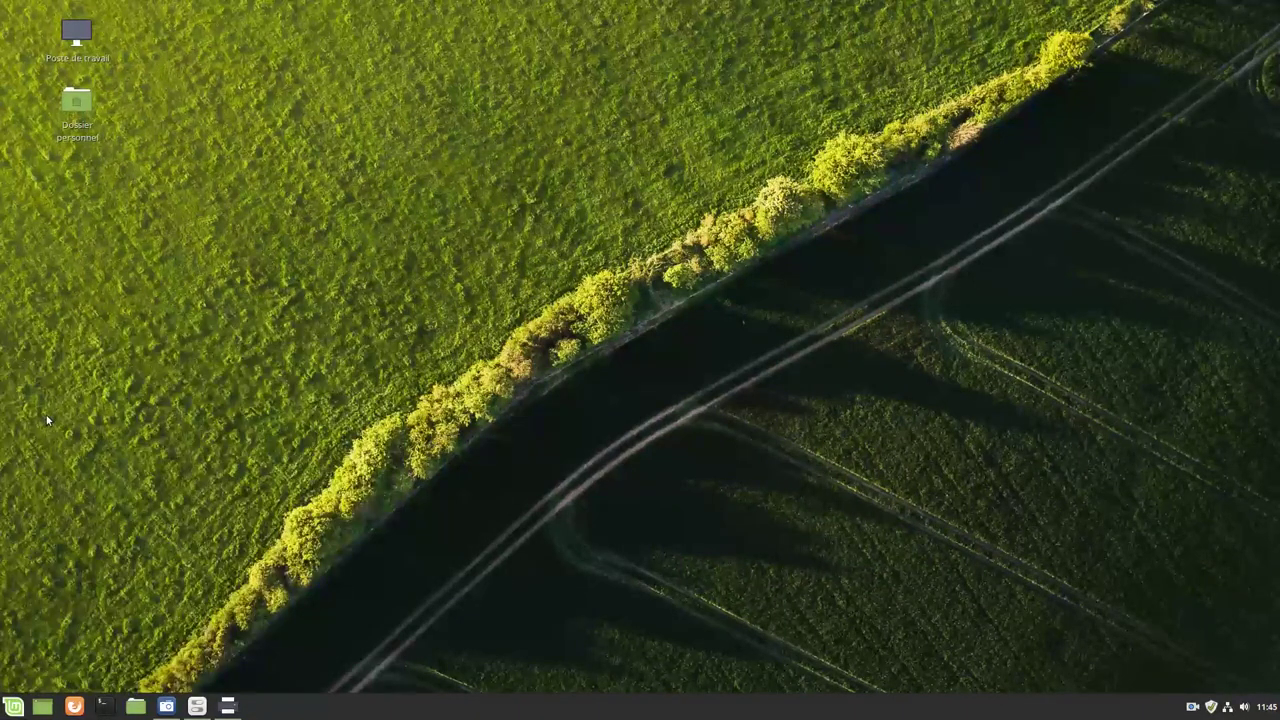
key("super")
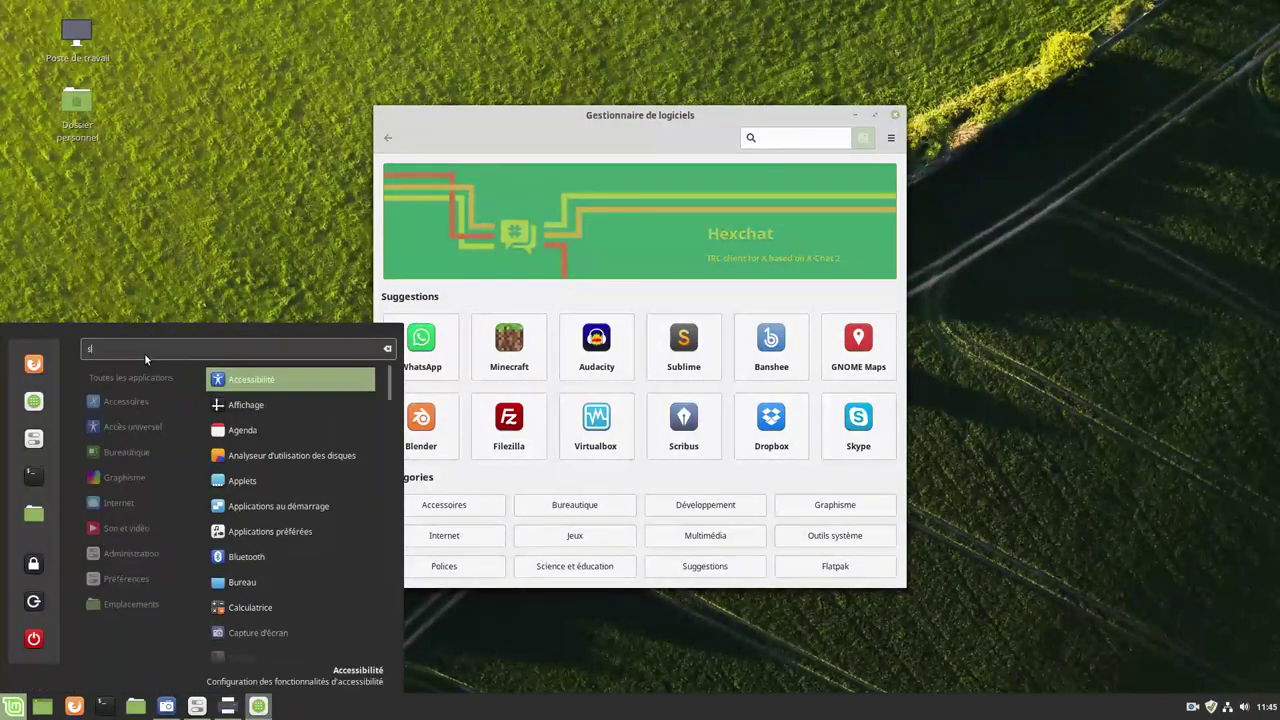
type("sc")
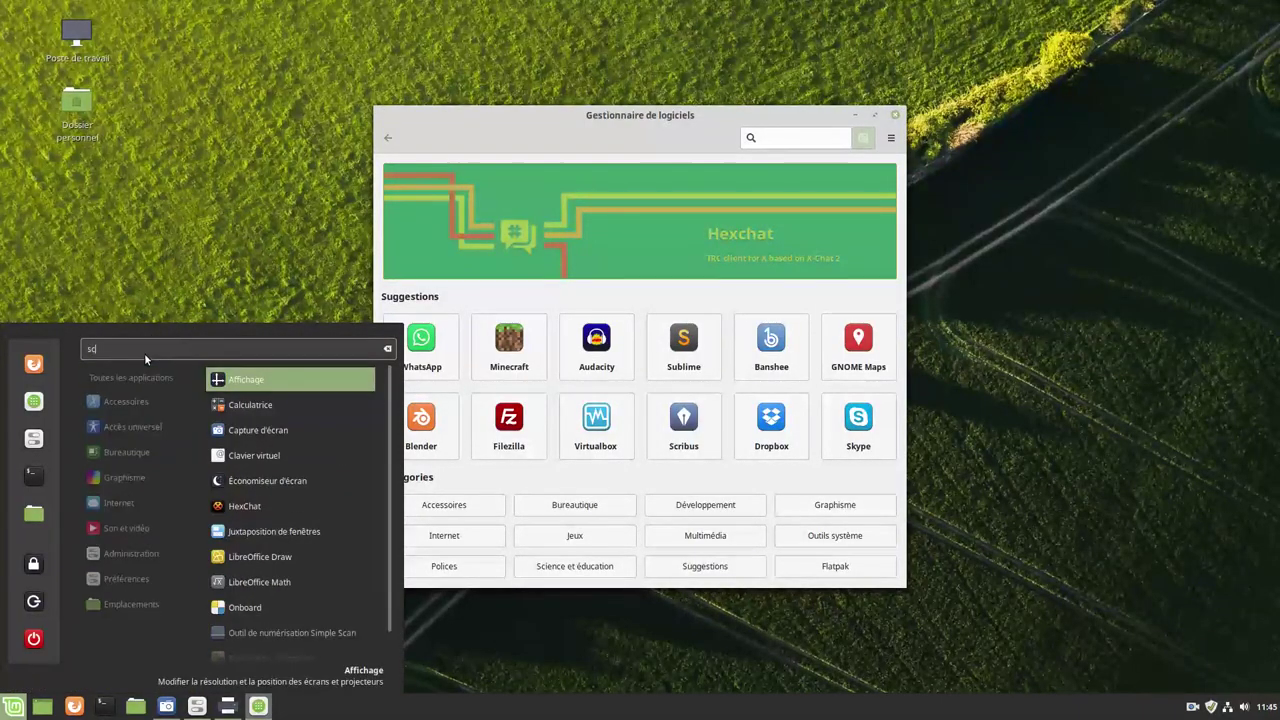
type("an")
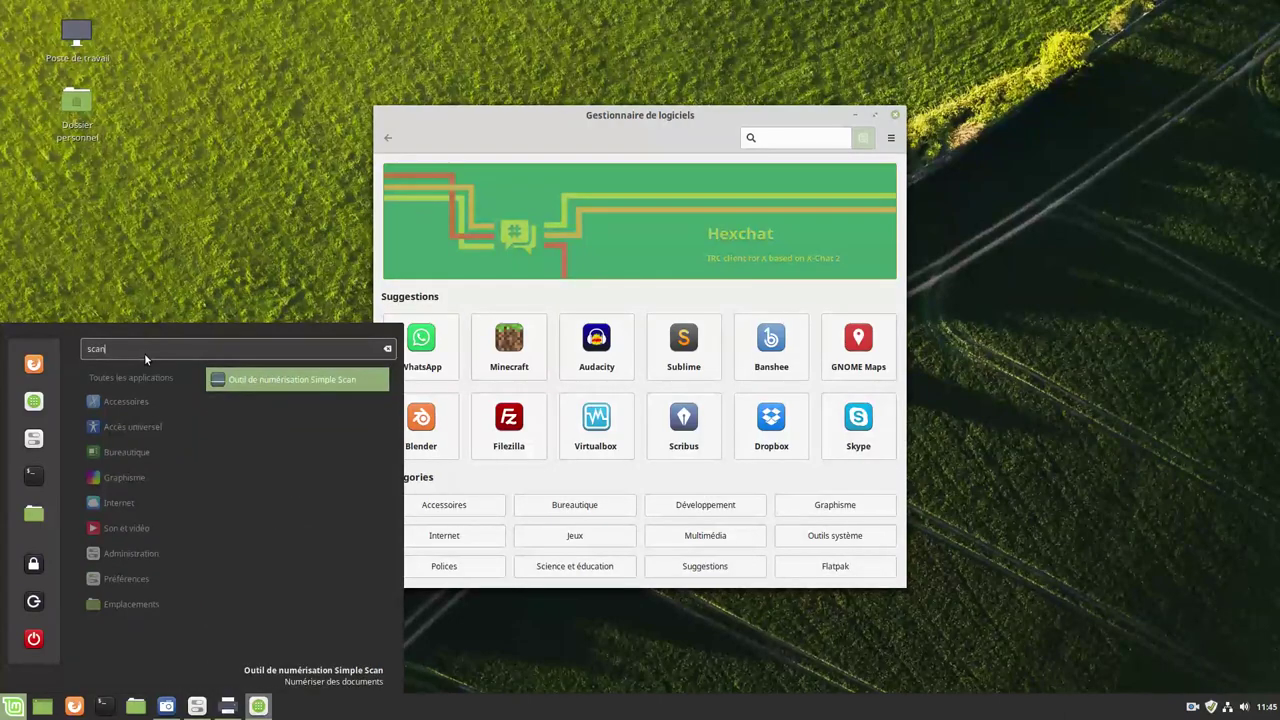
left_click(271, 381)
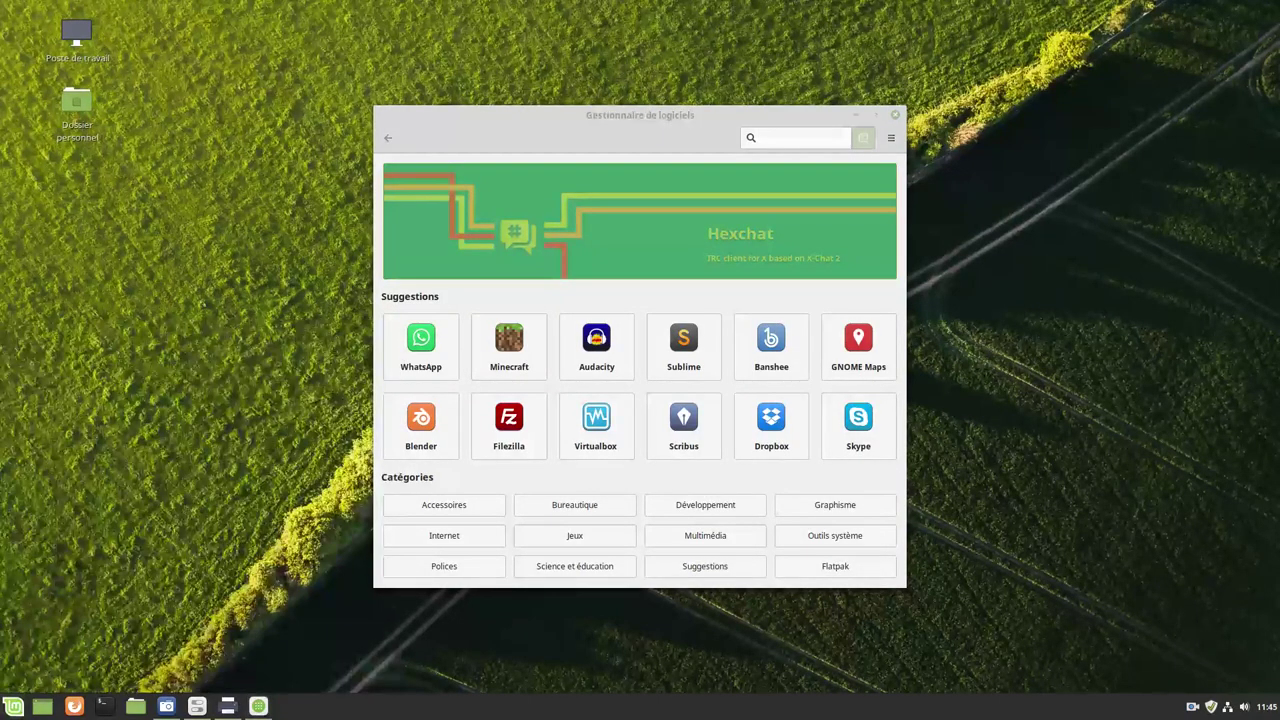
left_click(897, 116)
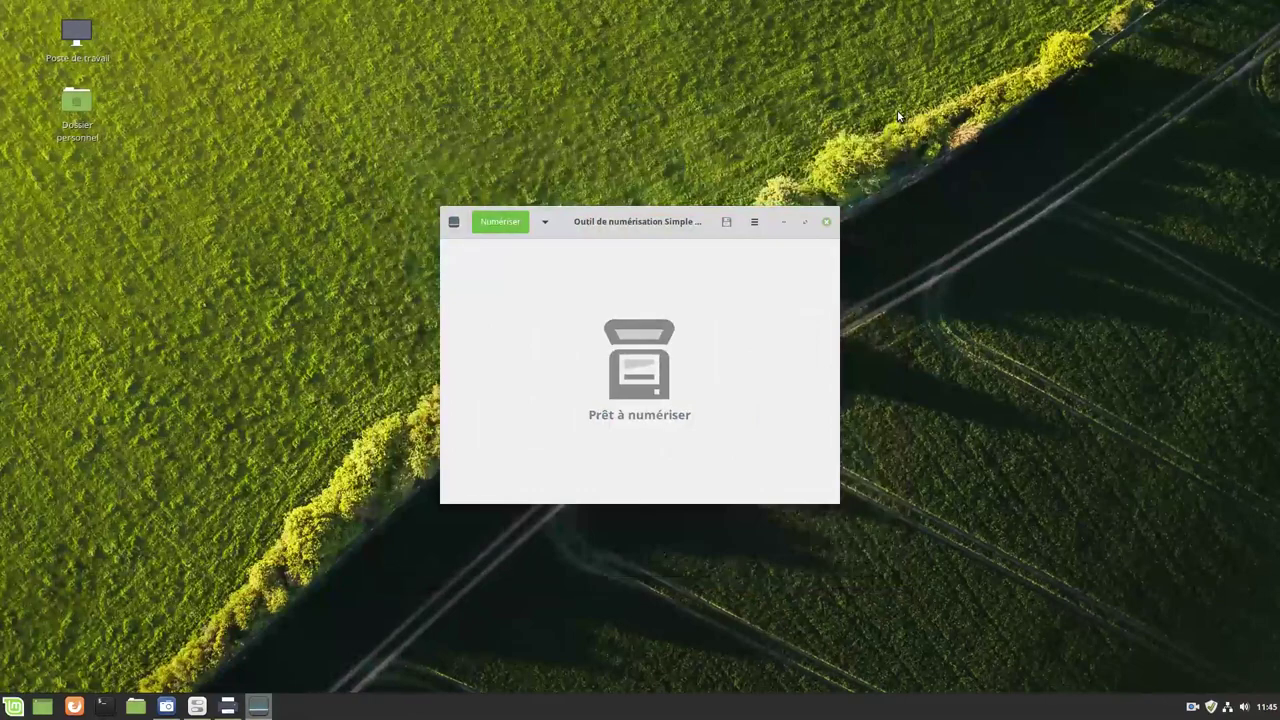
Scan the page in Simple Scan, save it to the Bureau folder as Document numérisé.pdf, and close the scanning tool
left_click(497, 230)
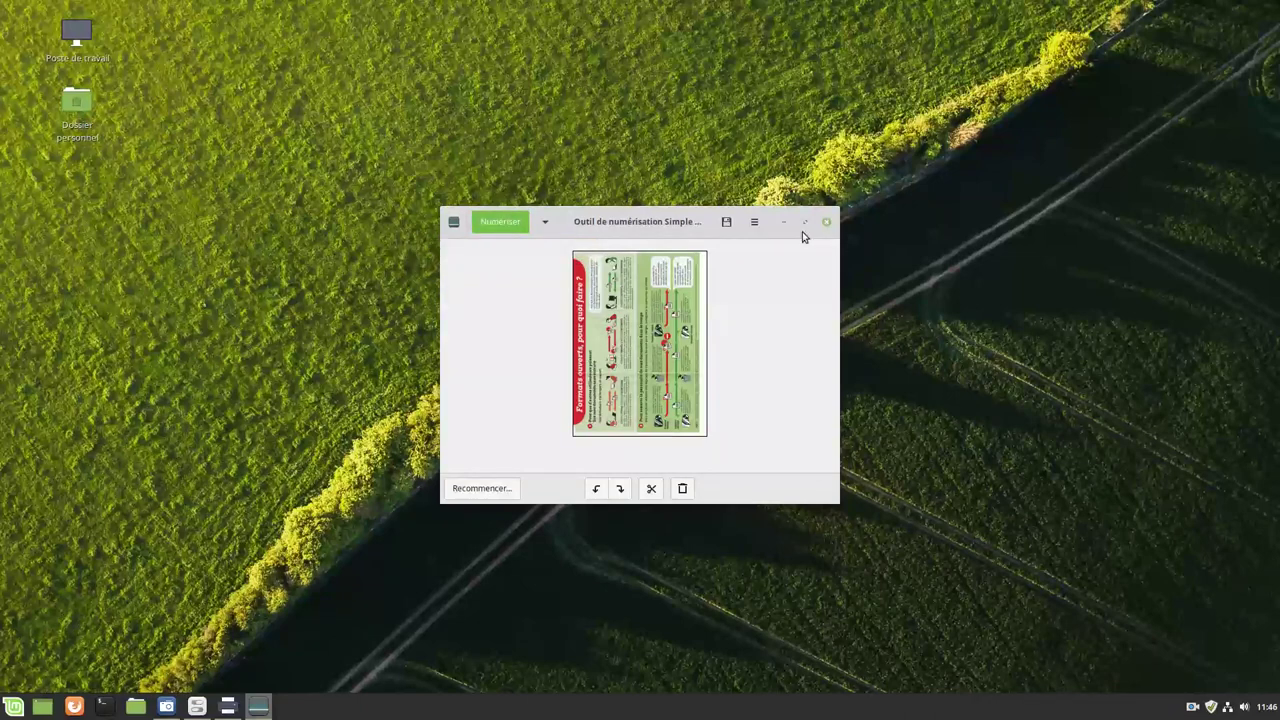
left_click(726, 222)
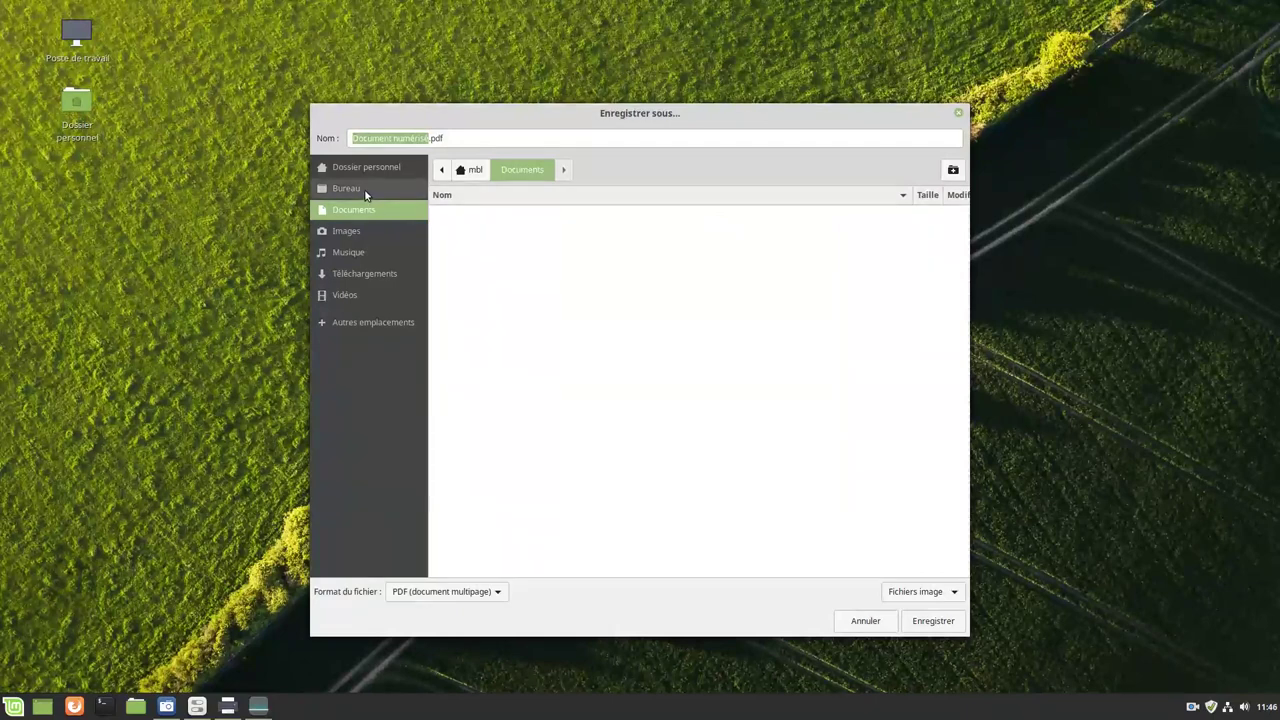
left_click(365, 191)
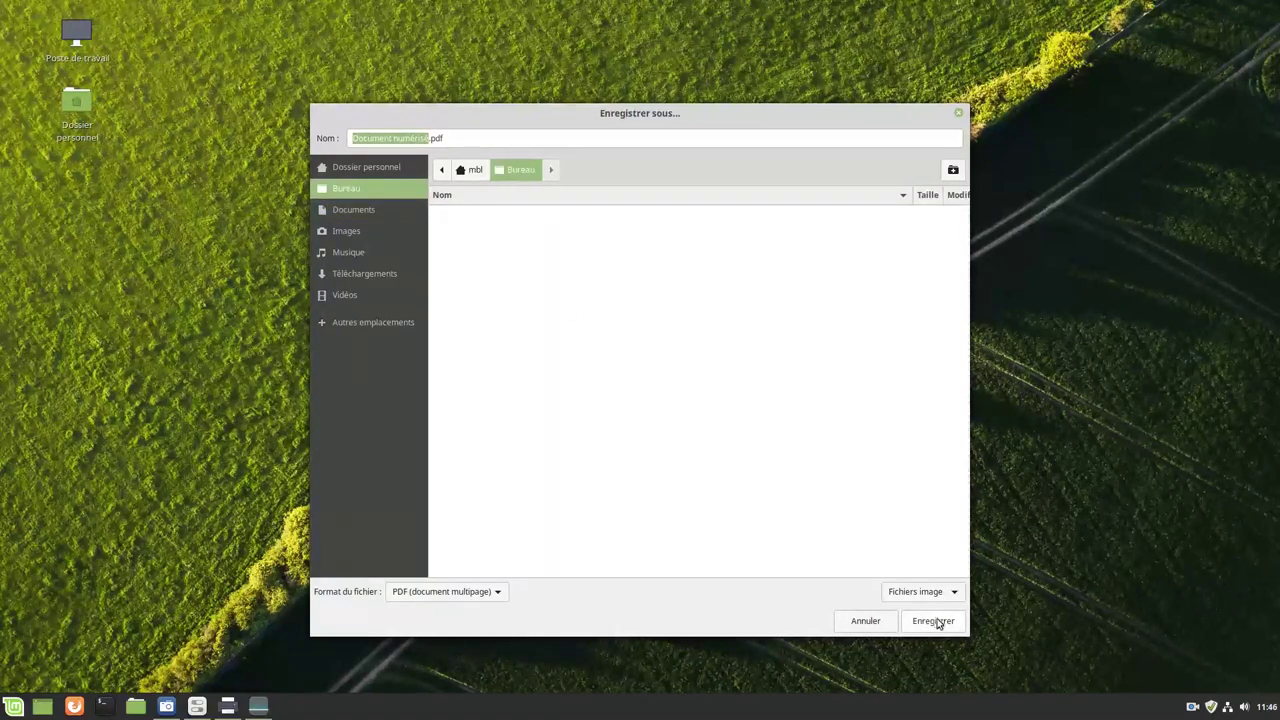
left_click(938, 623)
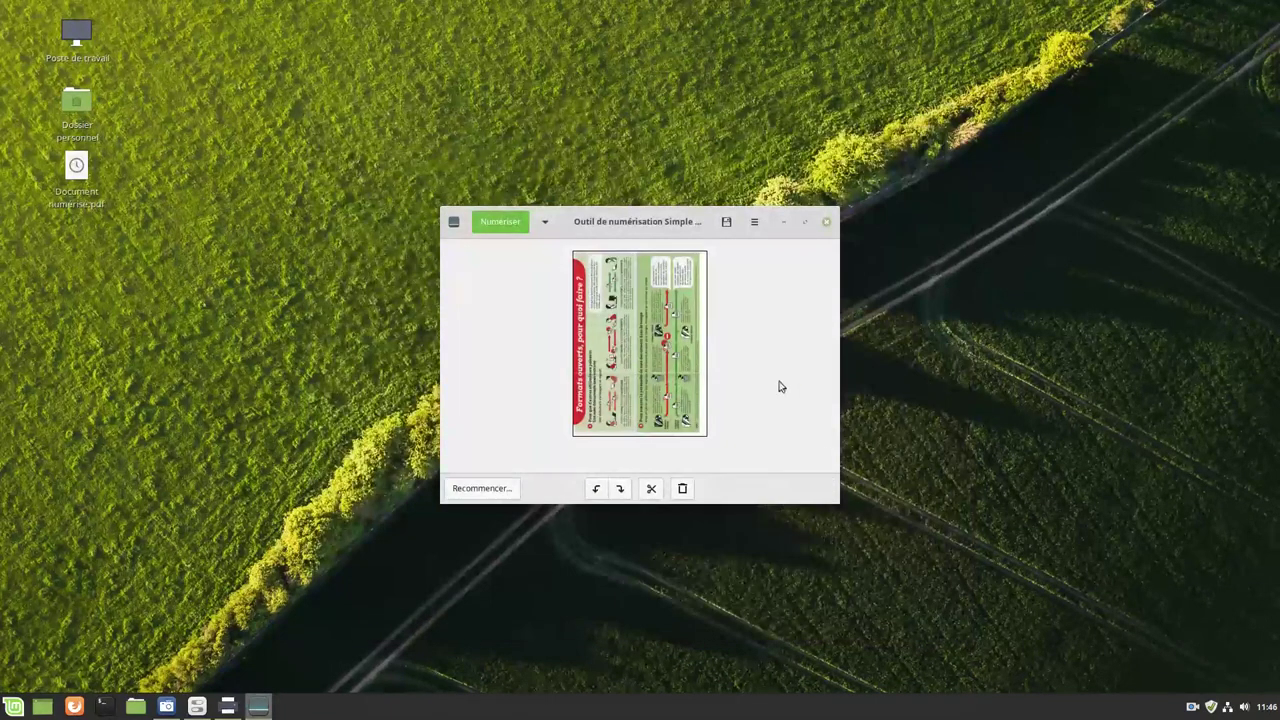
left_click(826, 221)
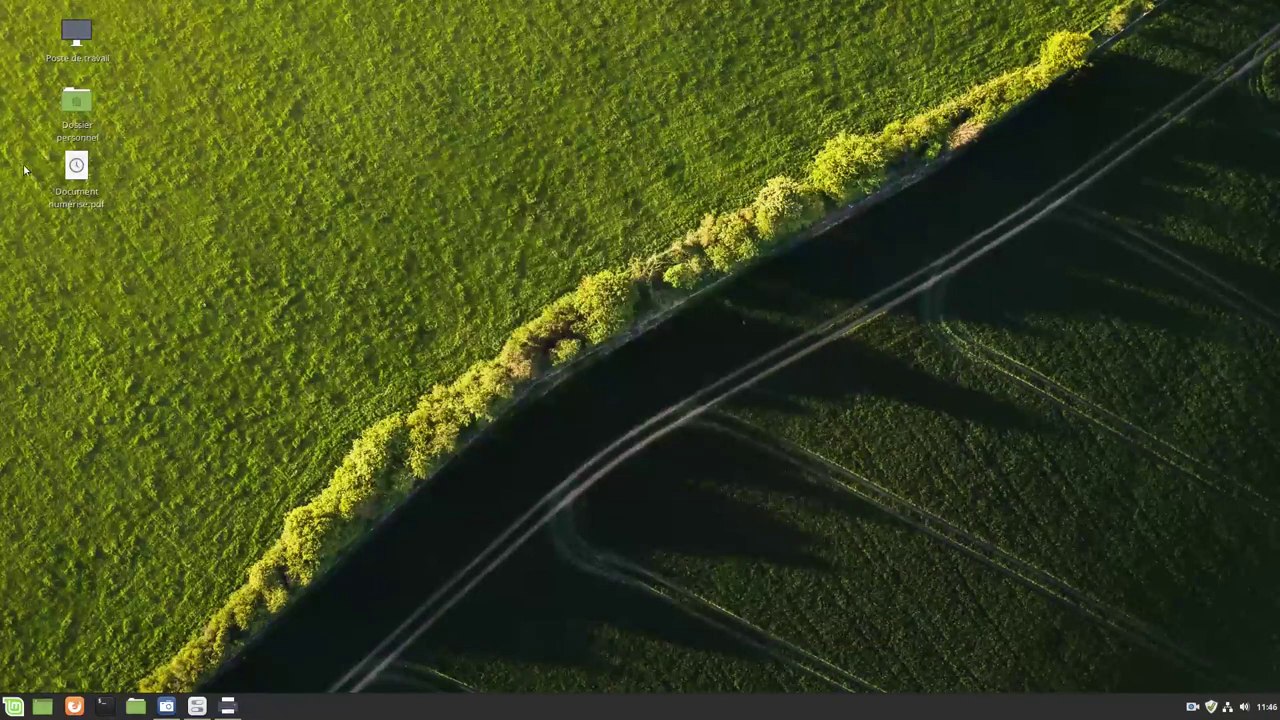
Open Document numérisé.pdf from the desktop in the document viewer, examine the scanned page maximized, and close it
left_click(76, 172)
right_click(74, 178)
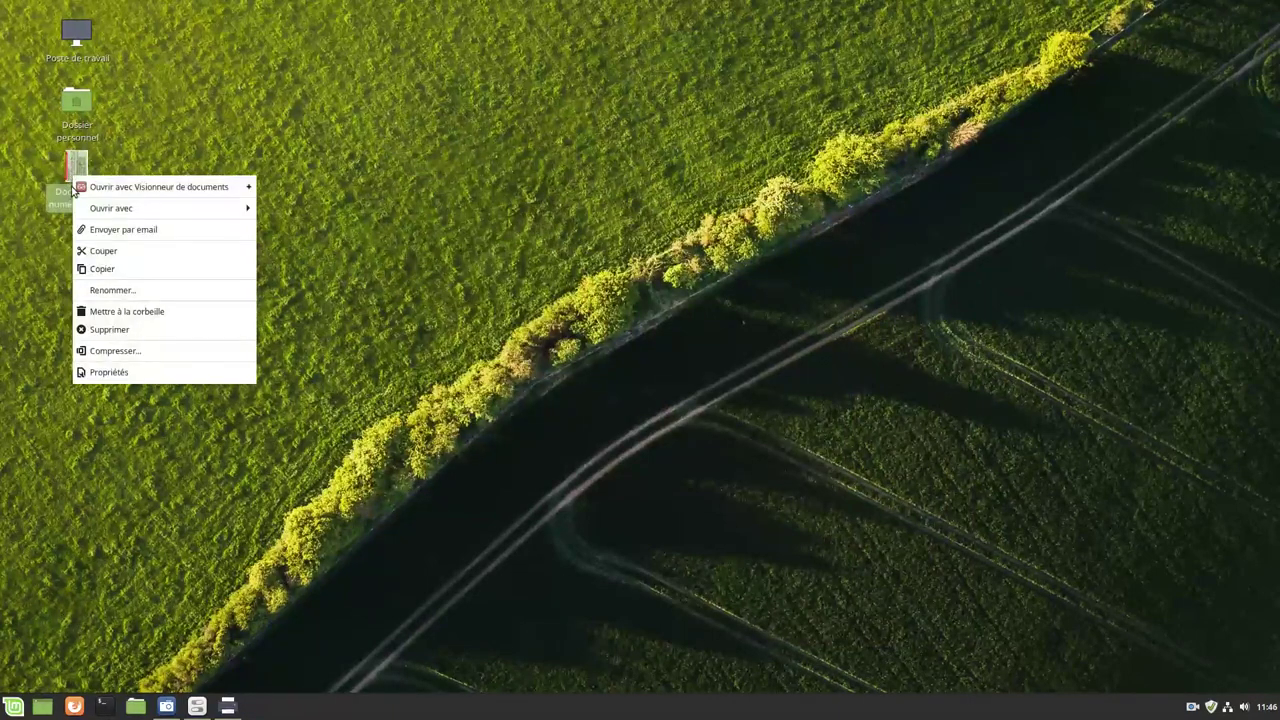
left_click(110, 187)
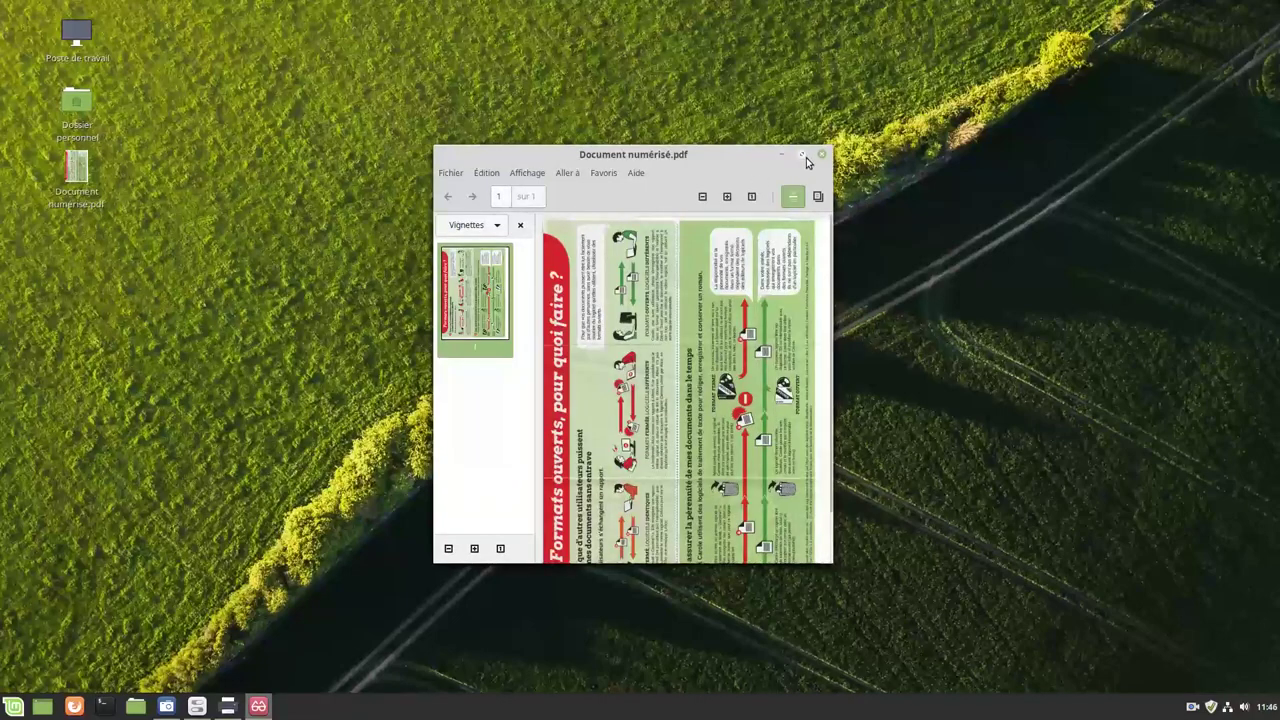
left_click(804, 158)
scroll(826, 232, "down", 5)
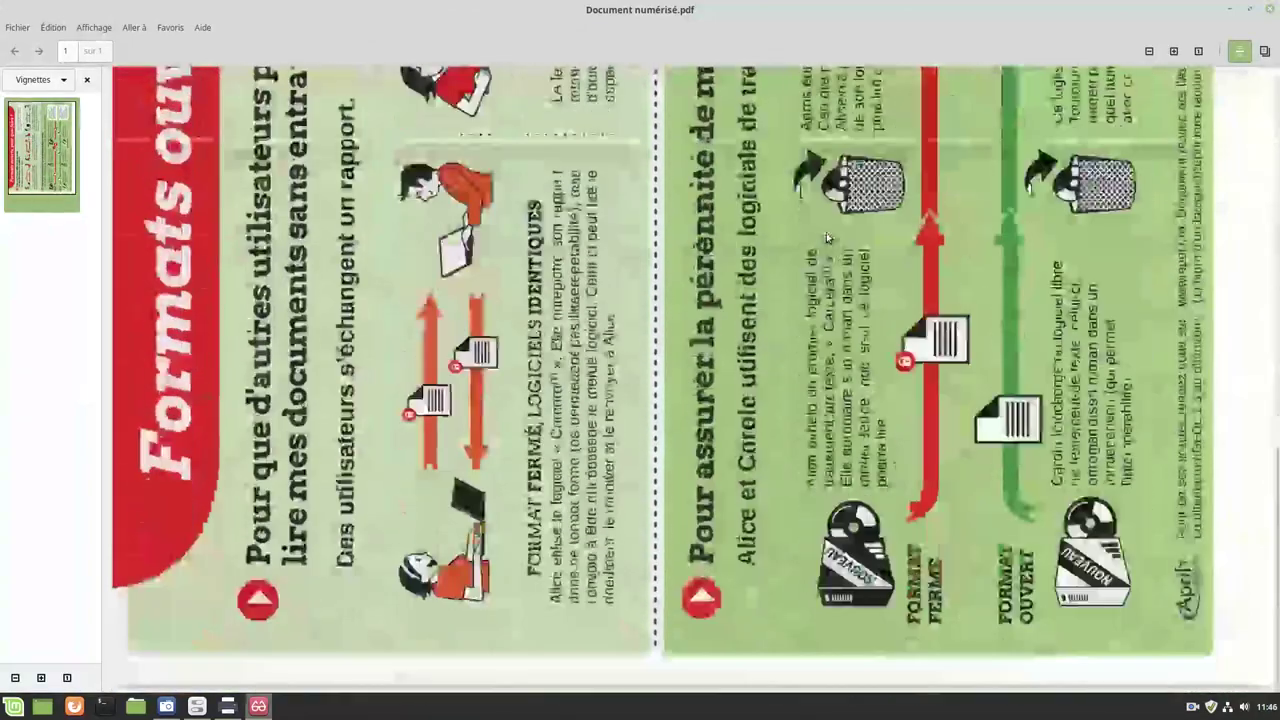
scroll(826, 232, "down", 10)
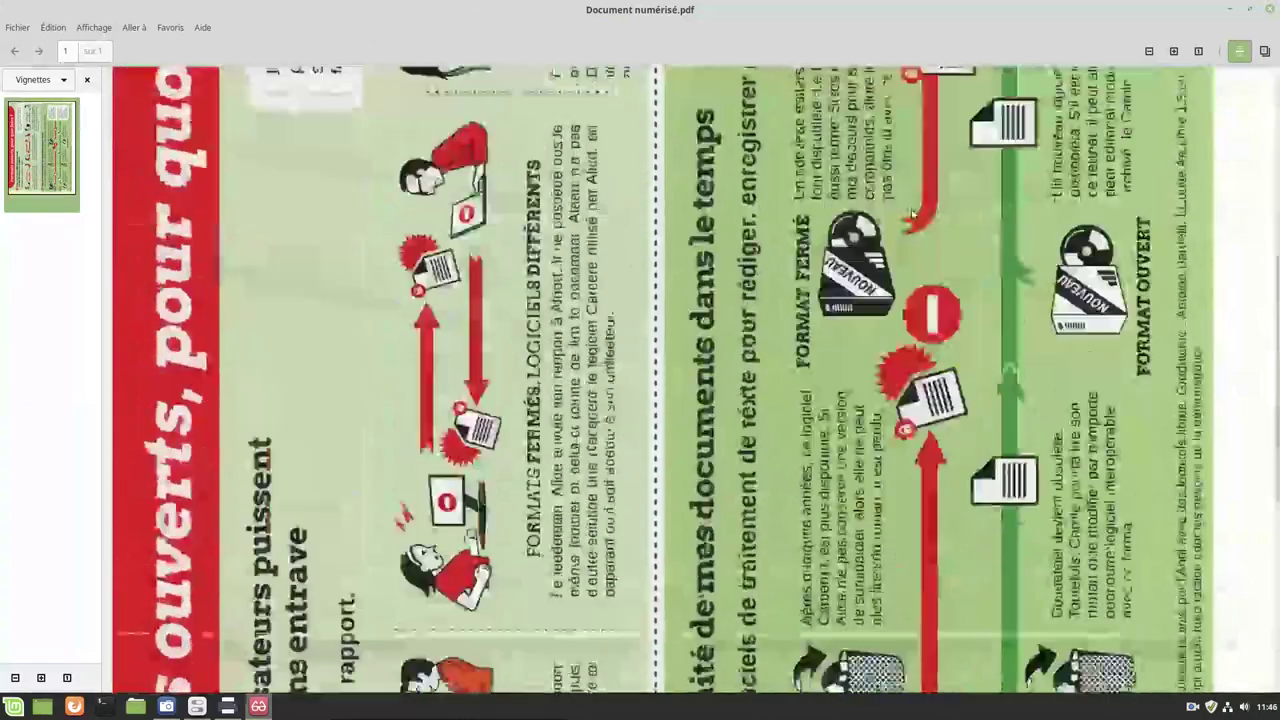
scroll(912, 214, "down", 5)
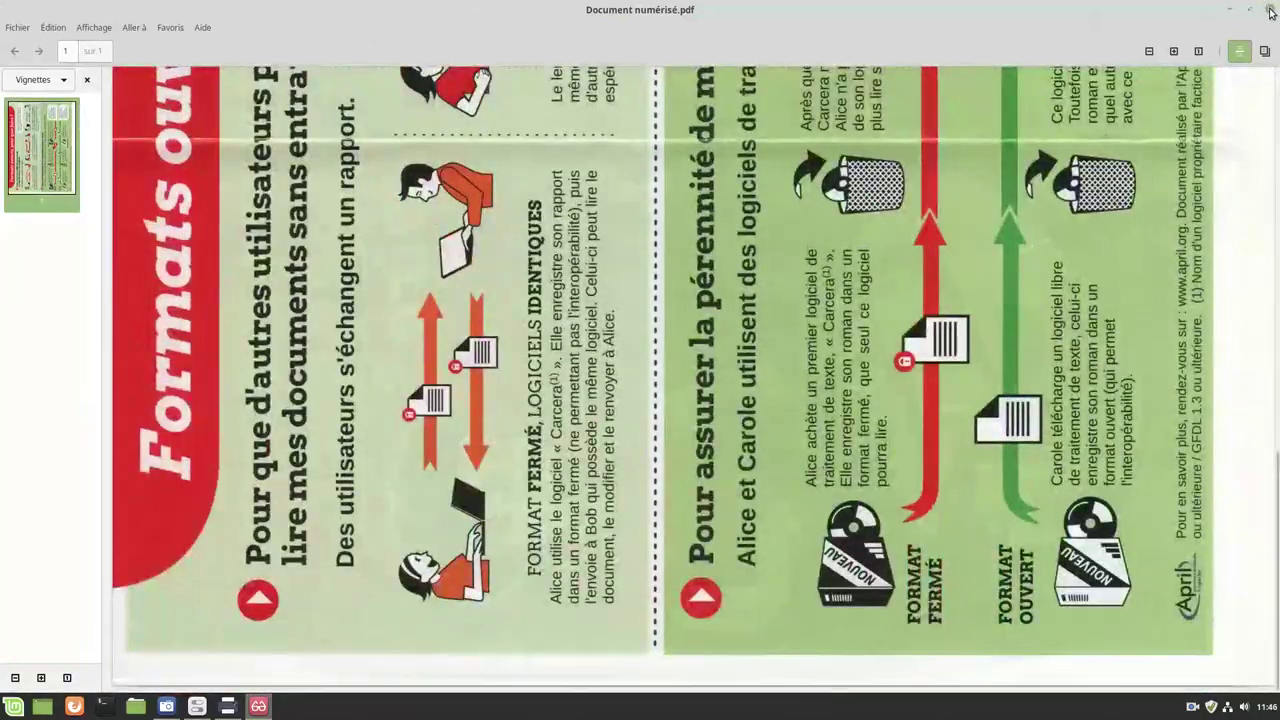
left_click(1270, 10)
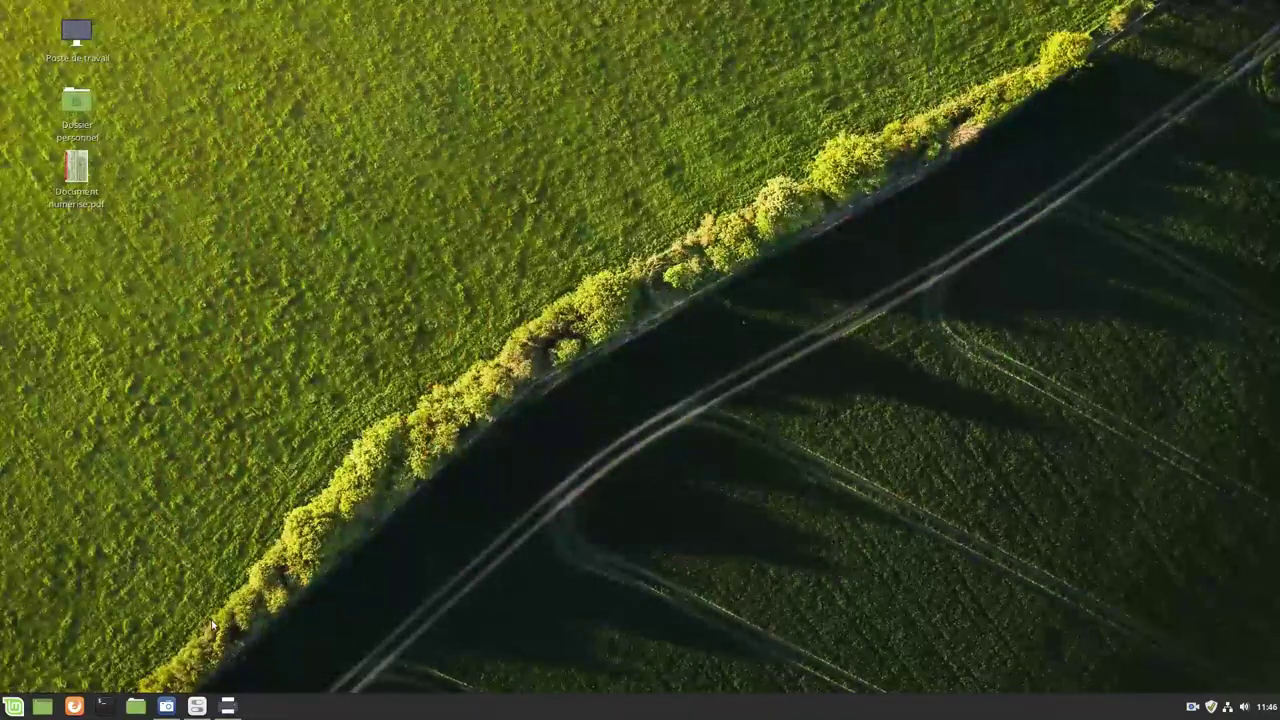
Close the printers window, review the hardware and version details under Information système, and close the System Settings
left_click(229, 712)
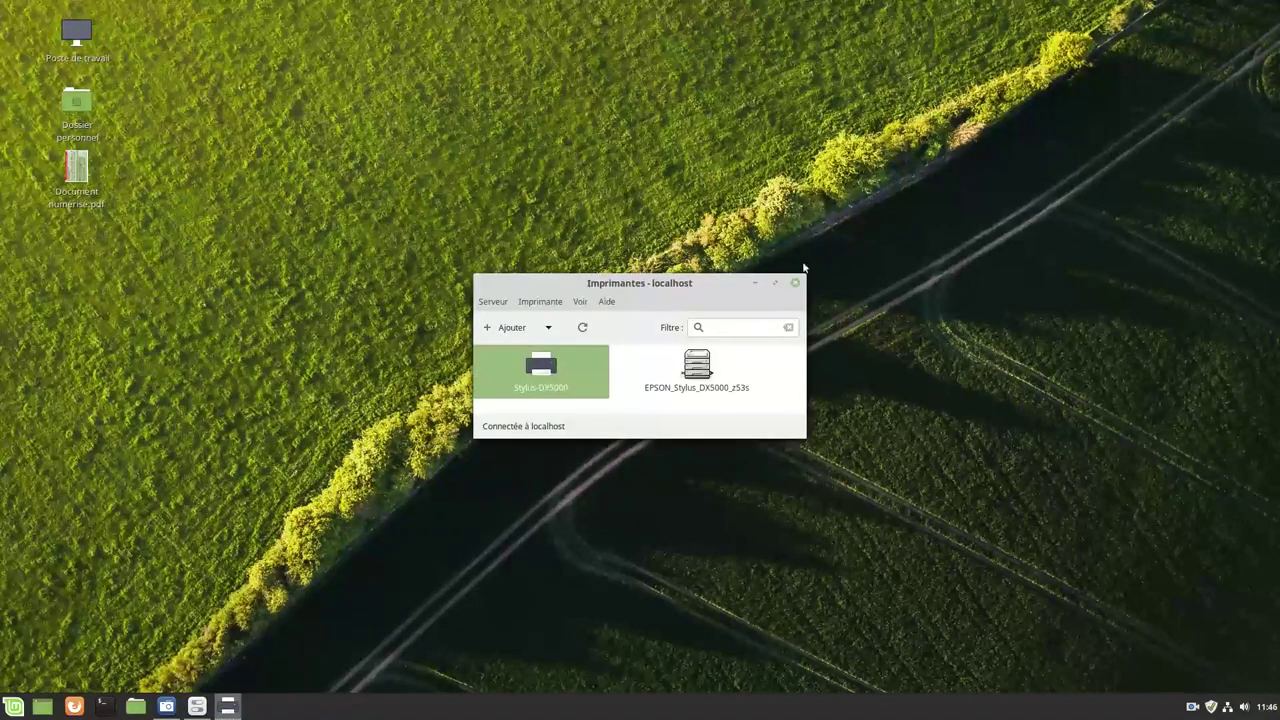
left_click(796, 284)
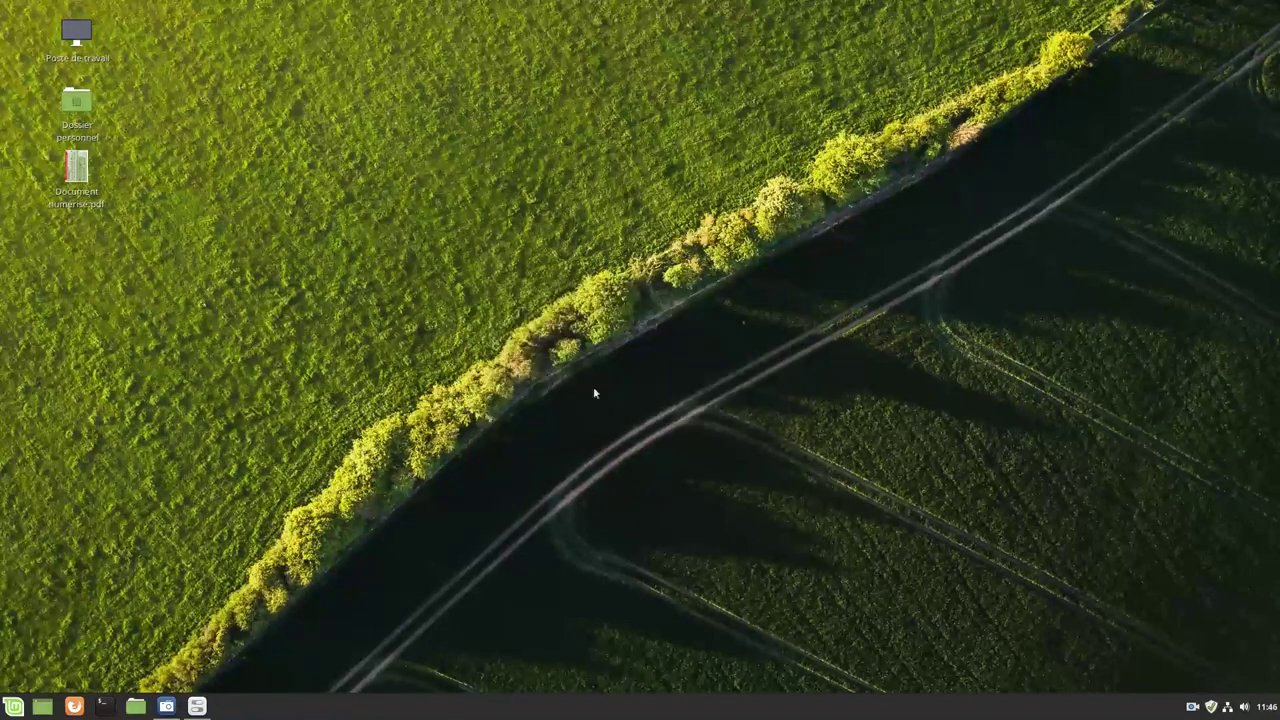
left_click(197, 707)
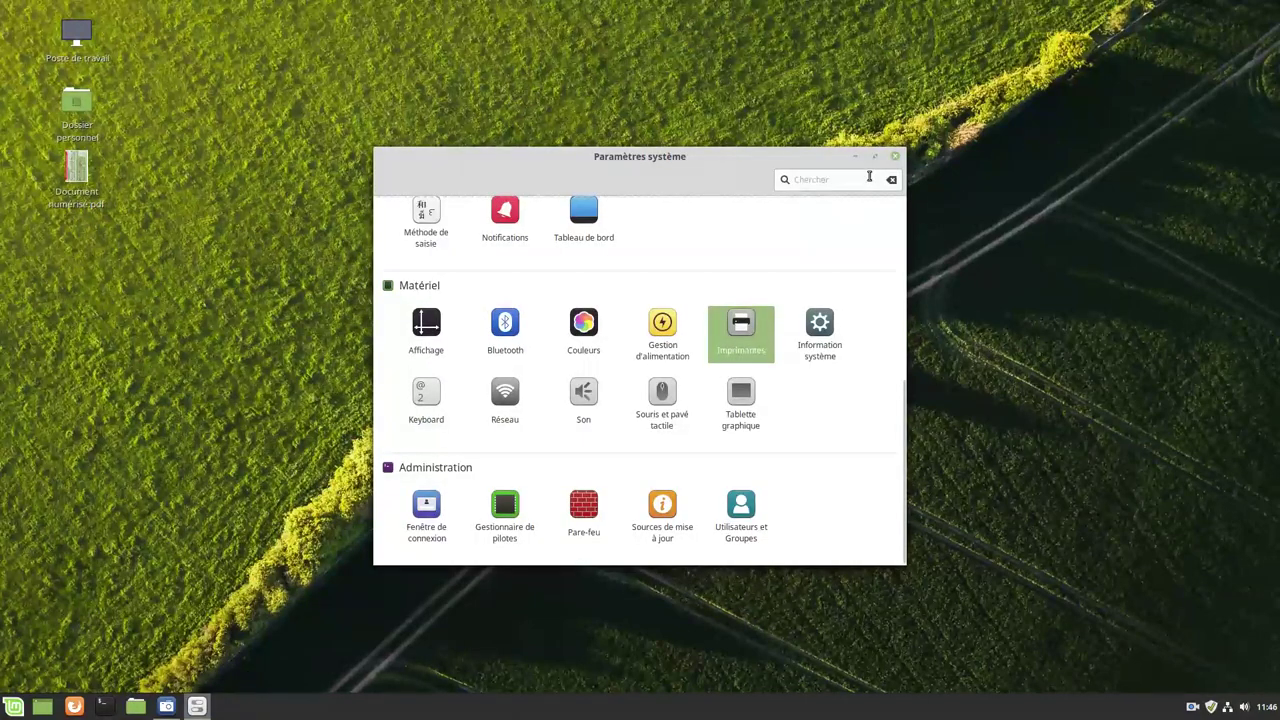
left_click(830, 352)
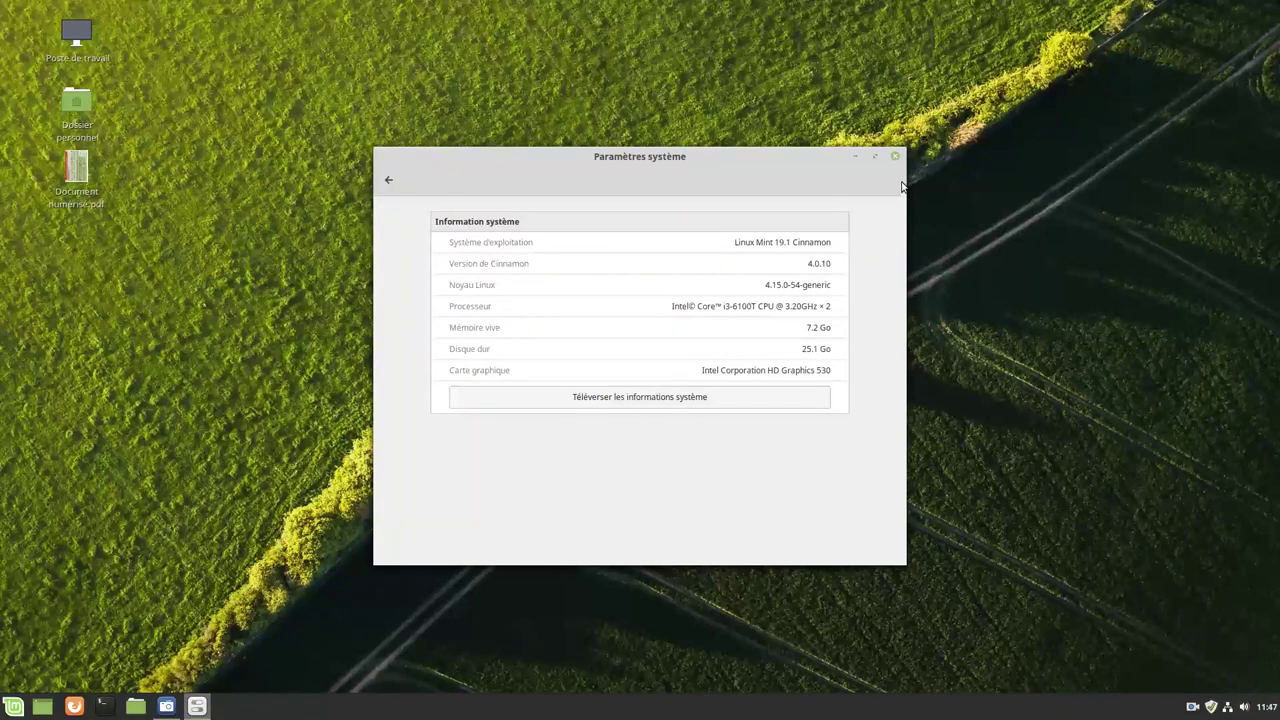
left_click(896, 156)
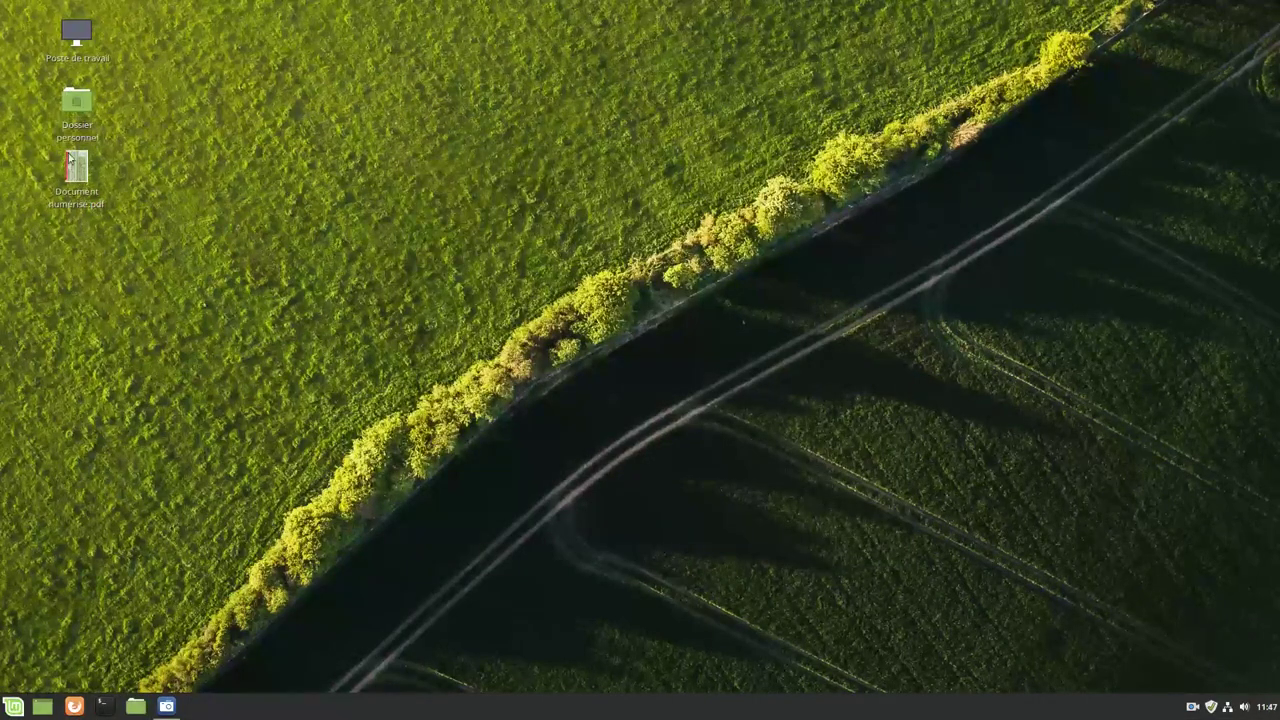
Find Moniteur système by searching "moni", add it to the desktop panel, and launch it from there to check the resource graphs
left_click(14, 710)
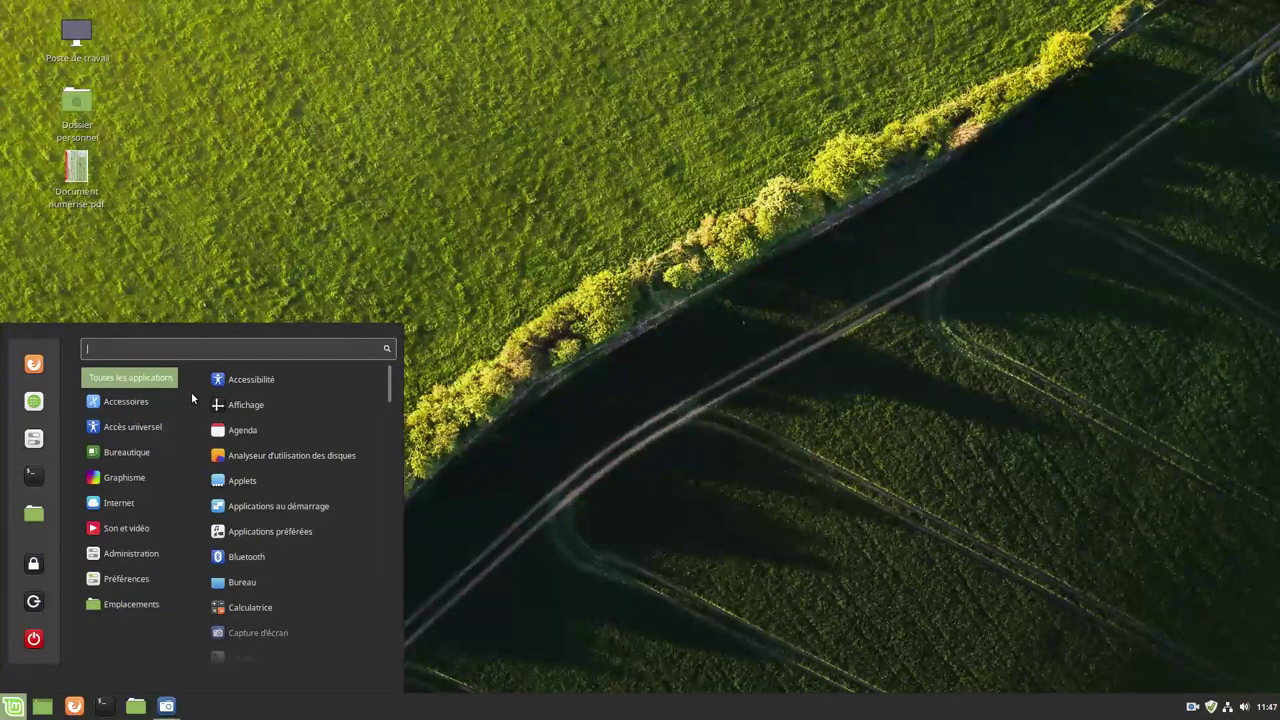
type("moni")
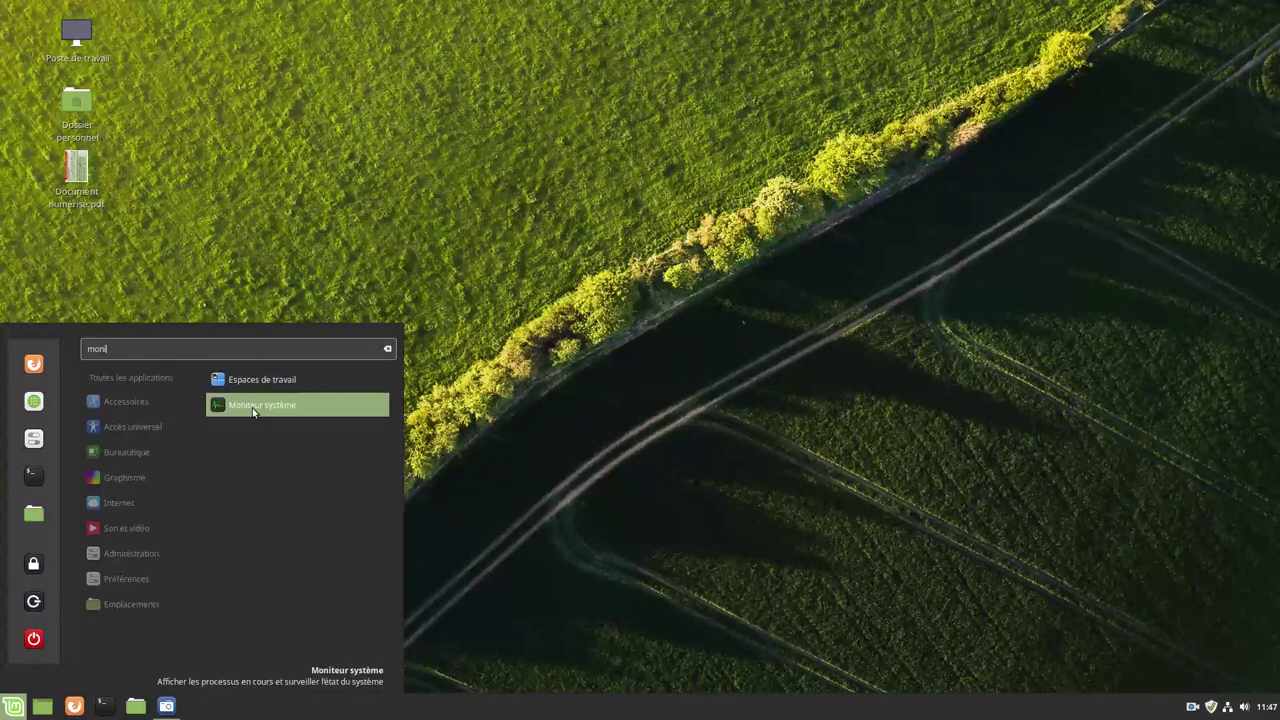
right_click(252, 407)
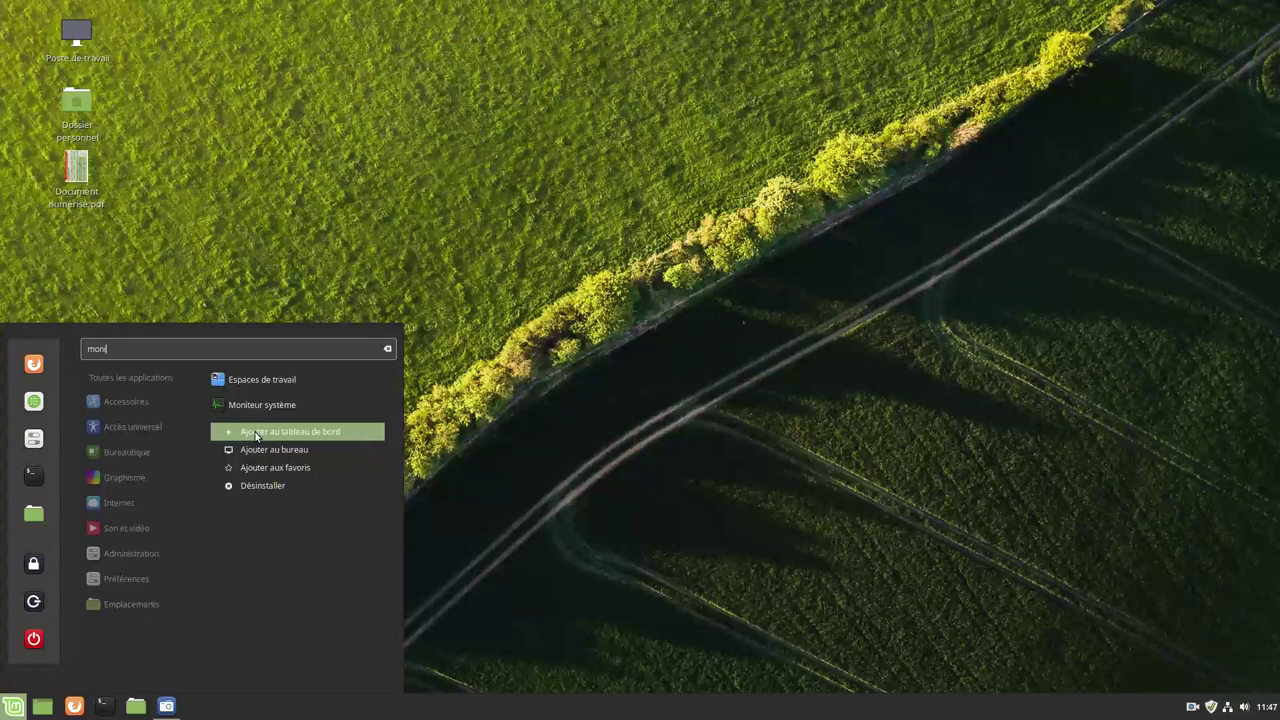
left_click(256, 433)
left_click(548, 442)
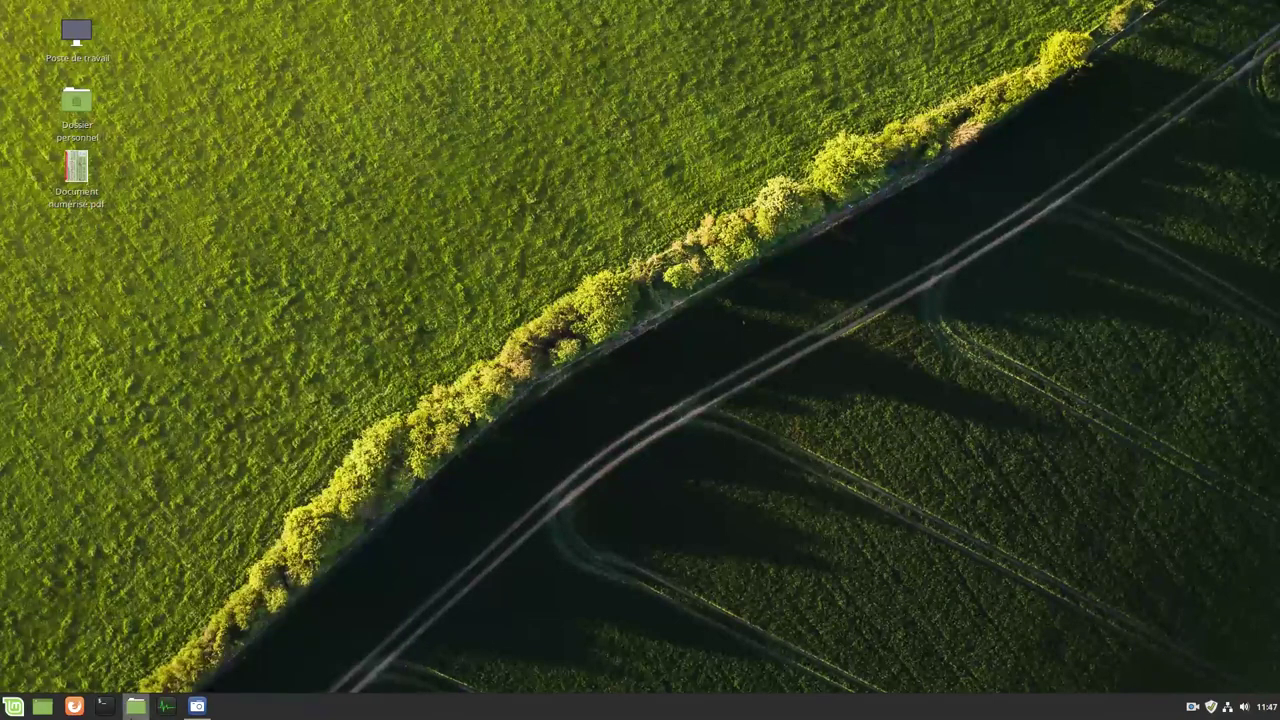
left_click(168, 703)
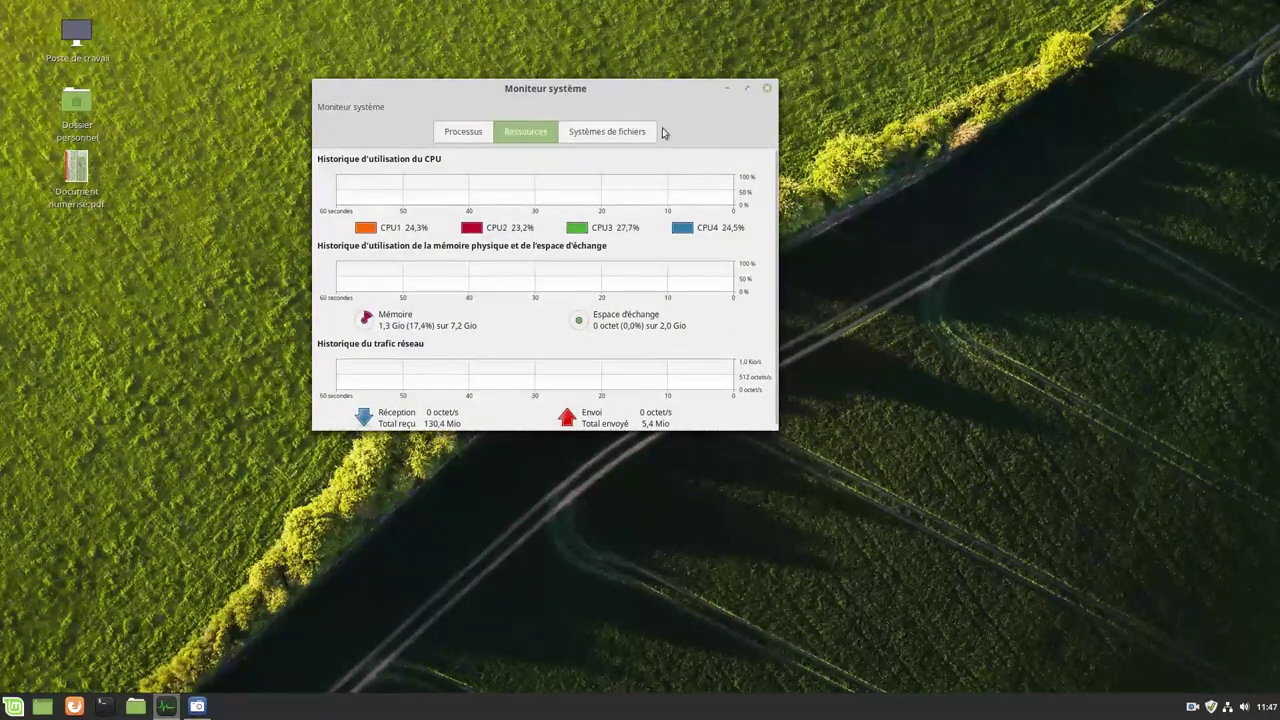
left_click(766, 91)
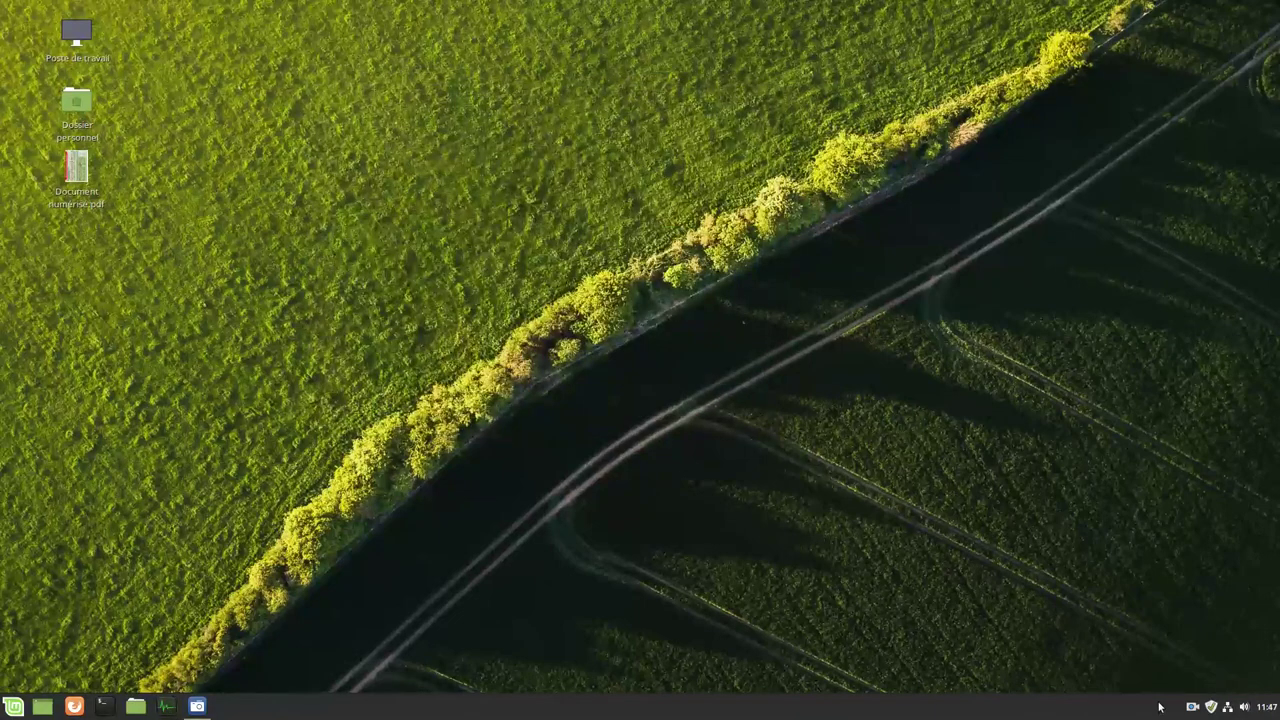
Enable week numbers in the Calendrier applet's configuration, check them in the calendar, and close the configuration window
right_click(1267, 708)
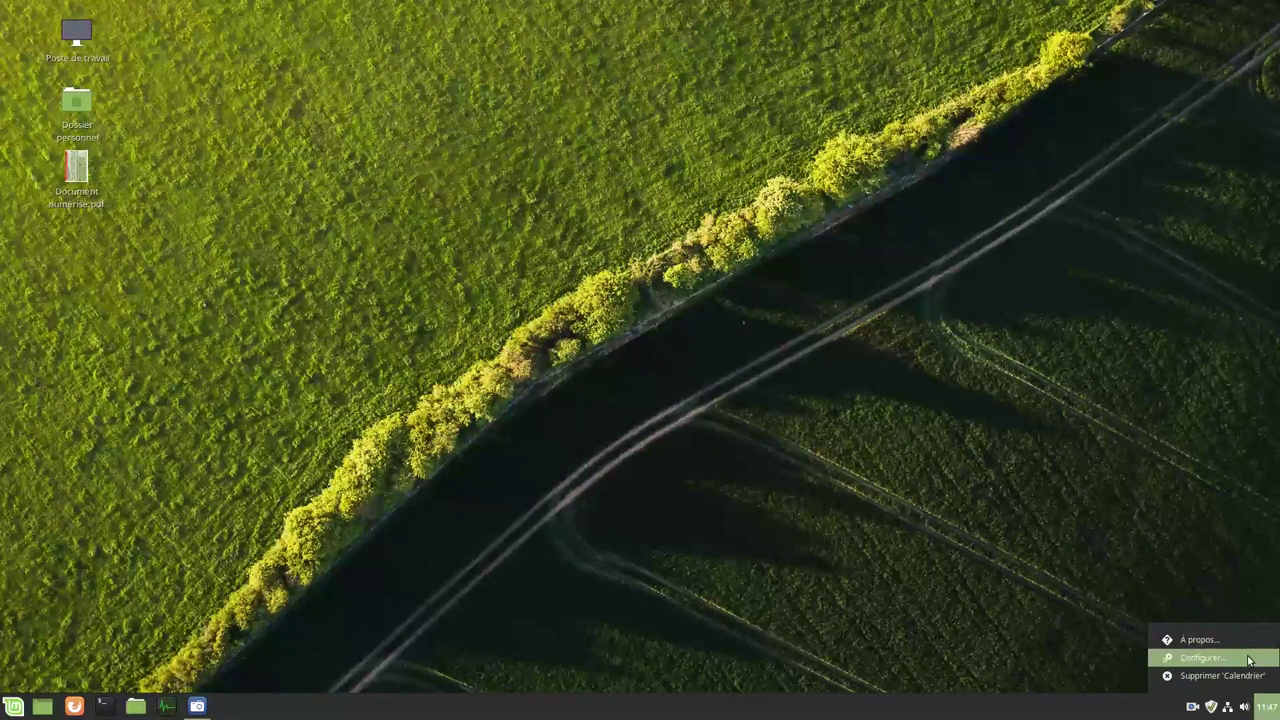
left_click(1251, 658)
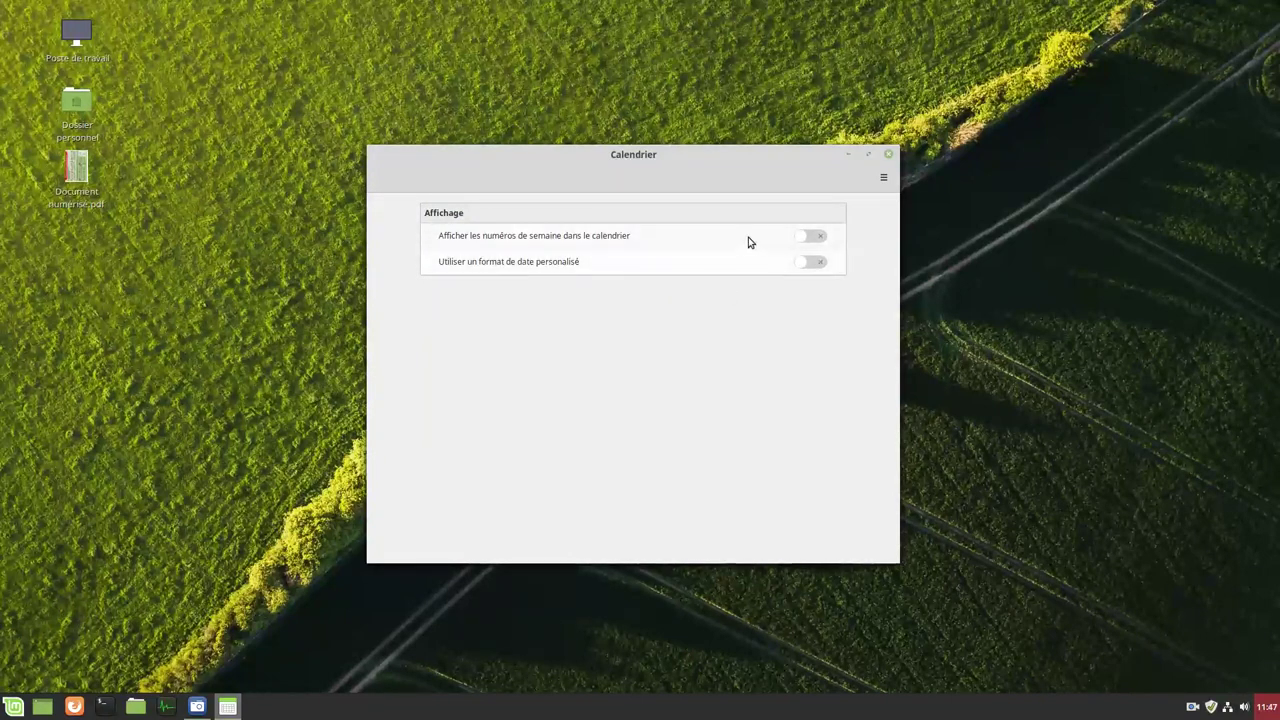
left_click(810, 237)
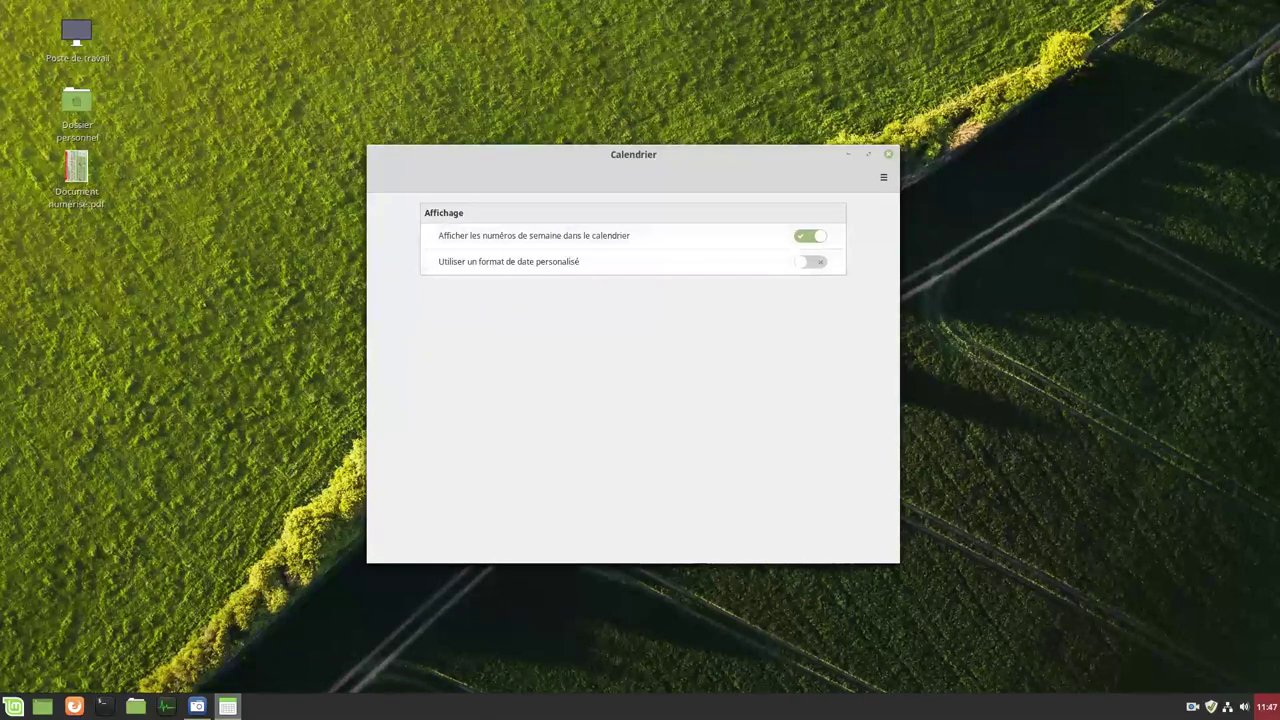
left_click(1268, 707)
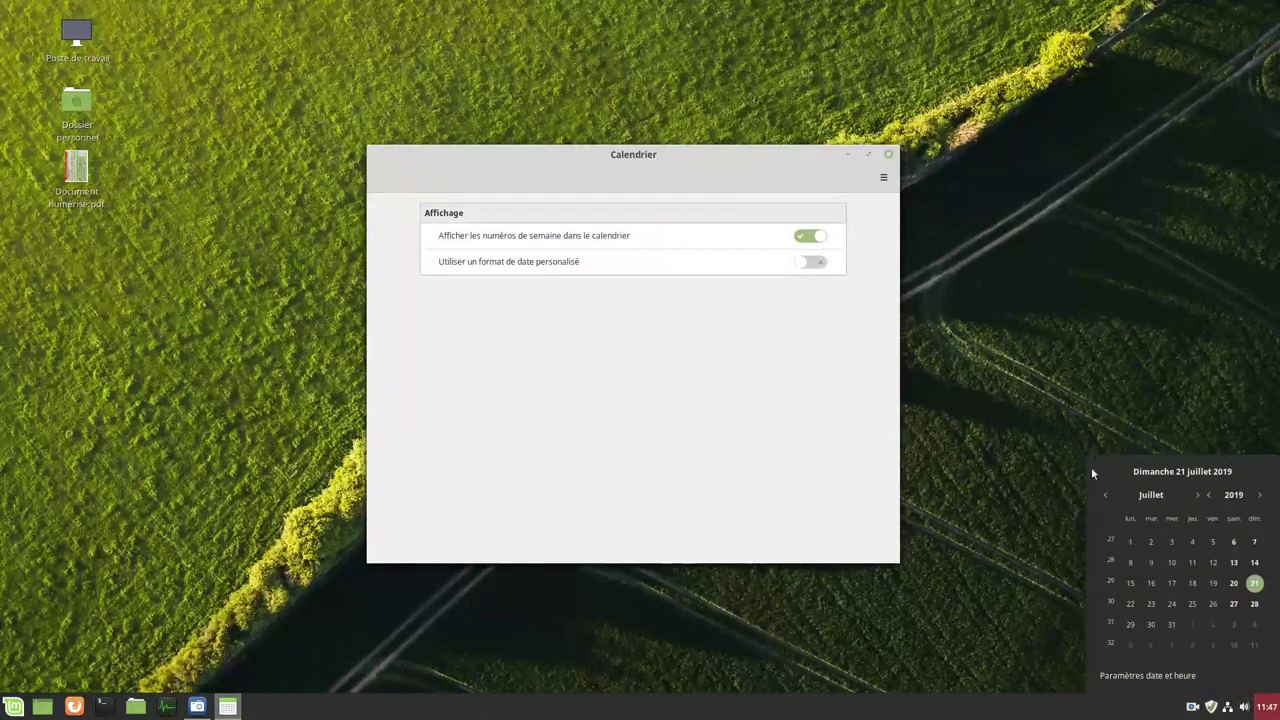
left_click(830, 215)
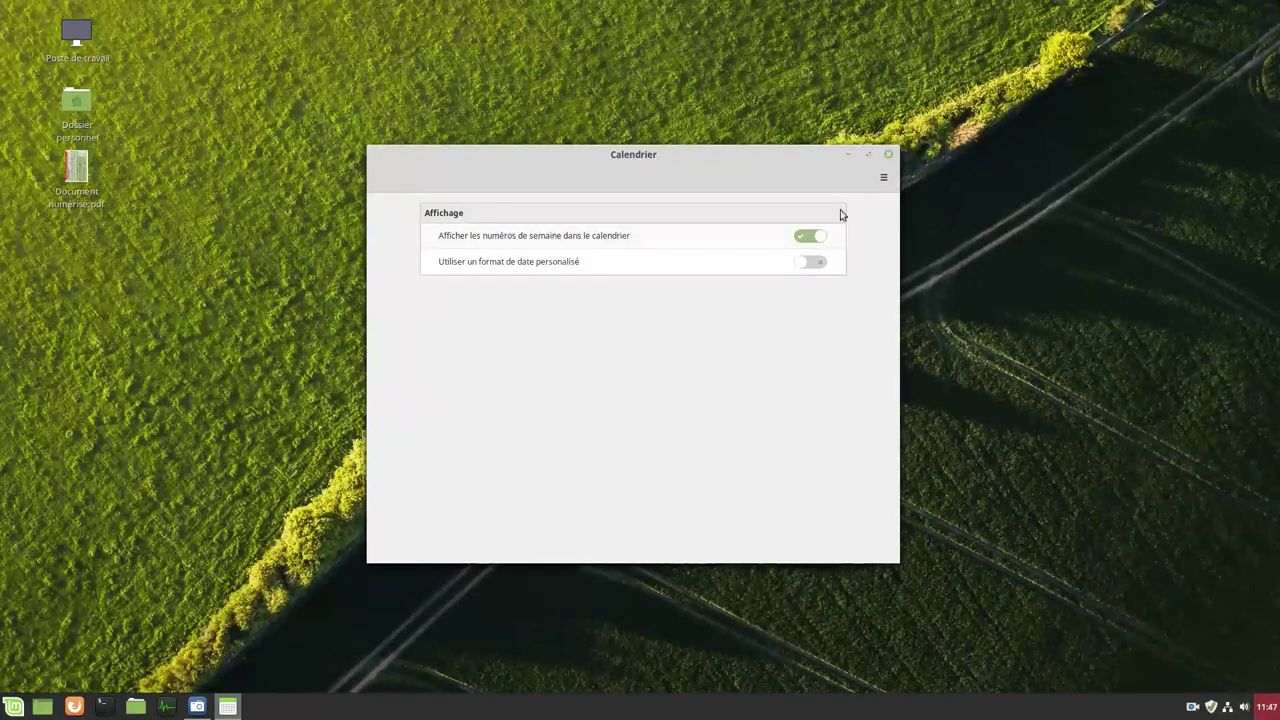
left_click(891, 156)
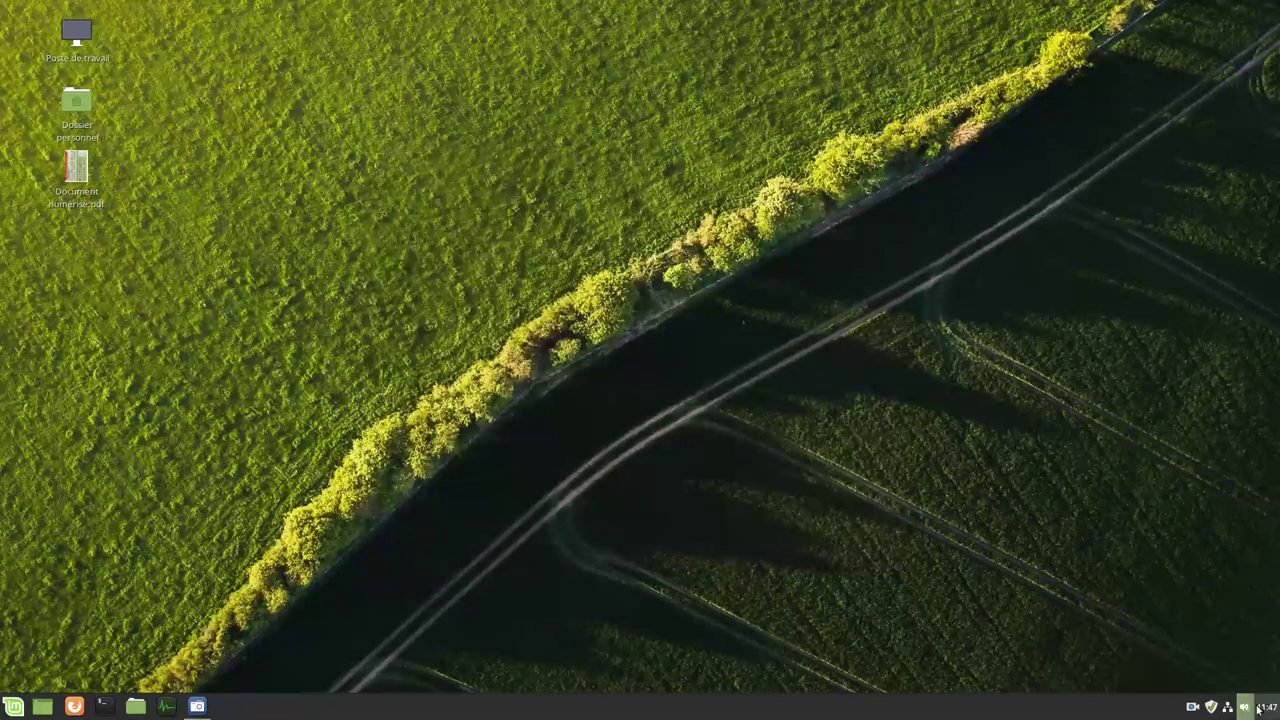
In the Date & Heure settings, keep the 24-hour clock, enable showing the date and seconds, and check the panel clock's calendar
left_click(1267, 709)
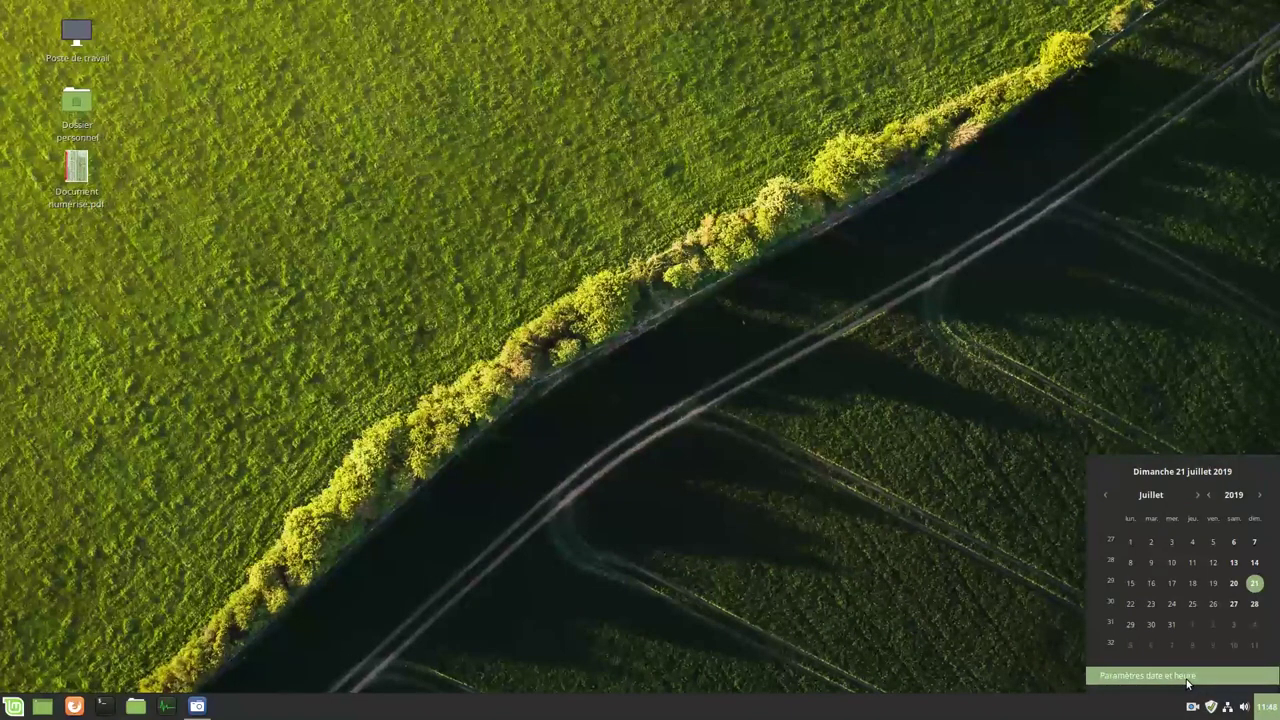
left_click(1188, 676)
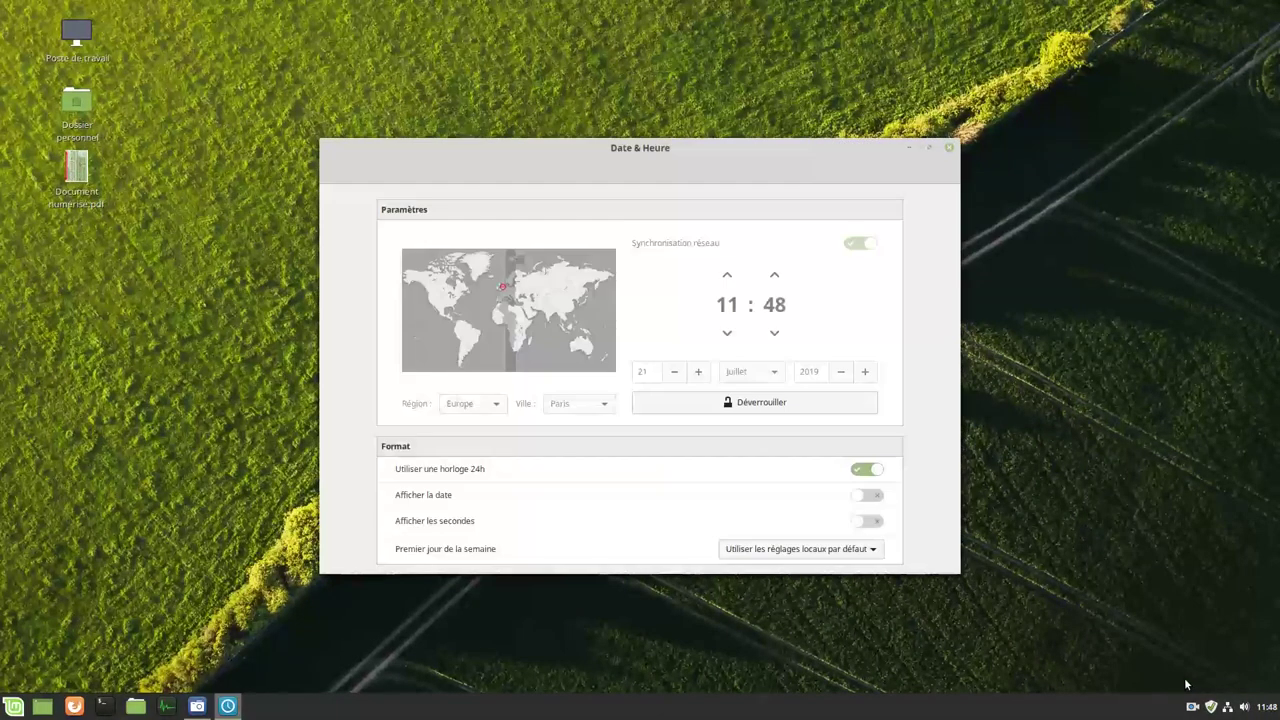
left_click(867, 470)
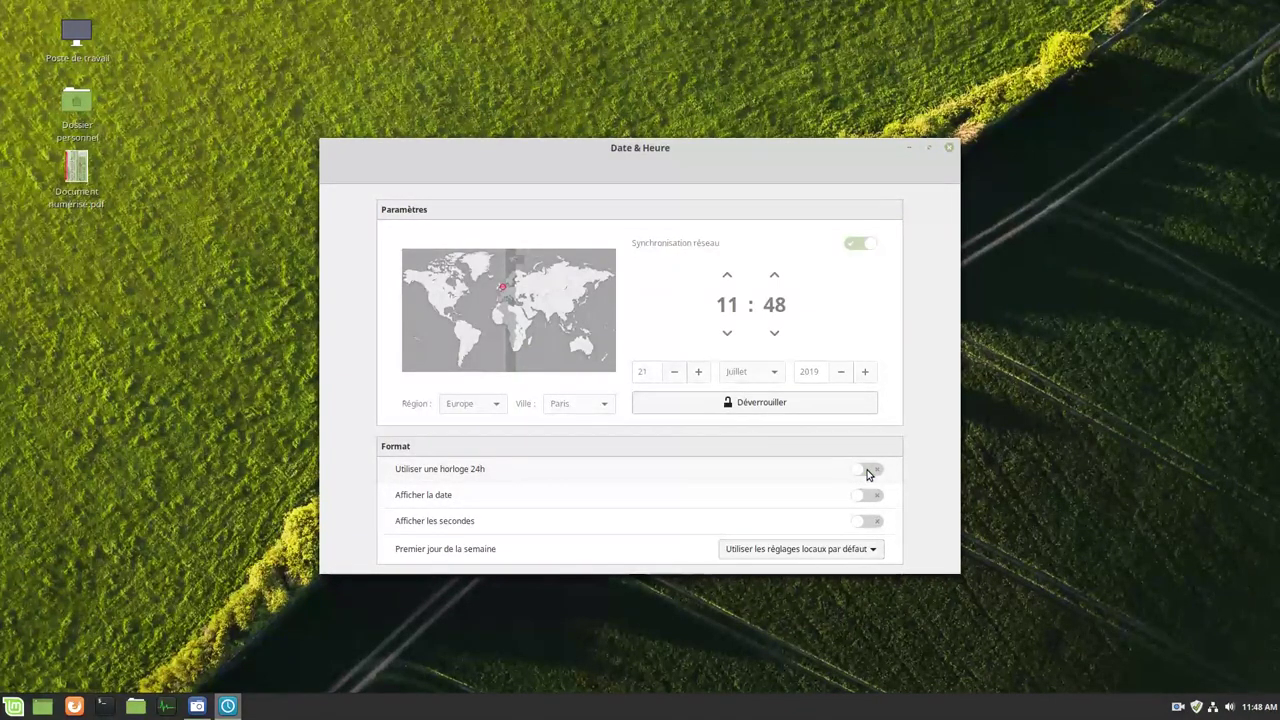
left_click(867, 470)
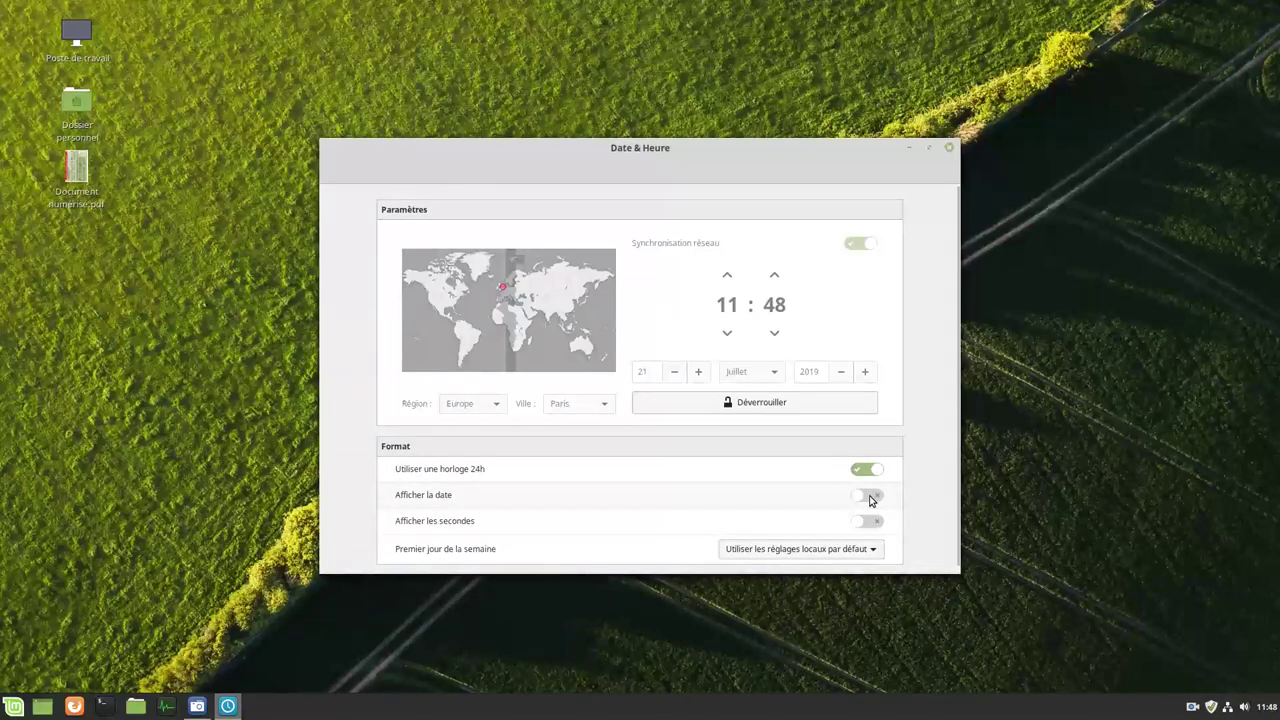
left_click(869, 500)
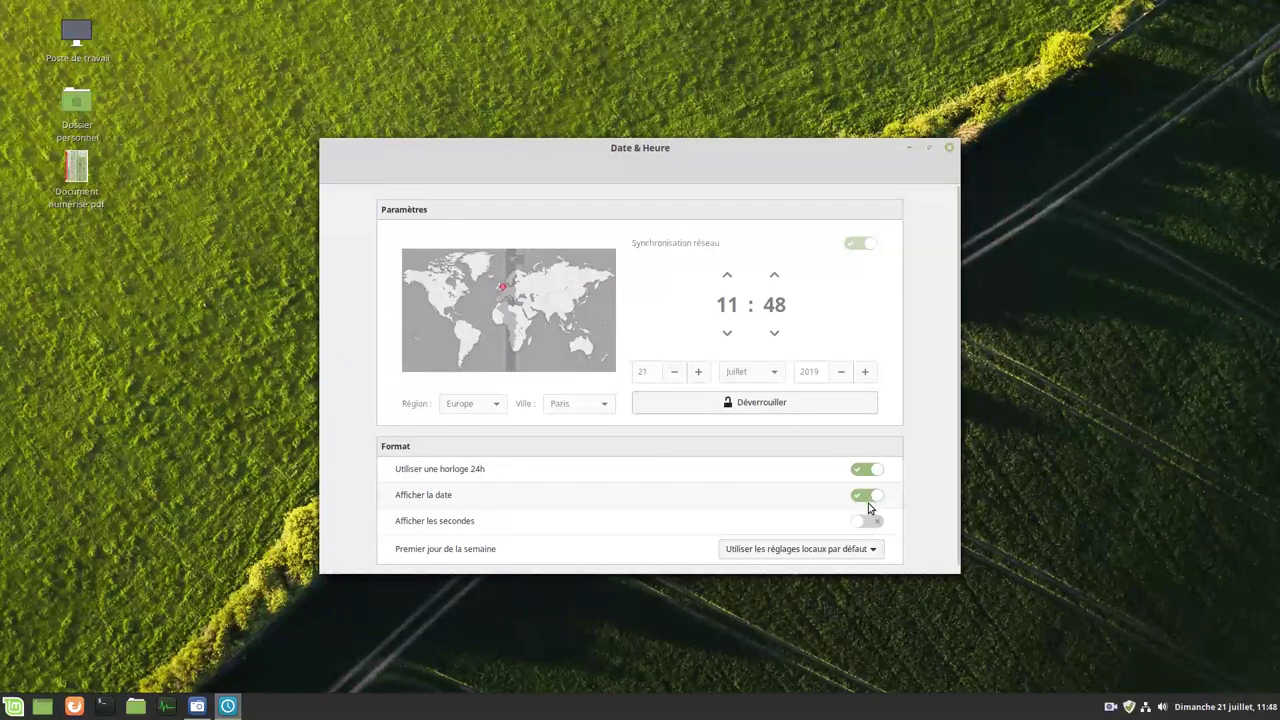
left_click(869, 522)
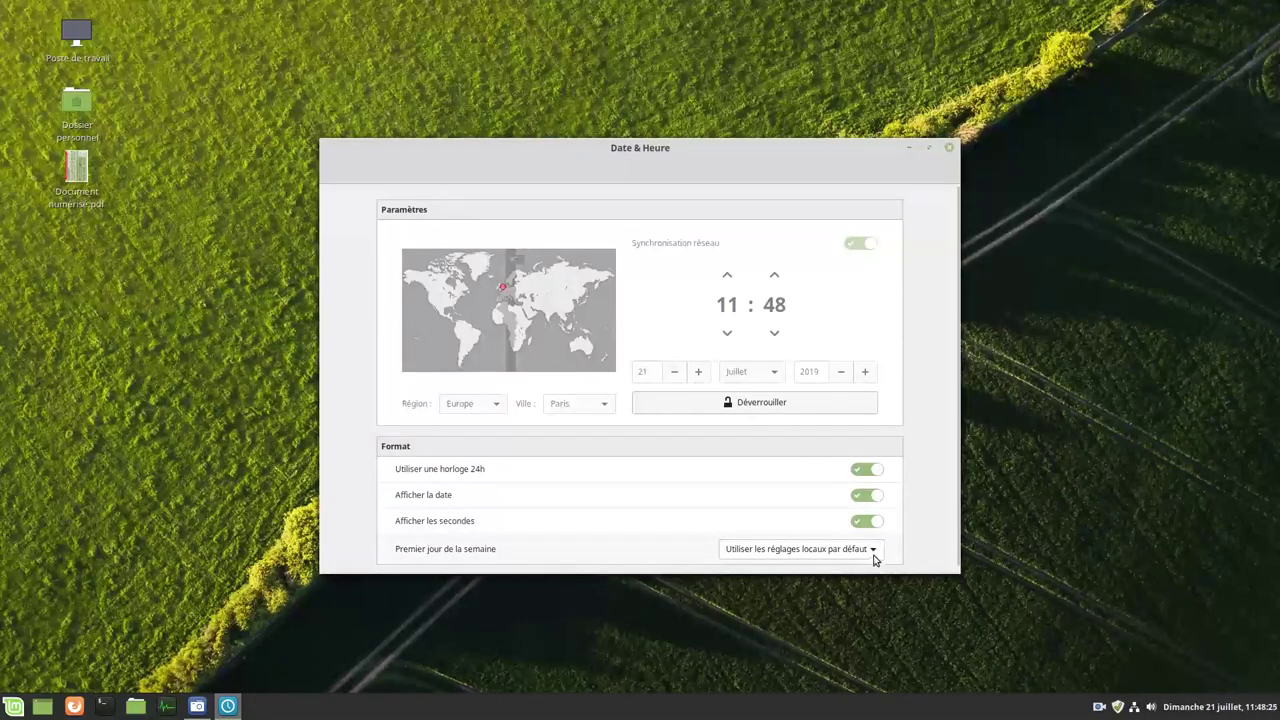
left_click(1252, 712)
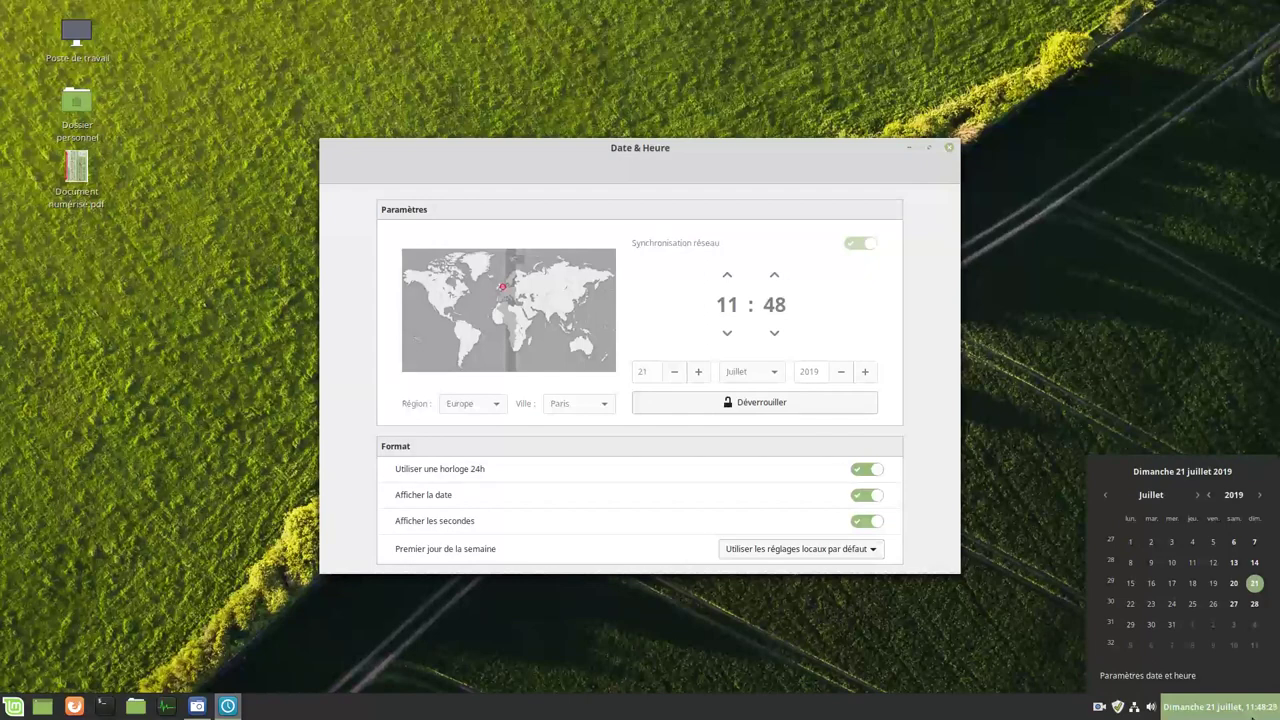
Set the first day of the week to Dimanche, check it in the calendar, and close the Date & Heure settings
left_click(869, 551)
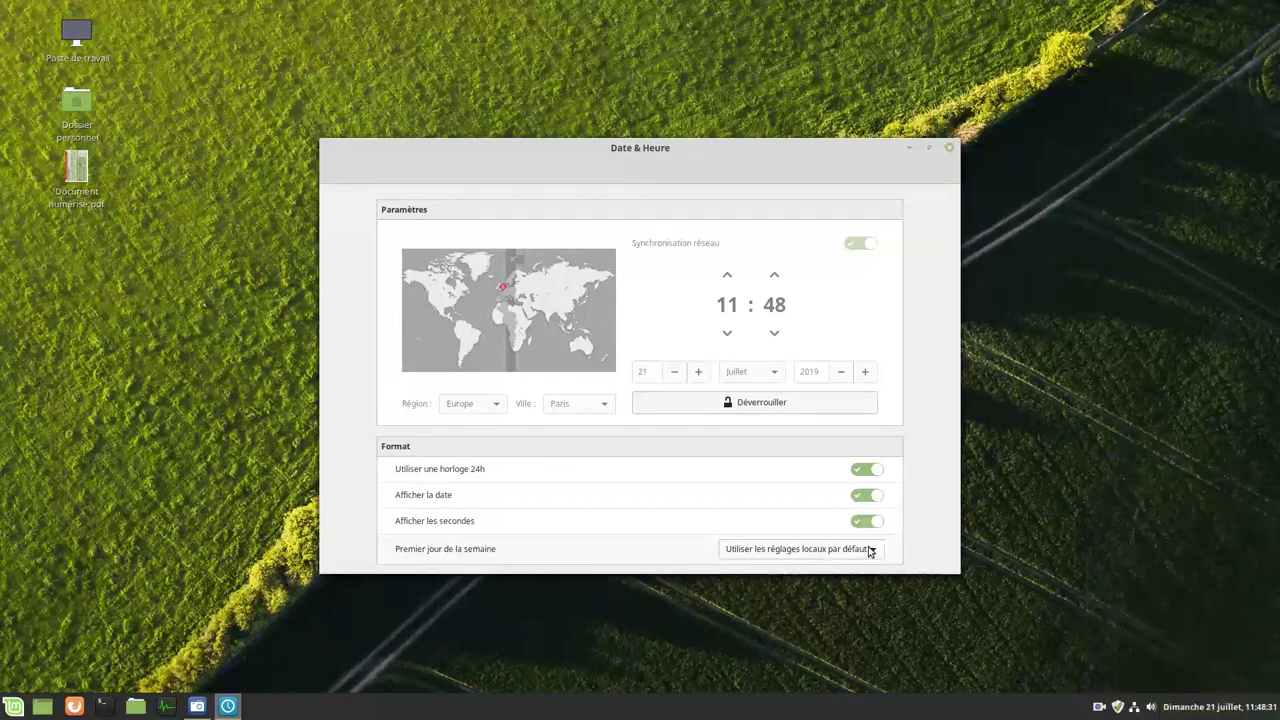
left_click(868, 551)
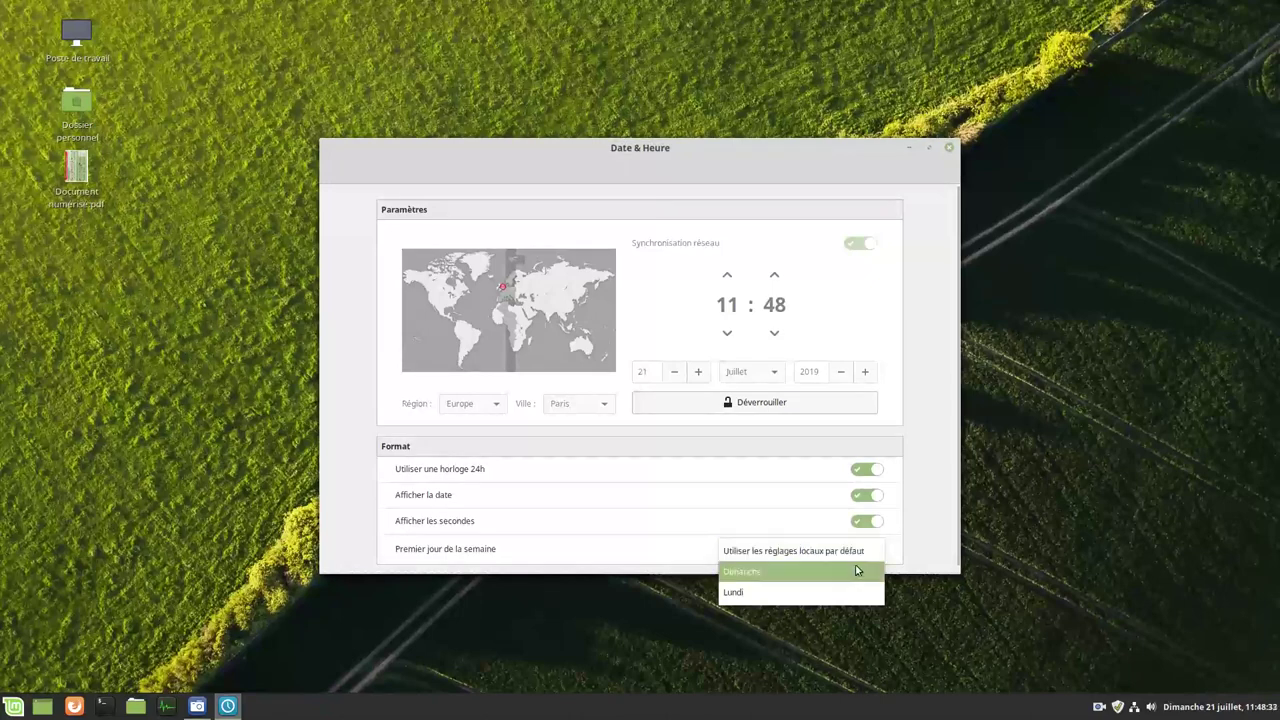
left_click(831, 573)
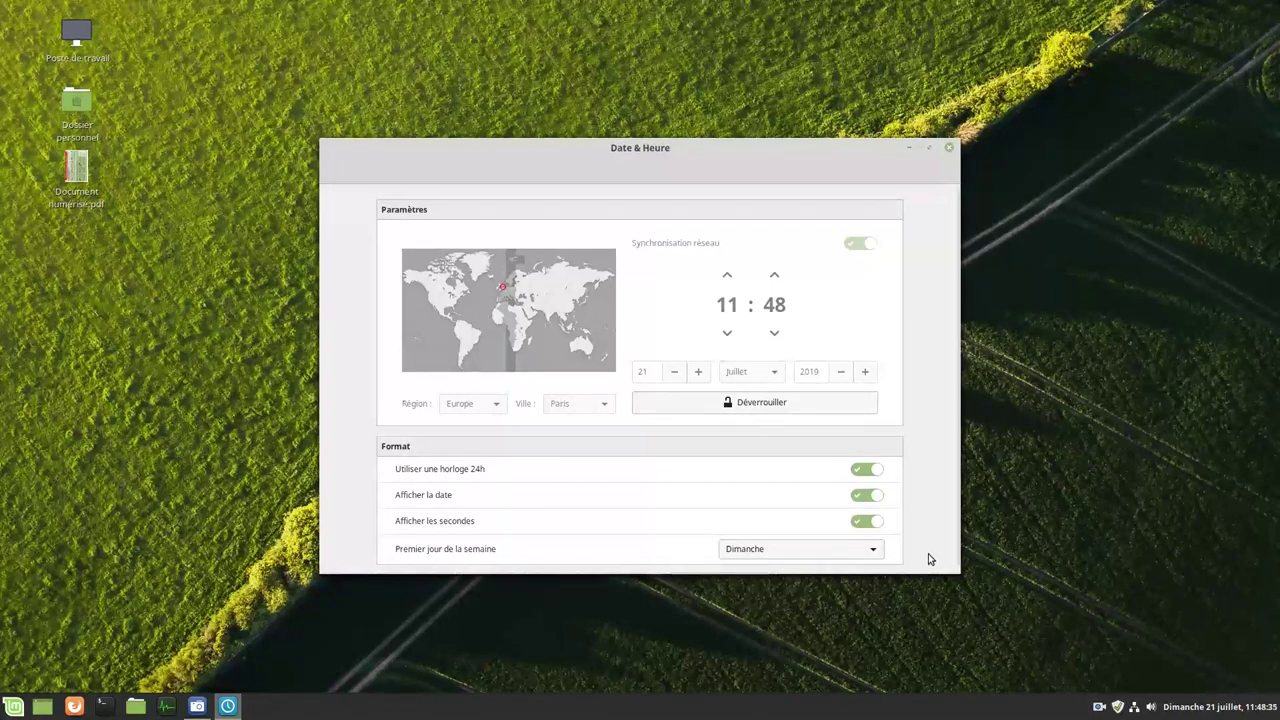
left_click(1263, 703)
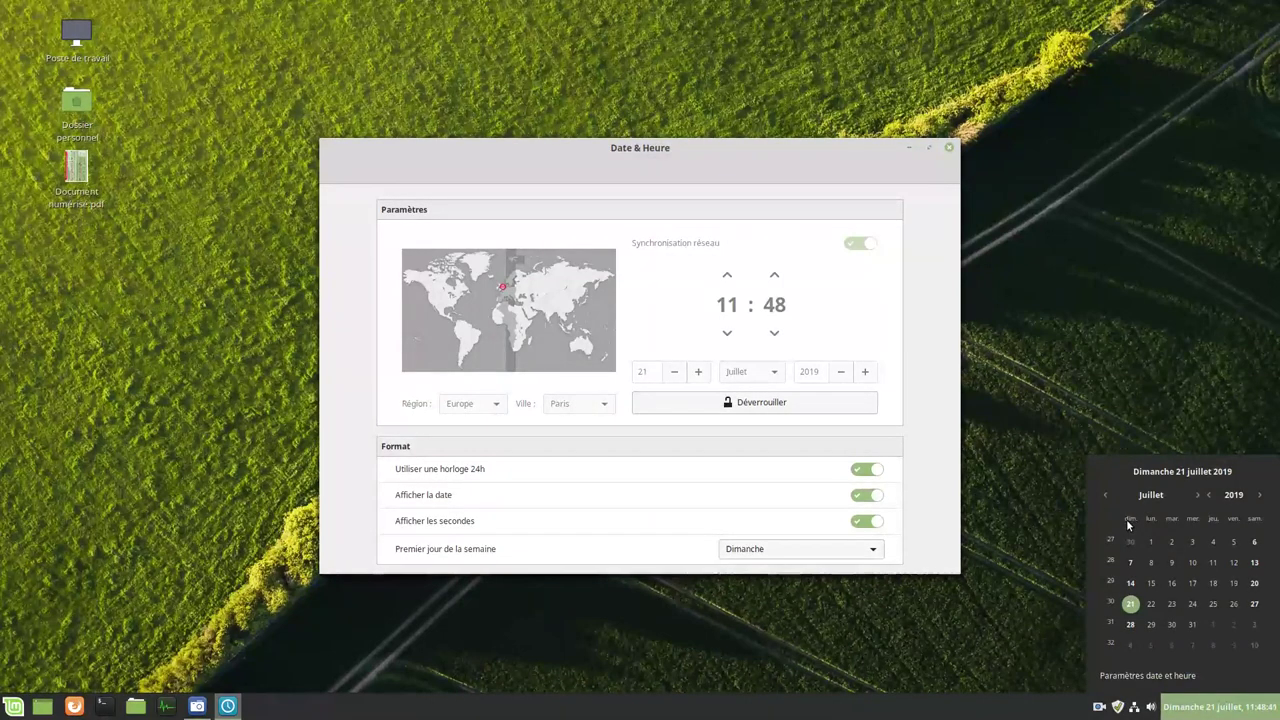
left_click(1037, 264)
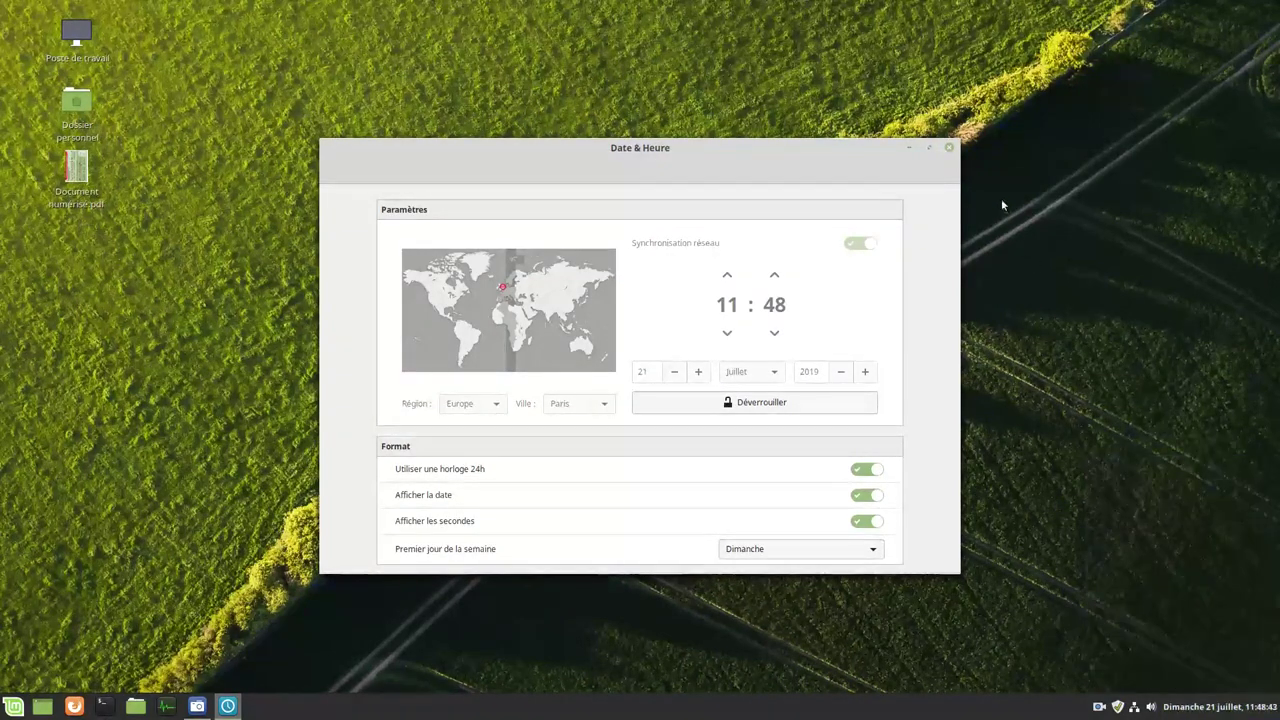
left_click(950, 148)
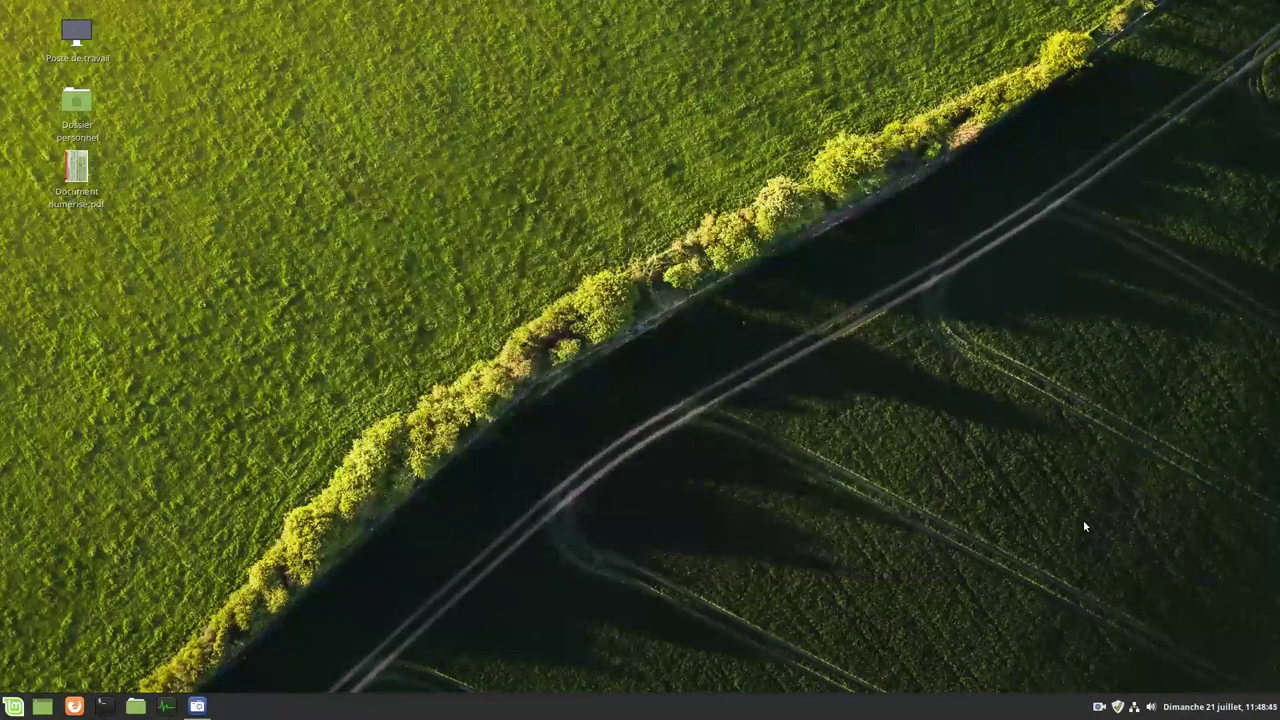
Toggle the panel edit mode on and off, review the Tableau de bord settings, and close them
right_click(1067, 710)
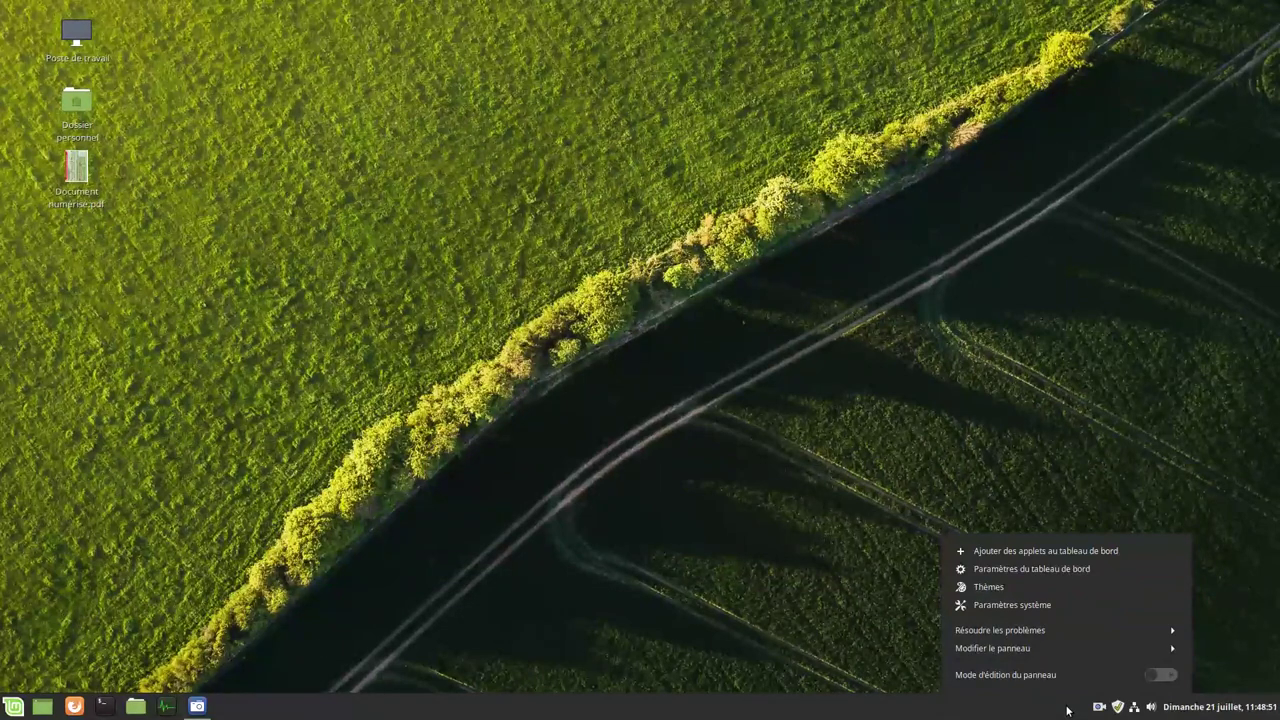
left_click(1160, 678)
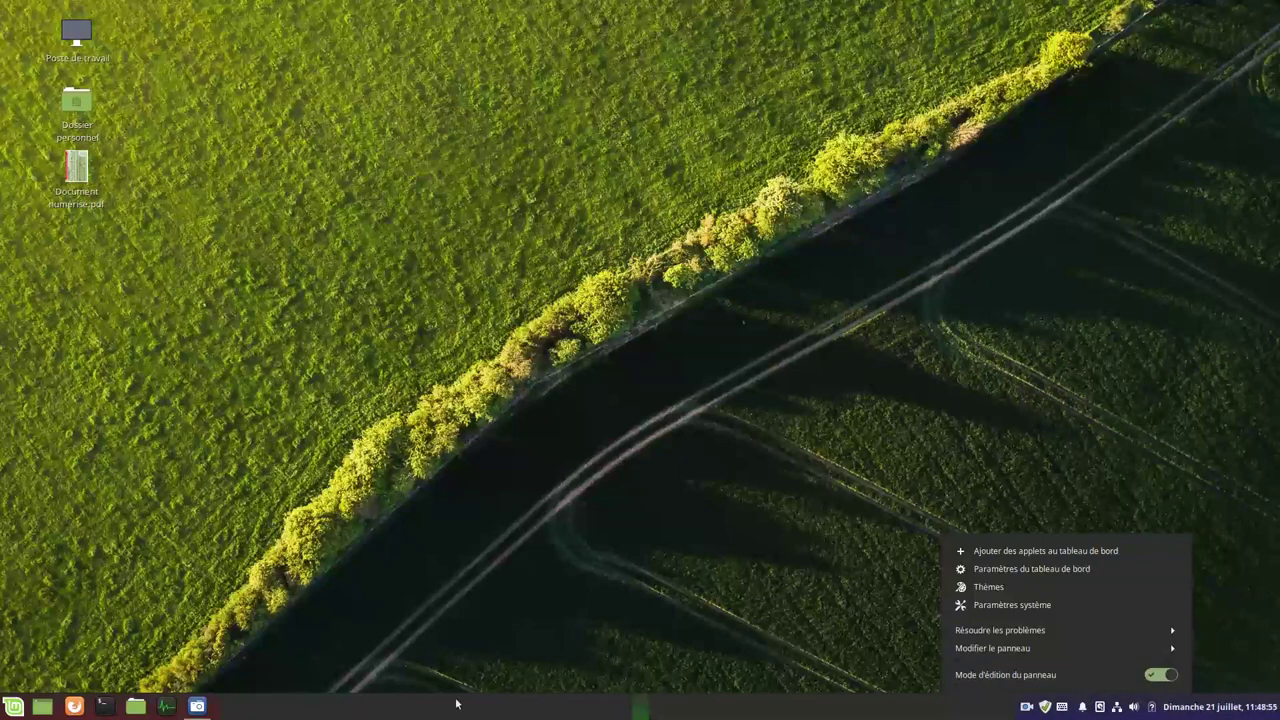
left_click(1160, 675)
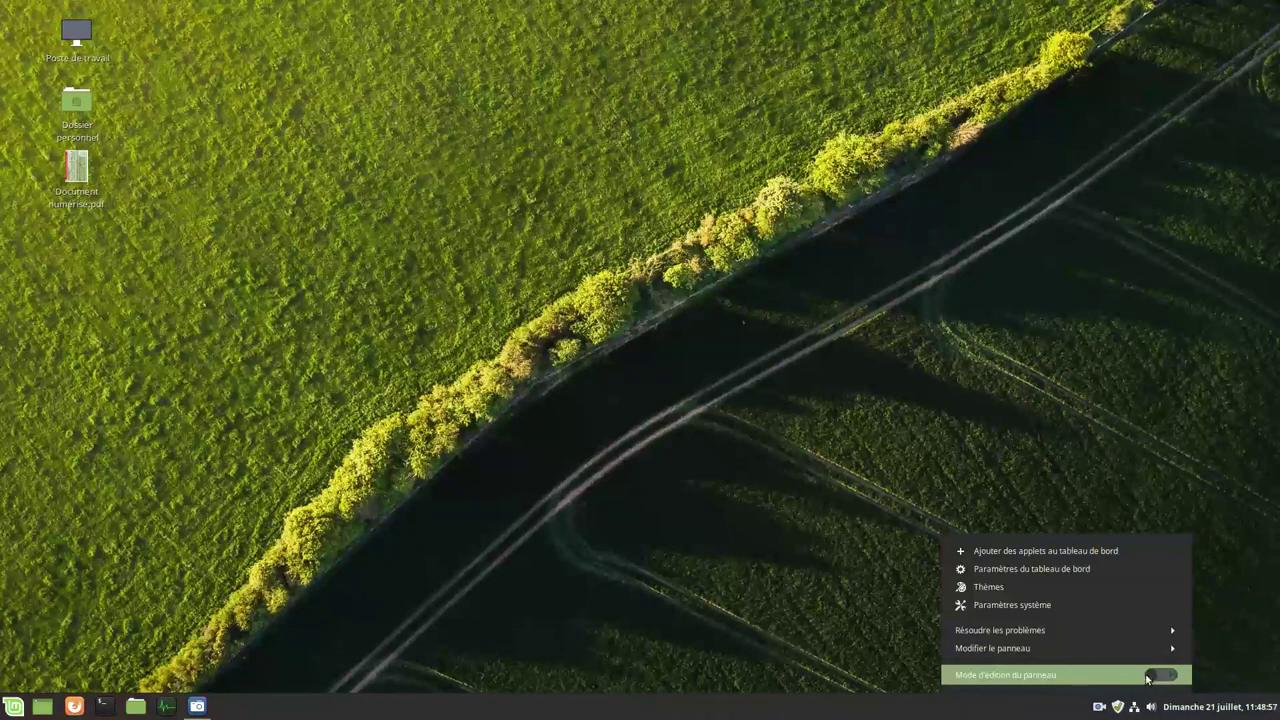
left_click(1100, 570)
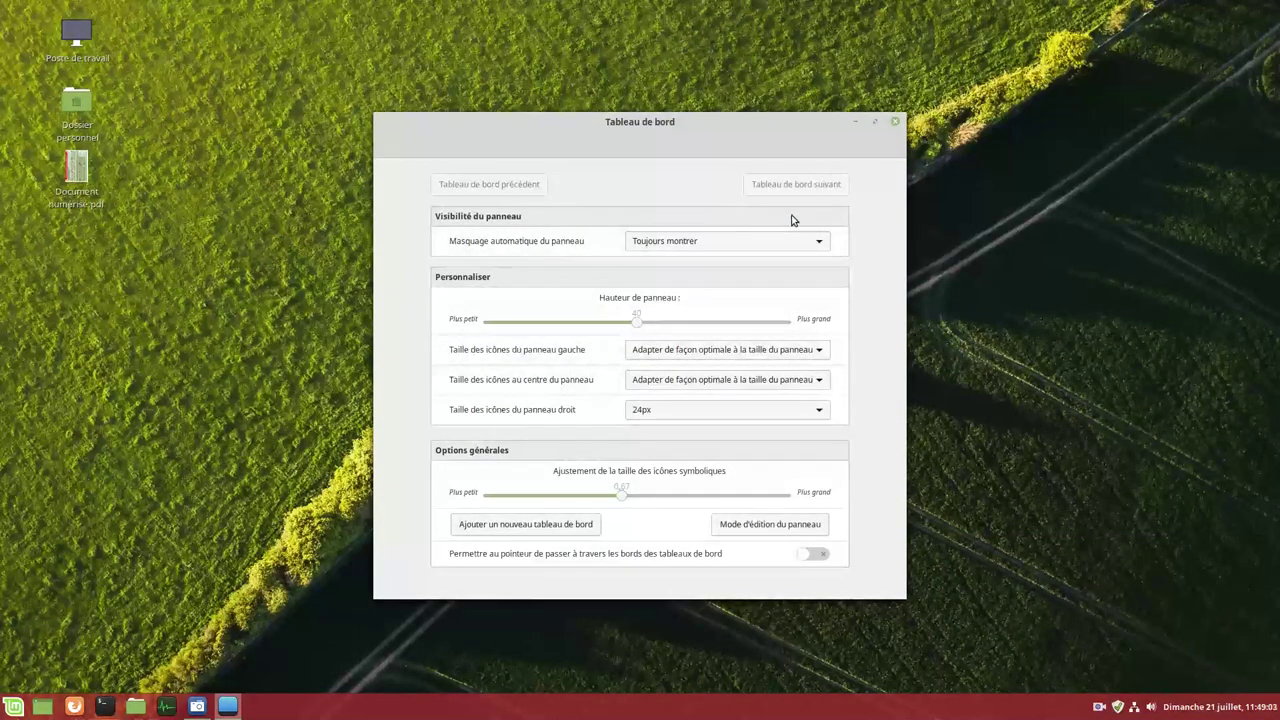
left_click(895, 123)
Browse the installed applets, add the Affichage applet to the panel, and check its display orientation options
right_click(1067, 707)
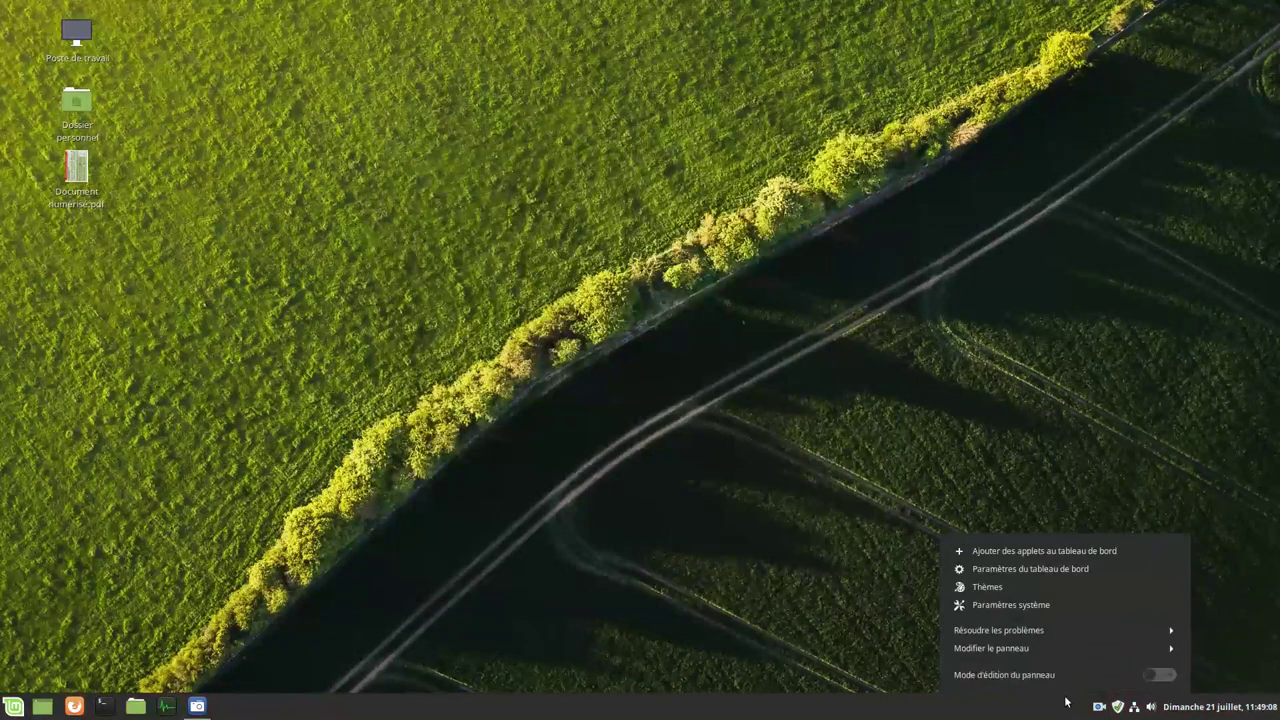
left_click(1066, 552)
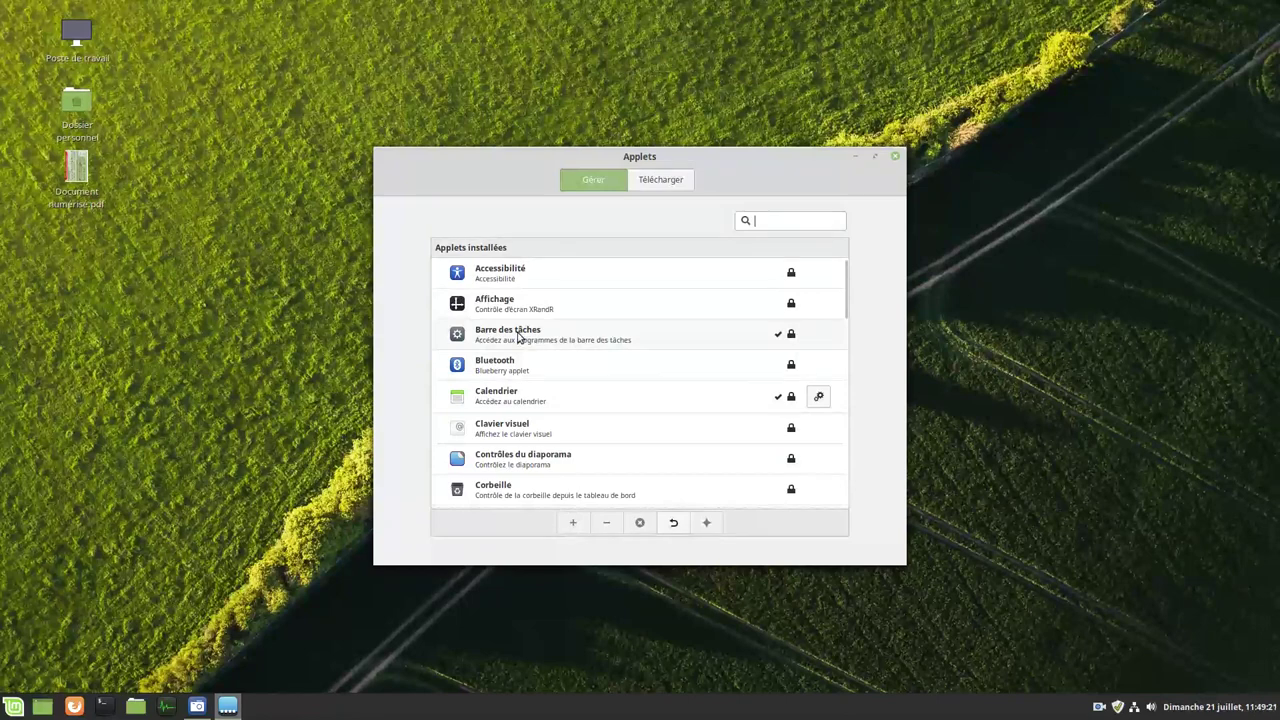
scroll(577, 410, "down", 2)
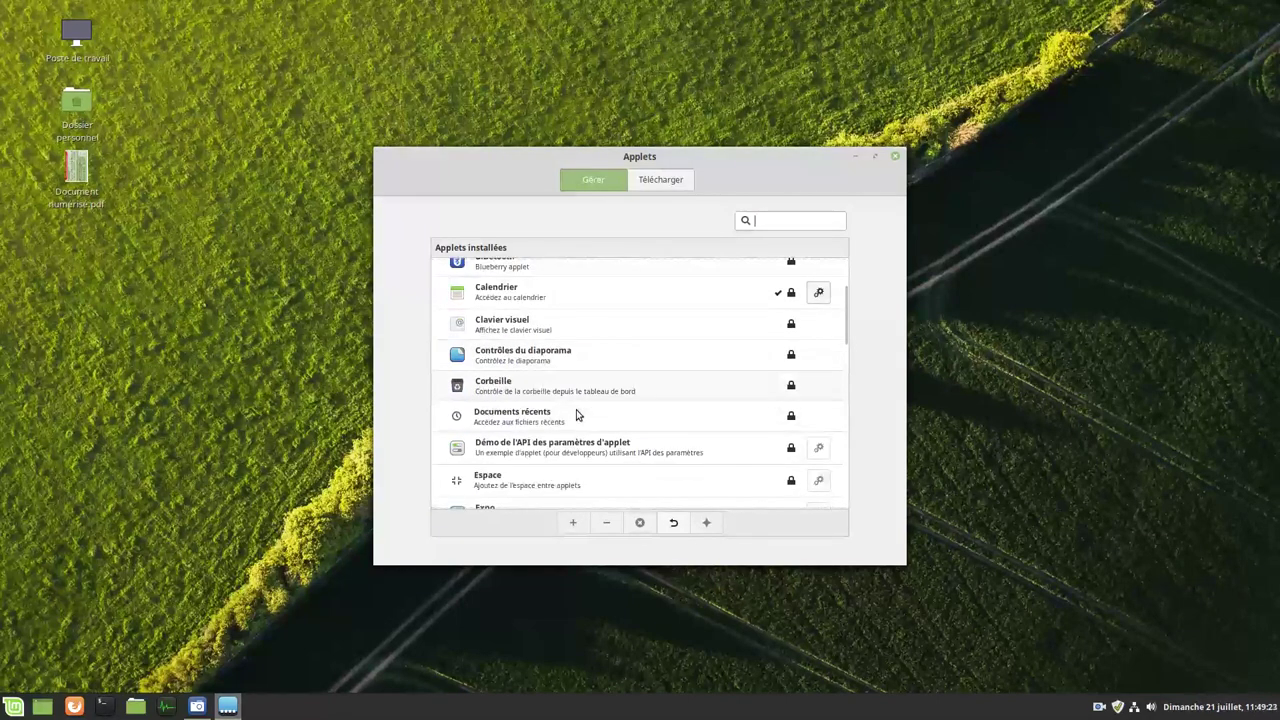
scroll(575, 413, "down", 3)
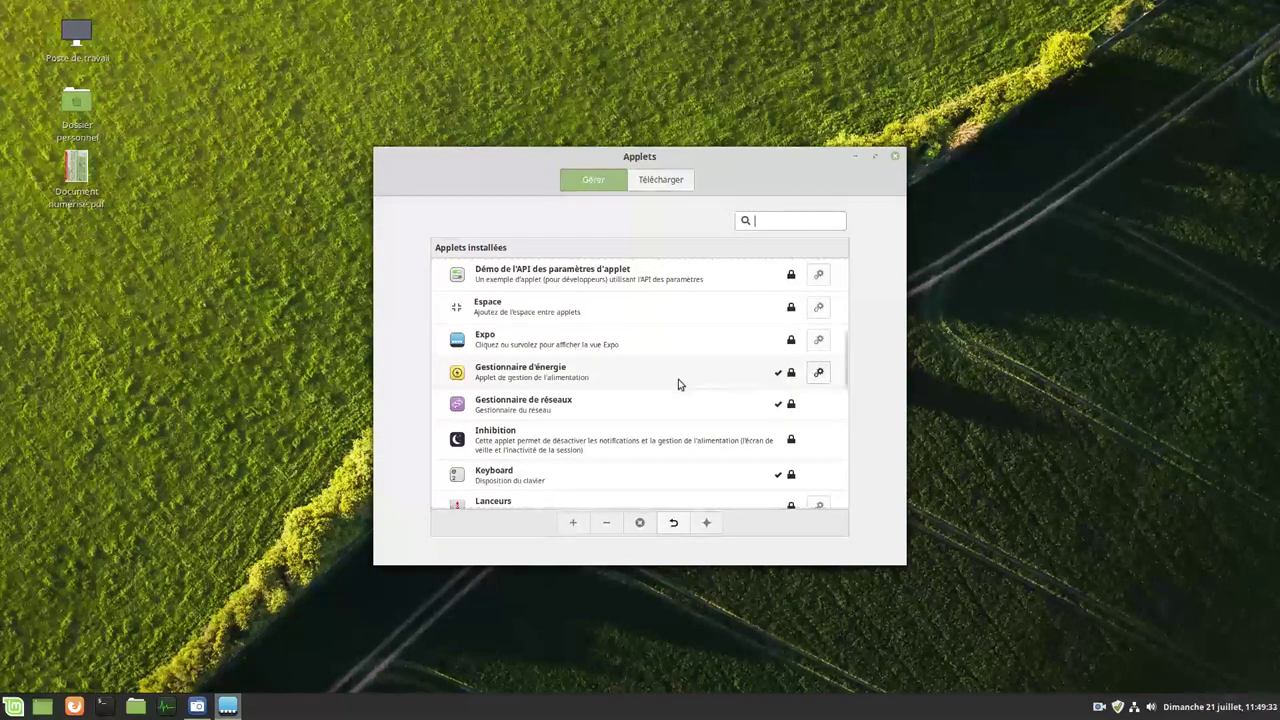
scroll(657, 384, "up", 5)
scroll(657, 384, "up", 1)
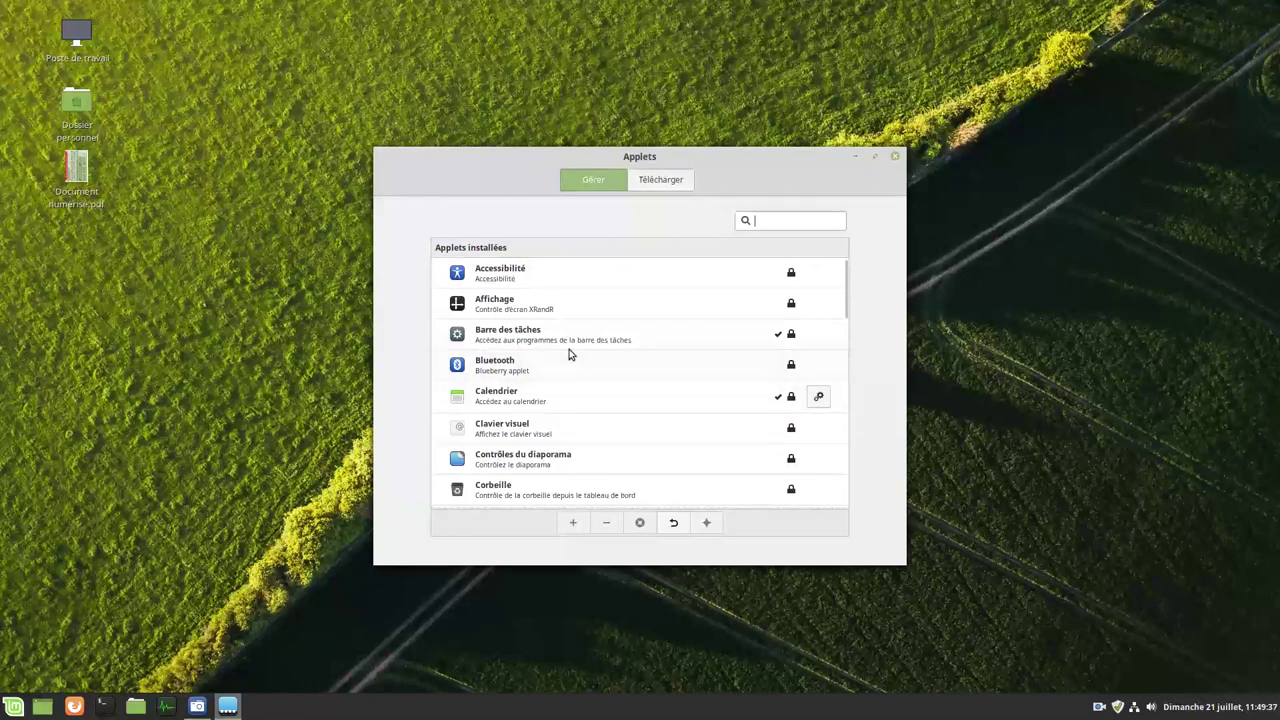
left_click(498, 313)
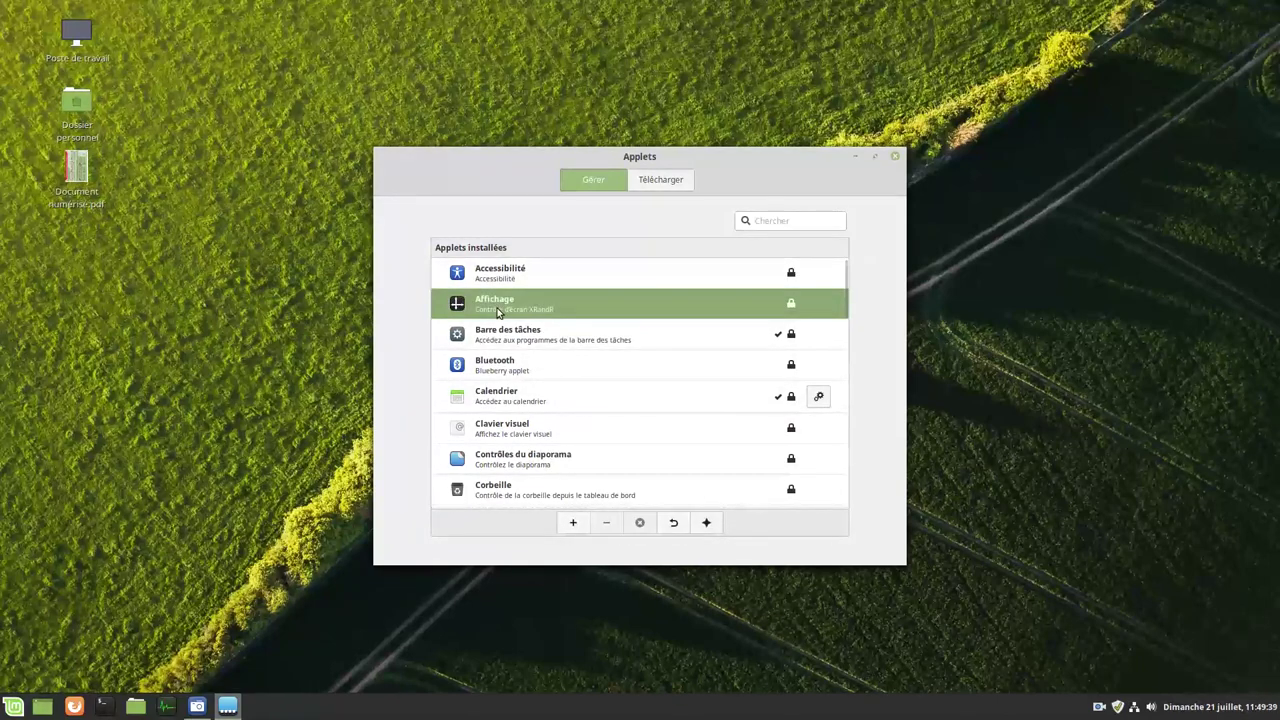
left_click(575, 527)
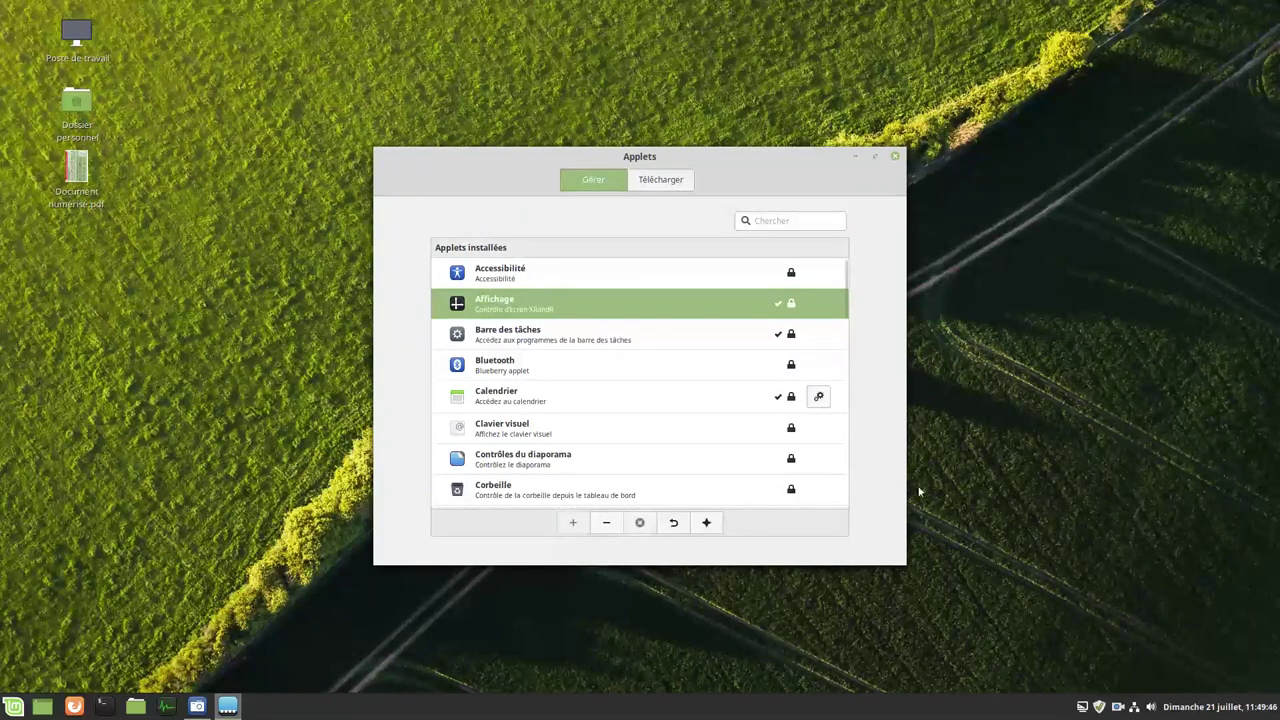
left_click(1087, 710)
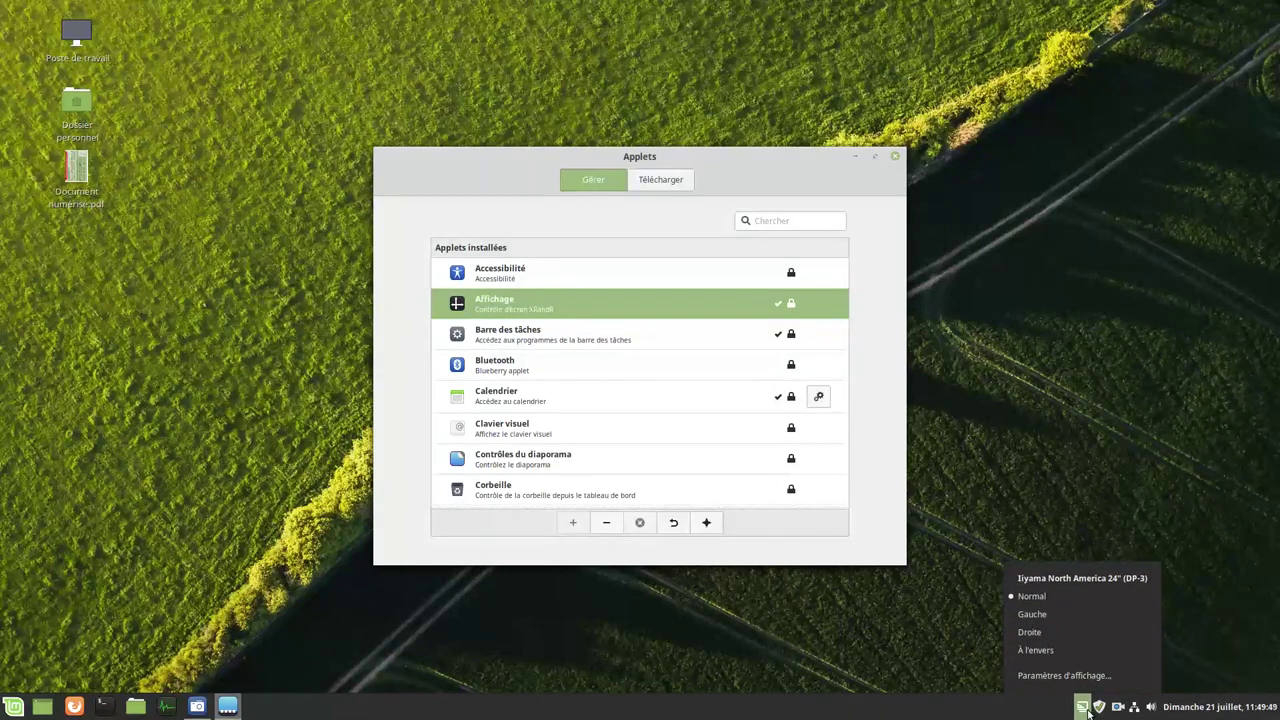
left_click(1084, 708)
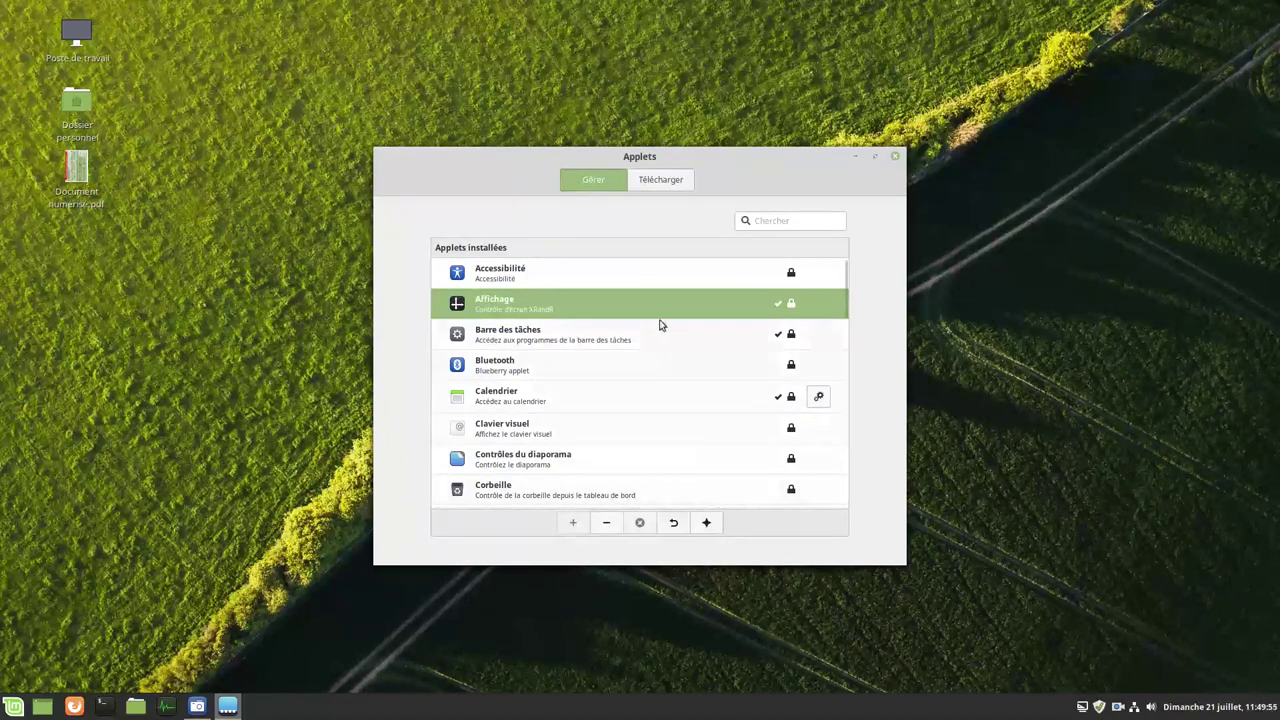
Download and install the Weather applet from the available applets
left_click(655, 185)
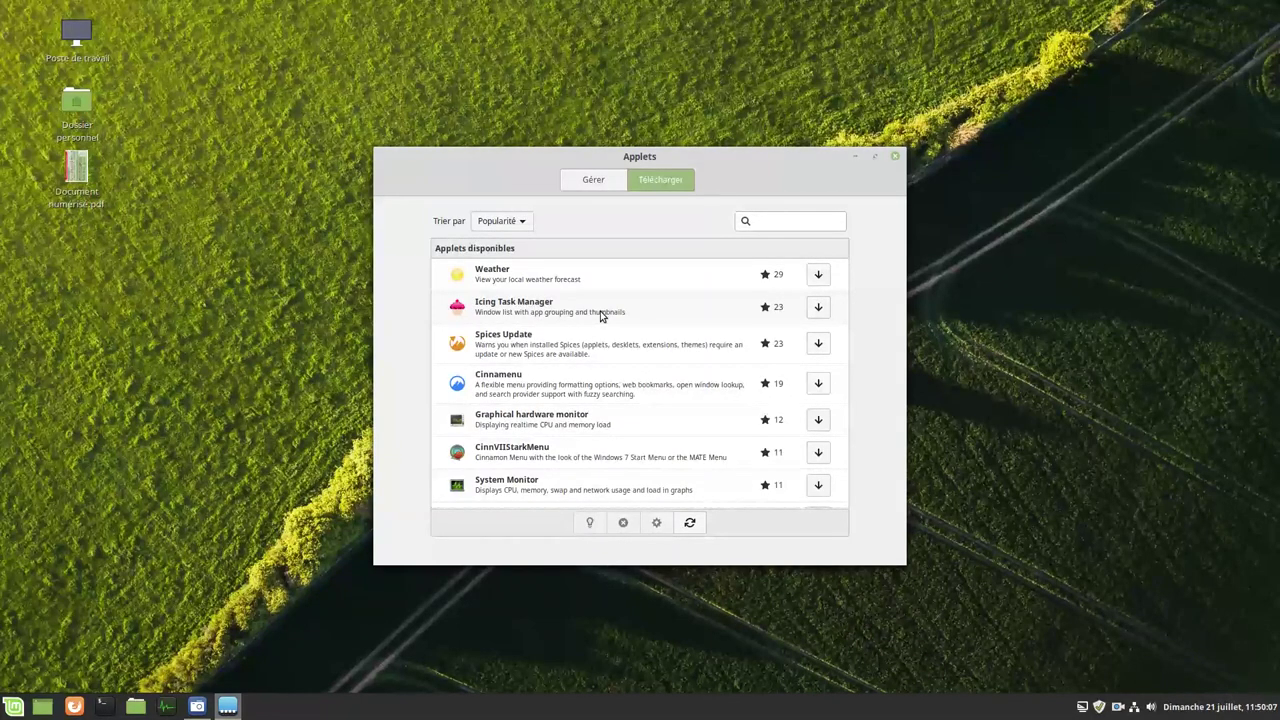
left_click(545, 278)
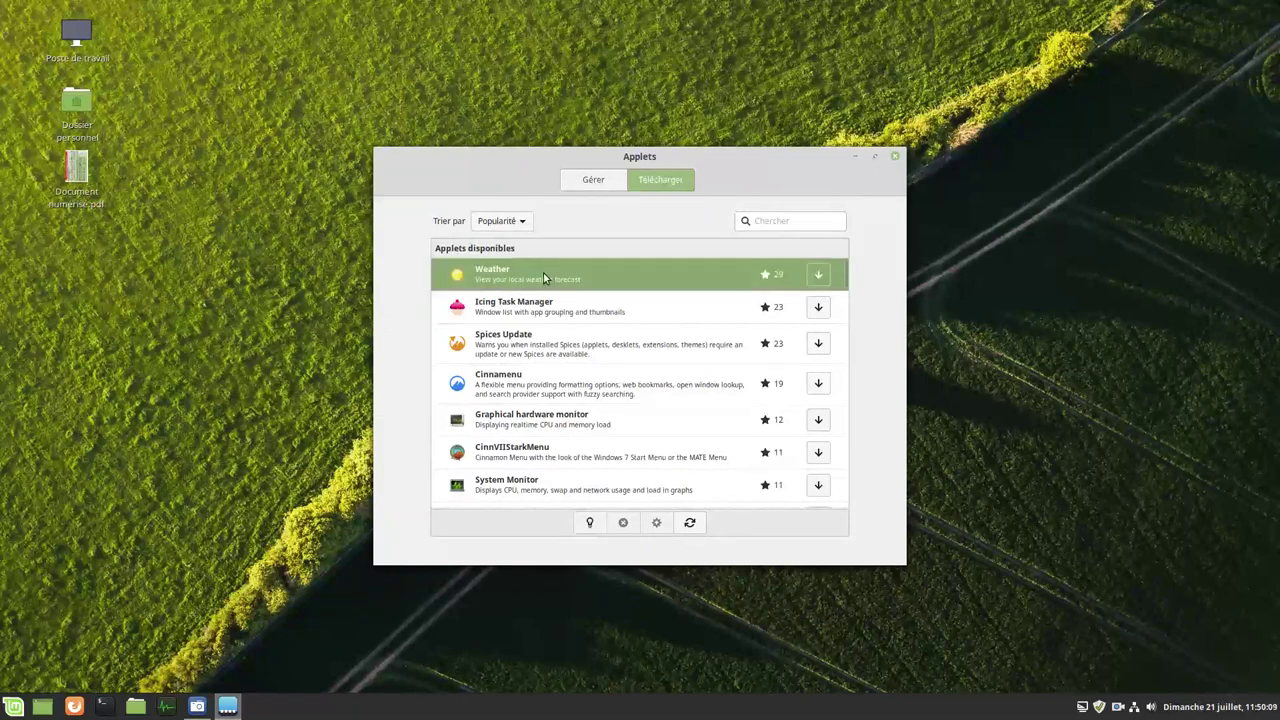
left_click(818, 275)
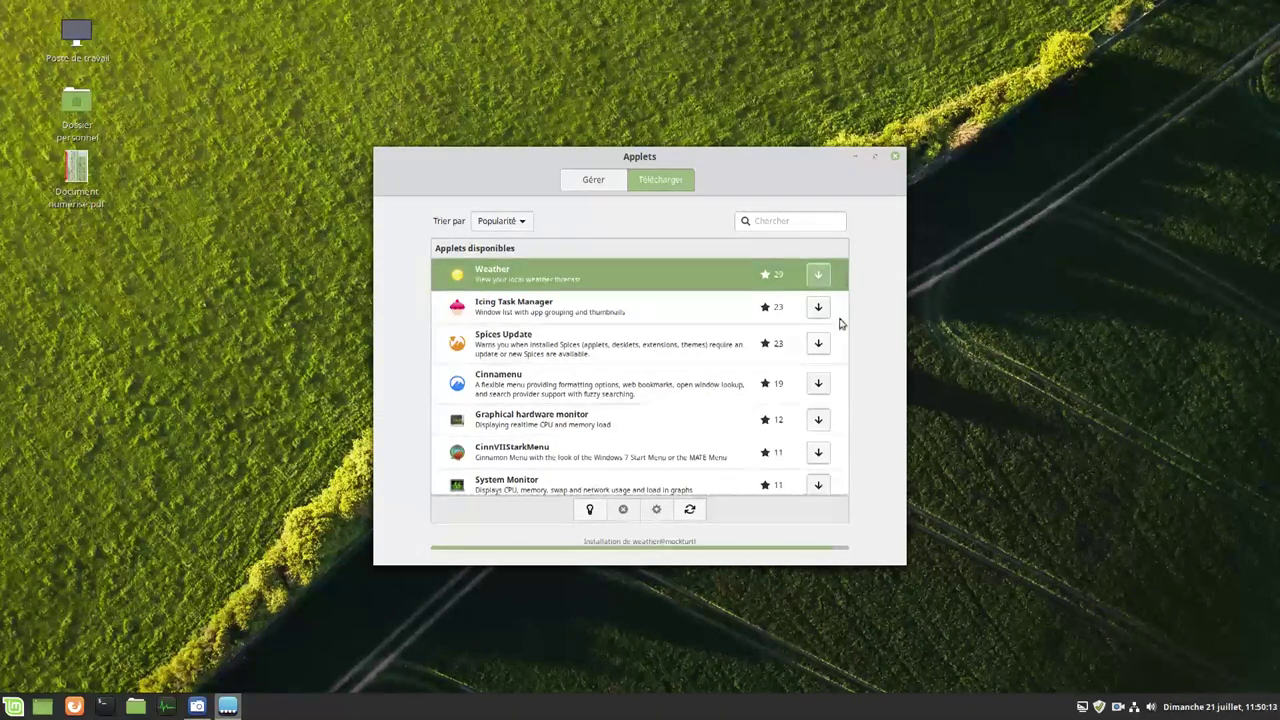
Search the available applets for "cpu", install Graphical hardware monitor, and clear the search
left_click(768, 220)
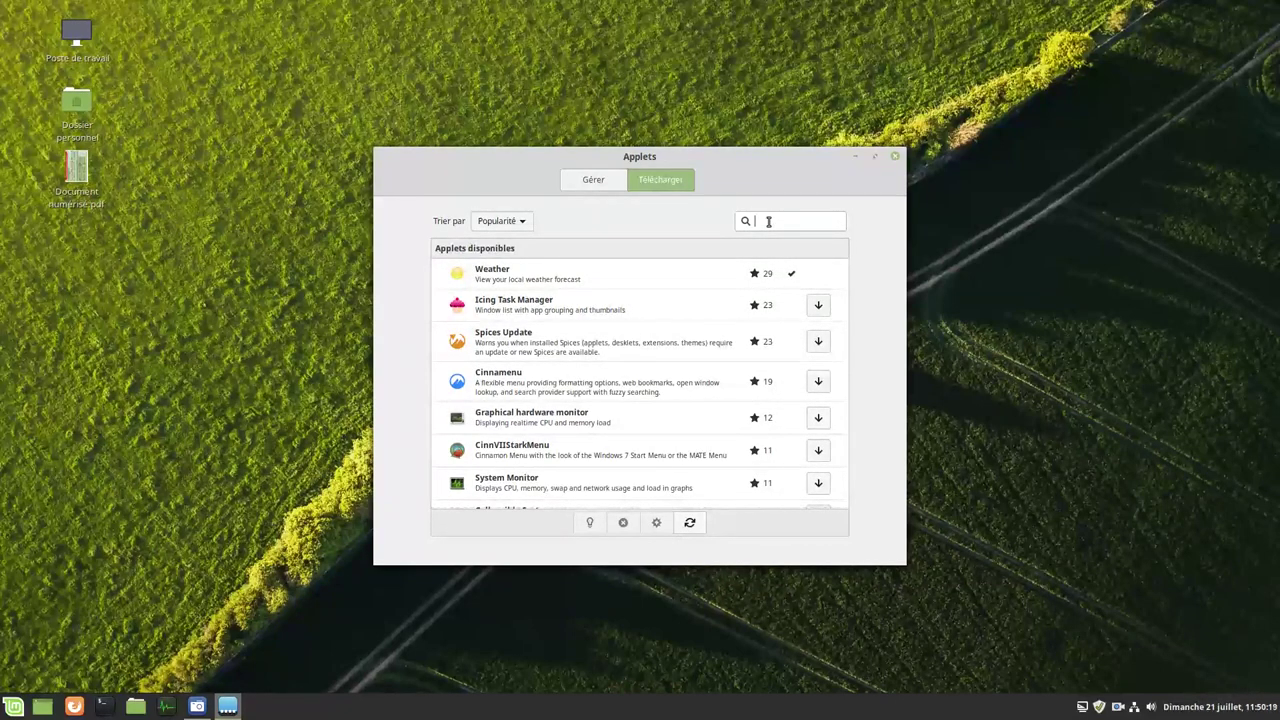
type("cpu")
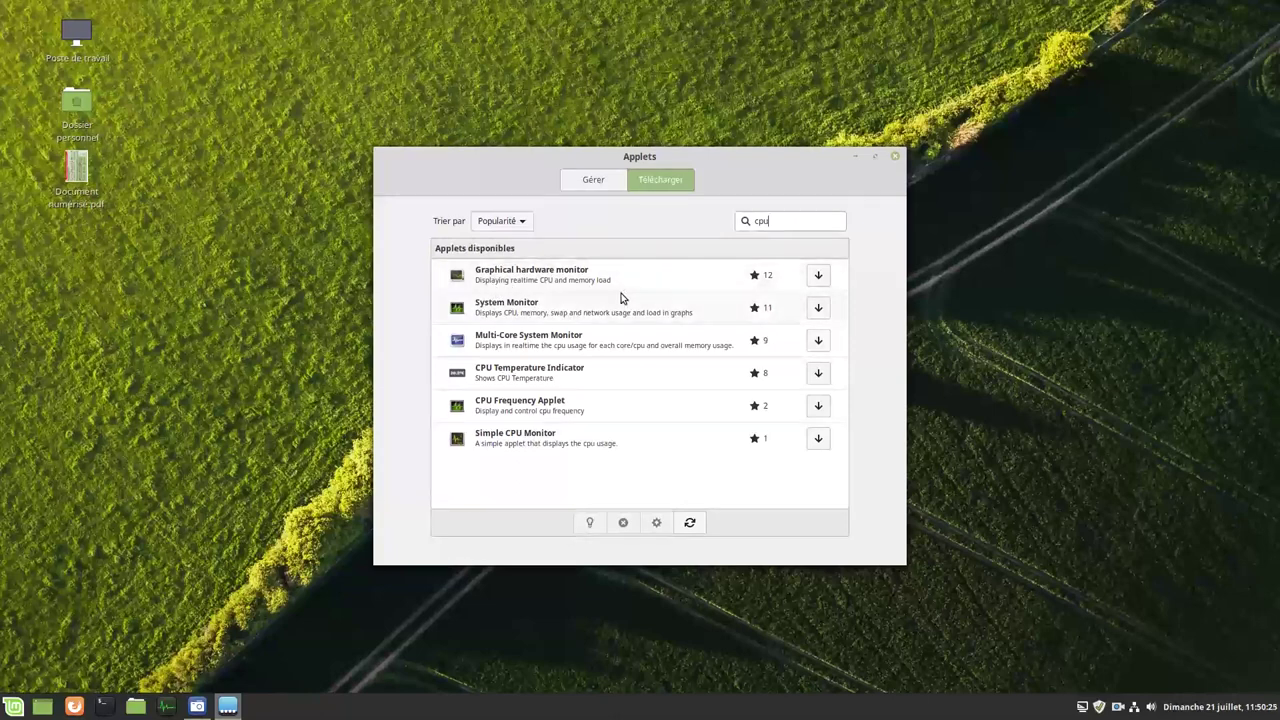
left_click(818, 276)
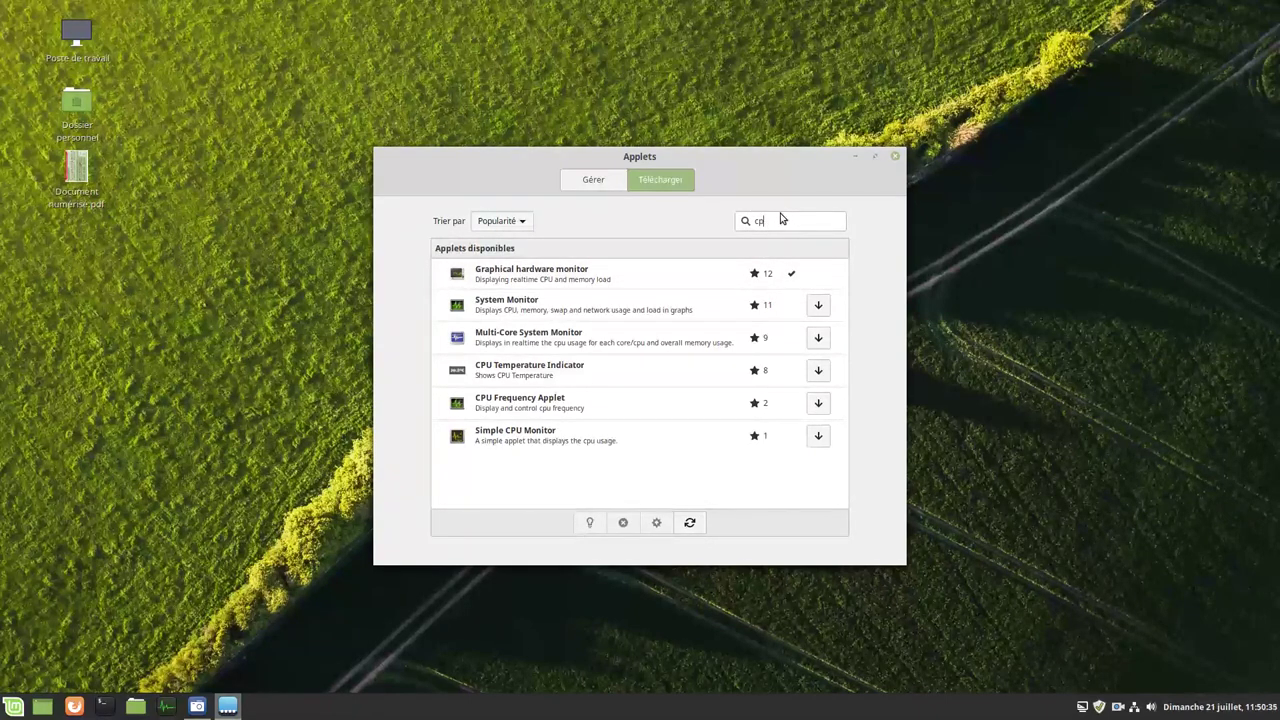
key("BackSpace")
key("BackSpace")
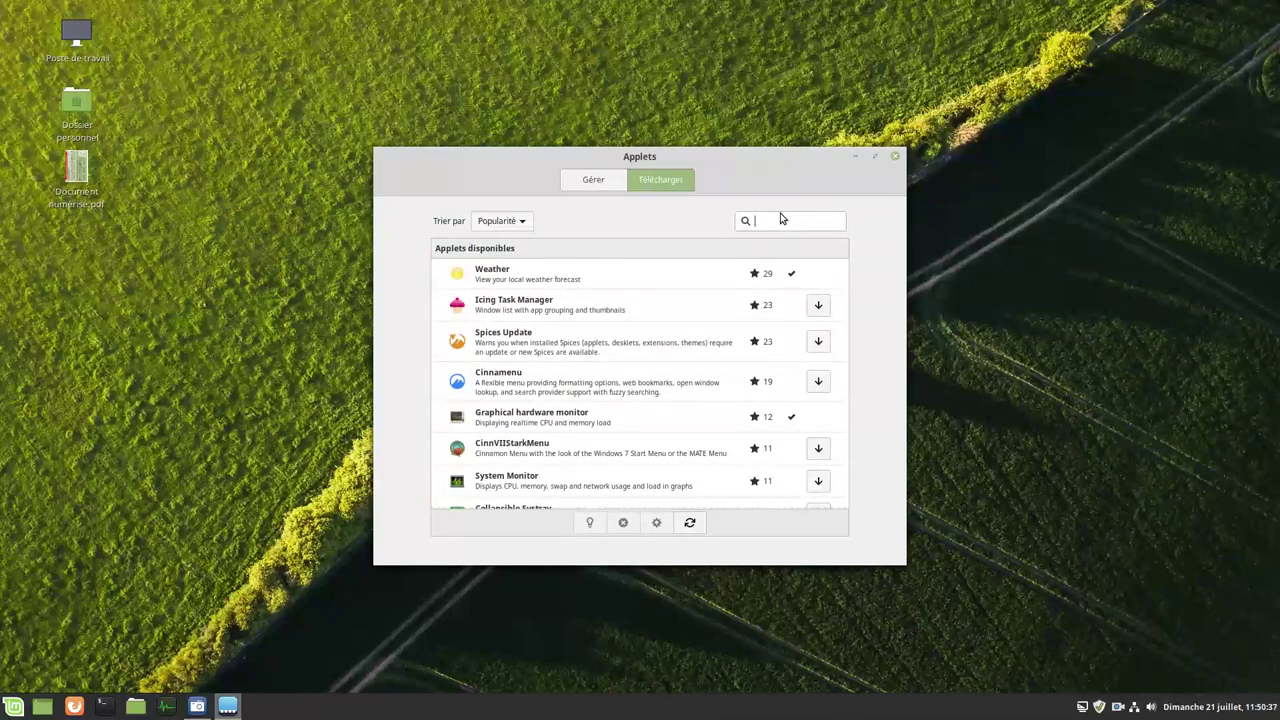
Review the sorting options for the available applets without changing them, and return to the installed applets list
left_click(527, 229)
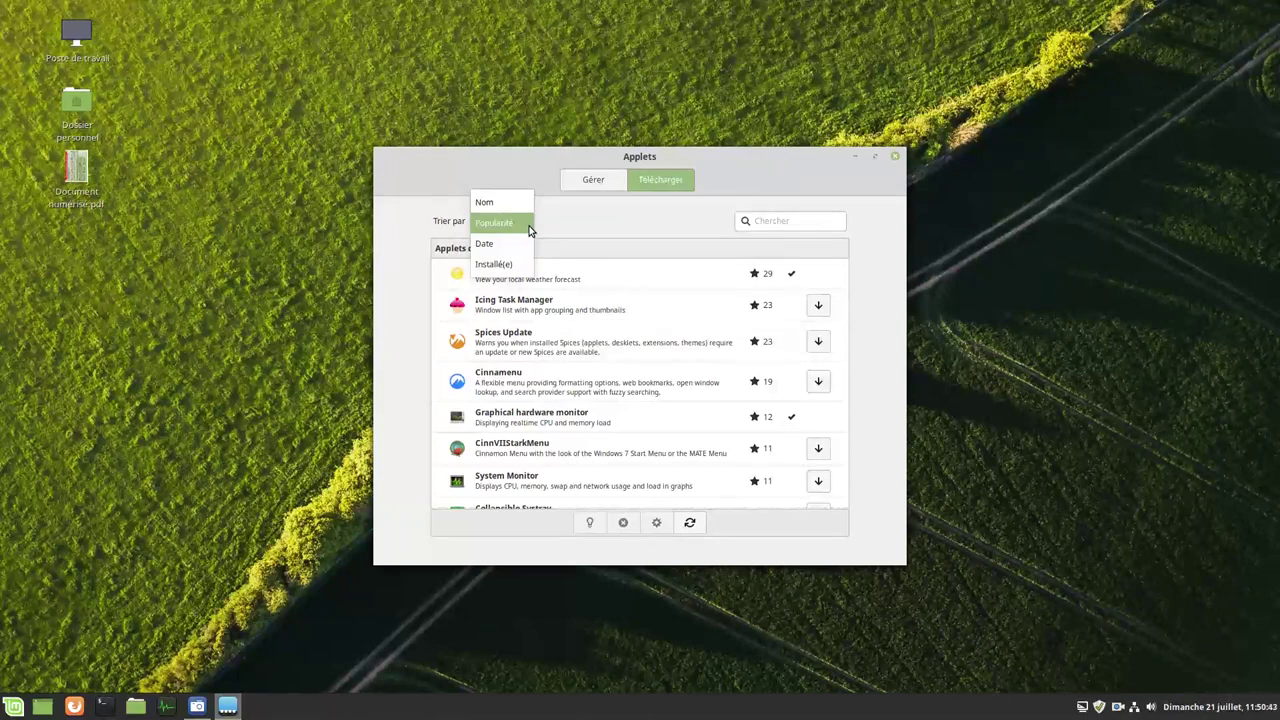
left_click(580, 214)
left_click(590, 183)
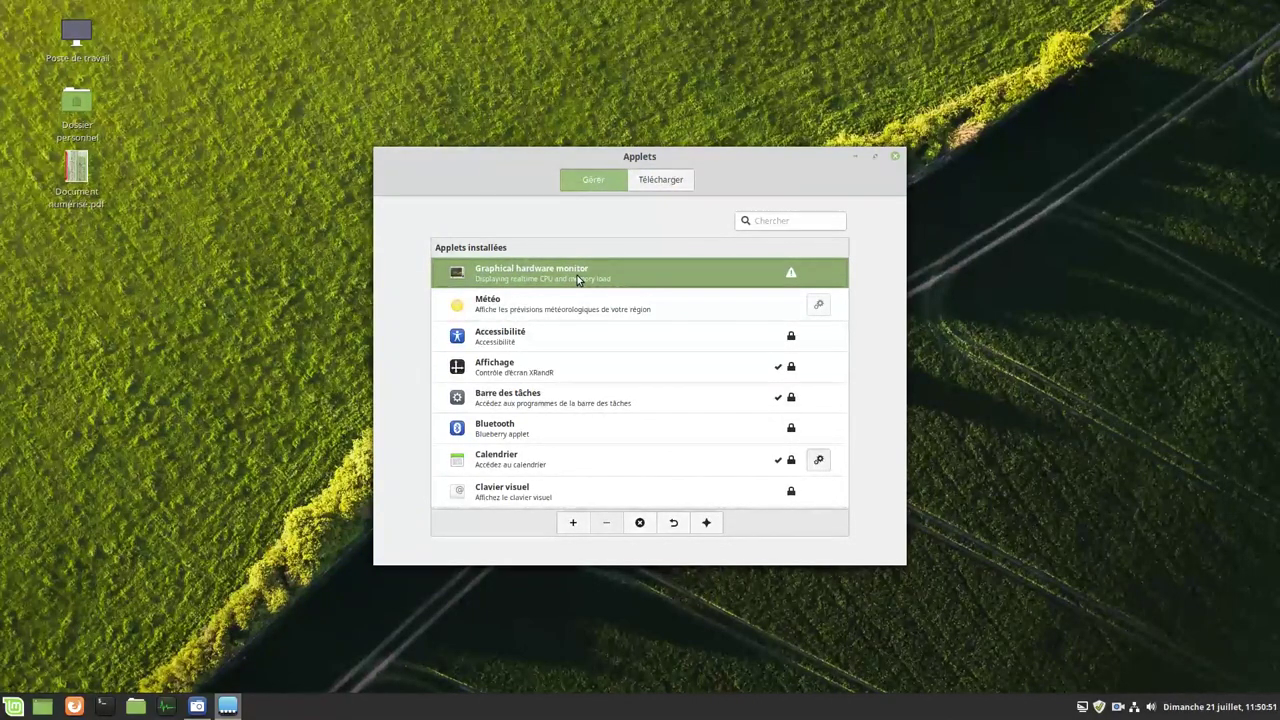
Add the installed Météo and Graphical hardware monitor applets to the panel
left_click(543, 313)
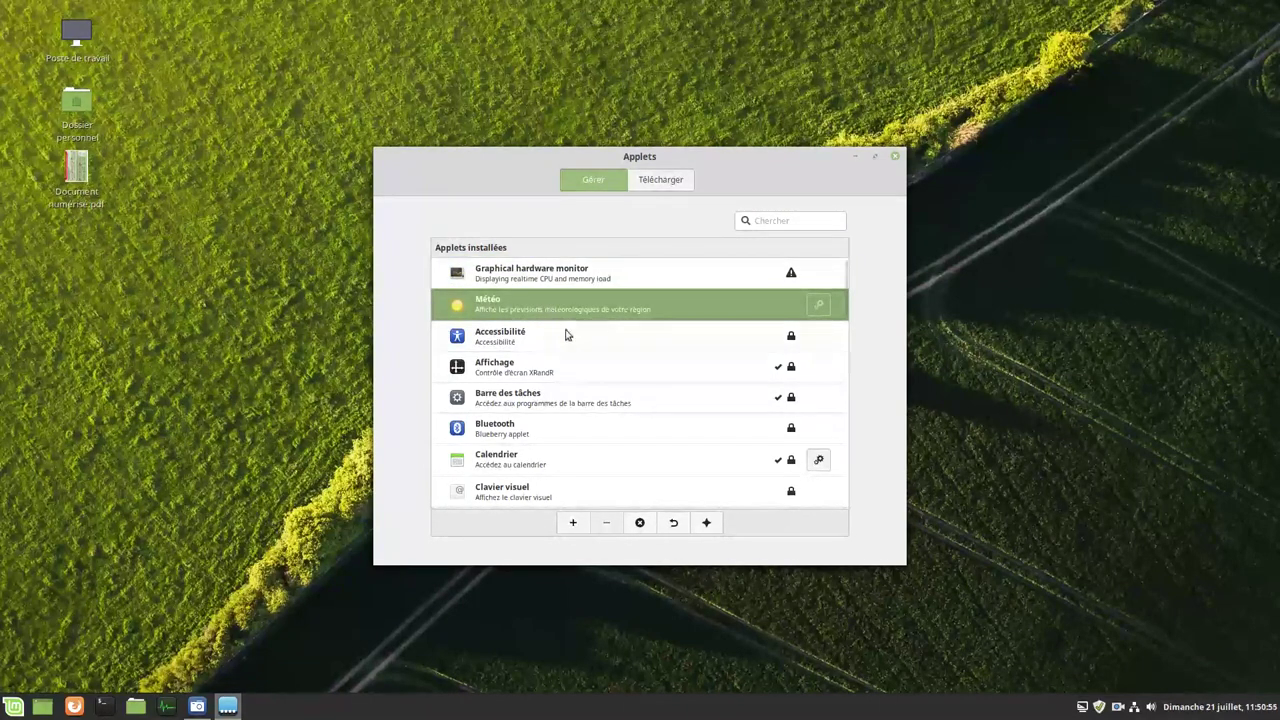
left_click(574, 526)
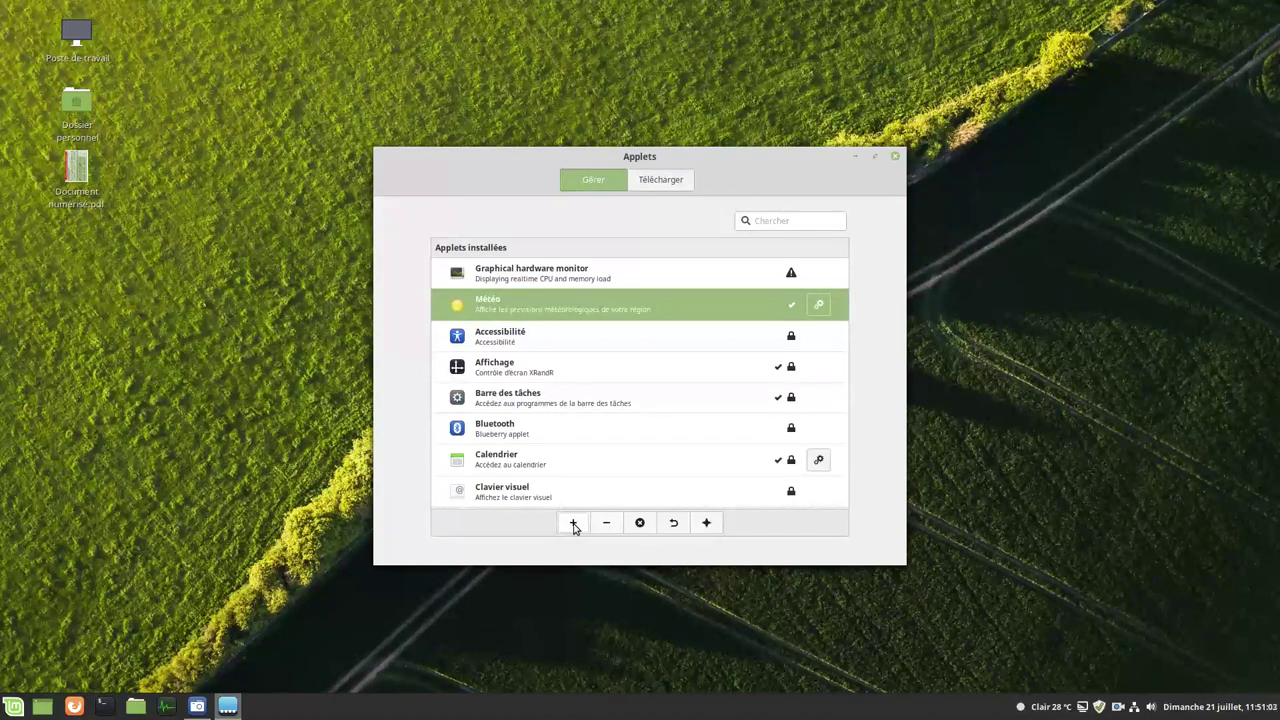
left_click(531, 272)
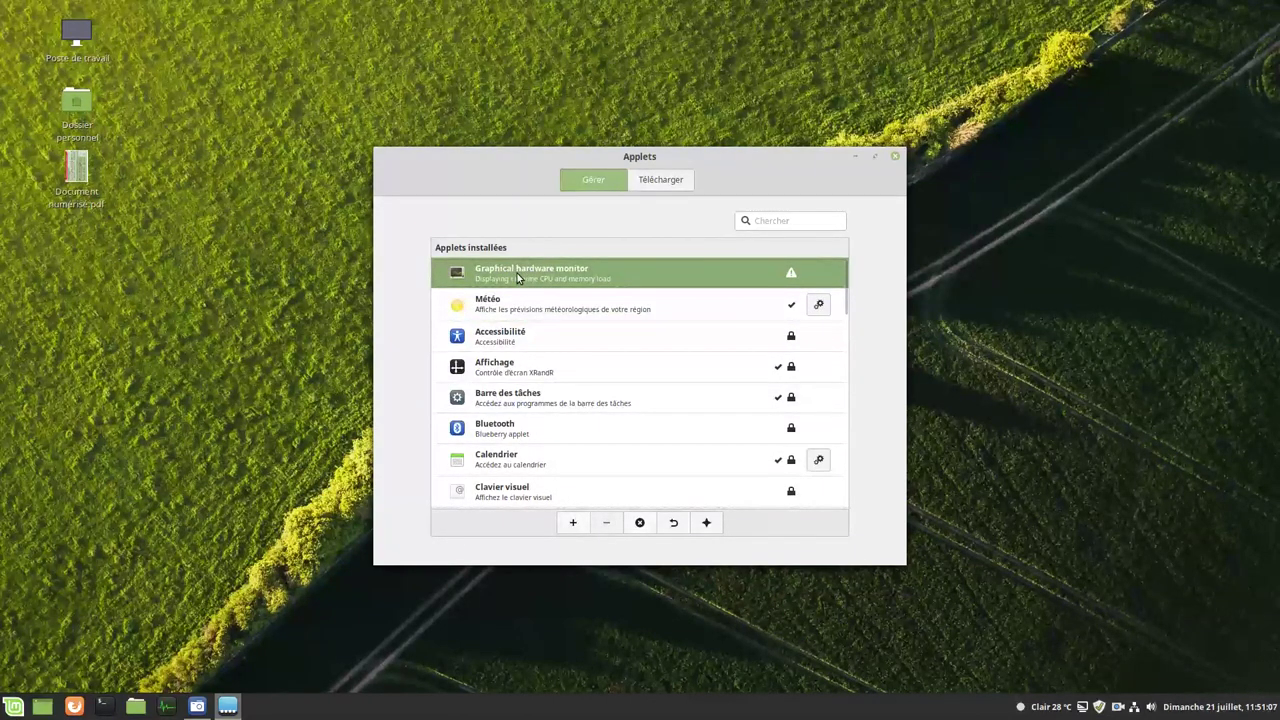
left_click(575, 524)
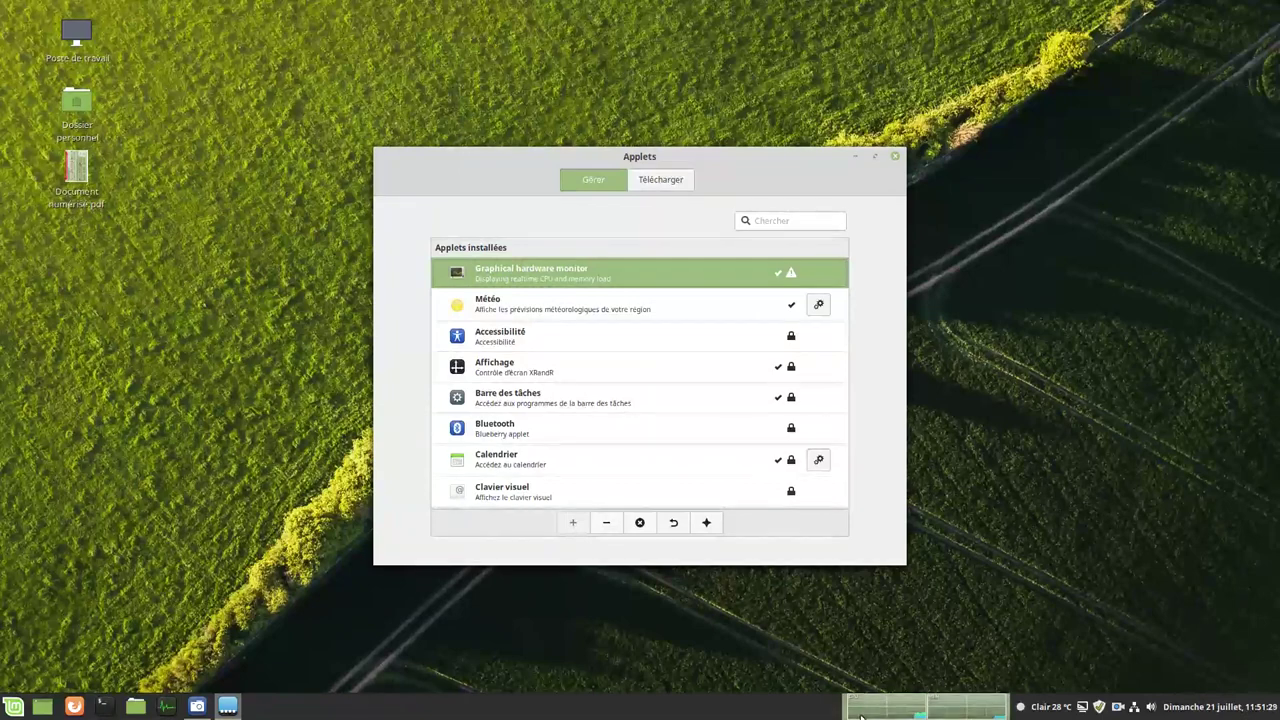
Remove the Graphical hardware monitor applet from the panel and uninstall it completely, closing the Applets window
left_click(607, 524)
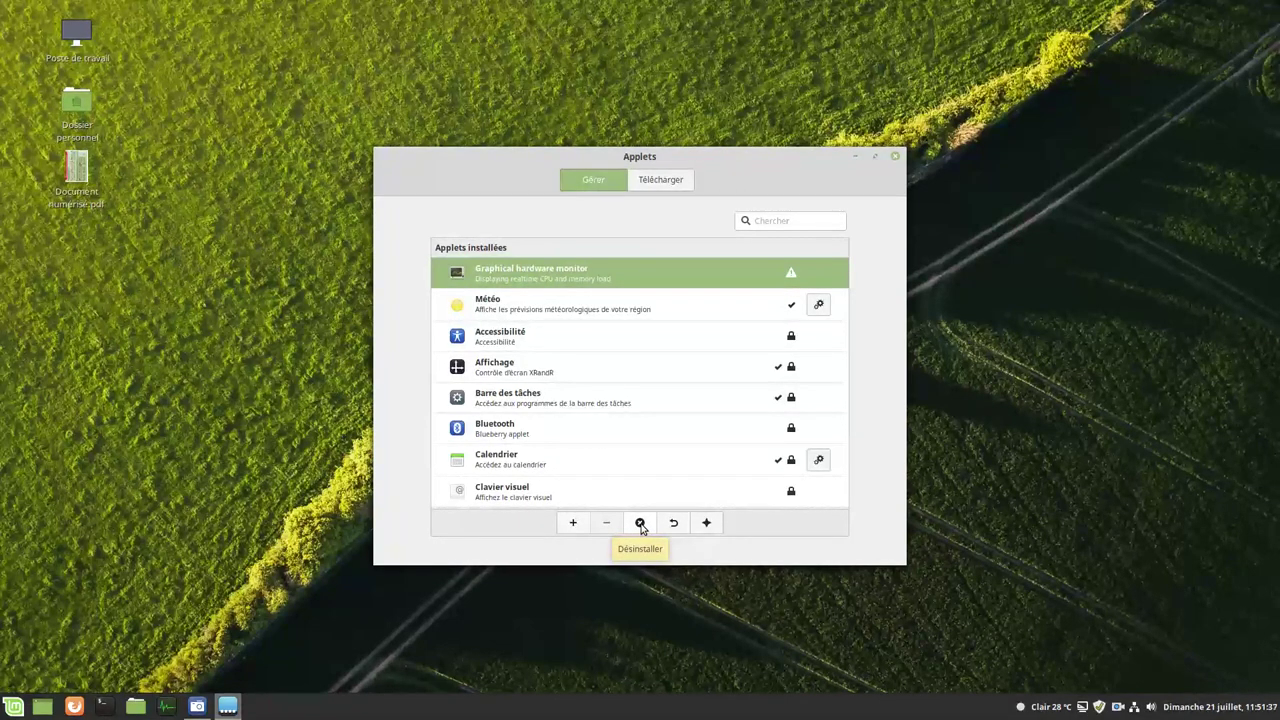
left_click(640, 523)
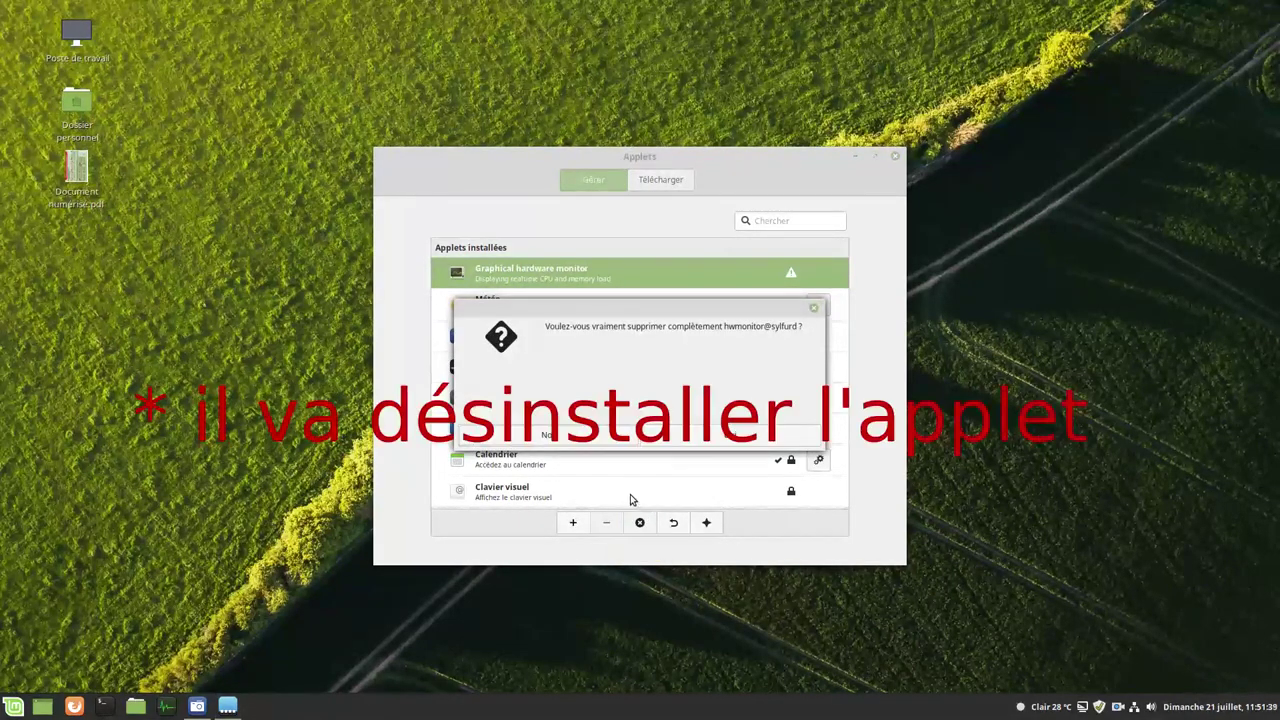
left_click(731, 435)
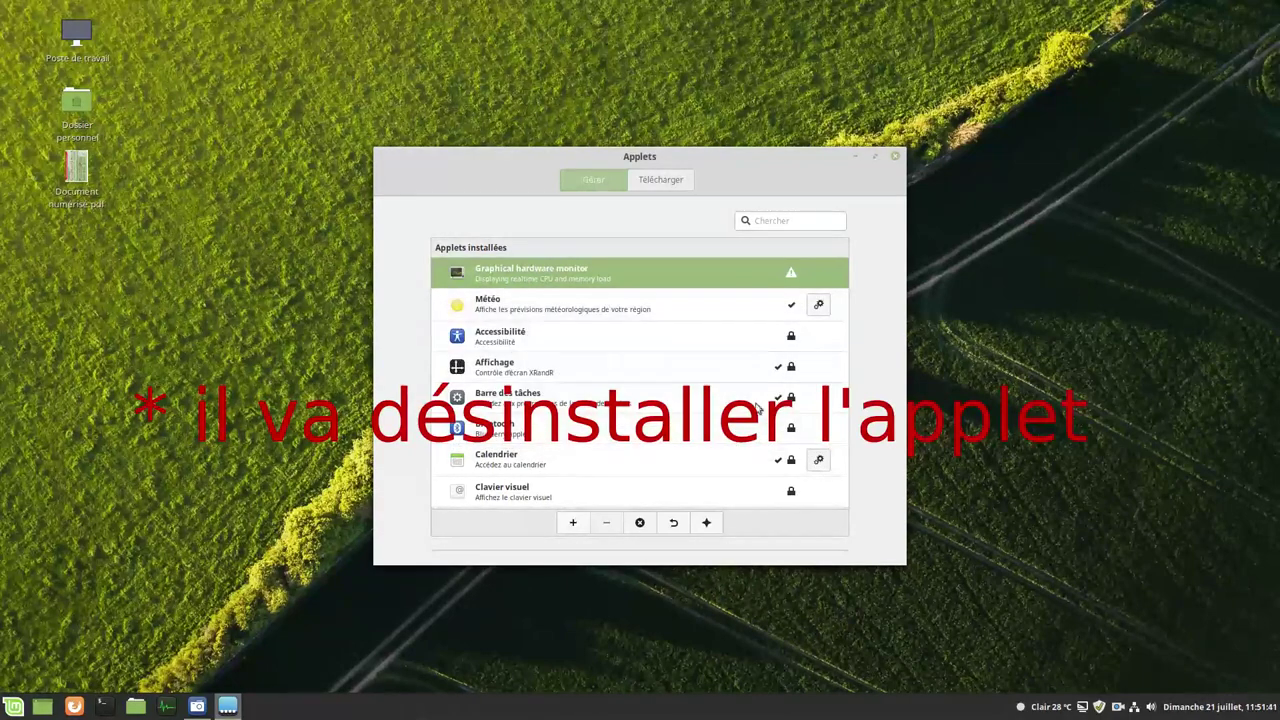
left_click(895, 156)
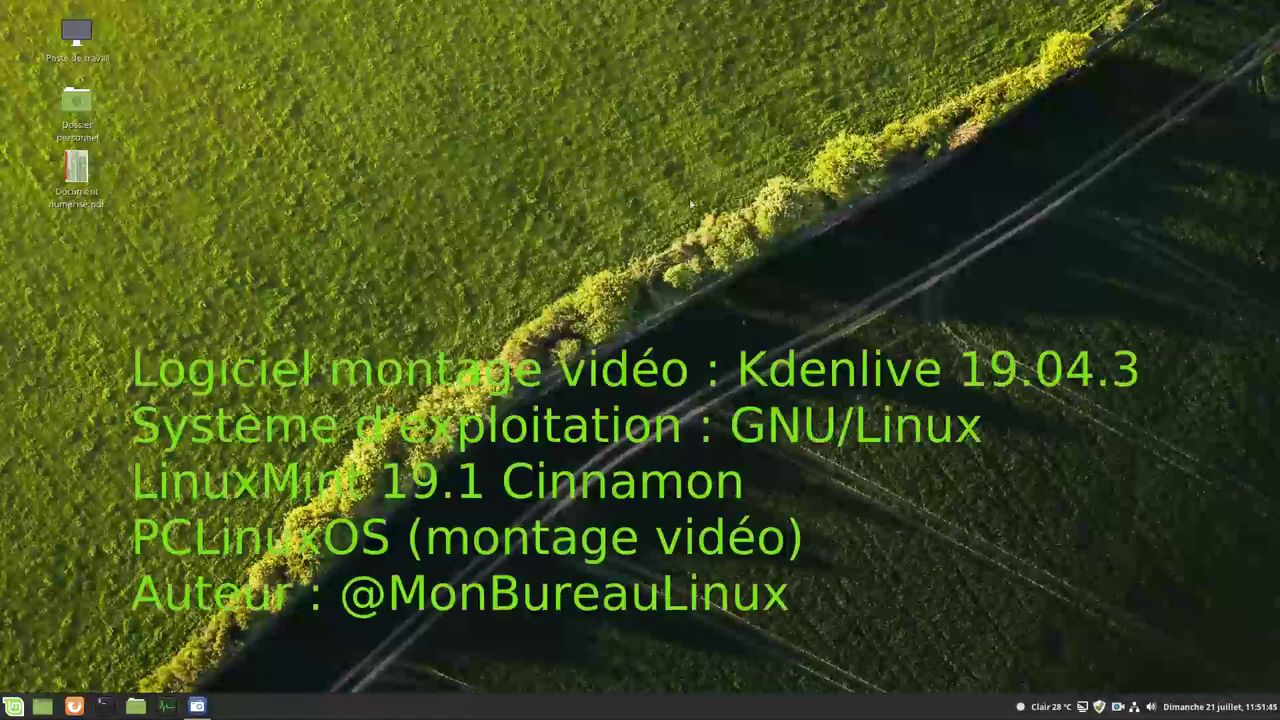